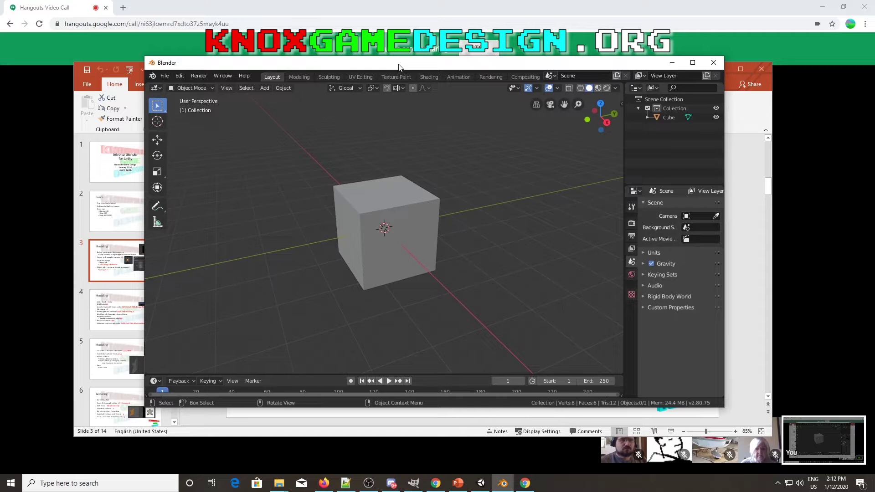
# Select the cube, switch the viewport to orthographic, and check the right, top and front views, ending on the front view
pyautogui.click(349, 227)
pyautogui.press('KP_1')
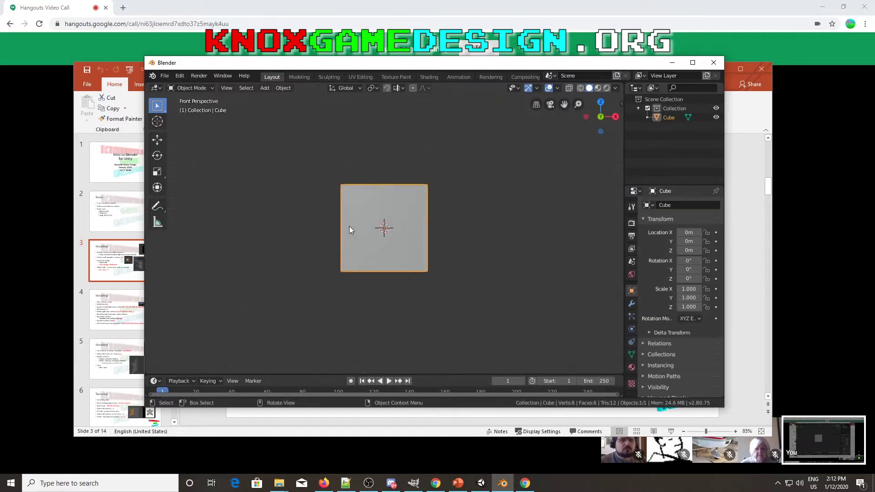
pyautogui.press('KP_5')
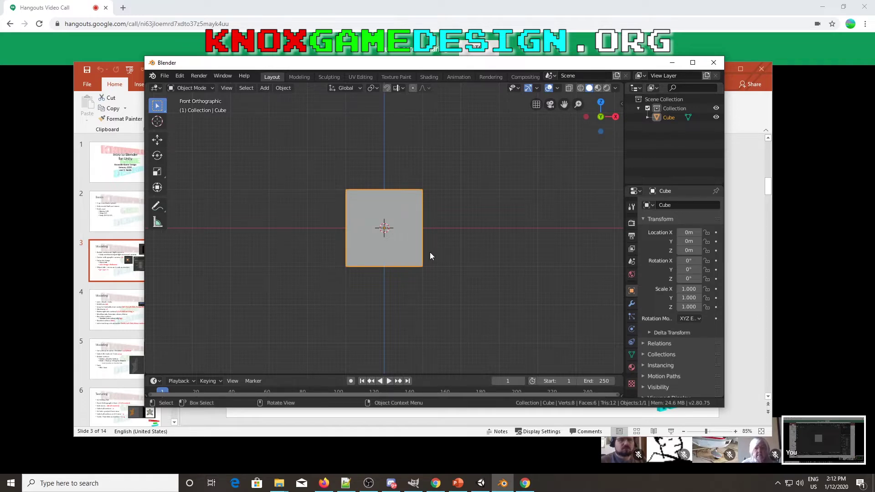
pyautogui.press('KP_3')
pyautogui.press('KP_1')
pyautogui.press('KP_7')
pyautogui.press('KP_3')
pyautogui.press('KP_8')
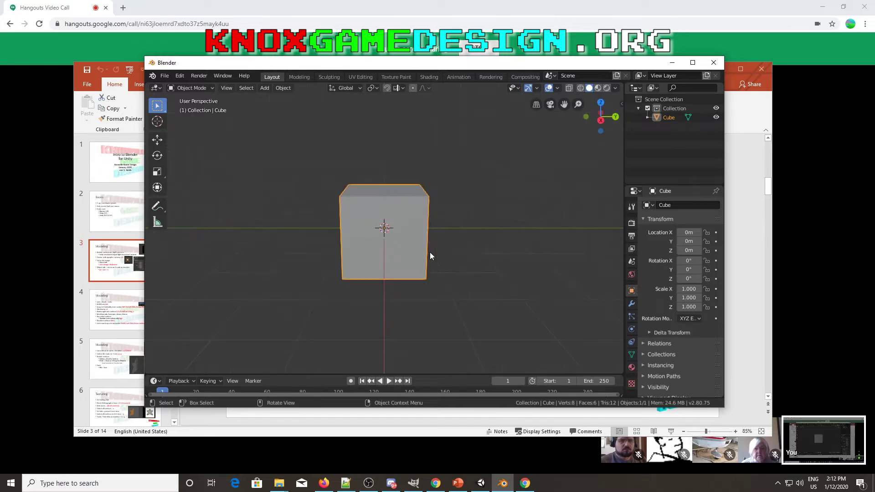
pyautogui.press('KP_1')
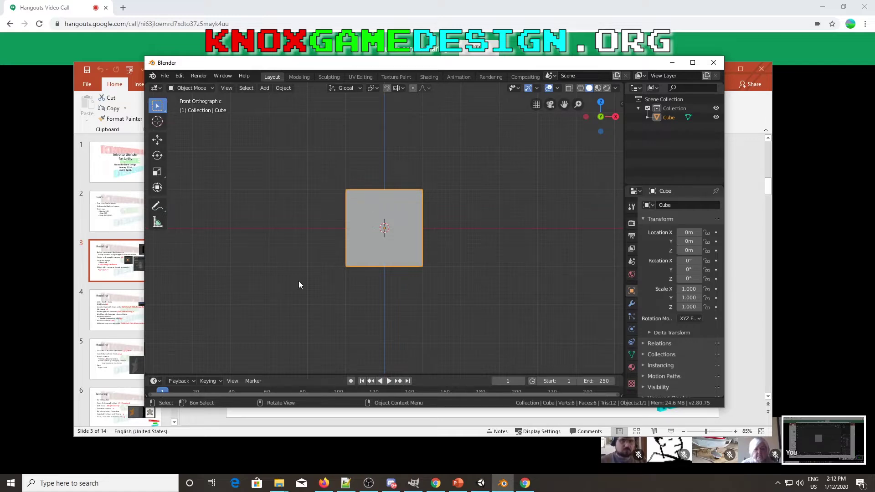
# Add starman_guide.jpg from the presentations\blender_for_unity folder on the D: drive as a reference image aligned to the front view
pyautogui.moveTo(439, 63)
pyautogui.mouseDown()
pyautogui.moveTo(638, 29)
pyautogui.moveTo(633, 5)
pyautogui.moveTo(762, 155)
pyautogui.moveTo(752, 106)
pyautogui.moveTo(811, 68)
pyautogui.moveTo(430, 69)
pyautogui.mouseUp()
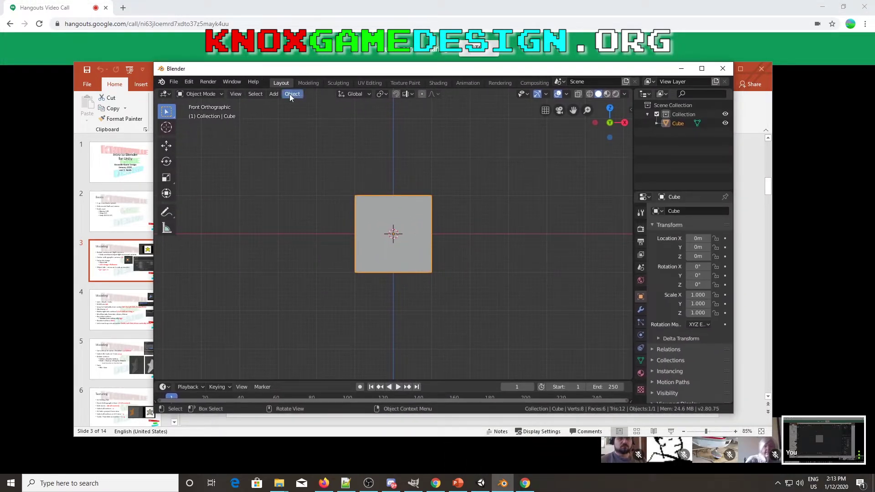
pyautogui.click(274, 95)
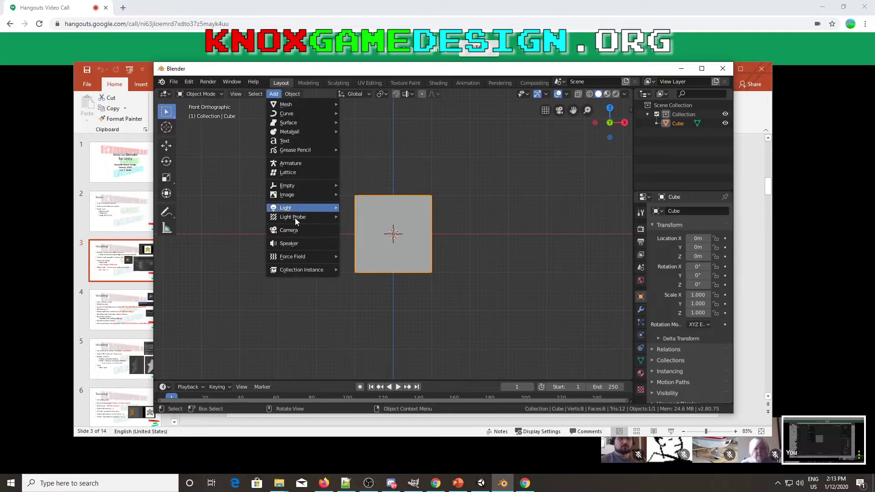
pyautogui.moveTo(300, 195)
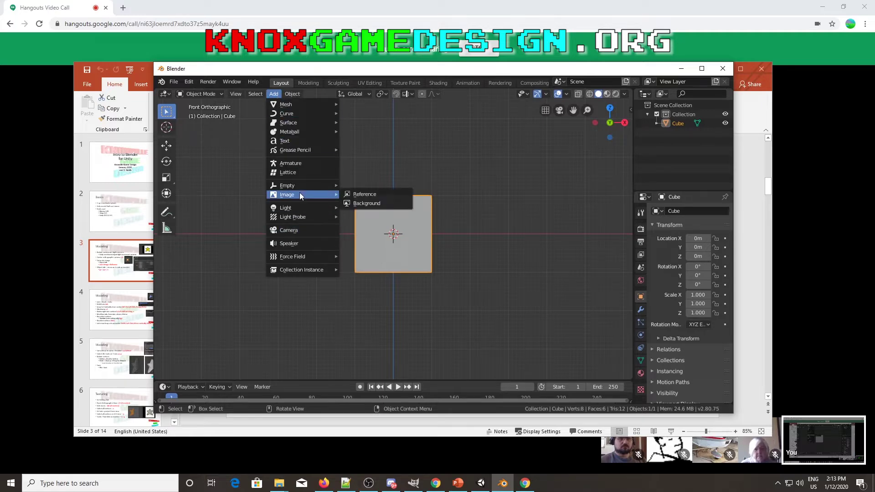
pyautogui.click(375, 197)
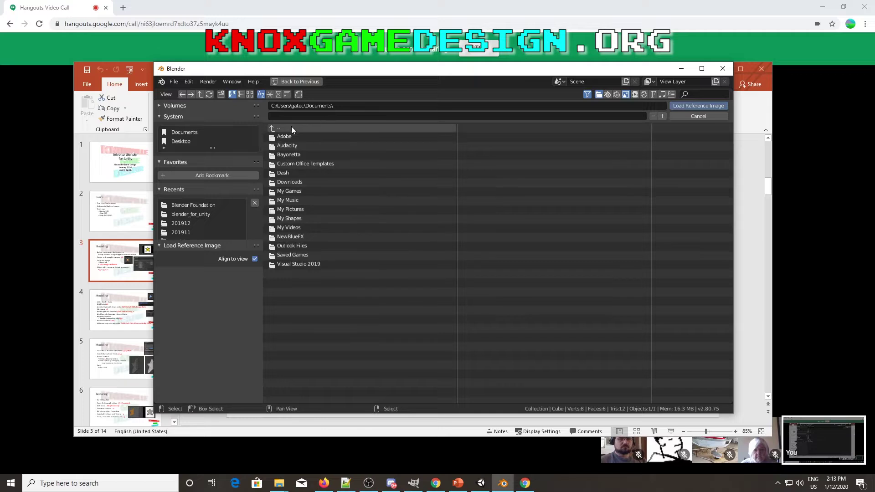
pyautogui.click(160, 106)
pyautogui.click(188, 131)
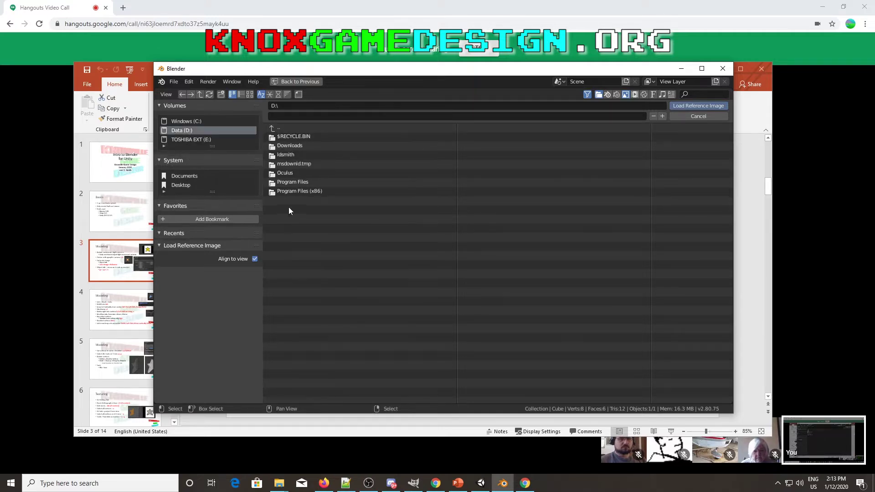
pyautogui.doubleClick(286, 154)
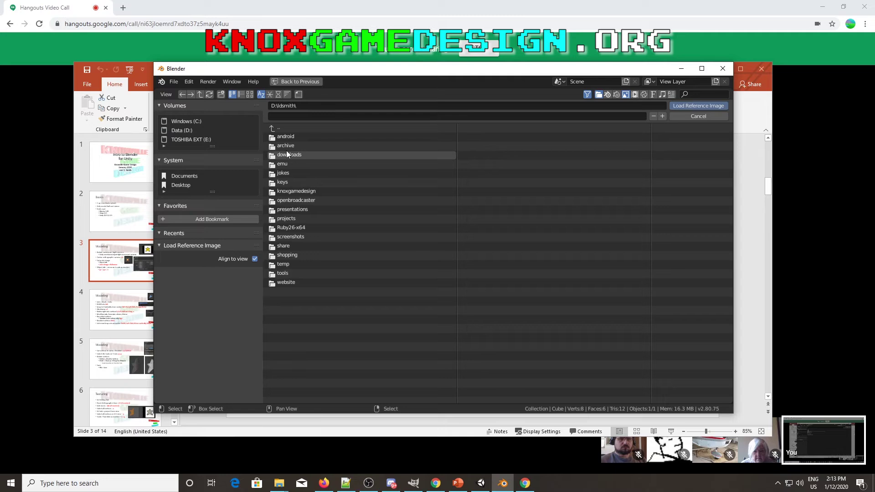
pyautogui.doubleClick(287, 209)
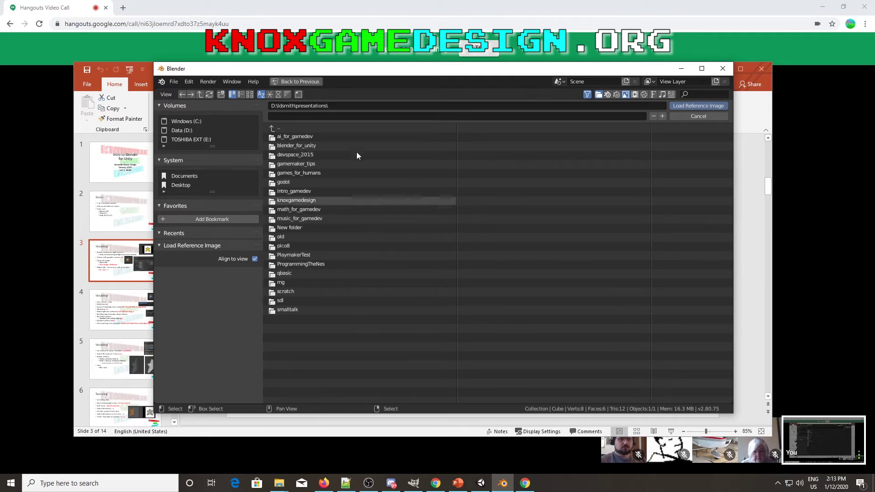
pyautogui.doubleClick(301, 146)
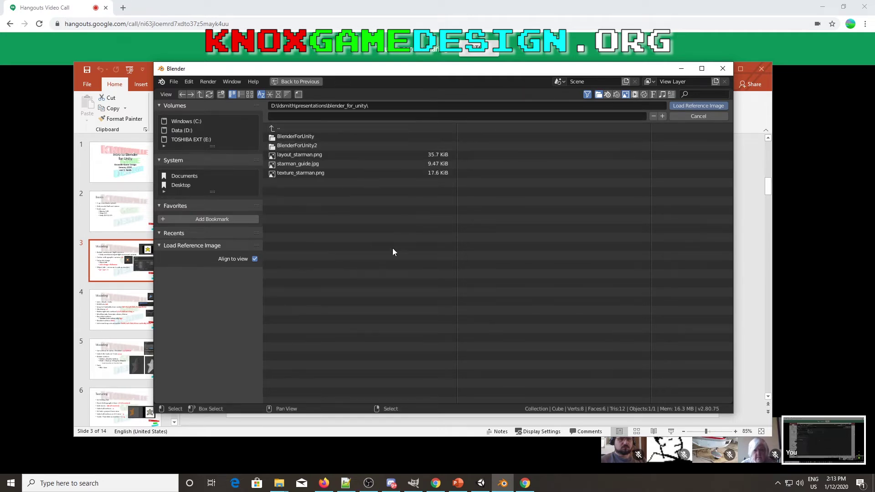
pyautogui.doubleClick(289, 163)
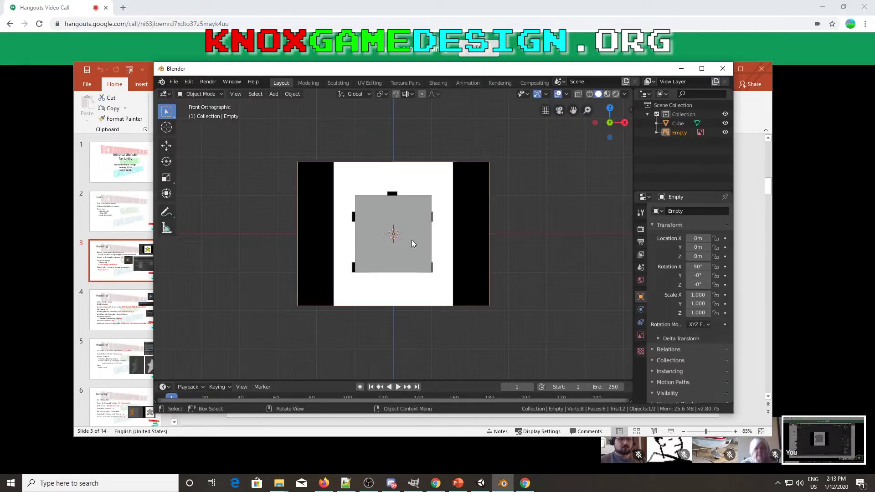
pyautogui.rightClick(409, 214)
pyautogui.press('Escape')
pyautogui.click(409, 214)
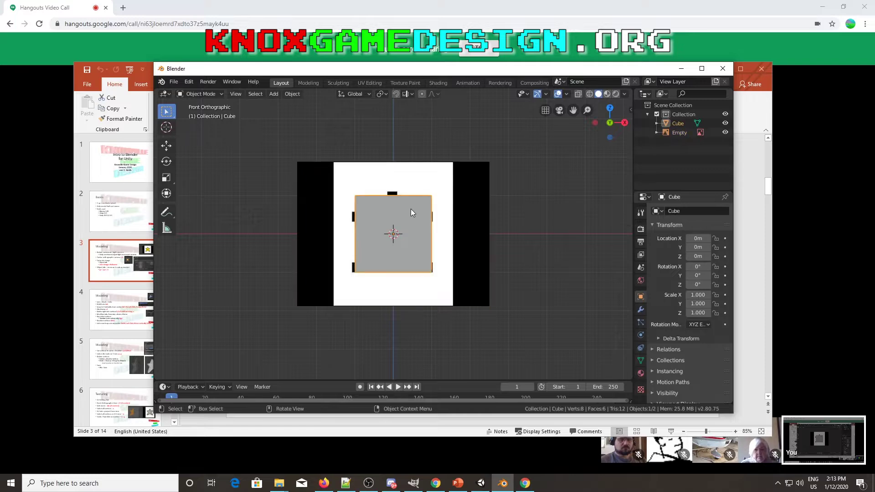
pyautogui.press('g')
pyautogui.press('Escape')
# Set the reference image's Y location to 0 and raise its Z location to 0.98 m
pyautogui.click(470, 222)
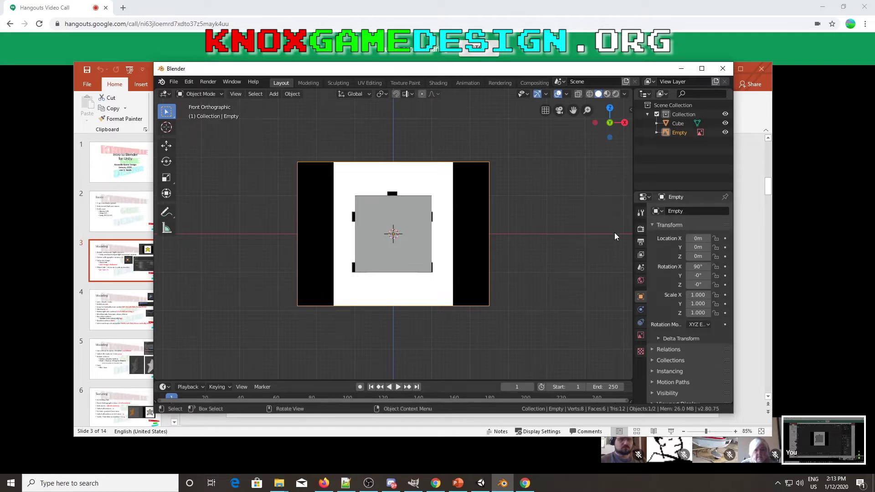
pyautogui.moveTo(693, 247)
pyautogui.mouseDown()
pyautogui.moveTo(702, 247)
pyautogui.moveTo(694, 247)
pyautogui.mouseUp()
pyautogui.click(696, 247)
pyautogui.write('0')
pyautogui.press('Return')
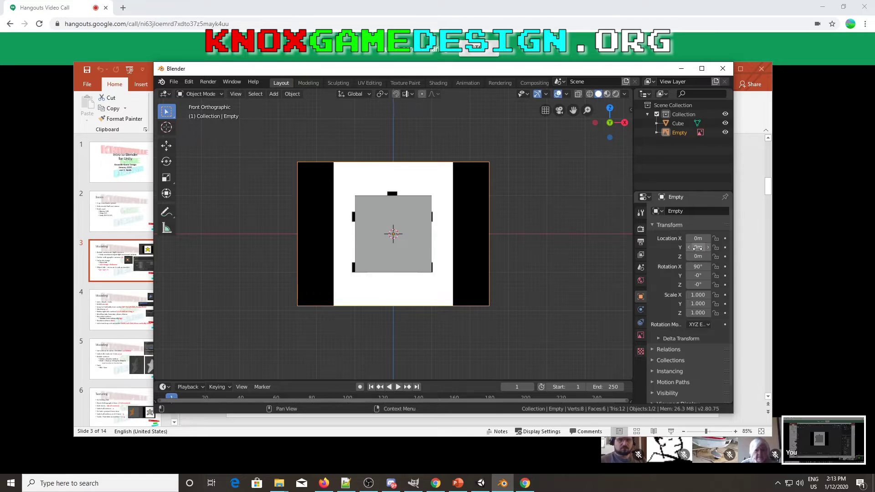
pyautogui.moveTo(698, 256); pyautogui.dragTo(732, 256)
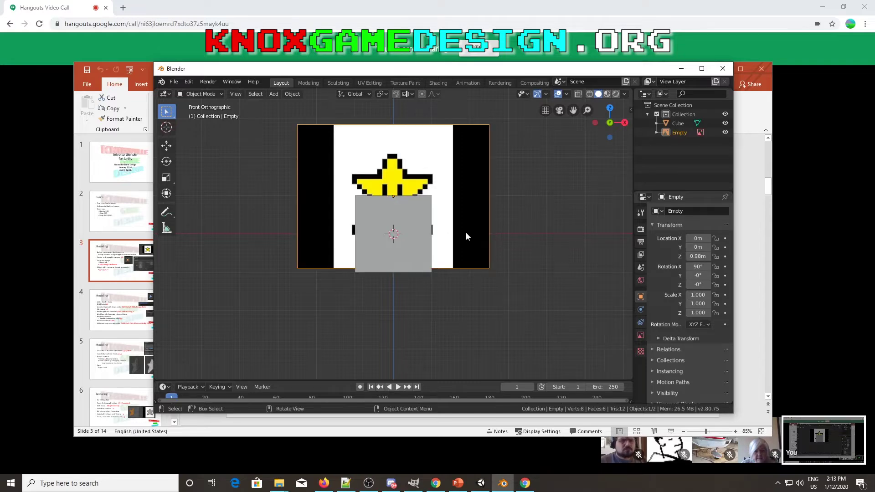
pyautogui.scroll(1, 492, 238)
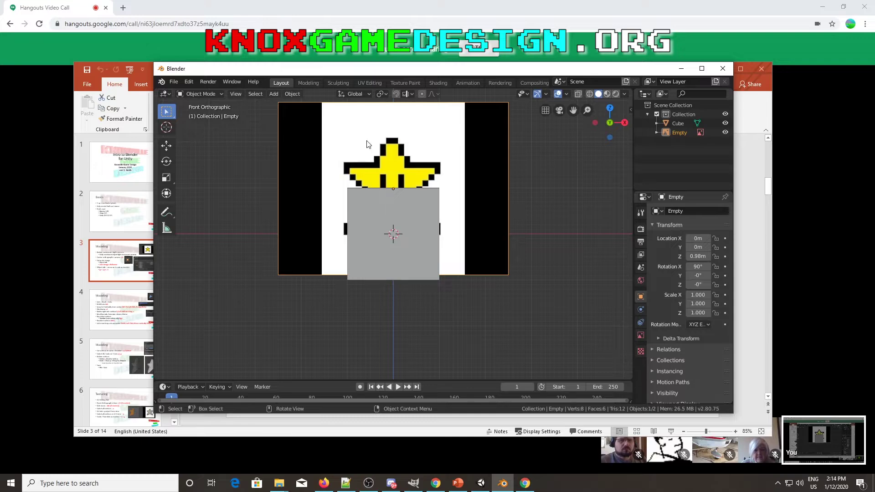
# Move the cube's whole mesh up about 1 m along the global Z axis in Edit Mode
pyautogui.moveTo(359, 69); pyautogui.dragTo(520, 86)
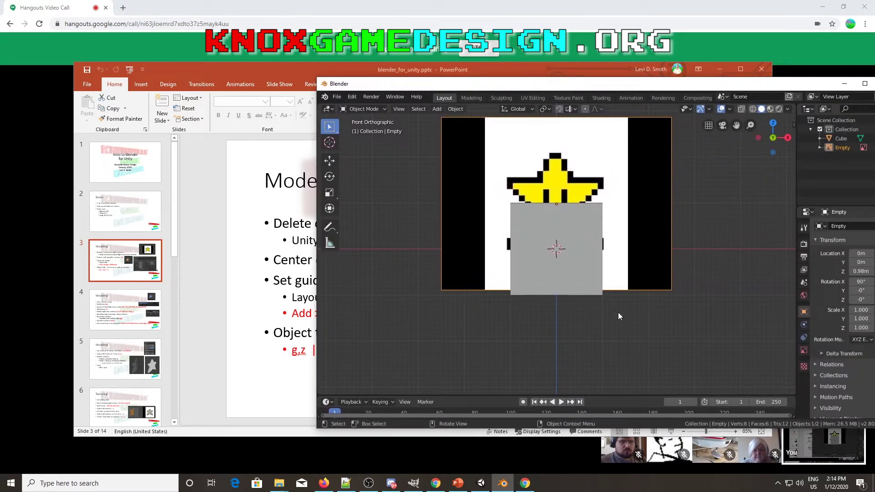
pyautogui.click(583, 212)
pyautogui.moveTo(527, 293); pyautogui.dragTo(559, 292, button='middle')
pyautogui.press('KP_1')
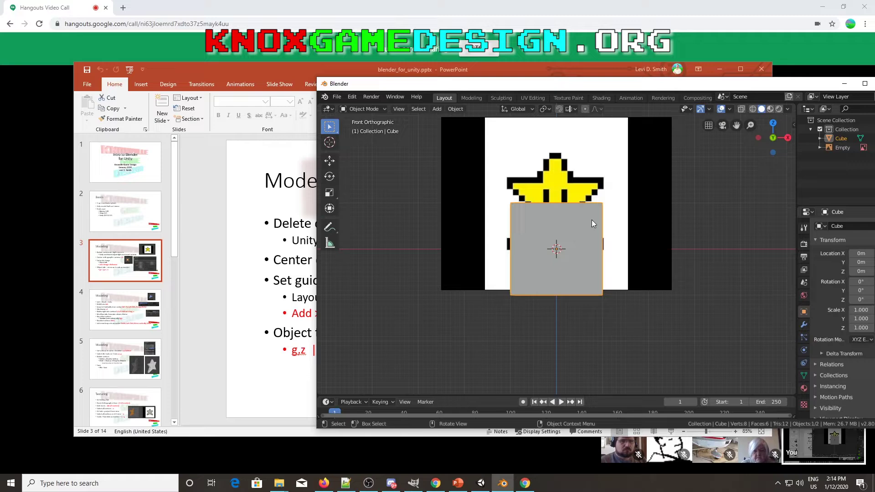
pyautogui.press('Tab')
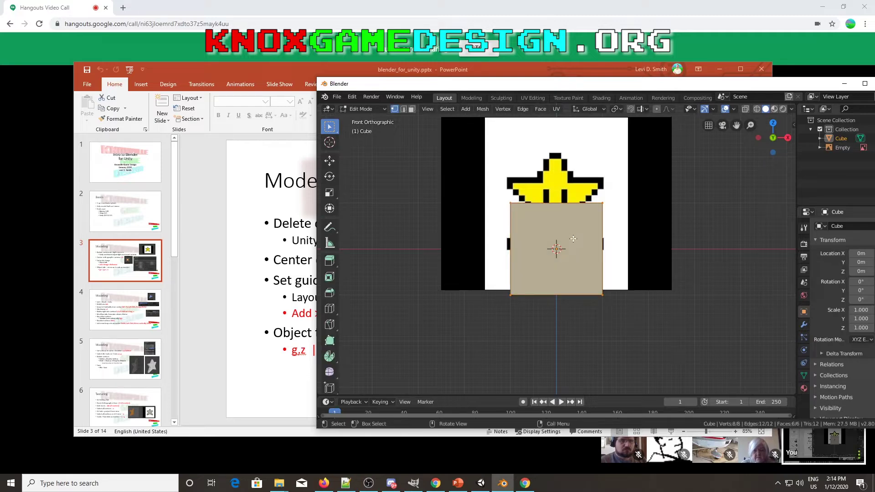
pyautogui.press('g')
pyautogui.press('z')
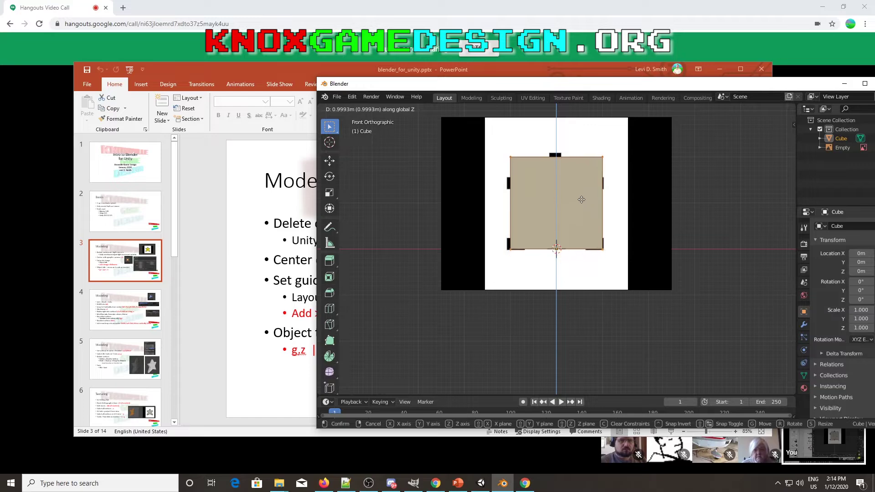
pyautogui.click(582, 201)
pyautogui.moveTo(528, 262); pyautogui.dragTo(633, 272, button='middle')
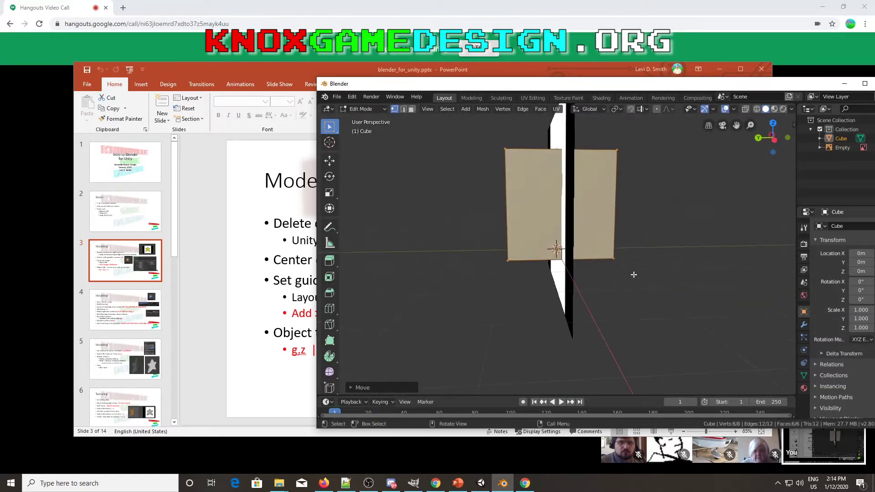
# Switch to the PowerPoint presentation and review the Modeling instructions on slides 3 and 4, checking the cube in Blender in between
pyautogui.click(239, 320)
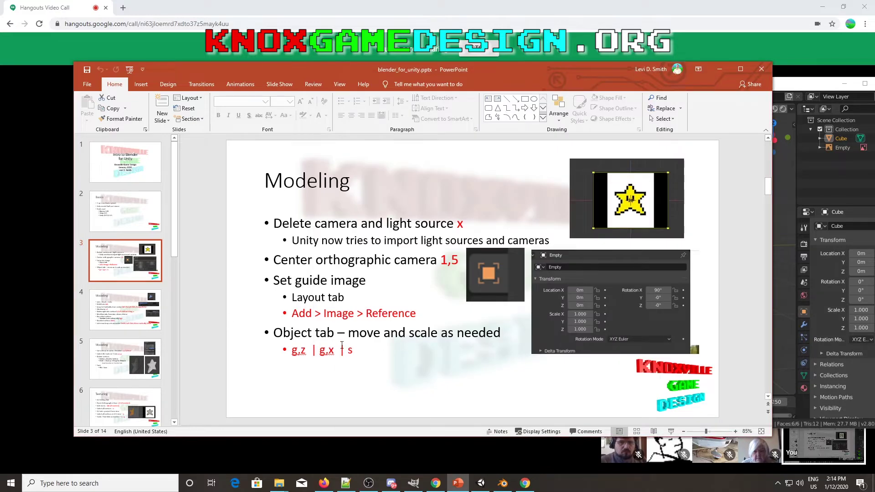
pyautogui.click(503, 483)
pyautogui.moveTo(501, 292); pyautogui.dragTo(544, 275, button='middle')
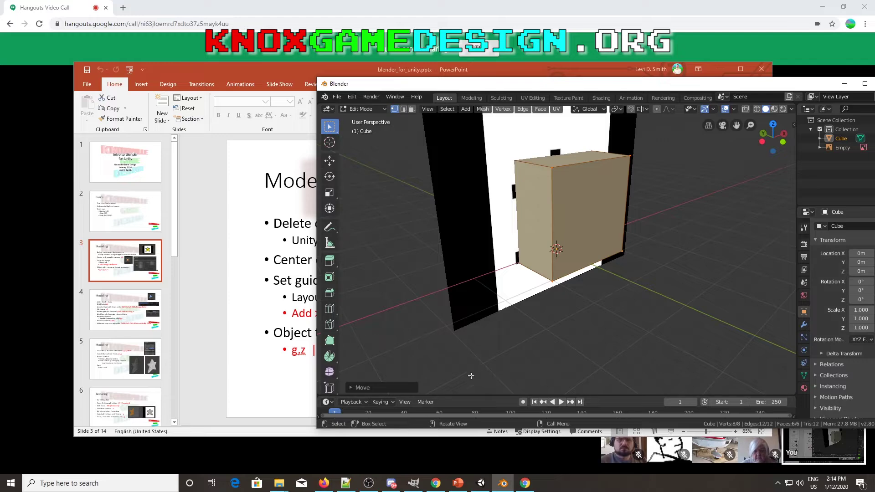
pyautogui.click(101, 321)
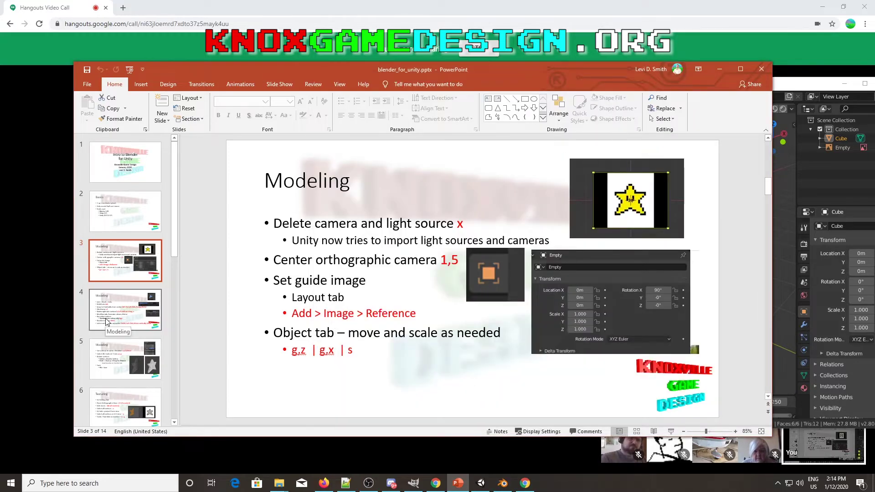
pyautogui.click(111, 311)
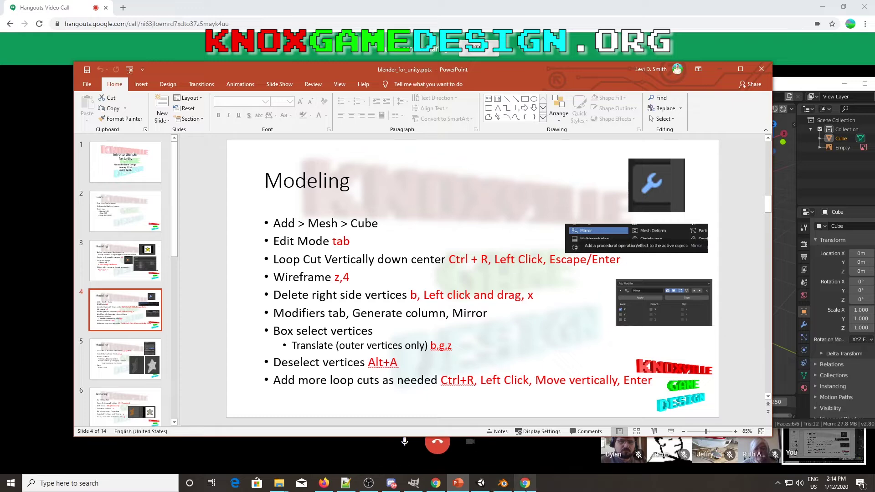
# Switch to Blender and try adding a second cube to the mesh and moving it beside the first, undoing both operations
pyautogui.click(502, 483)
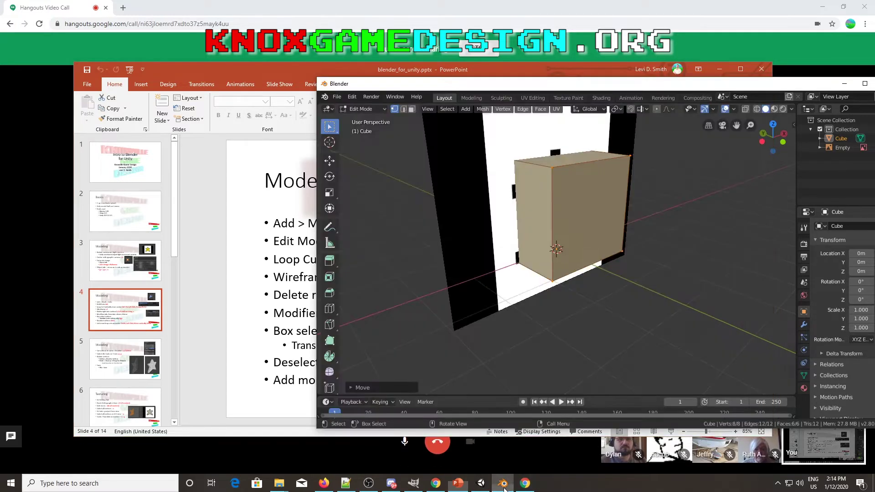
pyautogui.click(471, 110)
pyautogui.click(476, 128)
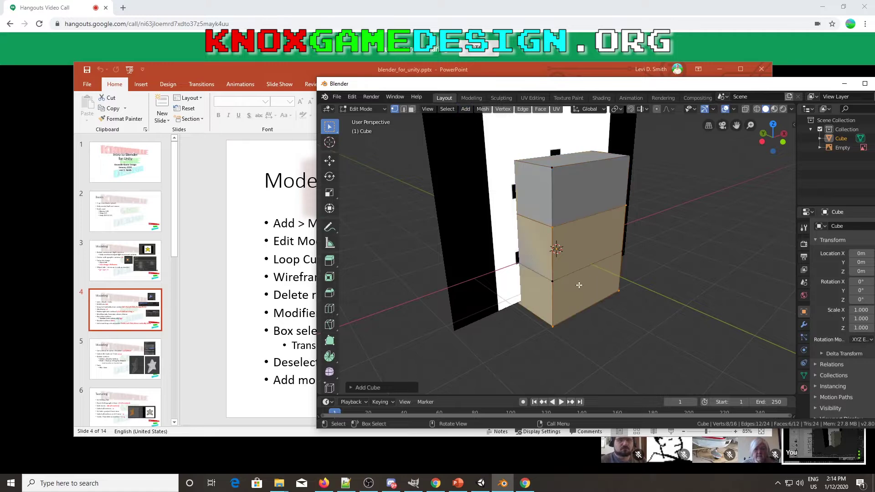
pyautogui.press('g')
pyautogui.click(711, 275)
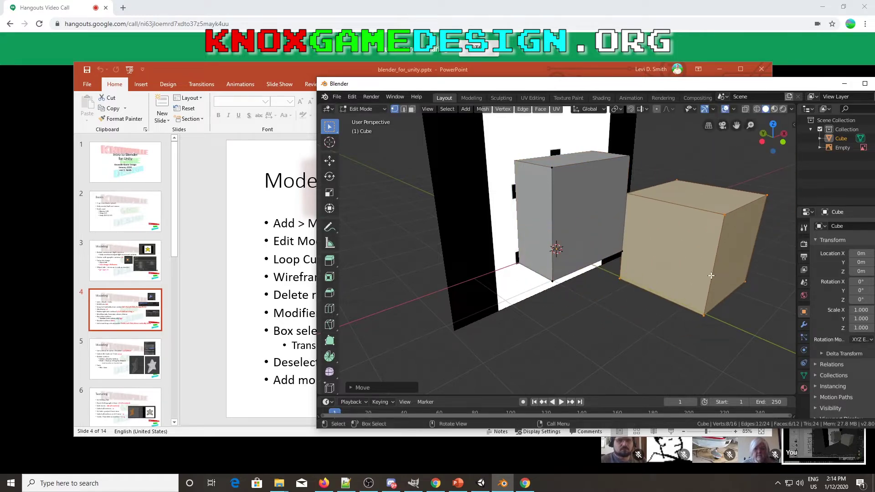
pyautogui.hotkey('ctrl', 'z')
pyautogui.hotkey('ctrl', 'z')
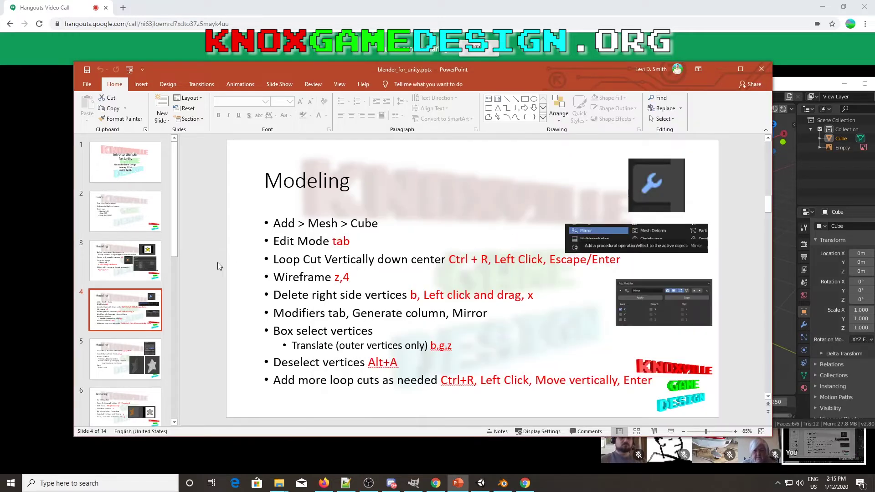
# Switch to Blender and add a centred vertical loop cut down the middle of the cube in front view
pyautogui.click(459, 483)
pyautogui.click(503, 483)
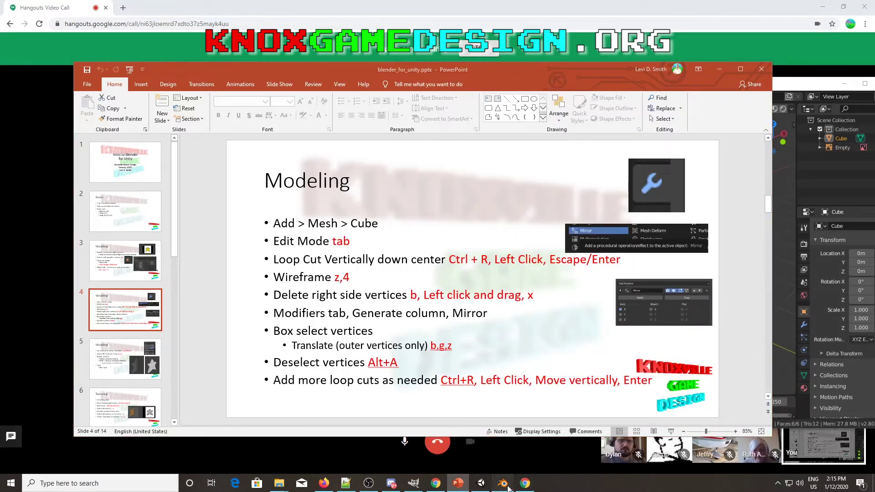
pyautogui.press('KP_1')
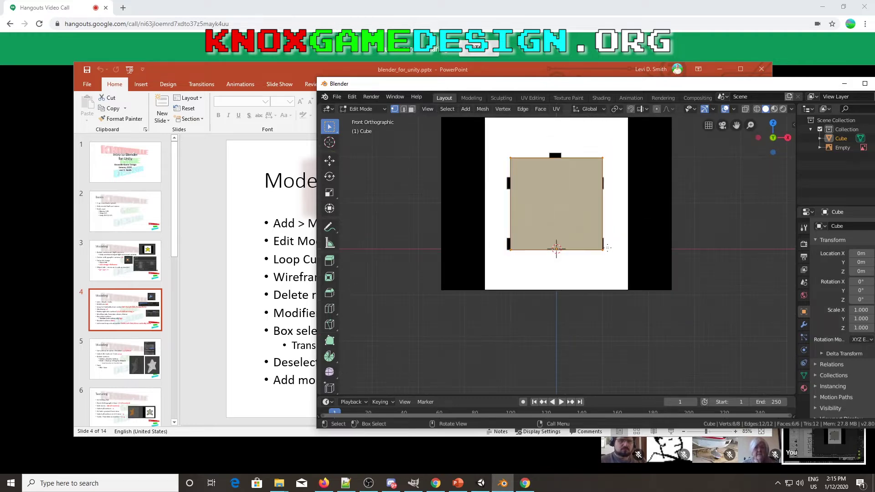
pyautogui.scroll(1, 607, 248)
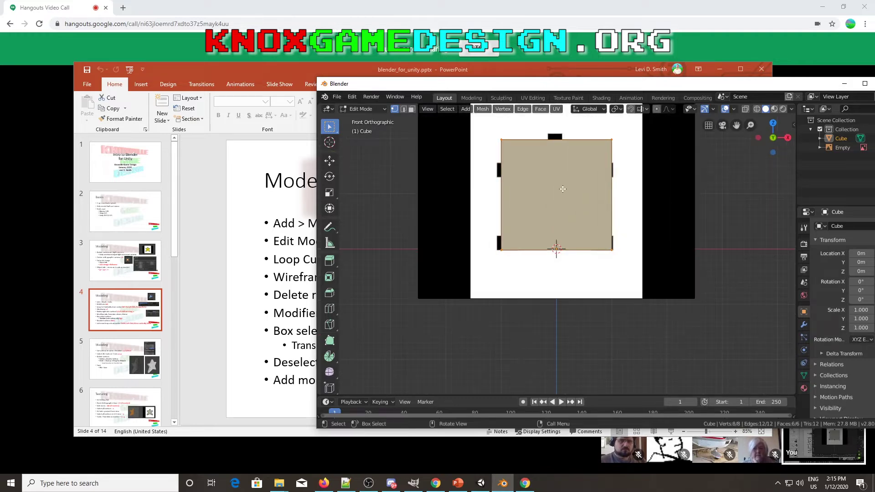
pyautogui.hotkey('ctrl', 'r')
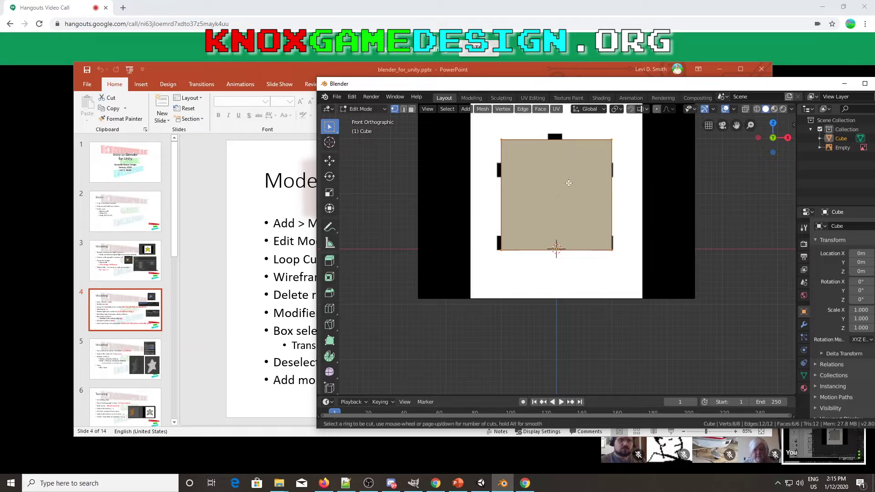
pyautogui.click(563, 149)
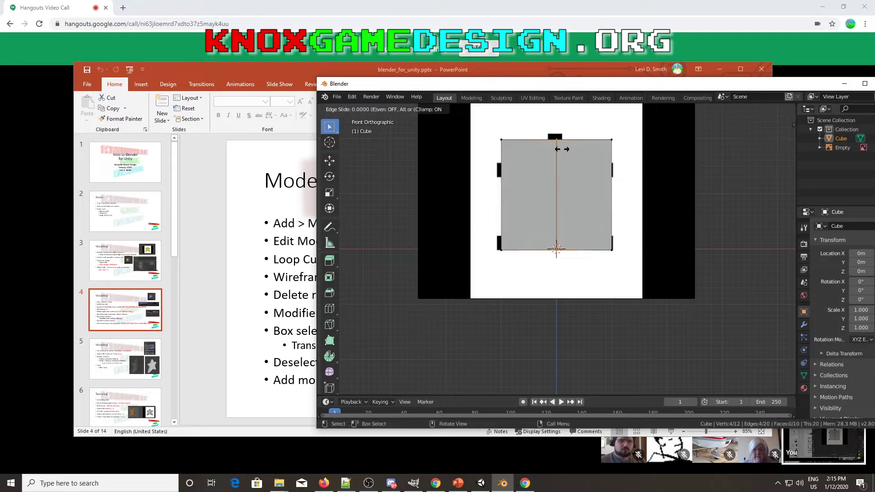
pyautogui.rightClick(567, 155)
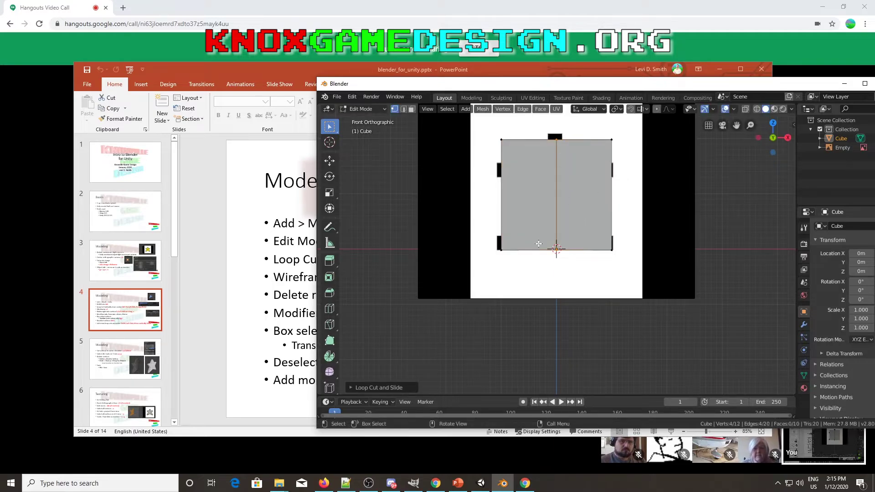
pyautogui.click(408, 270)
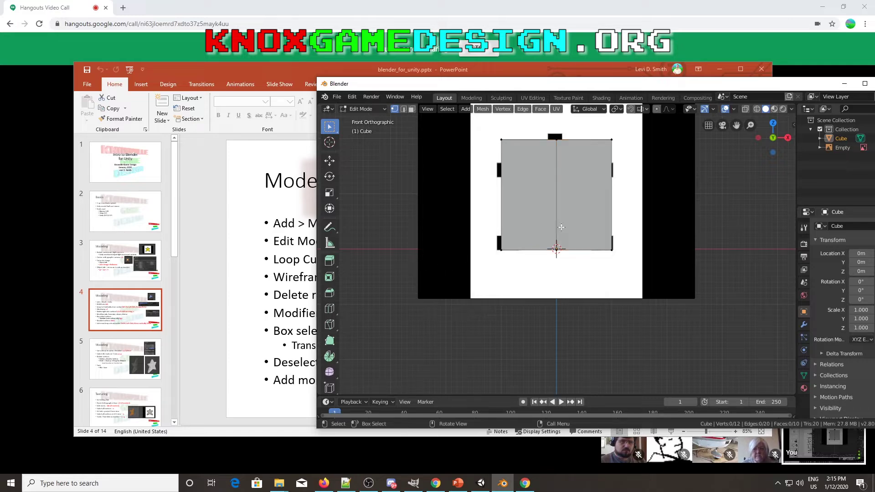
# Set the viewport shading to Wireframe and face the mesh and star guide from the front
pyautogui.press('z')
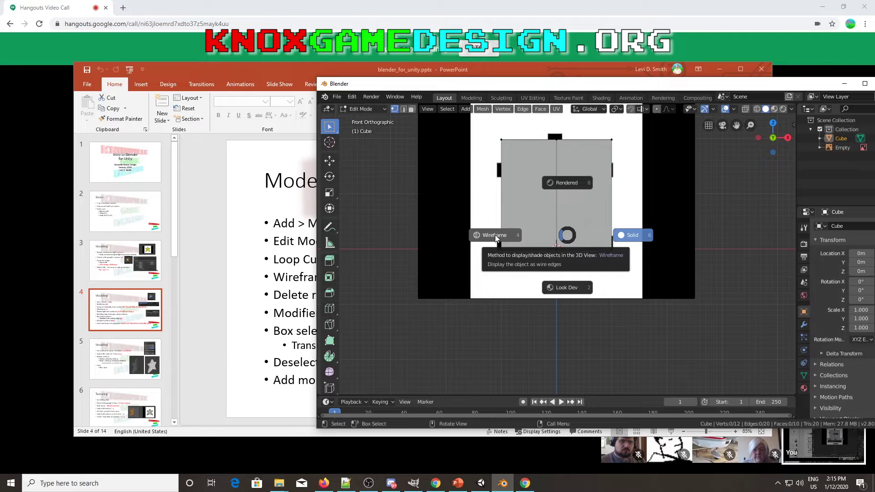
pyautogui.click(495, 234)
pyautogui.moveTo(582, 245); pyautogui.dragTo(595, 247, button='middle')
pyautogui.press('KP_1')
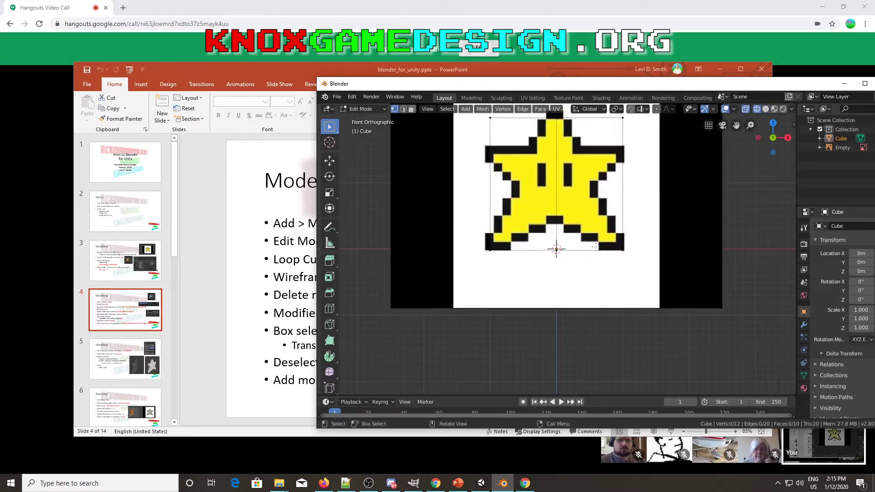
pyautogui.scroll(-1, 597, 248)
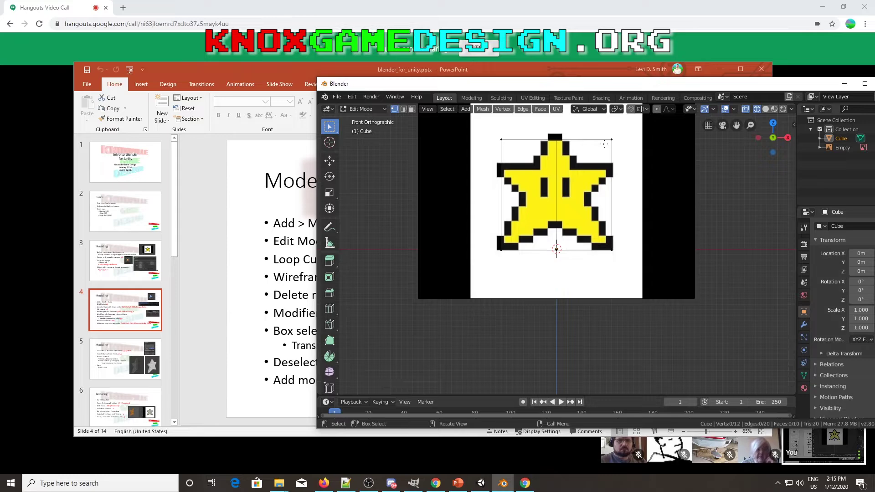
# Box-select the outer vertices on the cube's right side and delete them
pyautogui.press('b')
pyautogui.moveTo(619, 171); pyautogui.dragTo(633, 269)
pyautogui.moveTo(634, 195); pyautogui.dragTo(662, 213, button='middle')
pyautogui.press('KP_1')
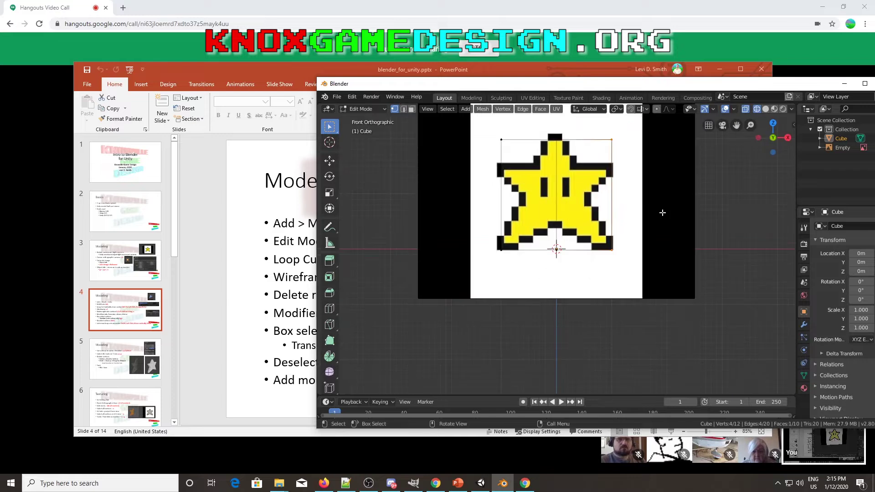
pyautogui.press('x')
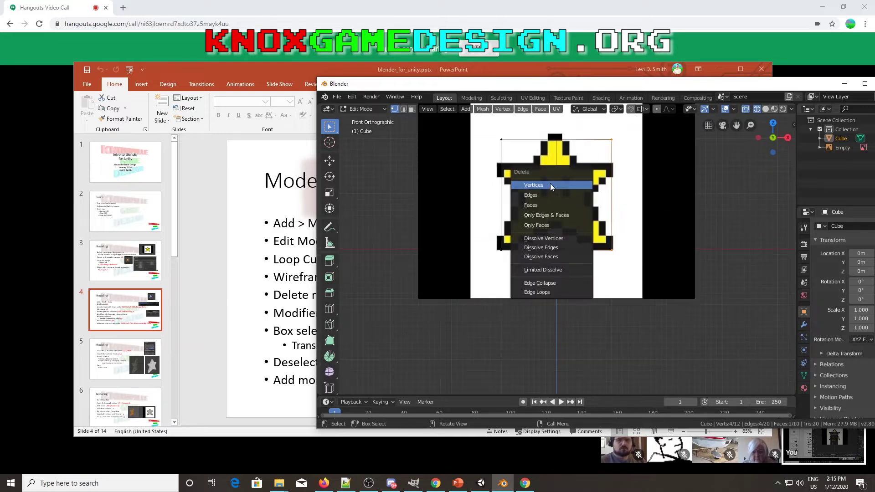
pyautogui.click(551, 186)
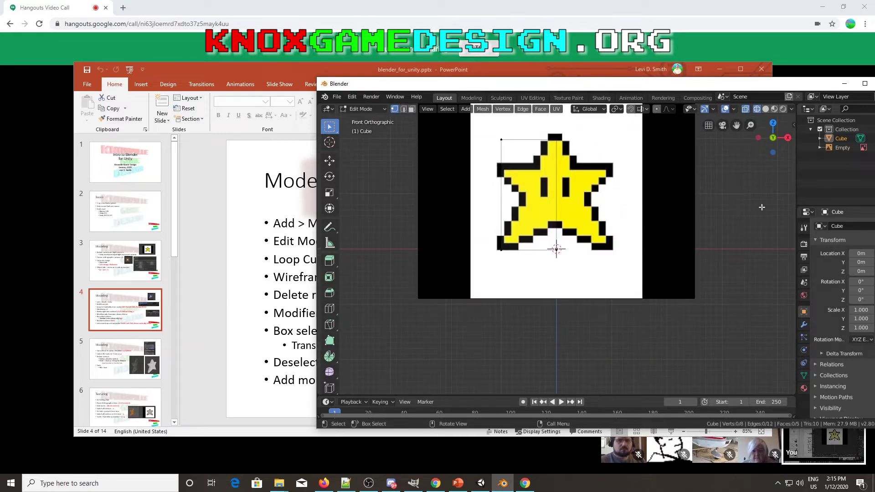
# Add a Mirror modifier on the X axis to the remaining half cube
pyautogui.moveTo(730, 86); pyautogui.dragTo(637, 77)
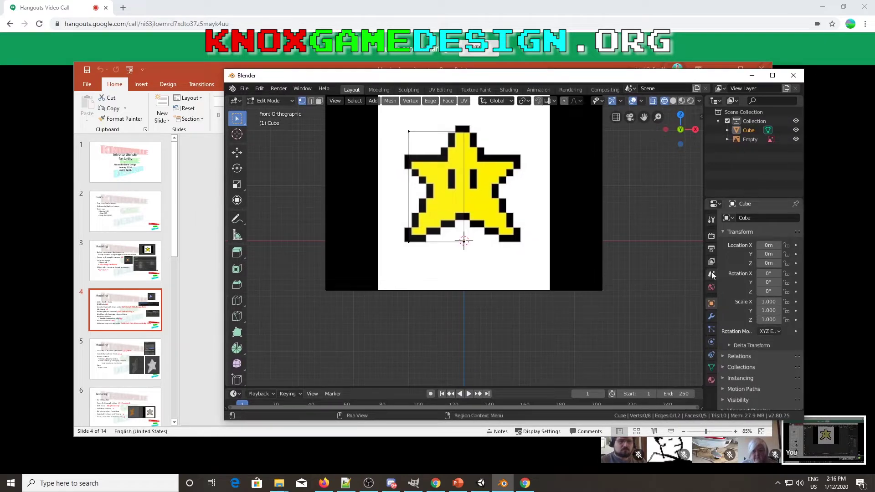
pyautogui.click(711, 318)
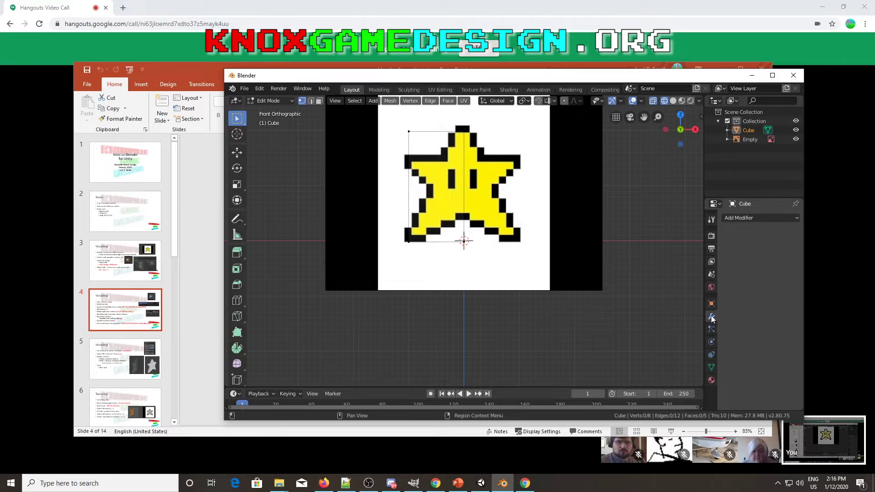
pyautogui.click(787, 219)
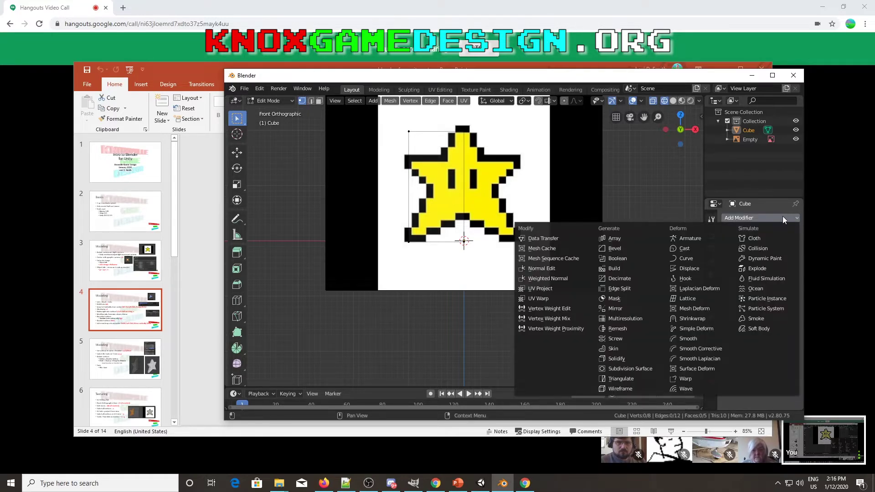
pyautogui.click(622, 308)
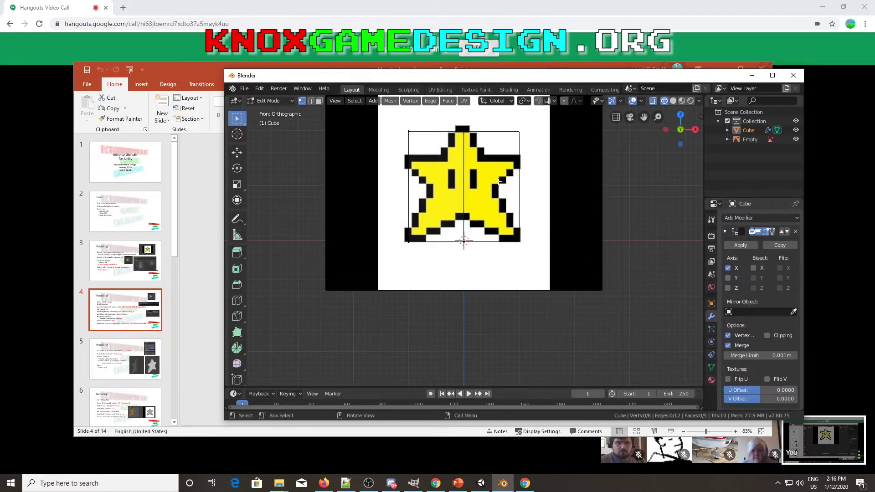
pyautogui.press('b')
pyautogui.moveTo(401, 126); pyautogui.dragTo(420, 141)
pyautogui.press('g')
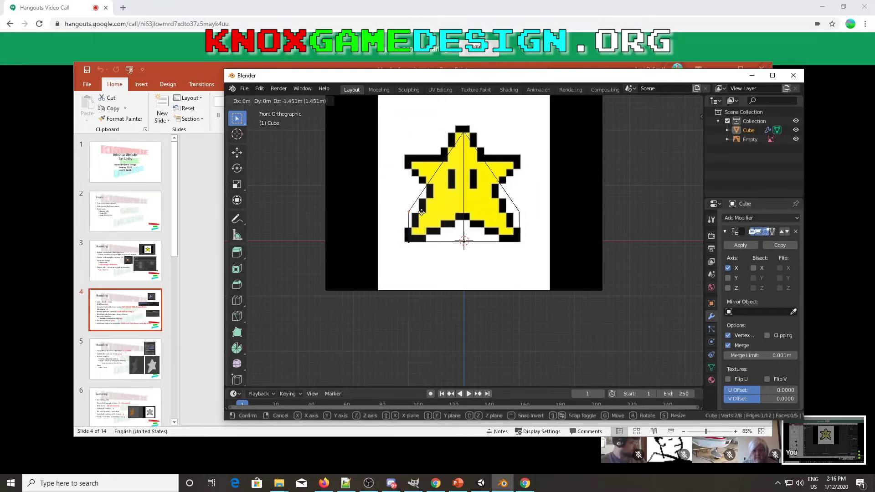
pyautogui.rightClick(429, 216)
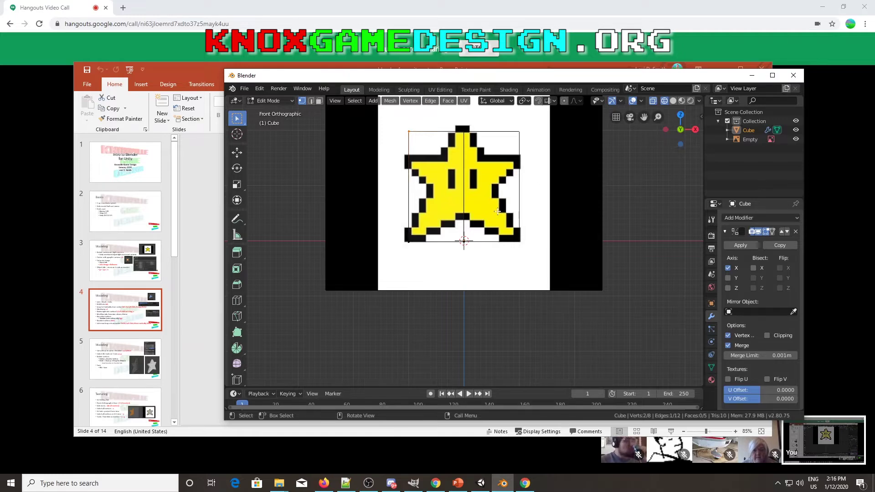
# Raise the half cube's upper vertices slightly along global Z to the star guide's top tip and clear the selection
pyautogui.moveTo(442, 75); pyautogui.dragTo(442, 94)
pyautogui.click(445, 200)
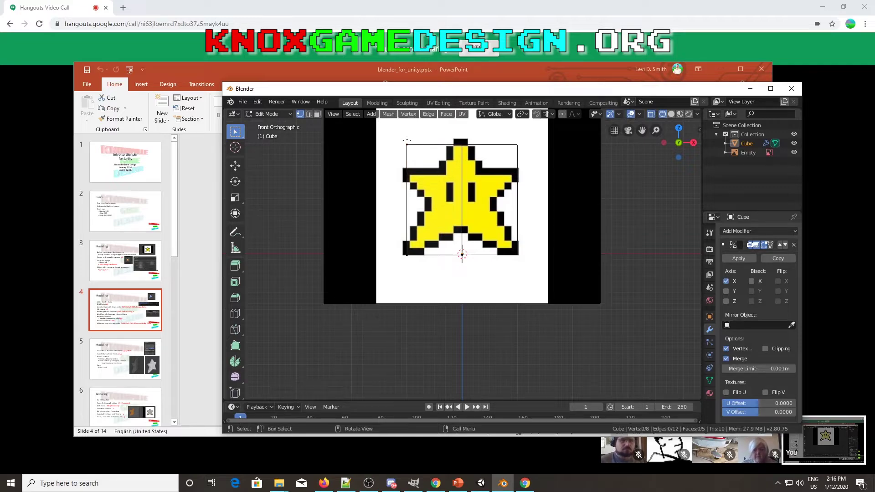
pyautogui.moveTo(409, 141); pyautogui.dragTo(500, 183)
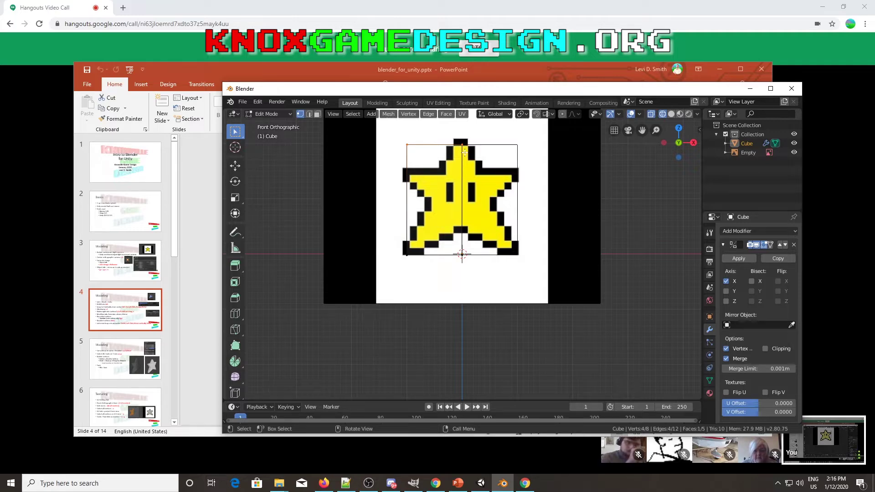
pyautogui.press('g')
pyautogui.press('z')
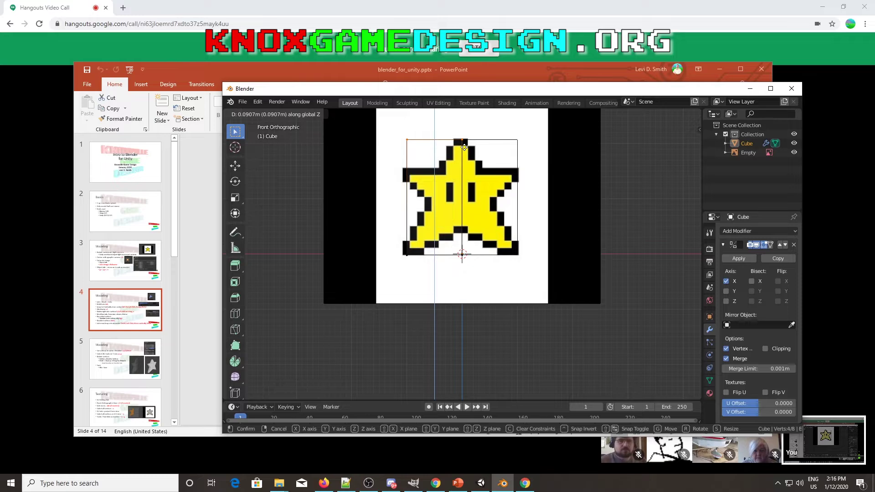
pyautogui.click(464, 149)
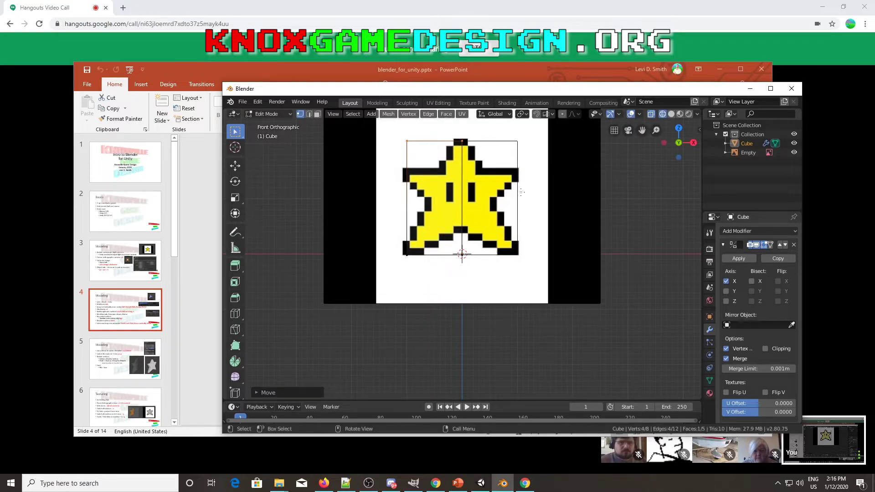
pyautogui.hotkey('alt', 'a')
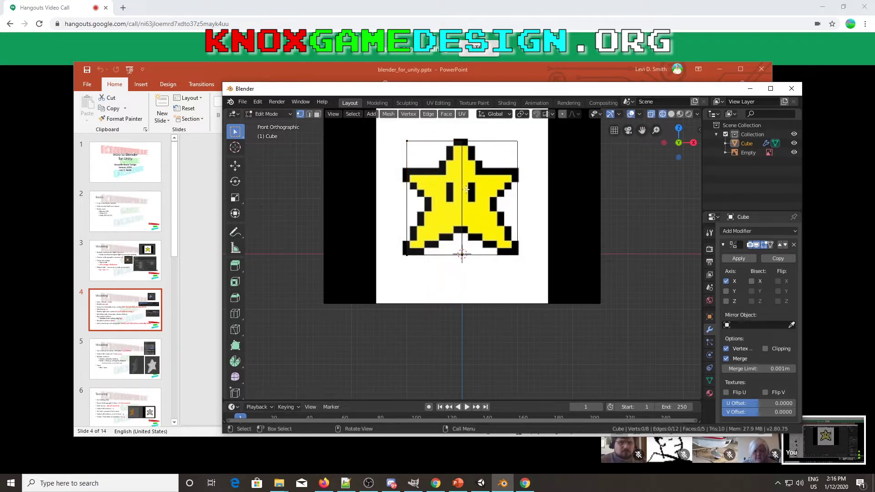
# Add a horizontal loop cut and slide it up by a factor of about 0.49, level with the star's upper arms
pyautogui.hotkey('ctrl', 'r')
pyautogui.click(466, 190)
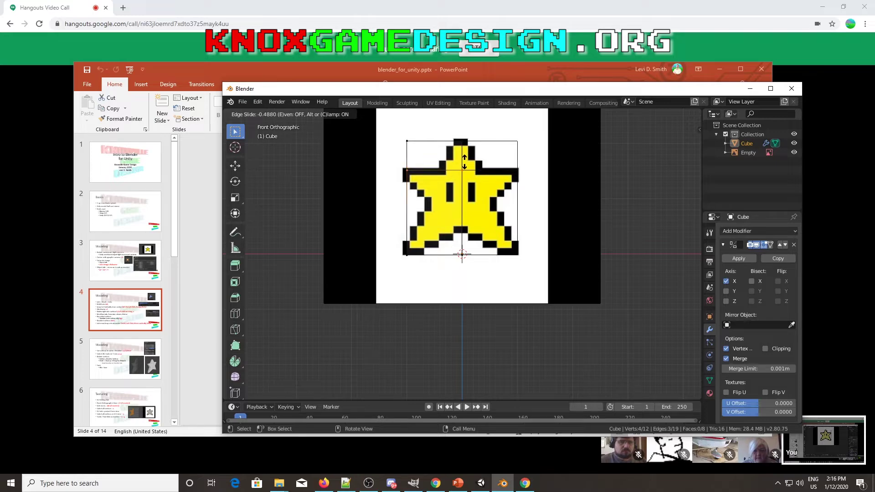
pyautogui.click(465, 162)
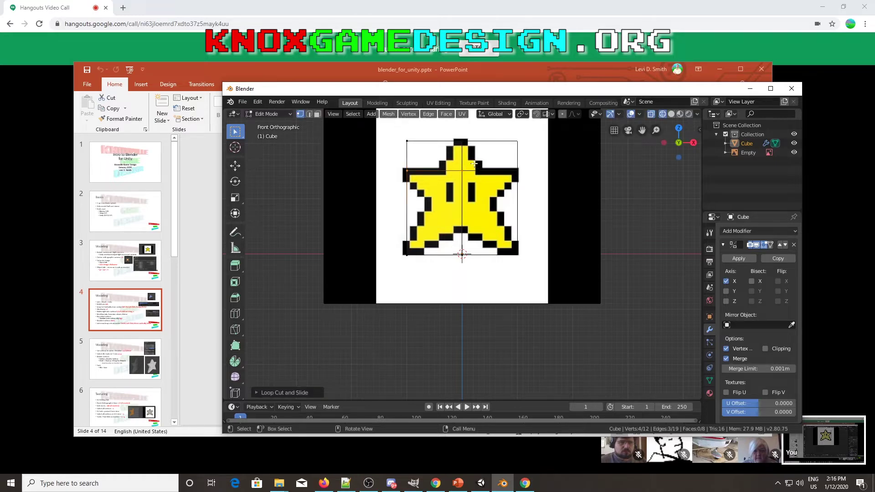
pyautogui.click(467, 158)
# Move the upper outer corner vertices inward about 0.9 m along global X to the star's top tip and deselect them
pyautogui.moveTo(399, 135); pyautogui.dragTo(419, 151)
pyautogui.moveTo(419, 151); pyautogui.dragTo(455, 184, button='middle')
pyautogui.press('KP_1')
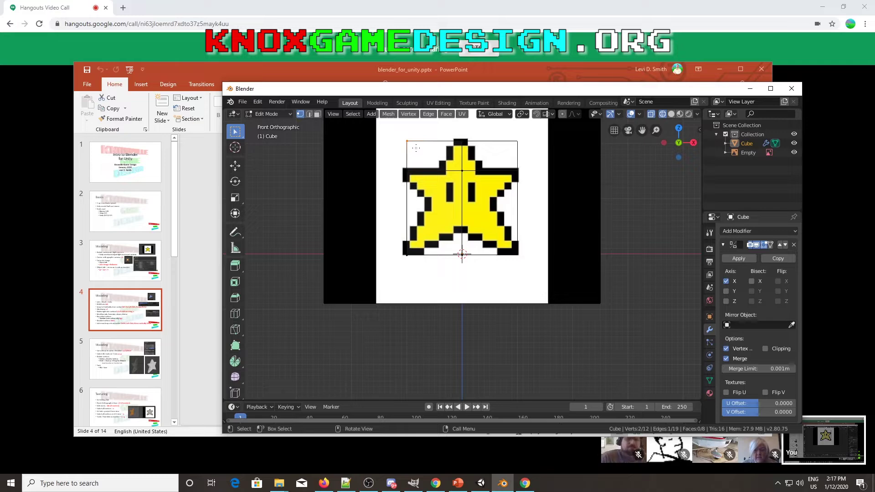
pyautogui.press('g')
pyautogui.press('x')
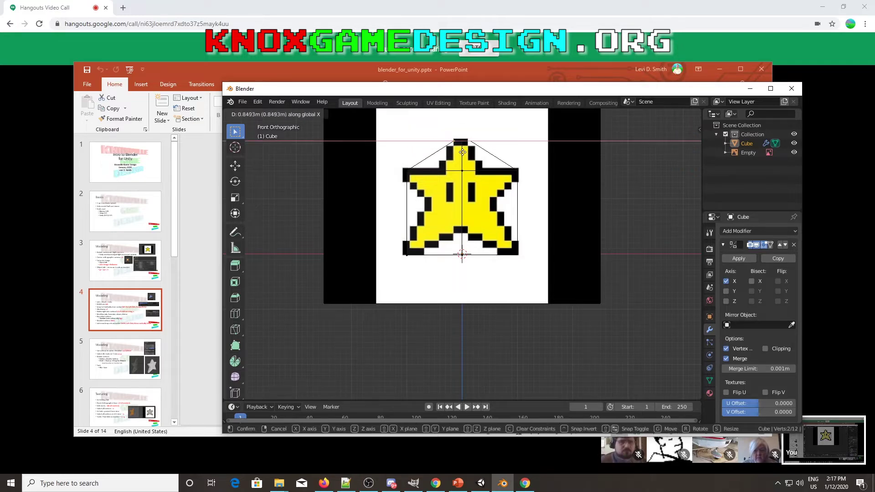
pyautogui.click(465, 153)
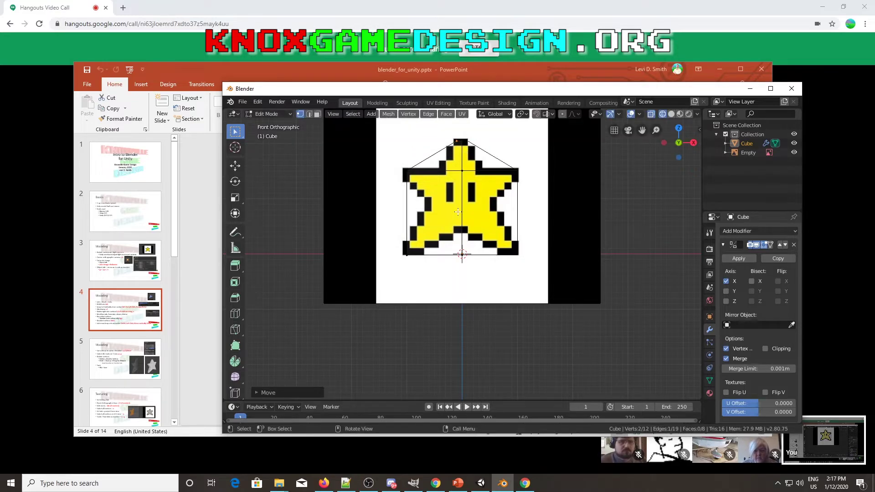
pyautogui.click(423, 182)
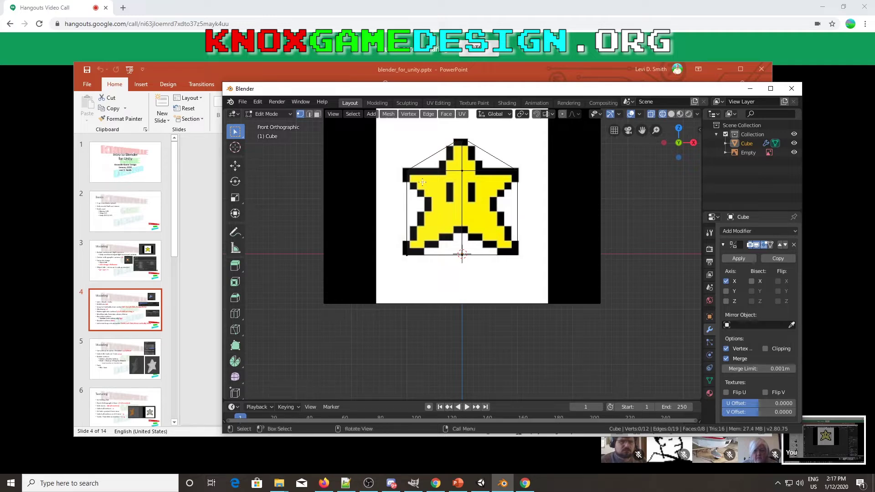
# Move the horizontal loop cut's outer vertices inward about 0.6 m along global X to the base of the star's top point
pyautogui.press('b')
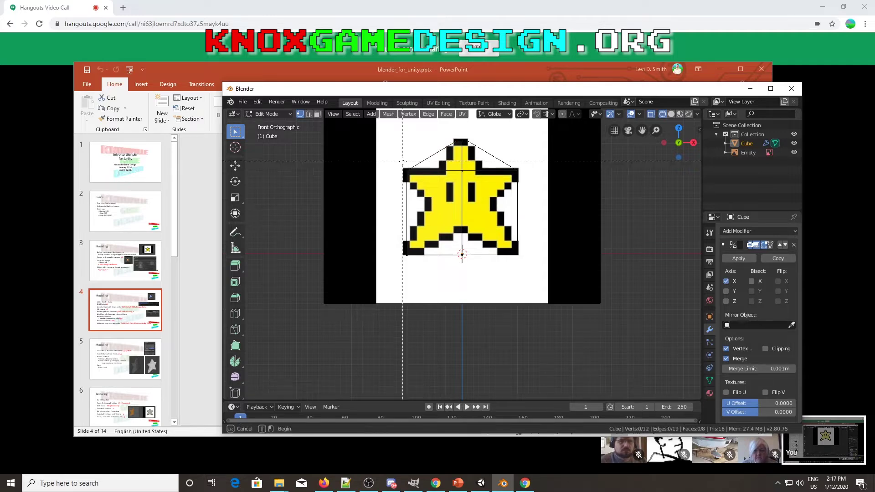
pyautogui.moveTo(401, 160); pyautogui.dragTo(420, 182)
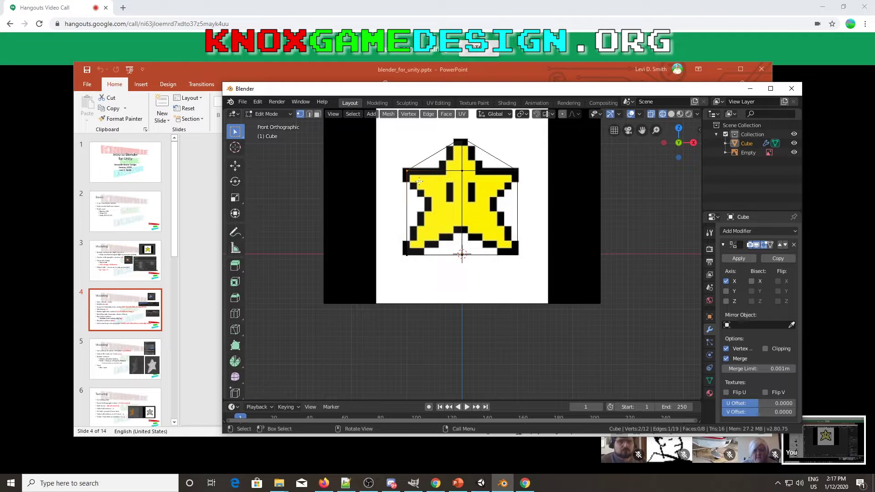
pyautogui.press('g')
pyautogui.press('z')
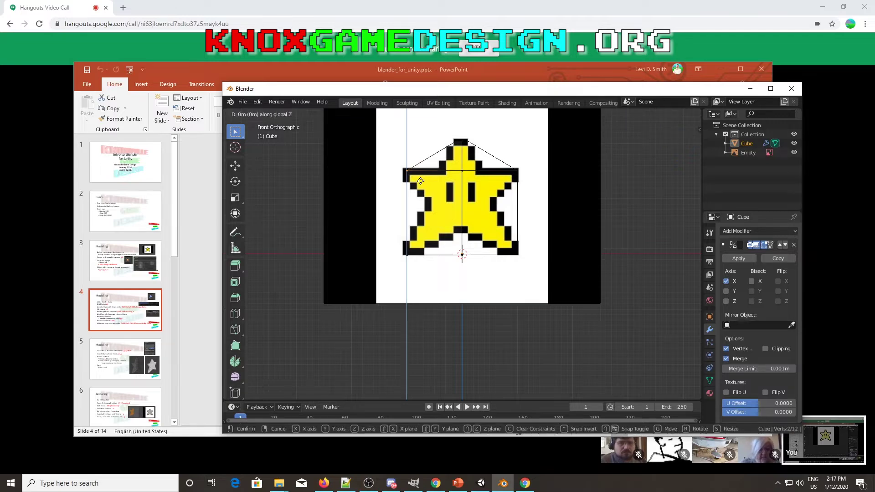
pyautogui.press('x')
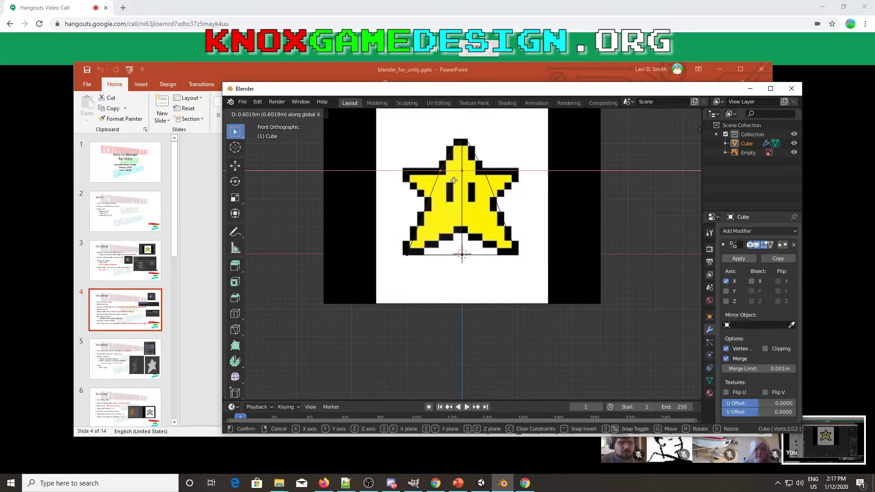
pyautogui.click(454, 180)
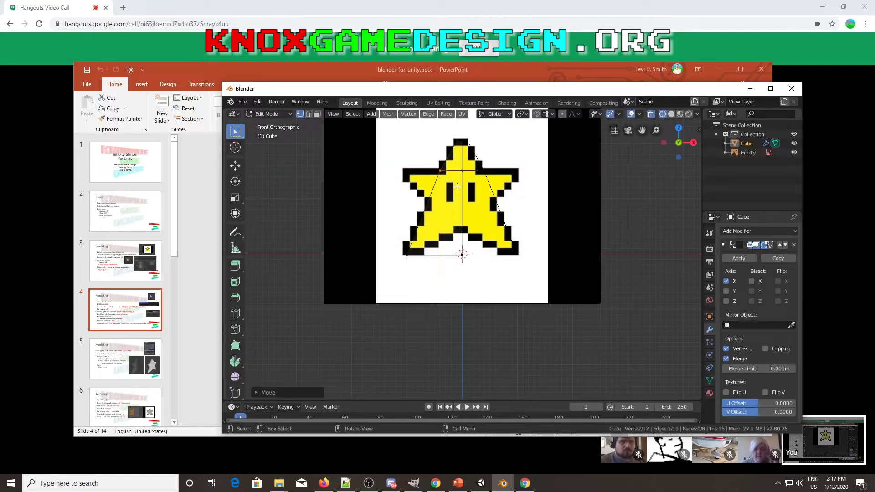
# Add a horizontal loop cut through the lower section and slide it up to just below the arm-level edge loop
pyautogui.hotkey('ctrl', 'r')
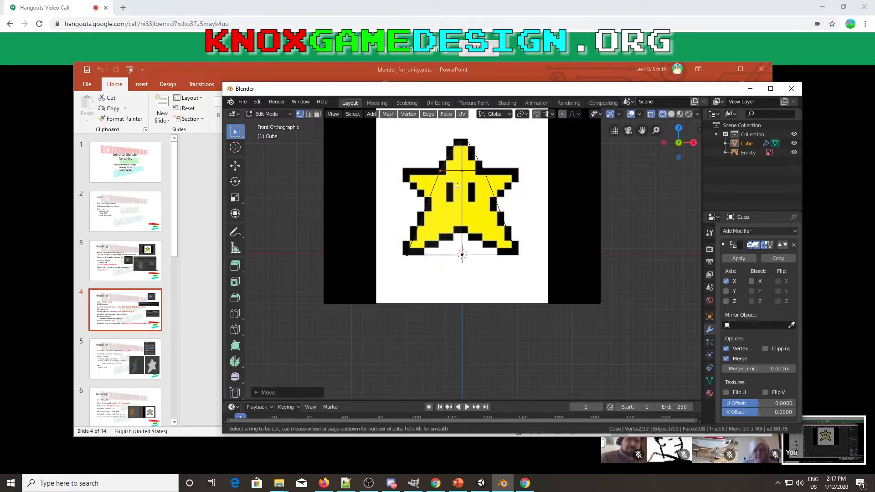
pyautogui.click(444, 223)
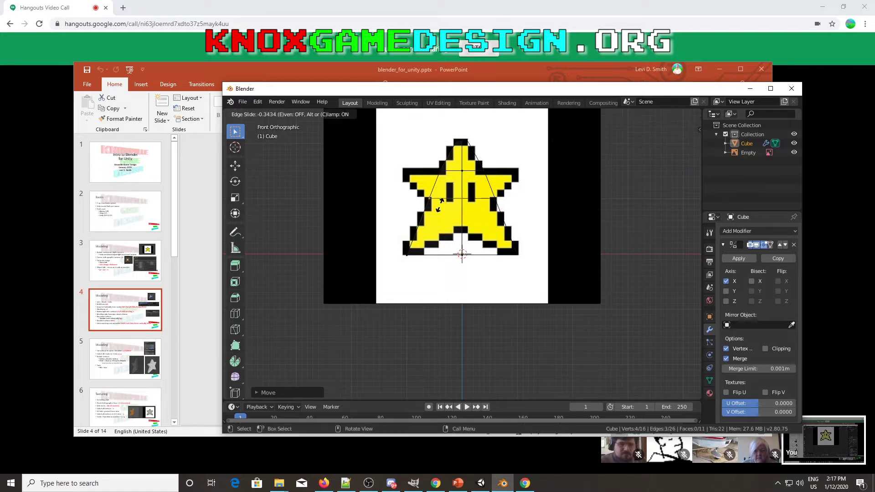
pyautogui.click(445, 177)
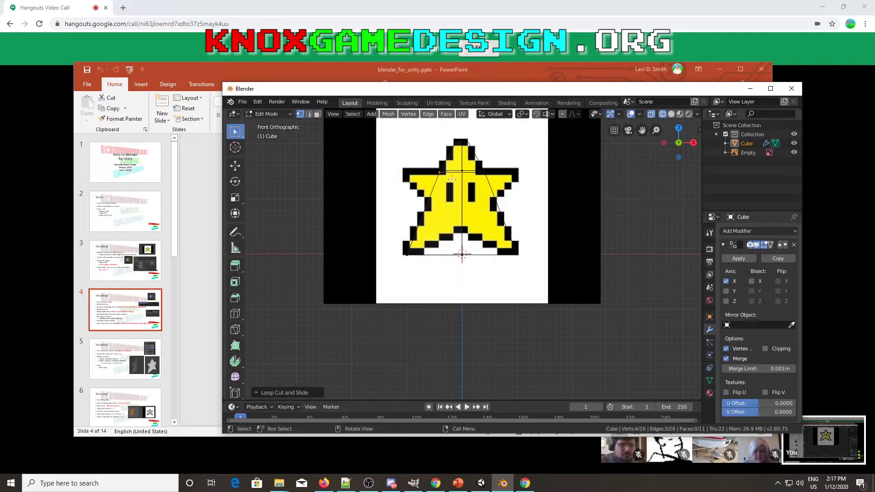
# Move the new loop cut's outer vertices outward along global X to the tip of the star's upper arm and deselect them
pyautogui.hotkey('ctrl', 'r')
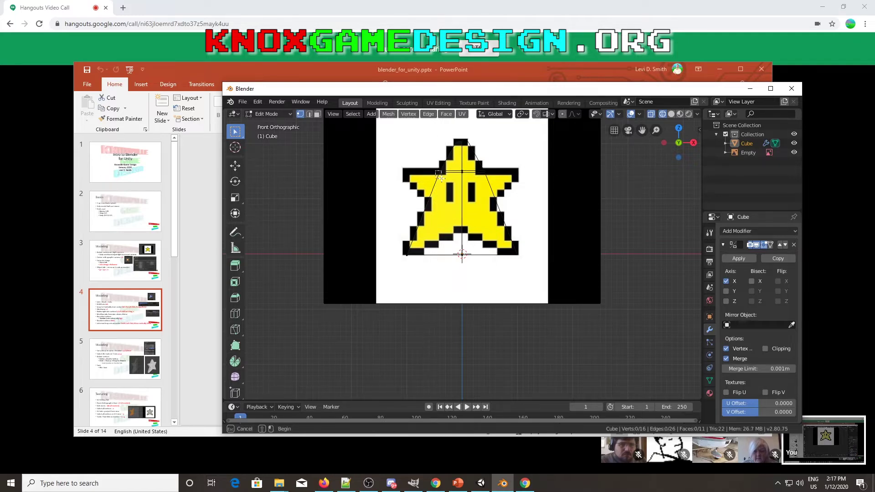
pyautogui.moveTo(441, 178); pyautogui.dragTo(449, 195, button='middle')
pyautogui.press('KP_1')
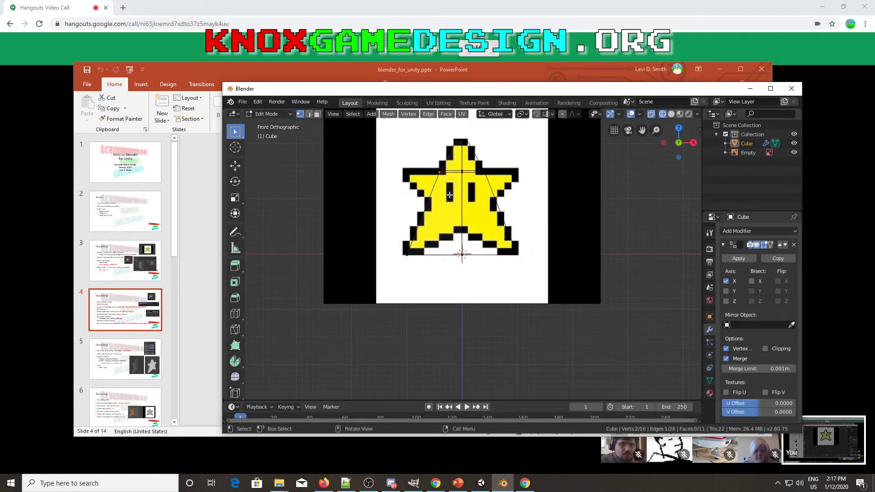
pyautogui.press('g')
pyautogui.press('x')
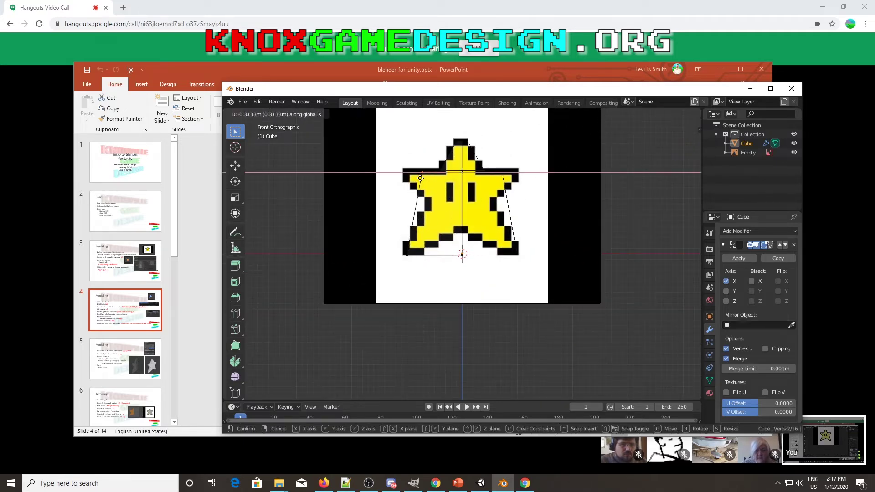
pyautogui.click(405, 179)
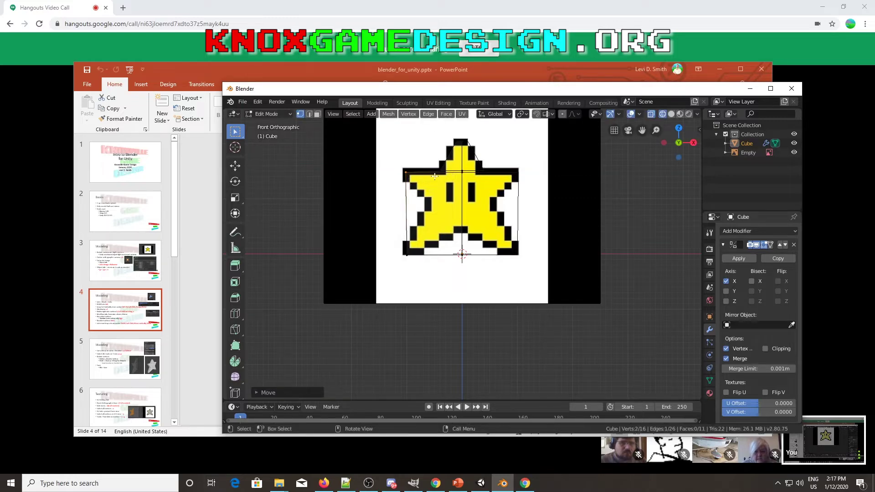
pyautogui.click(523, 175)
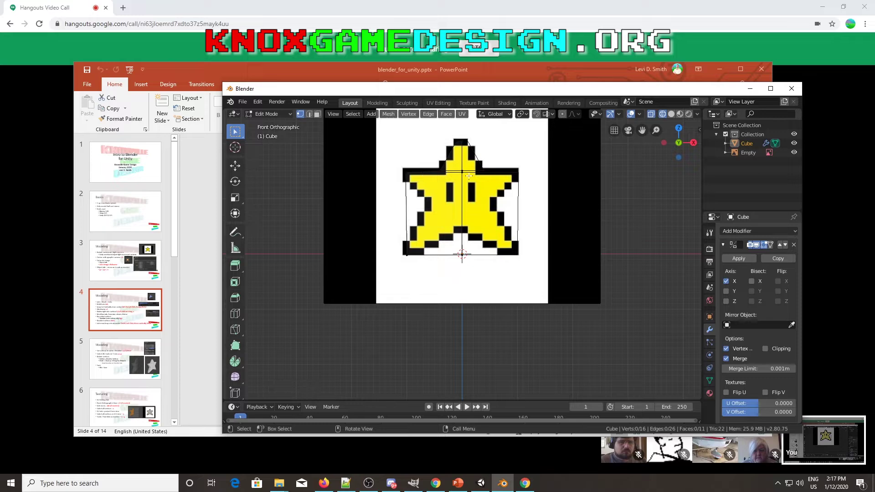
# Select the vertices of both arm-level edge loops and flatten them to one height by scaling Z to 0
pyautogui.moveTo(445, 172); pyautogui.dragTo(479, 192, button='middle')
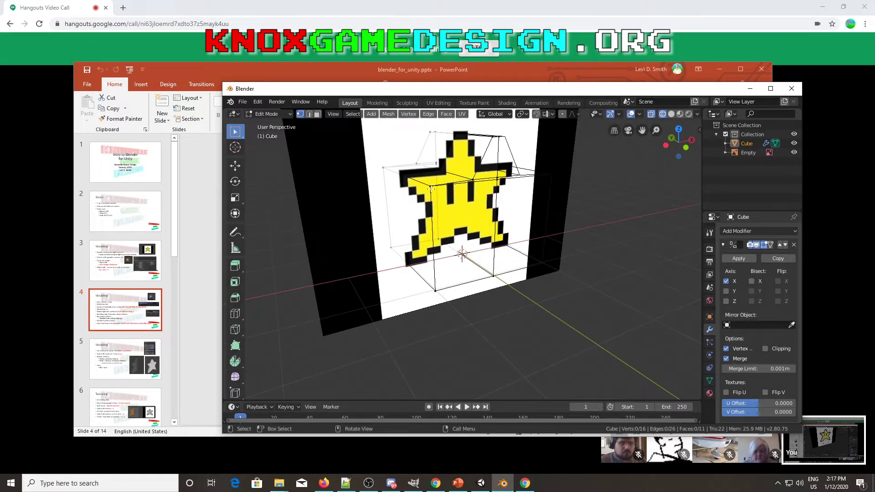
pyautogui.press('KP_1')
pyautogui.press('b')
pyautogui.moveTo(391, 150); pyautogui.dragTo(476, 186)
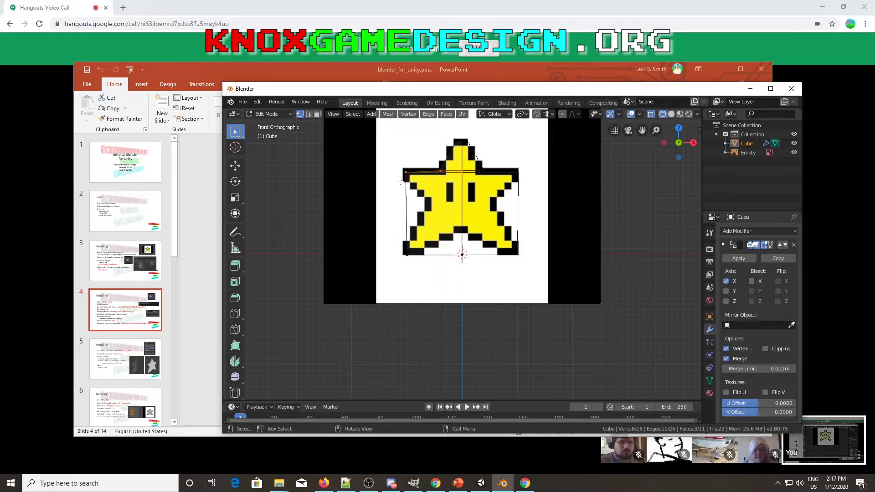
pyautogui.press('s')
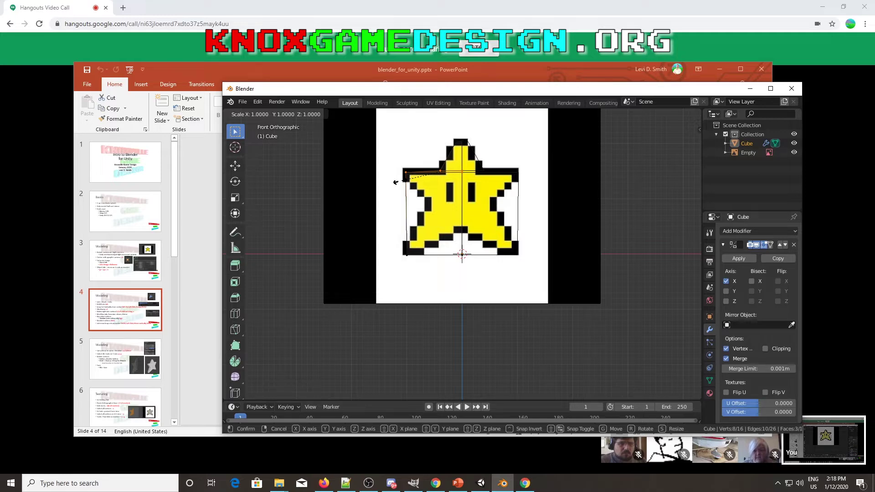
pyautogui.write('z0')
pyautogui.press('Return')
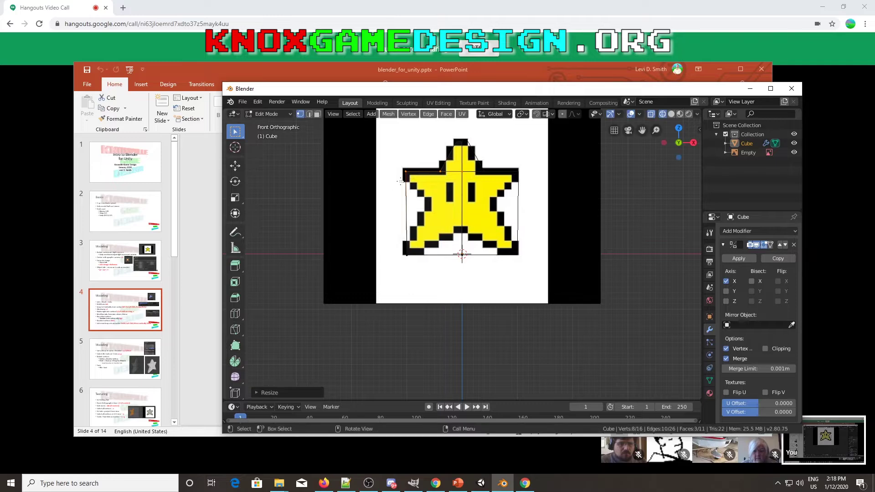
# Inspect the flattened upper arm edges against the star guide image from the front and in perspective
pyautogui.scroll(2, 400, 181)
pyautogui.moveTo(480, 90); pyautogui.dragTo(415, 99)
pyautogui.scroll(1, 388, 186)
pyautogui.moveTo(389, 186); pyautogui.dragTo(340, 216, button='middle')
pyautogui.press('KP_1')
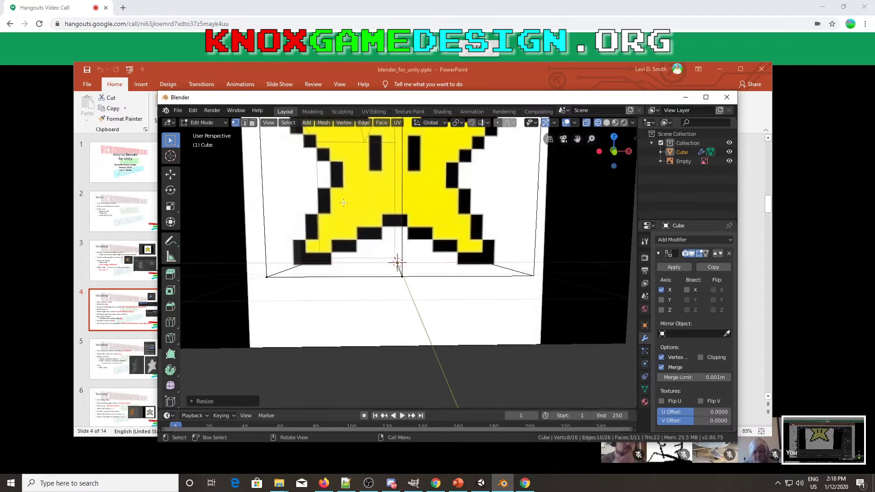
pyautogui.press('KP_1')
pyautogui.scroll(-2, 342, 165)
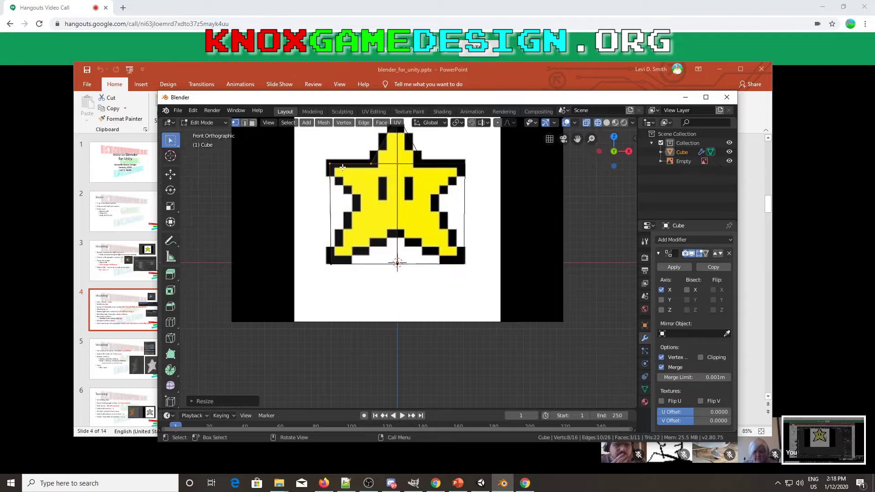
pyautogui.scroll(-2, 339, 203)
pyautogui.keyDown('shift'); pyautogui.moveTo(350, 186); pyautogui.dragTo(303, 166, button='middle'); pyautogui.keyUp('shift')
pyautogui.scroll(2, 304, 166)
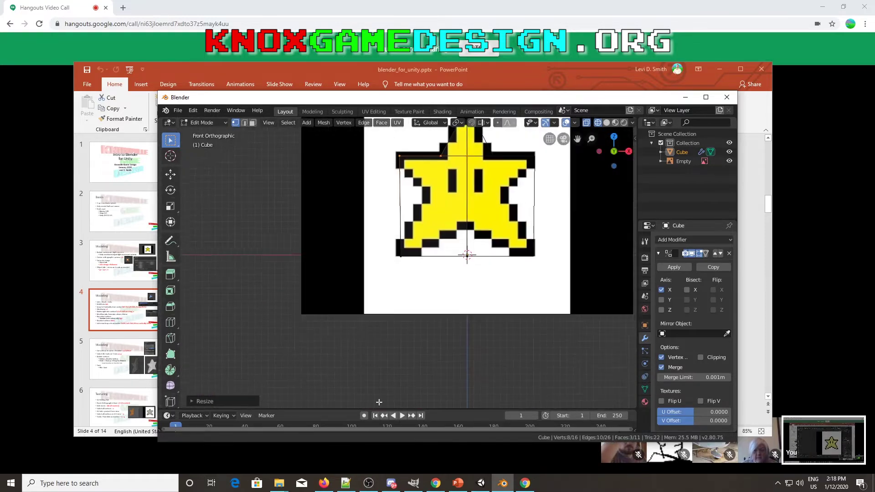
pyautogui.scroll(2, 303, 195)
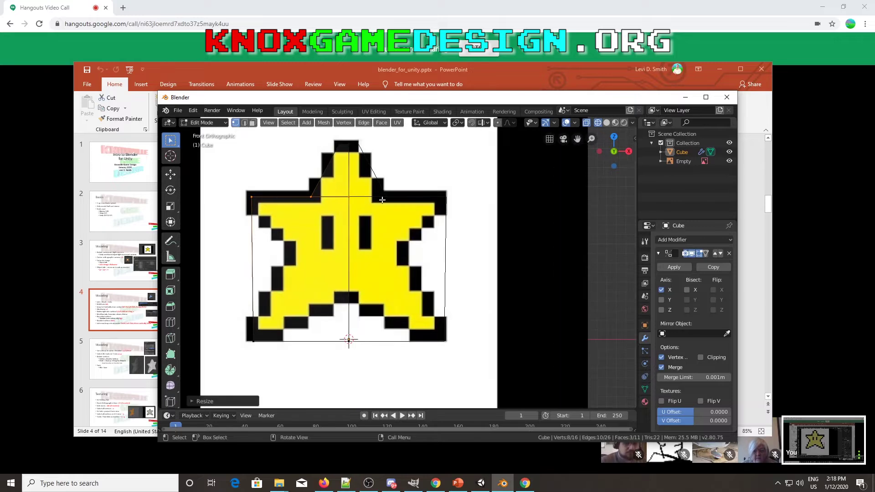
pyautogui.moveTo(321, 193); pyautogui.dragTo(338, 211, button='middle')
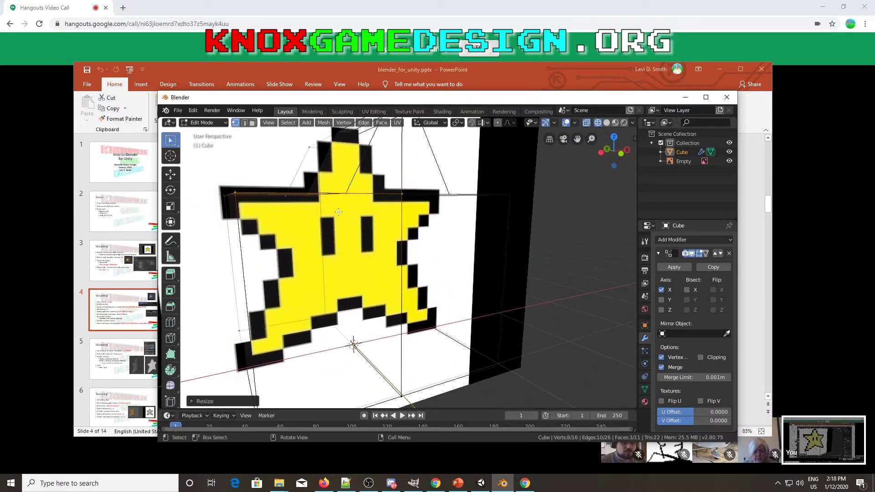
pyautogui.press('KP_1')
# Clear the selection, add a horizontal loop cut below the arms, and slide it up to the star's narrow waist
pyautogui.click(292, 246)
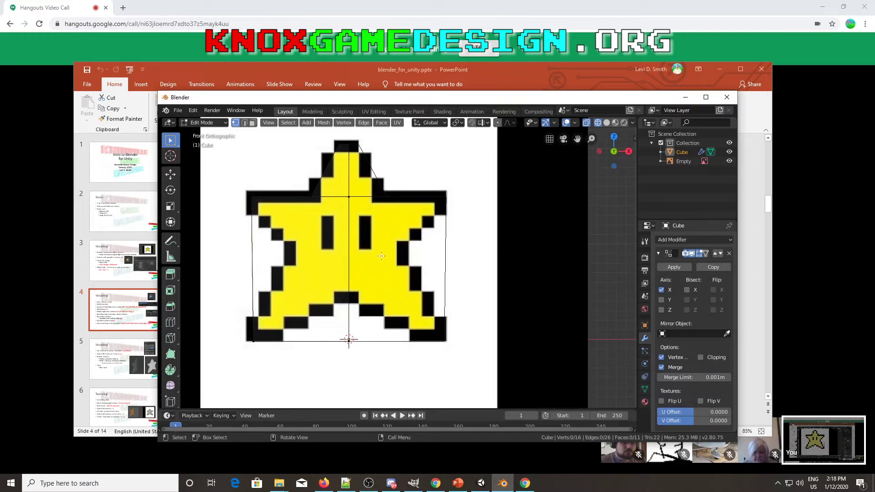
pyautogui.press('ctrl')
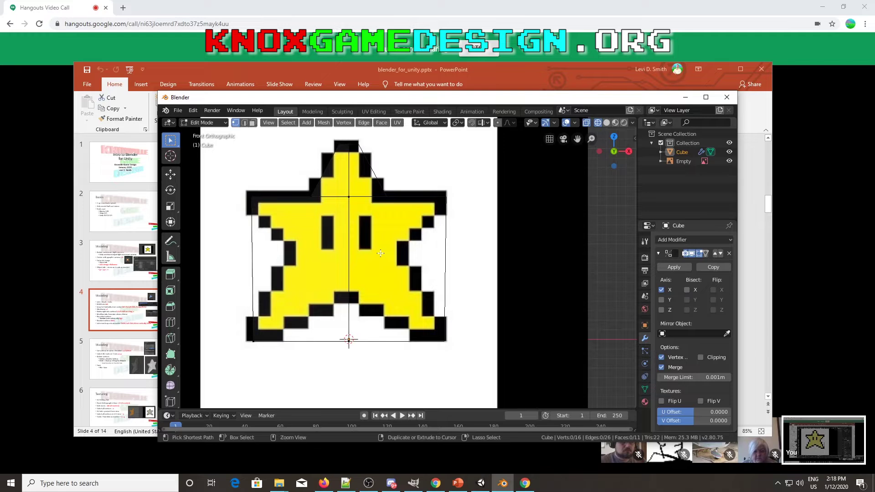
pyautogui.hotkey('ctrl', 'r')
pyautogui.click(380, 253)
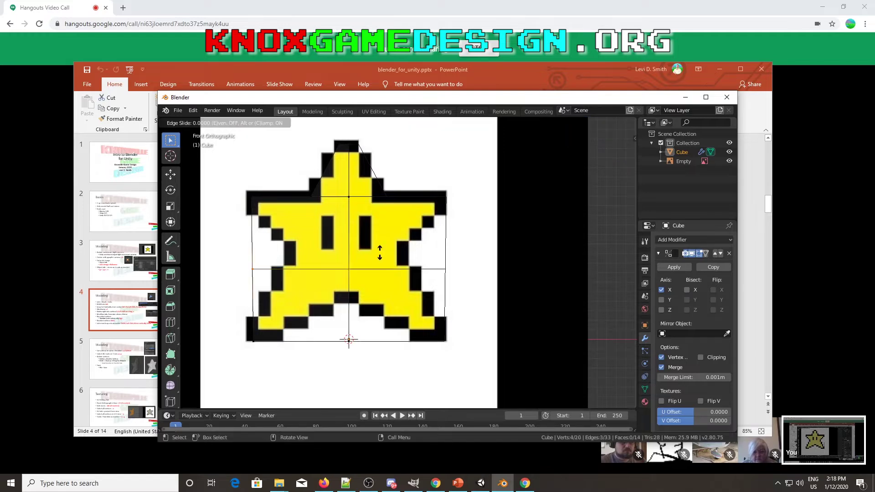
pyautogui.click(378, 236)
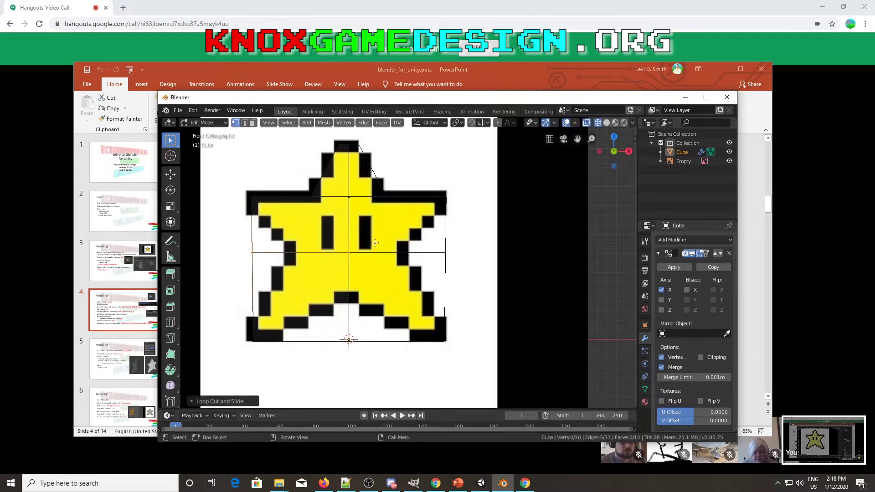
# Move the waist loop's outer vertices inward about 0.4 m along global X to the star's side notch and deselect them
pyautogui.hotkey('alt', 'a')
pyautogui.press('b')
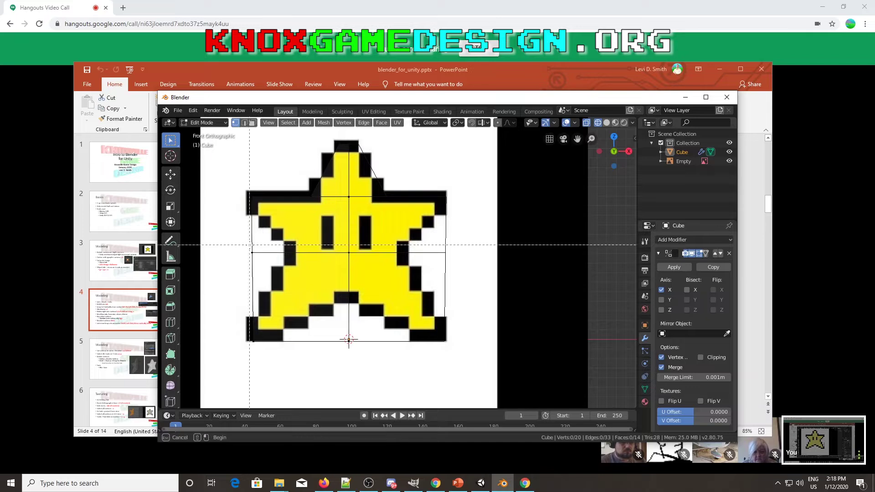
pyautogui.moveTo(246, 245); pyautogui.dragTo(263, 269)
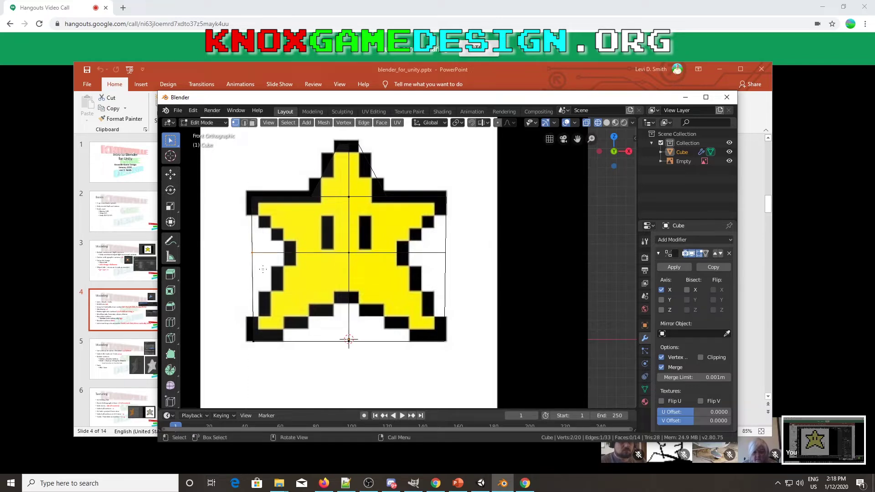
pyautogui.press('g')
pyautogui.press('x')
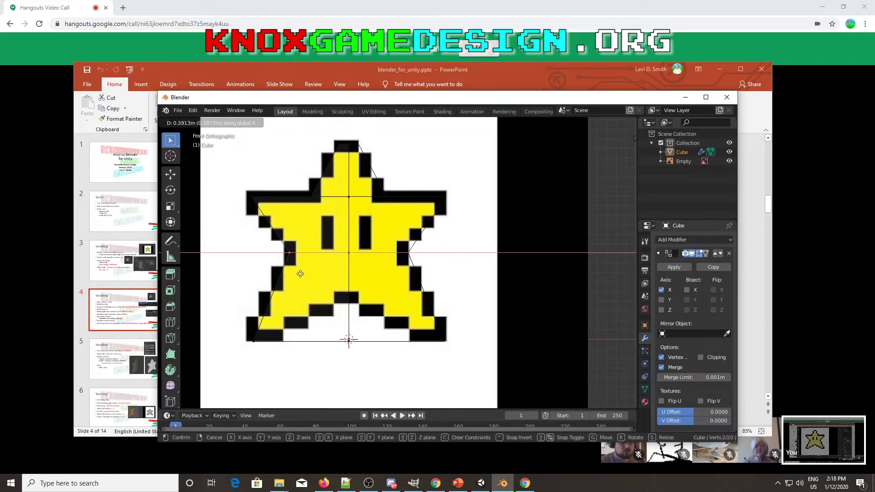
pyautogui.click(303, 274)
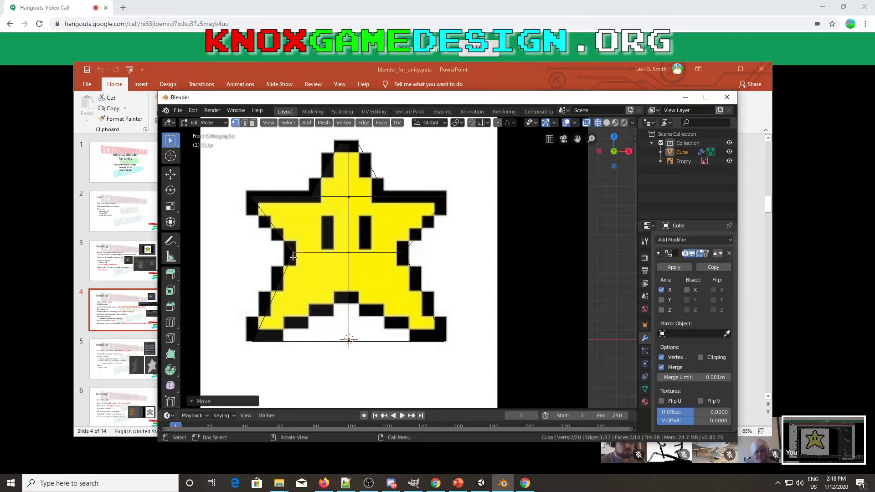
pyautogui.hotkey('alt', 'a')
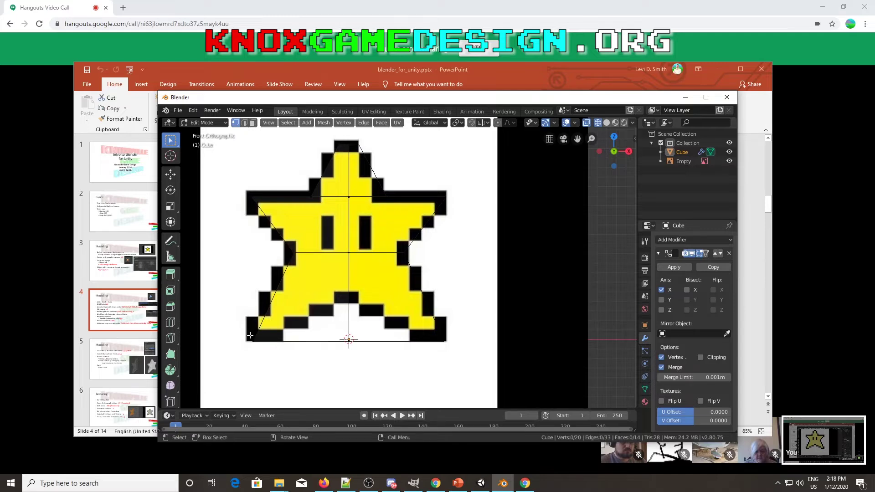
# Raise the bottom centre vertices about 0.48 m along global Z to the notch between the star's legs
pyautogui.press('b')
pyautogui.moveTo(336, 331); pyautogui.dragTo(364, 352)
pyautogui.press('g')
pyautogui.press('z')
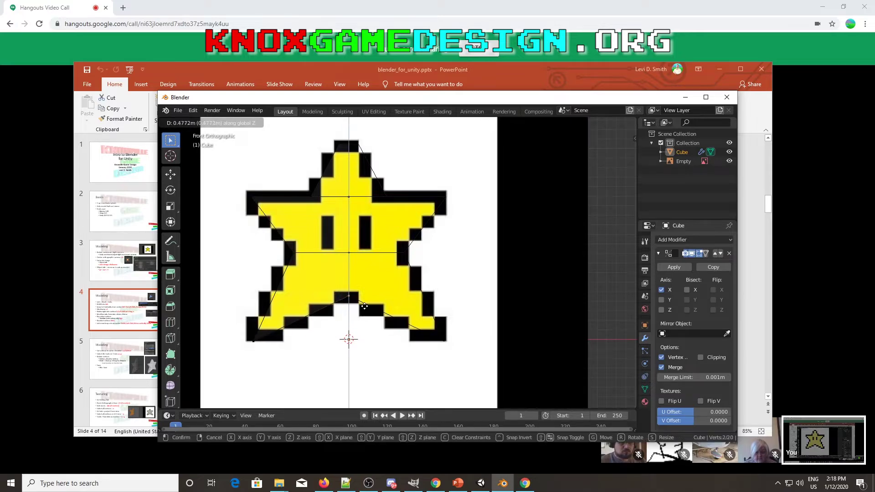
pyautogui.click(364, 306)
# Switch the viewport to Solid shading and inspect the star's thickness from the side
pyautogui.press('z')
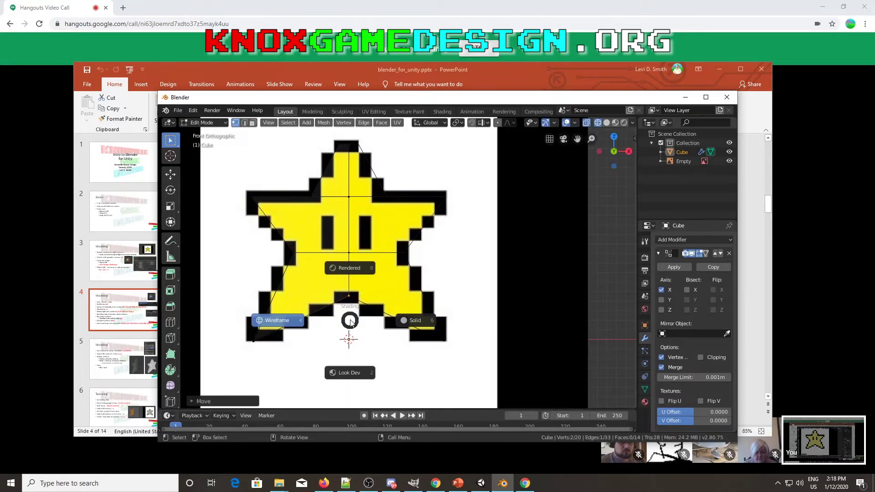
pyautogui.click(360, 320)
pyautogui.scroll(4, 347, 320)
pyautogui.moveTo(336, 302)
pyautogui.mouseDown(button='middle')
pyautogui.moveTo(379, 314)
pyautogui.moveTo(455, 310)
pyautogui.moveTo(451, 319)
pyautogui.moveTo(398, 316)
pyautogui.mouseUp(button='middle')
pyautogui.scroll(-5, 422, 316)
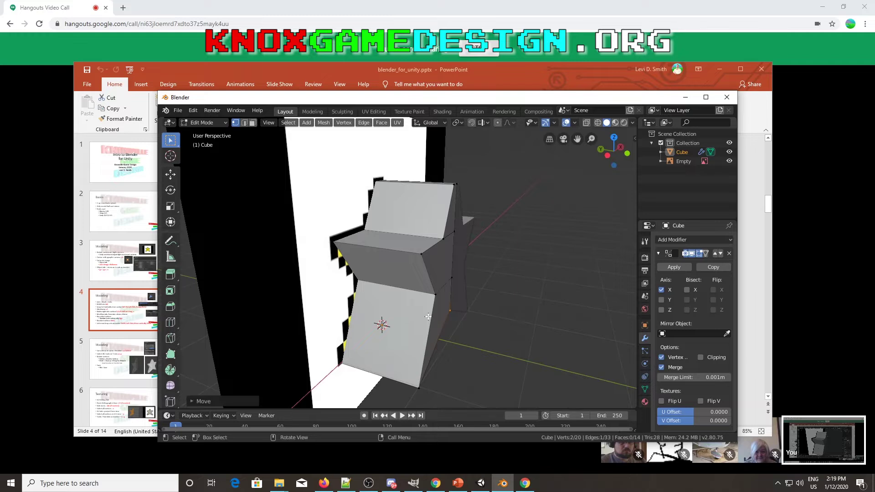
pyautogui.moveTo(442, 318); pyautogui.dragTo(459, 319, button='middle')
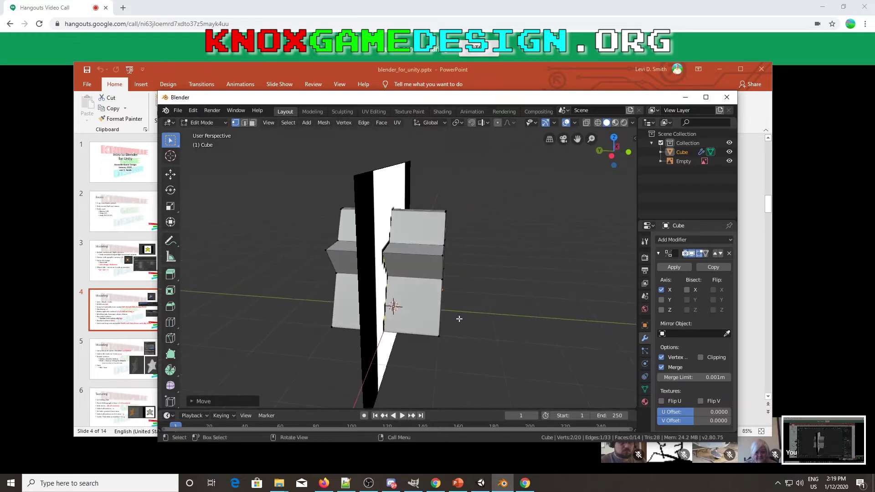
# Select the entire star mesh and thin it with two successive scale-downs along the global Y axis
pyautogui.press('a')
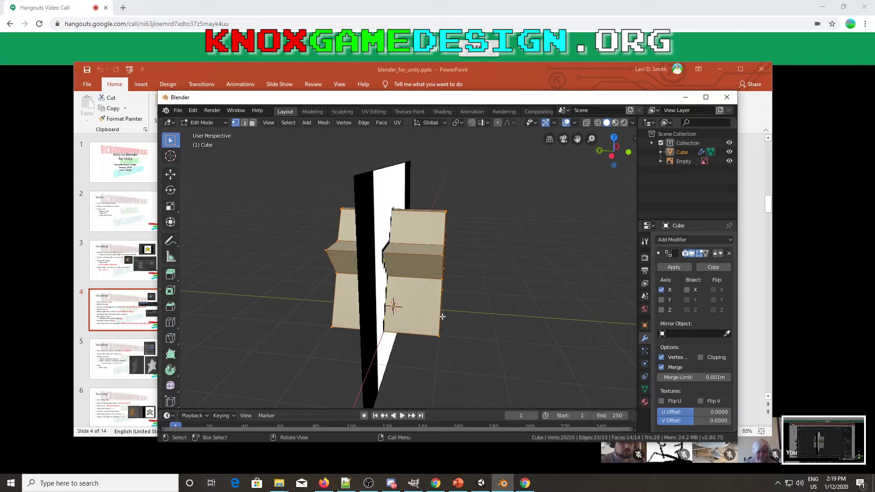
pyautogui.press('s')
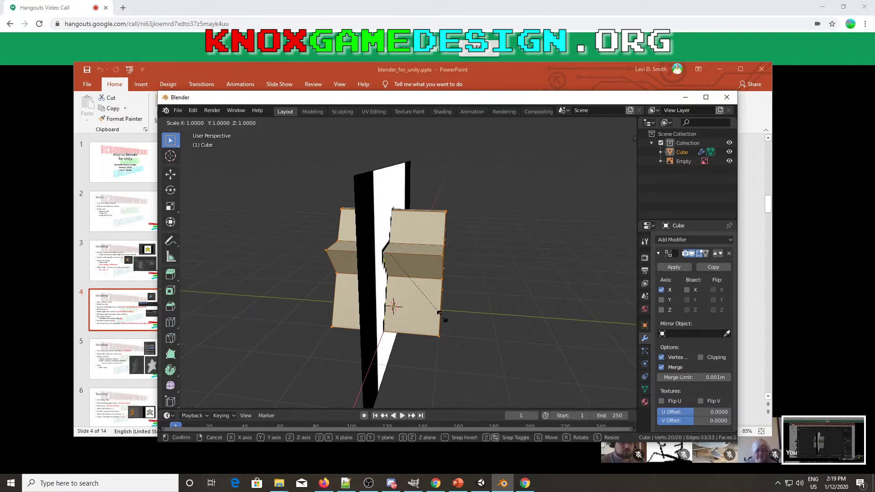
pyautogui.press('y')
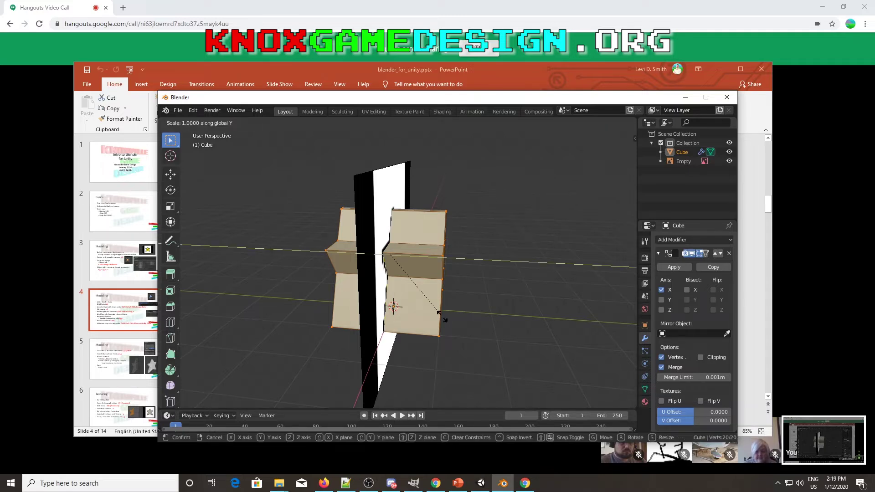
pyautogui.click(396, 284)
pyautogui.moveTo(396, 284)
pyautogui.mouseDown(button='middle')
pyautogui.moveTo(410, 285)
pyautogui.moveTo(390, 285)
pyautogui.moveTo(401, 286)
pyautogui.mouseUp(button='middle')
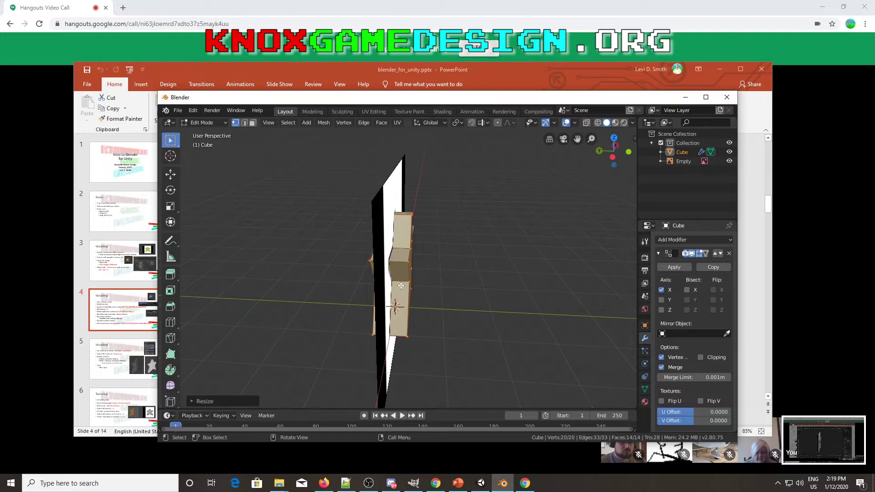
pyautogui.press('s')
pyautogui.press('y')
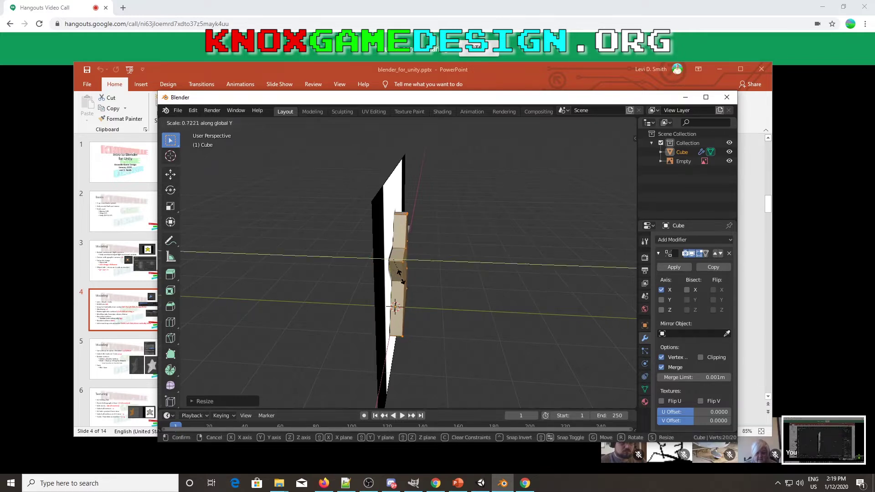
pyautogui.click(395, 272)
pyautogui.moveTo(394, 273); pyautogui.dragTo(340, 268, button='middle')
# View the star from the front in Wireframe shading and select only the four vertices at its top tip
pyautogui.press('KP_1')
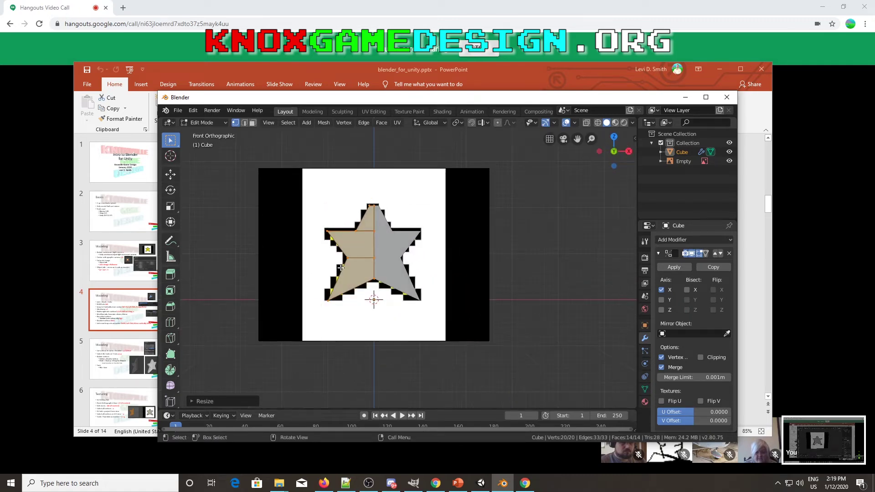
pyautogui.press('z')
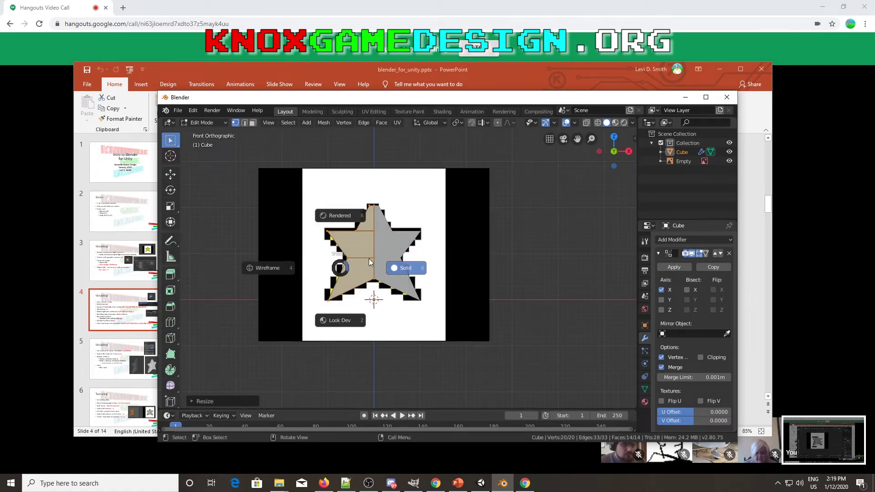
pyautogui.click(280, 267)
pyautogui.scroll(3, 384, 211)
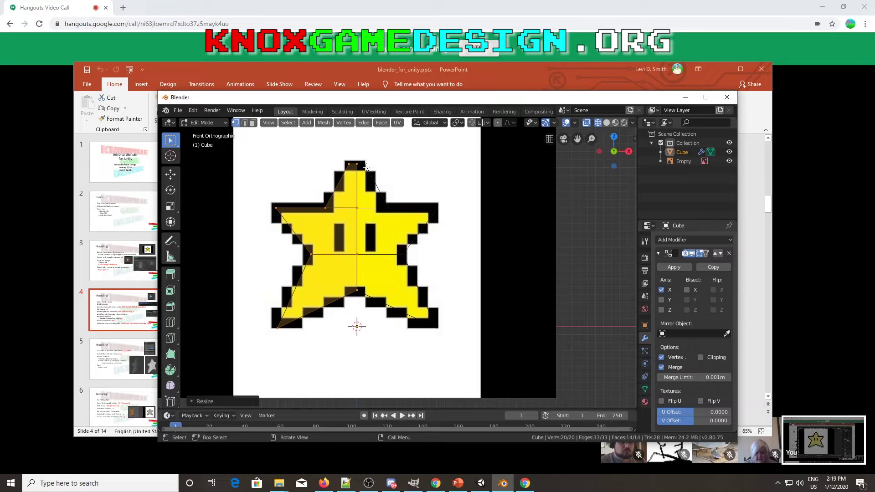
pyautogui.hotkey('alt', 'a')
pyautogui.moveTo(340, 158); pyautogui.dragTo(389, 190)
pyautogui.moveTo(390, 188); pyautogui.dragTo(420, 206, button='middle')
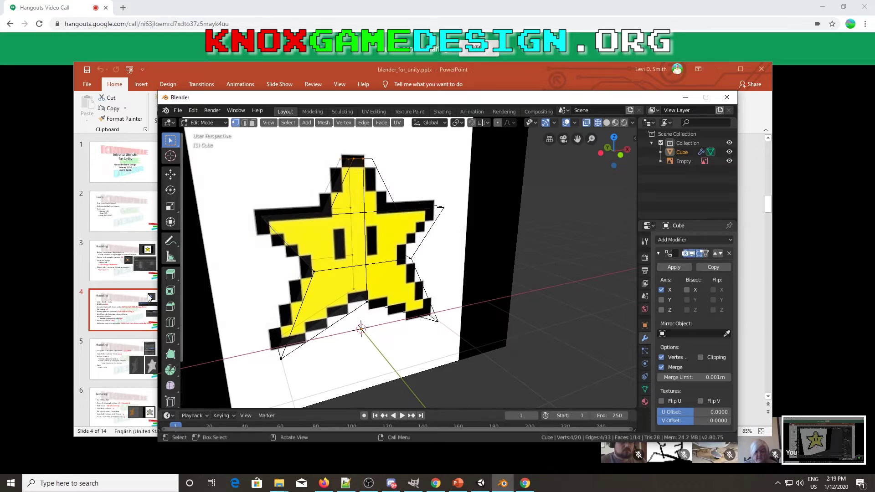
# Switch to the PowerPoint presentation and read the Modeling slide on scaling, dissolving and merging vertices
pyautogui.click(97, 335)
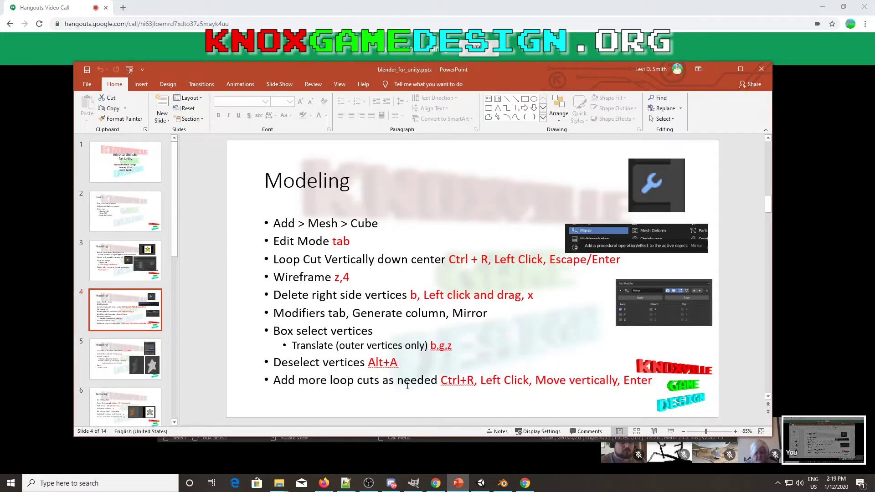
pyautogui.click(131, 355)
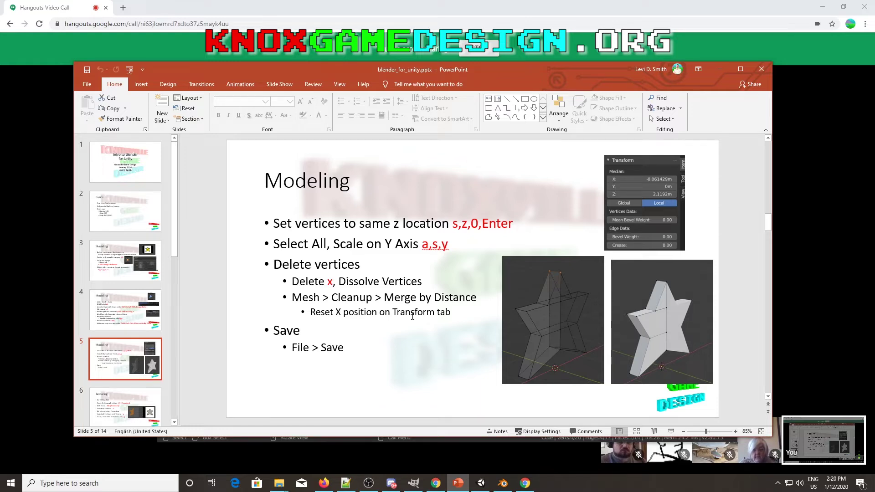
pyautogui.click(719, 69)
# In front view, select only the top tip's outer vertices and move them about 0.07 m along global X toward the centre line
pyautogui.moveTo(376, 178); pyautogui.dragTo(352, 178, button='middle')
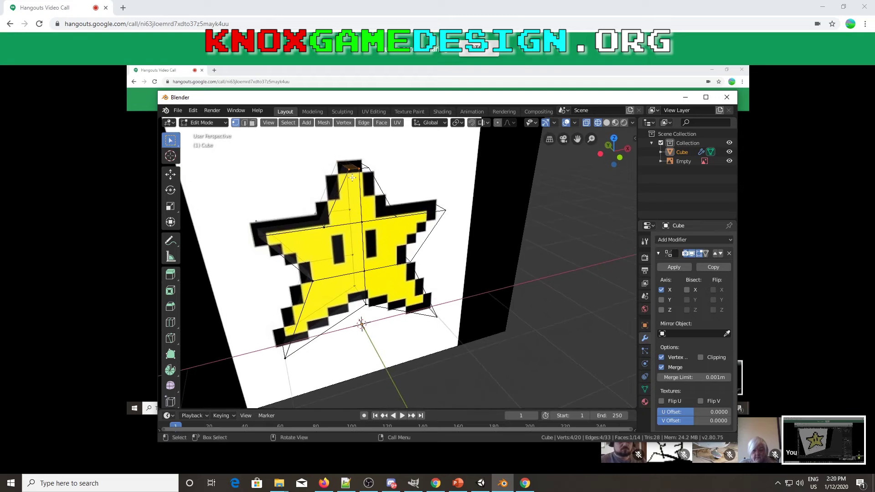
pyautogui.press('KP_1')
pyautogui.hotkey('alt', 'a')
pyautogui.press('b')
pyautogui.moveTo(344, 154); pyautogui.dragTo(353, 175)
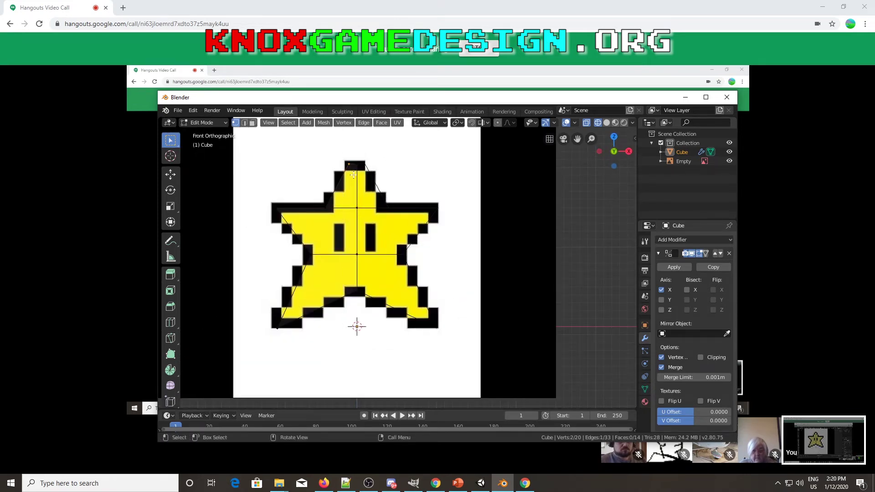
pyautogui.press('g')
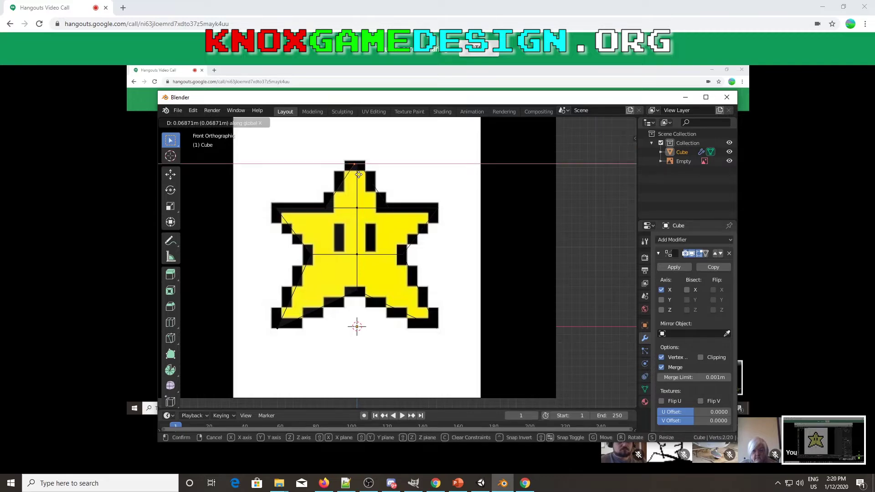
pyautogui.click(359, 175)
# Select the two front vertices of the star's top tip, try Dissolve Vertices on them twice, and undo each attempt
pyautogui.moveTo(359, 175); pyautogui.dragTo(427, 222, button='middle')
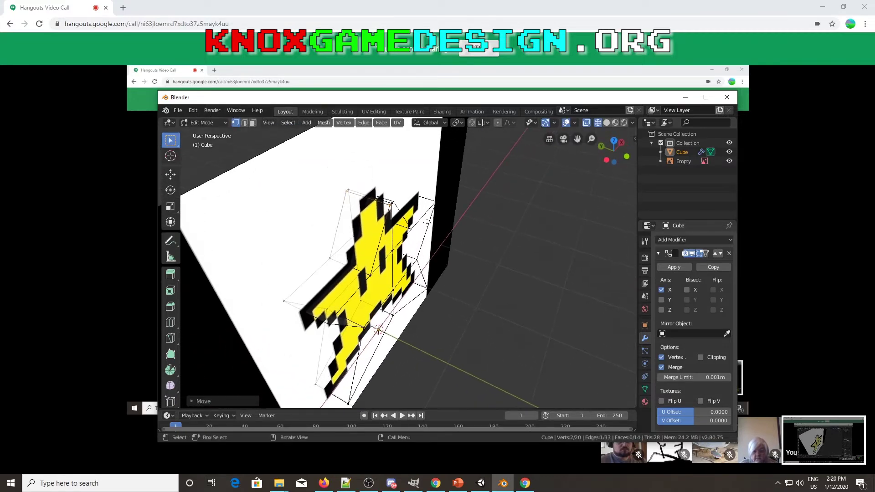
pyautogui.hotkey('alt', 'a')
pyautogui.press('b')
pyautogui.moveTo(385, 194); pyautogui.dragTo(402, 216)
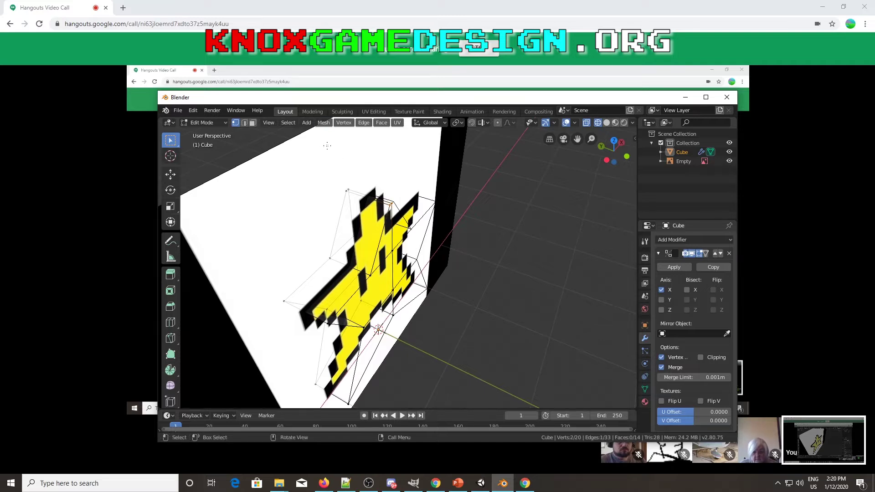
pyautogui.press('x')
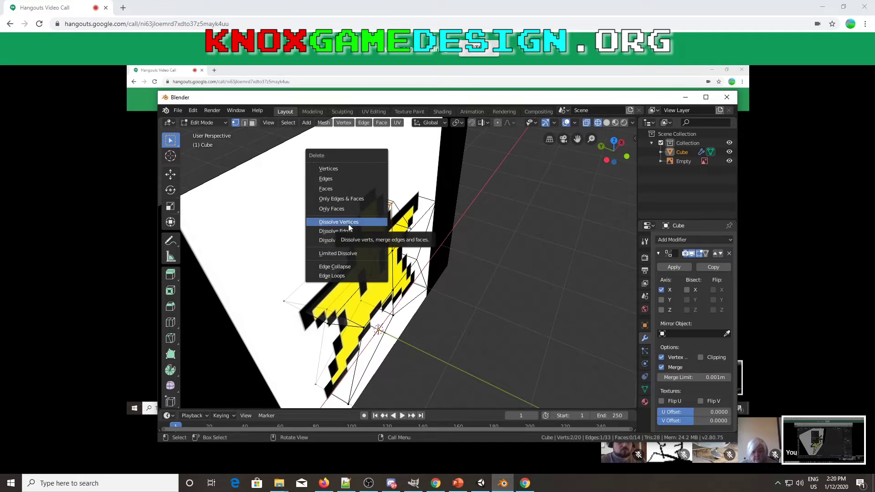
pyautogui.click(348, 223)
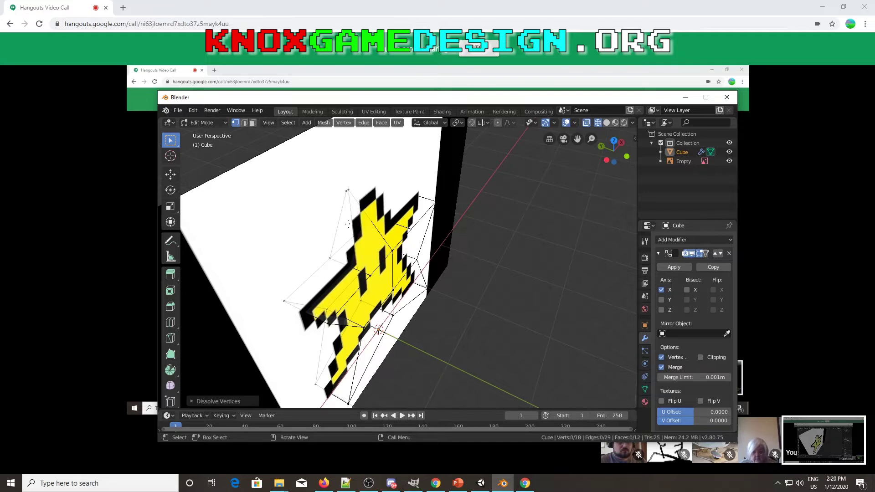
pyautogui.hotkey('ctrl', 'z')
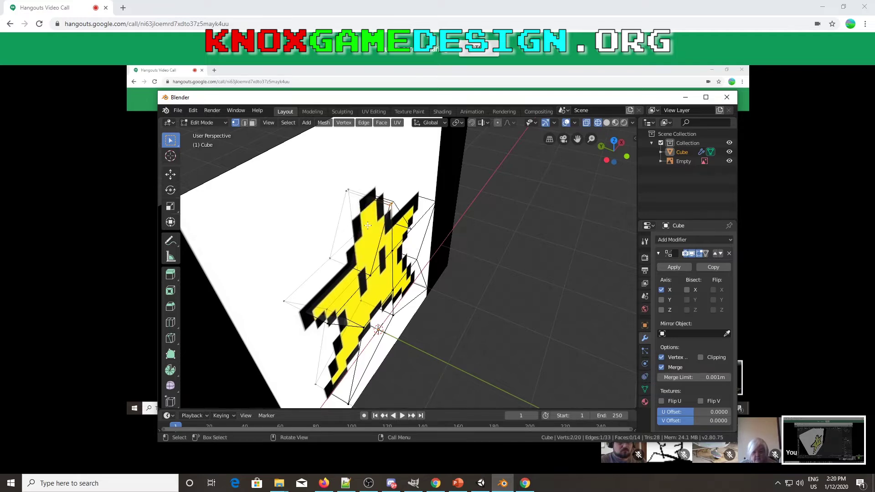
pyautogui.press('a')
pyautogui.hotkey('ctrl', 'z')
pyautogui.press('x')
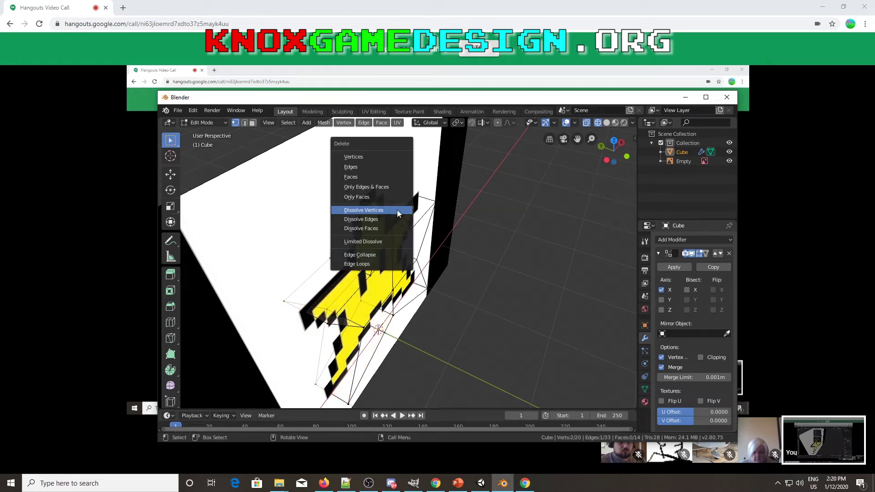
pyautogui.click(381, 211)
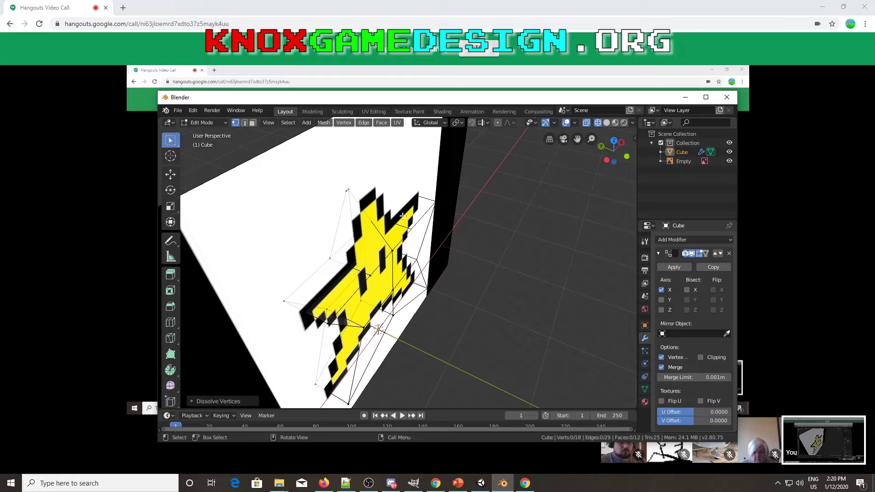
pyautogui.hotkey('ctrl', 'z')
# Check the vertex cleanup instructions on the PowerPoint Modeling slide, and return to Blender
pyautogui.moveTo(402, 215); pyautogui.dragTo(378, 206, button='middle')
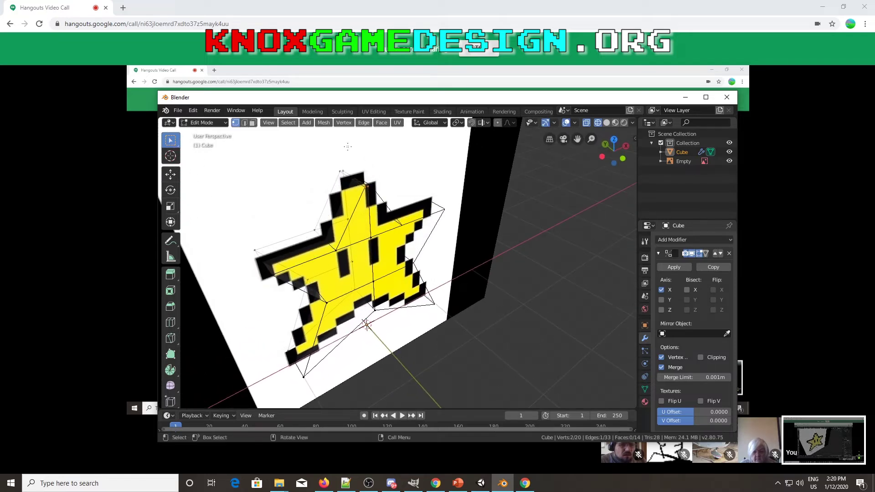
pyautogui.click(456, 484)
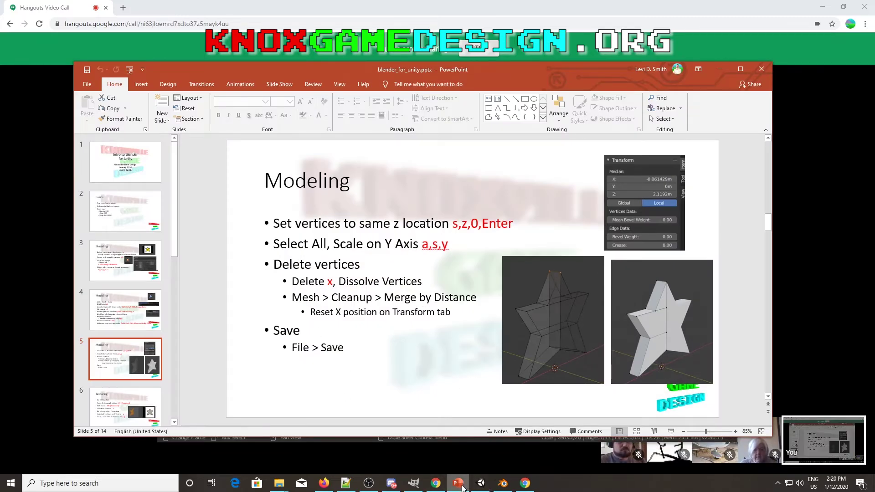
pyautogui.click(503, 484)
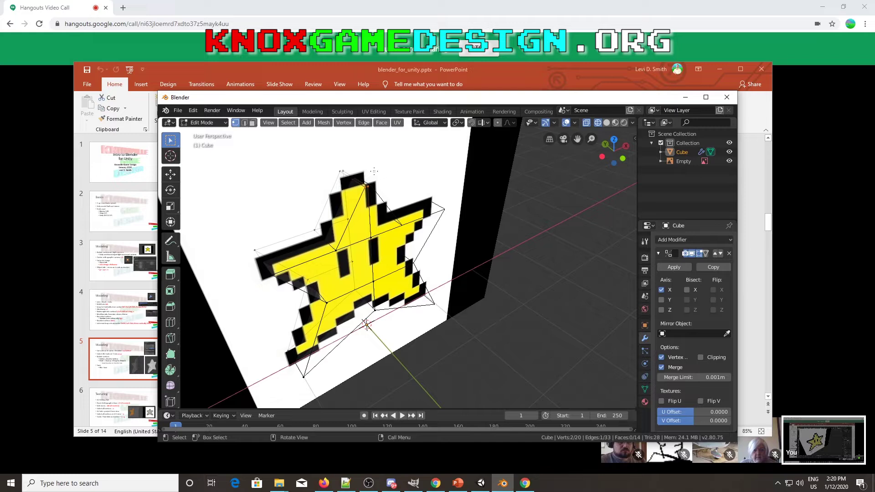
# Add the back tip vertices to the selection and apply Merge by Distance with a merge distance of 0.0501 m
pyautogui.keyDown('shift'); pyautogui.click(339, 167); pyautogui.keyUp('shift')
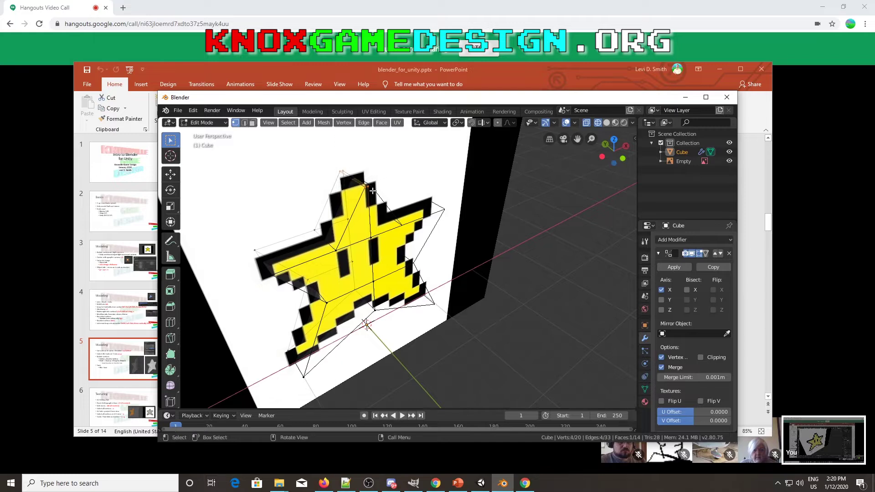
pyautogui.click(330, 126)
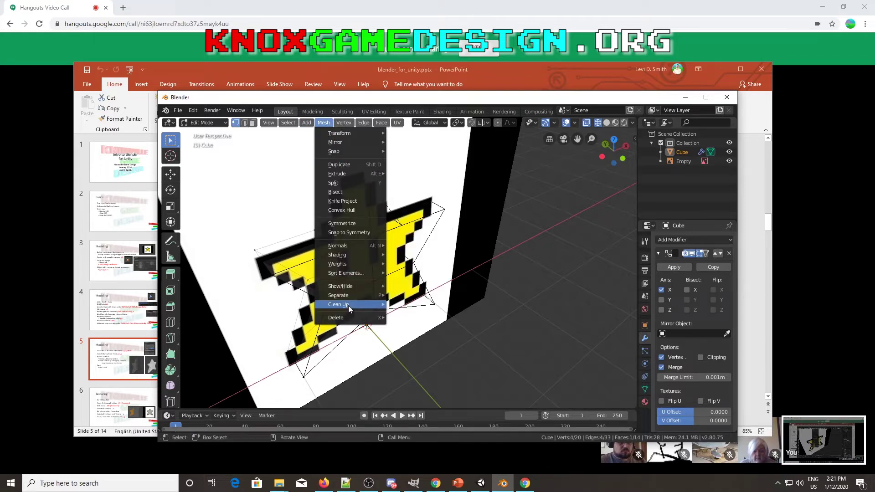
pyautogui.moveTo(349, 305)
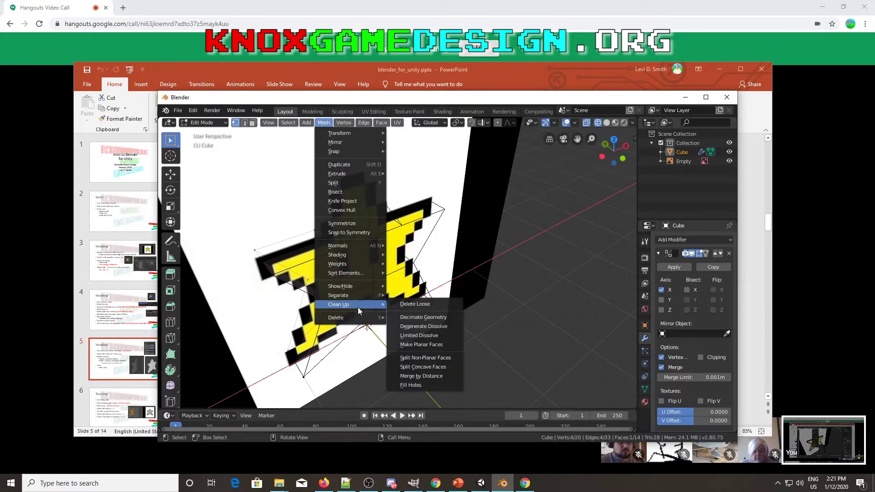
pyautogui.click(426, 376)
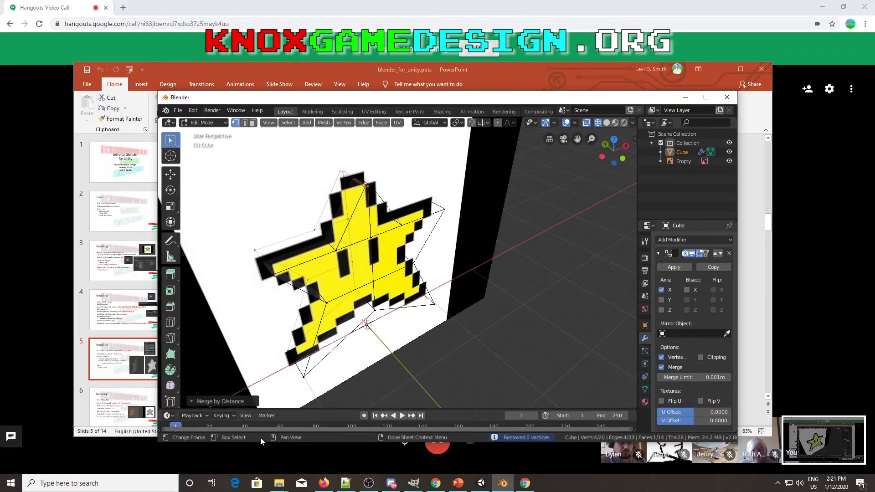
pyautogui.moveTo(263, 441); pyautogui.dragTo(261, 473)
pyautogui.click(218, 429)
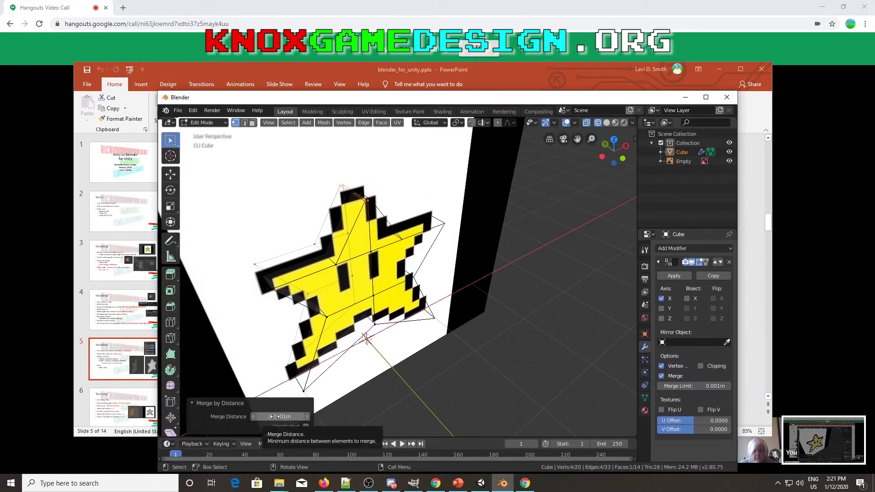
pyautogui.moveTo(277, 417); pyautogui.dragTo(277, 417)
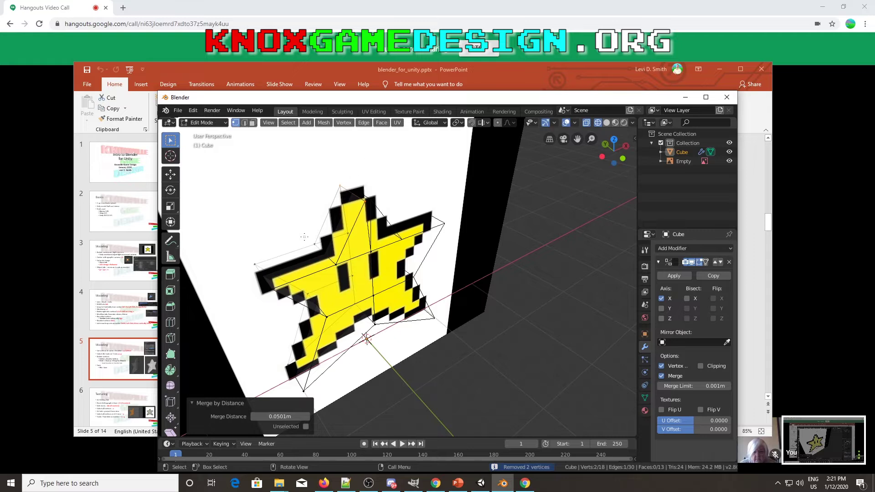
# Select the vertices at the star's top tip in front view, try setting their local median X to 0 m, and undo the change
pyautogui.click(302, 238)
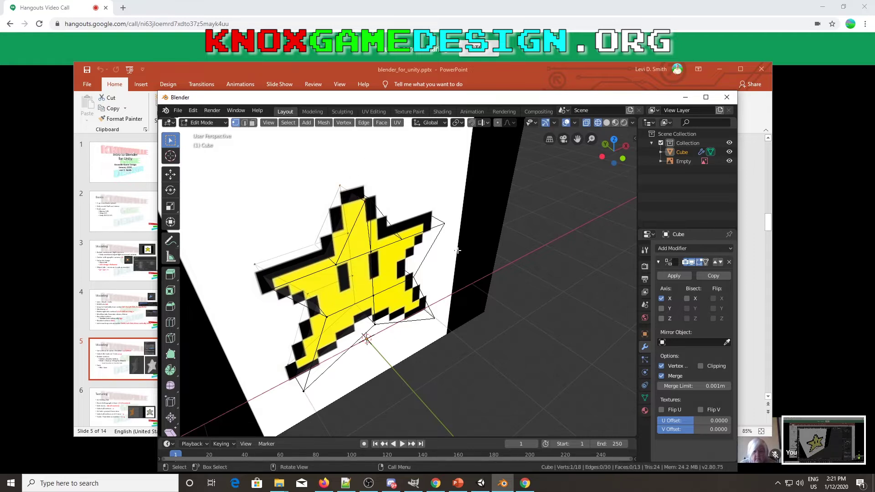
pyautogui.press('KP_1')
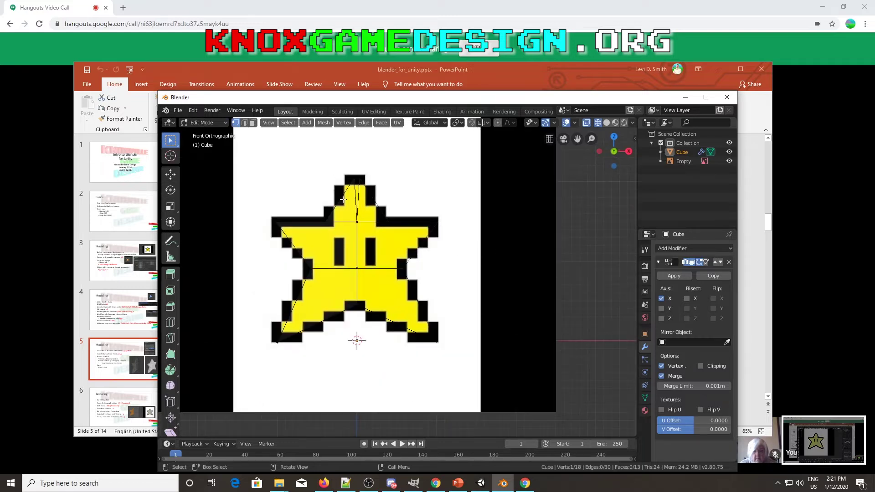
pyautogui.scroll(1, 344, 199)
pyautogui.keyDown('ctrl'); pyautogui.click(347, 162); pyautogui.keyUp('ctrl')
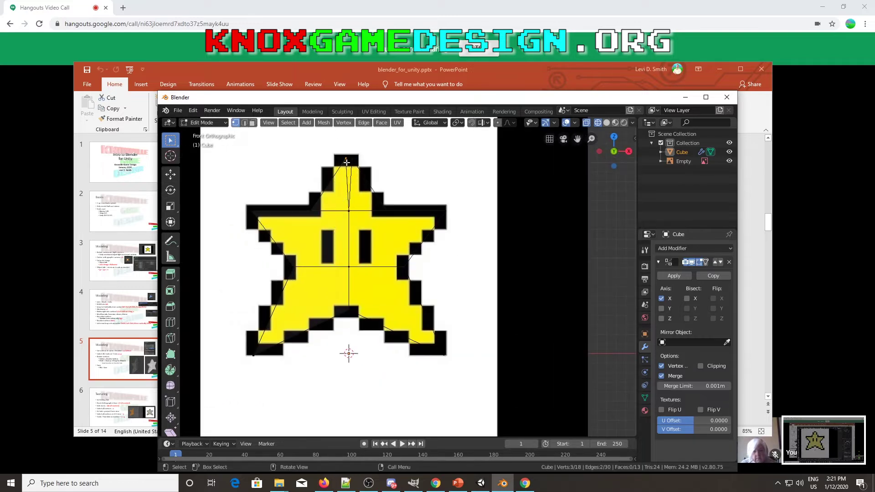
pyautogui.moveTo(361, 182); pyautogui.dragTo(379, 209, button='middle')
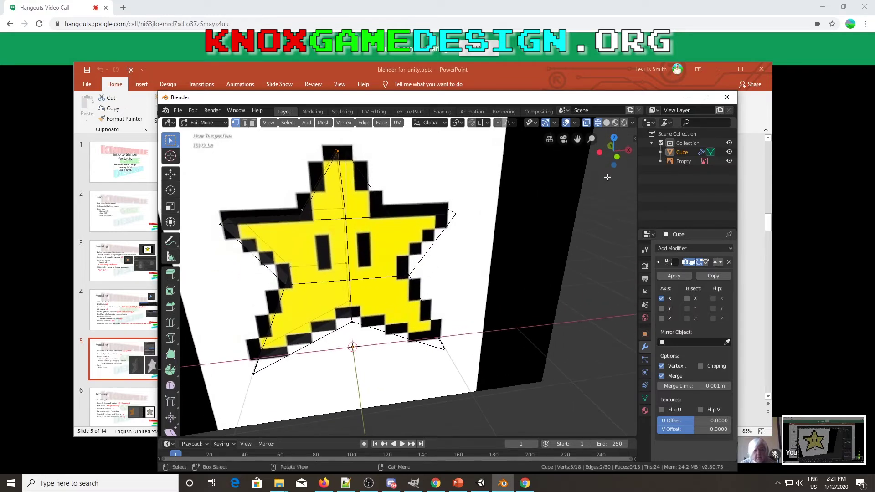
pyautogui.click(633, 140)
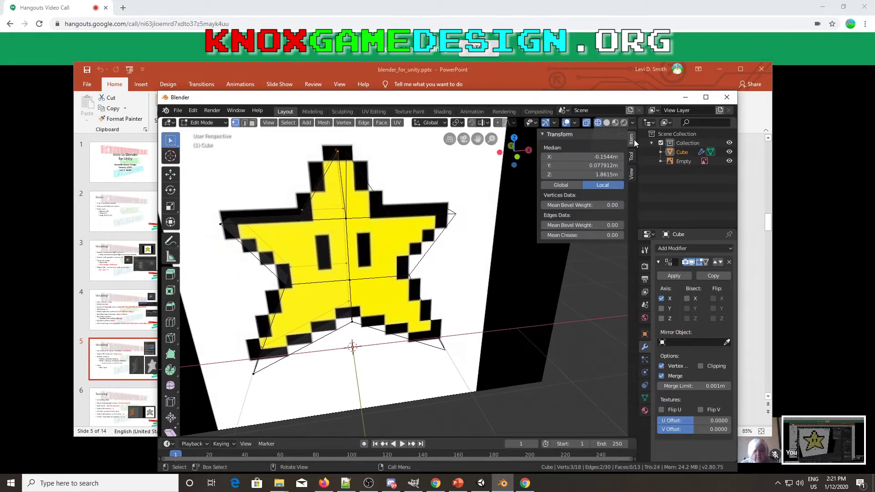
pyautogui.click(581, 157)
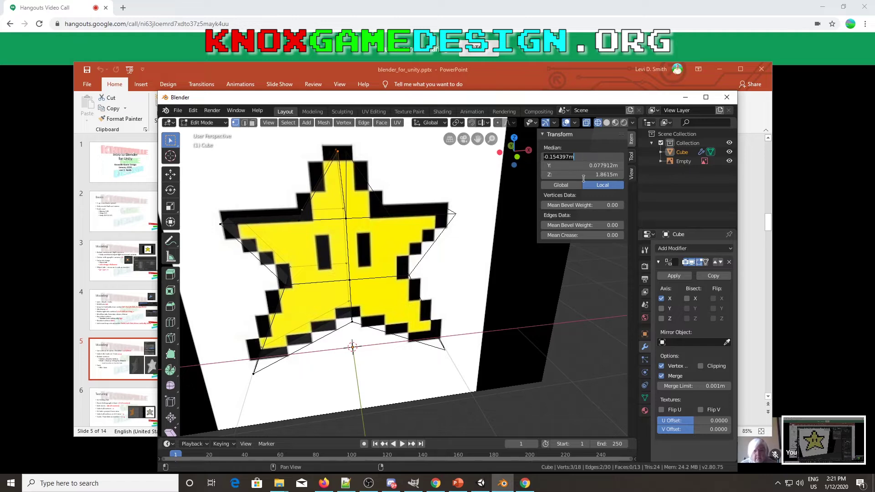
pyautogui.write('0')
pyautogui.press('Tab')
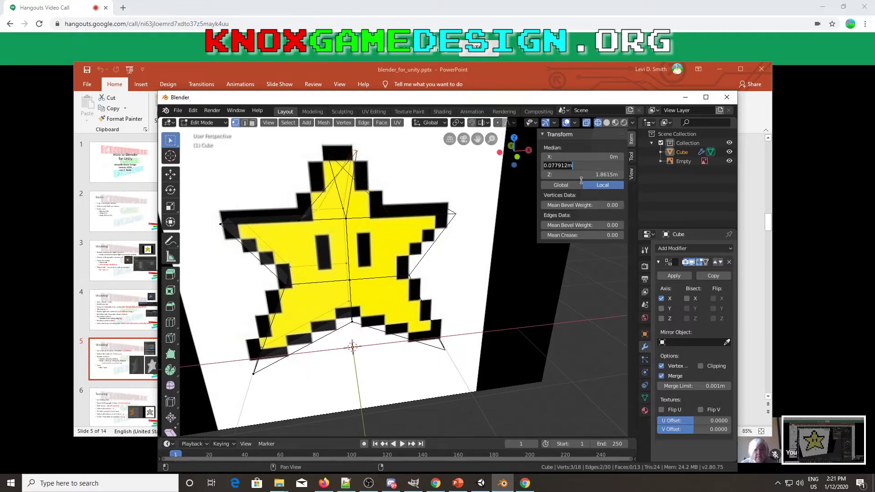
pyautogui.press('Return')
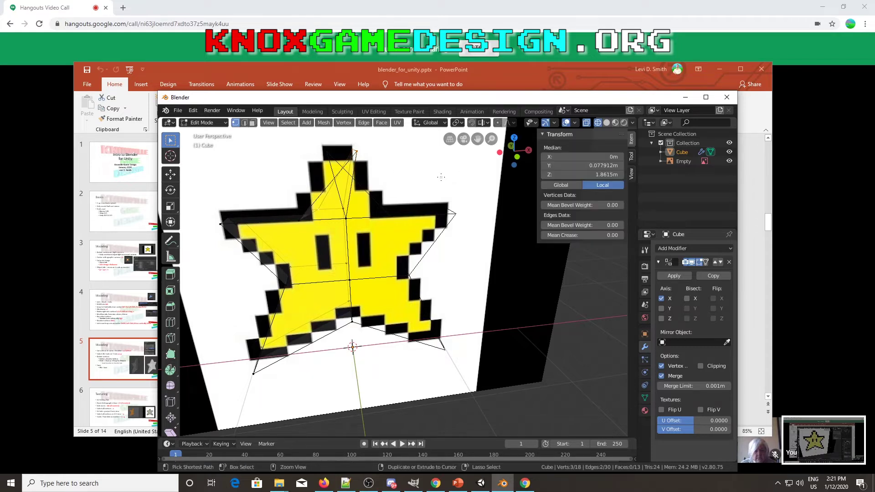
pyautogui.hotkey('ctrl', 'z')
# Shift the three selected vertices to a local median X of about -0.2544 m and check them in front view
pyautogui.moveTo(362, 161); pyautogui.dragTo(439, 183, button='middle')
pyautogui.moveTo(568, 157); pyautogui.dragTo(574, 157)
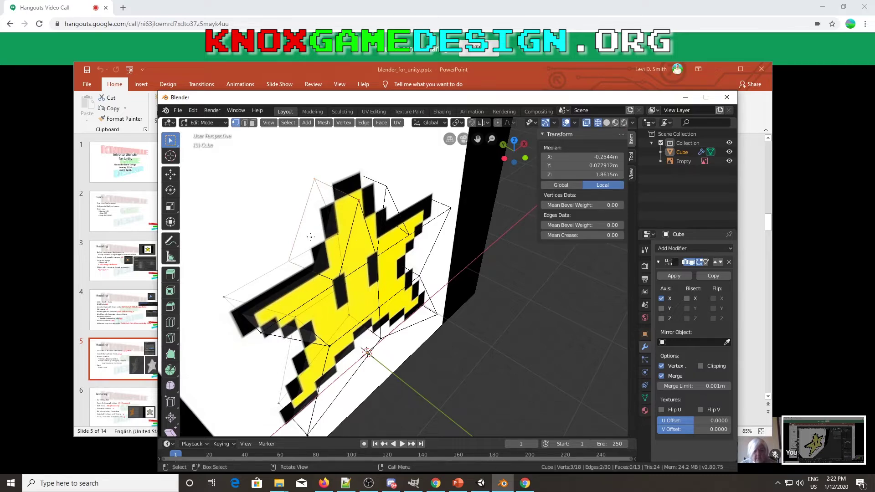
pyautogui.press('KP_1')
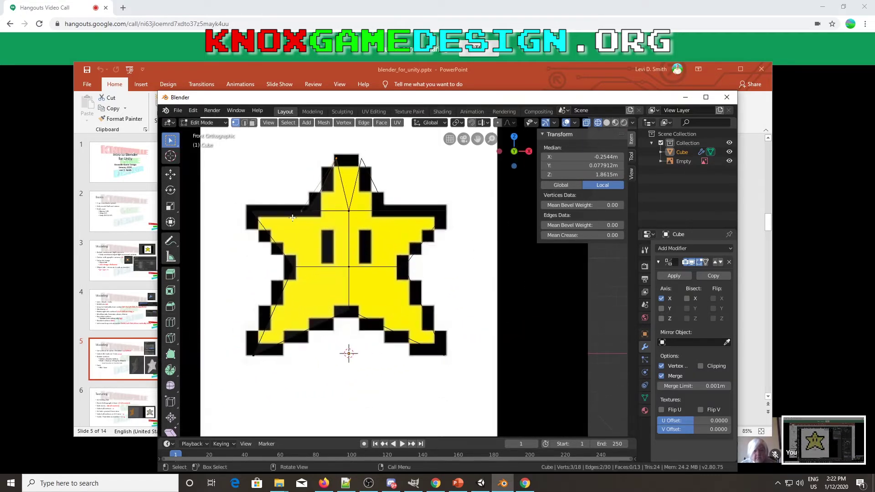
# Try dissolving the three selected vertices, examine the star from an angle, and undo the dissolve
pyautogui.hotkey('ctrl', 'x')
pyautogui.moveTo(293, 219); pyautogui.dragTo(390, 249, button='middle')
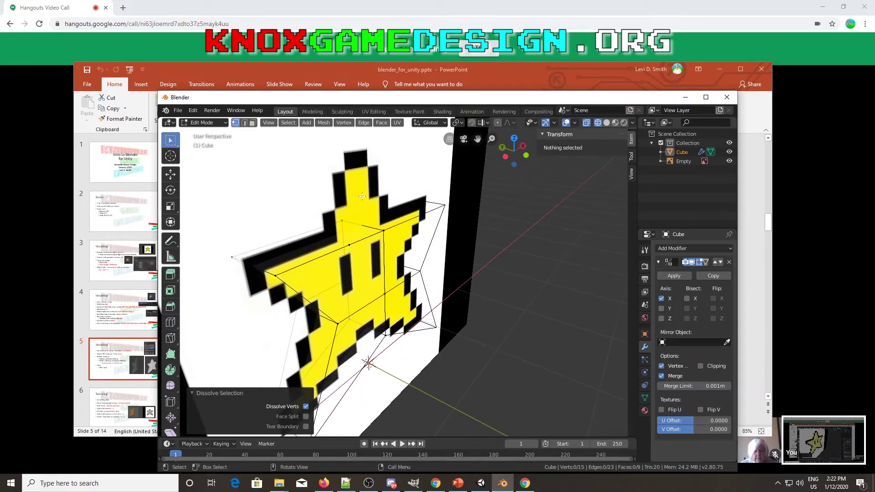
pyautogui.hotkey('ctrl', 'z')
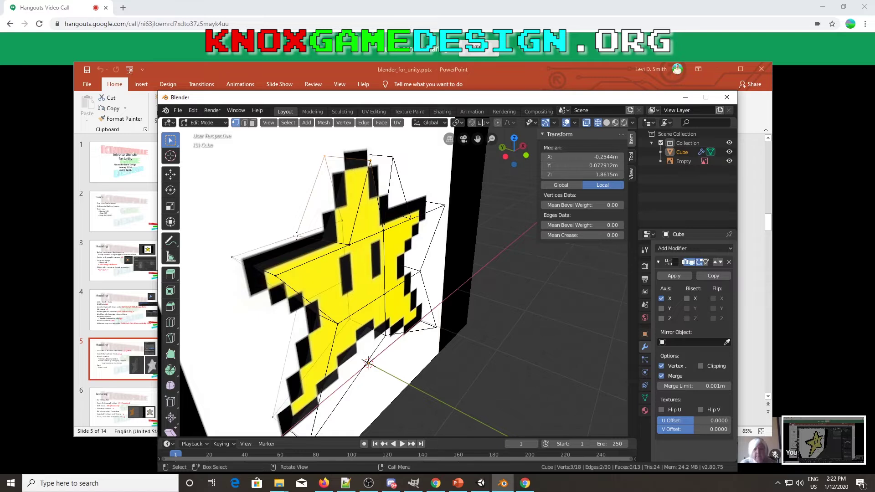
# Select only the two vertices of the star's top tip and set their local median X to 0 m
pyautogui.click(297, 236)
pyautogui.press('b')
pyautogui.moveTo(313, 148); pyautogui.dragTo(390, 185)
pyautogui.hotkey('alt', 'a')
pyautogui.press('b')
pyautogui.moveTo(315, 145); pyautogui.dragTo(414, 195)
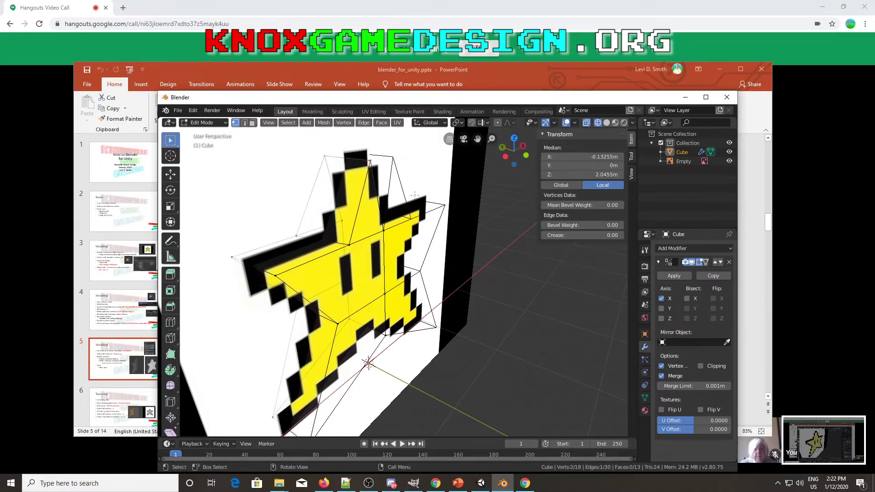
pyautogui.doubleClick(565, 157)
pyautogui.write('0')
pyautogui.press('Tab')
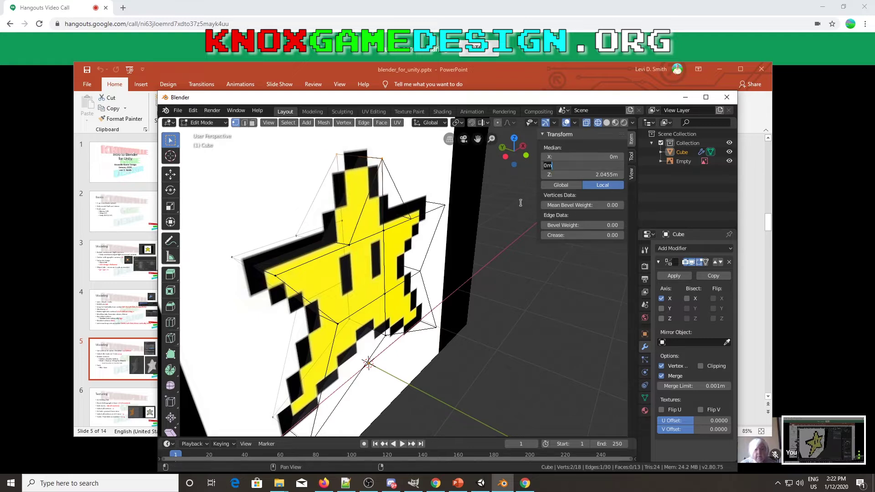
pyautogui.press('Return')
# Switch the viewport to solid shading and view the star from its side
pyautogui.press('z')
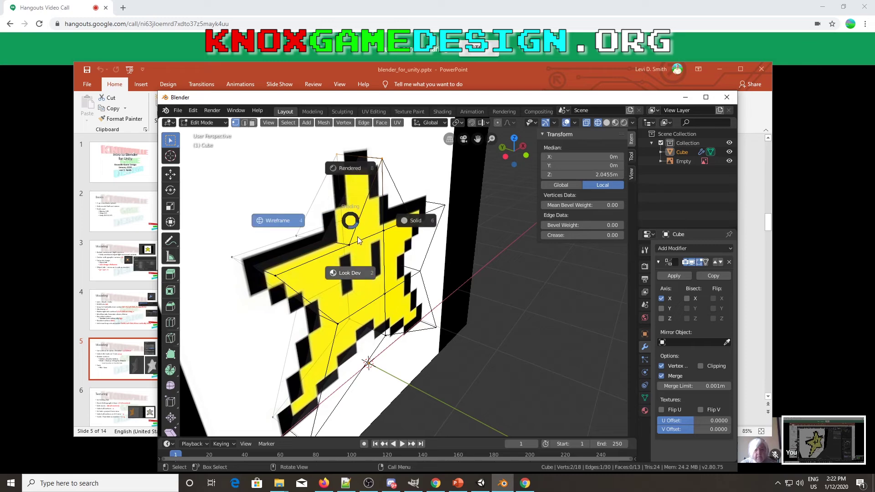
pyautogui.click(406, 226)
pyautogui.moveTo(364, 221); pyautogui.dragTo(365, 201, button='middle')
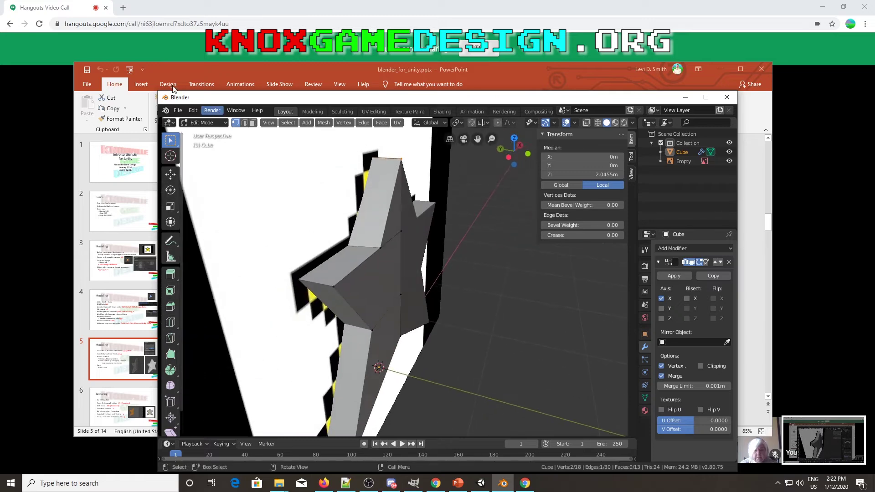
# Save the file as starman_new.blend in the blender_for_unity folder
pyautogui.click(193, 111)
pyautogui.moveTo(178, 110)
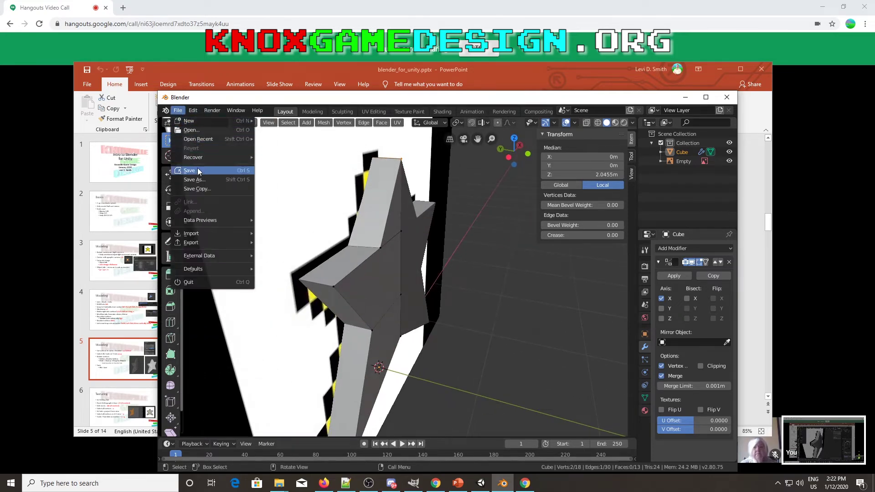
pyautogui.click(214, 176)
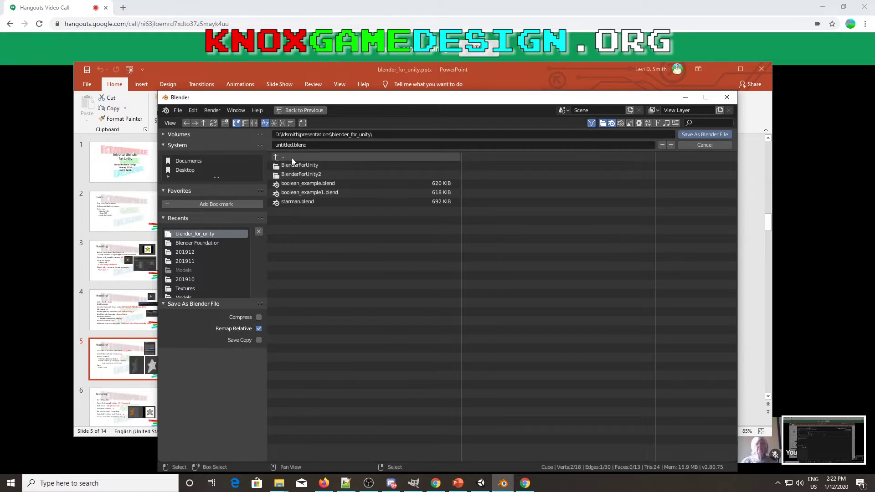
pyautogui.click(309, 144)
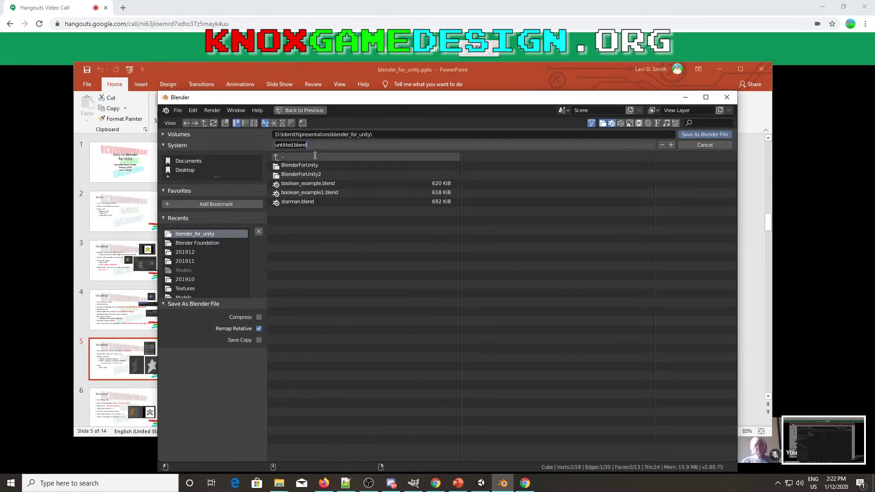
pyautogui.write('sta')
pyautogui.click(694, 136)
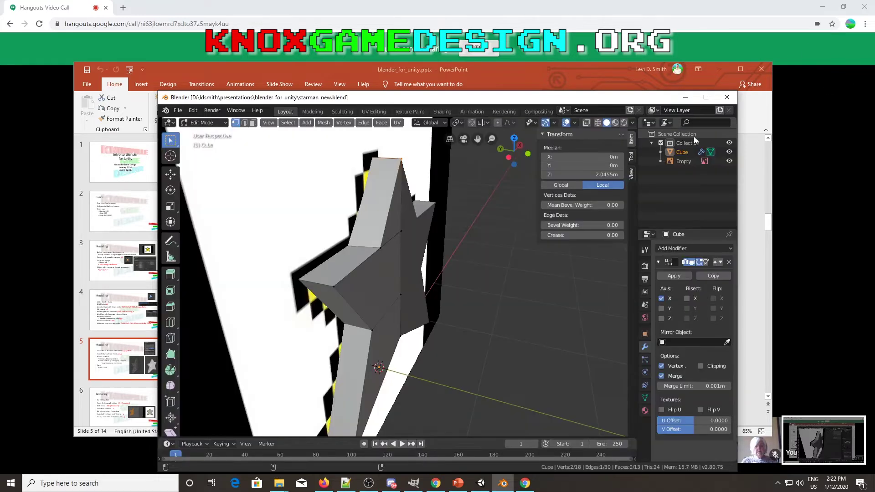
# Check the Modeling slide and the Texturing slide in the PowerPoint presentation, and return to Blender
pyautogui.click(110, 373)
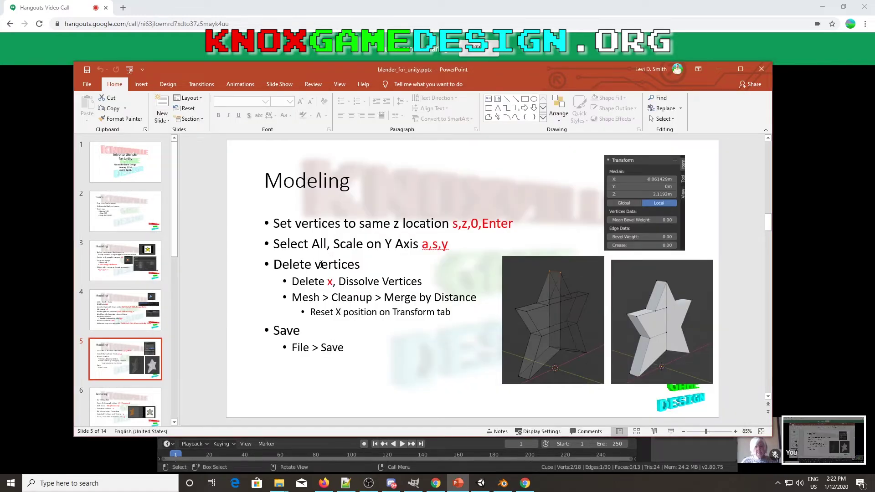
pyautogui.click(131, 406)
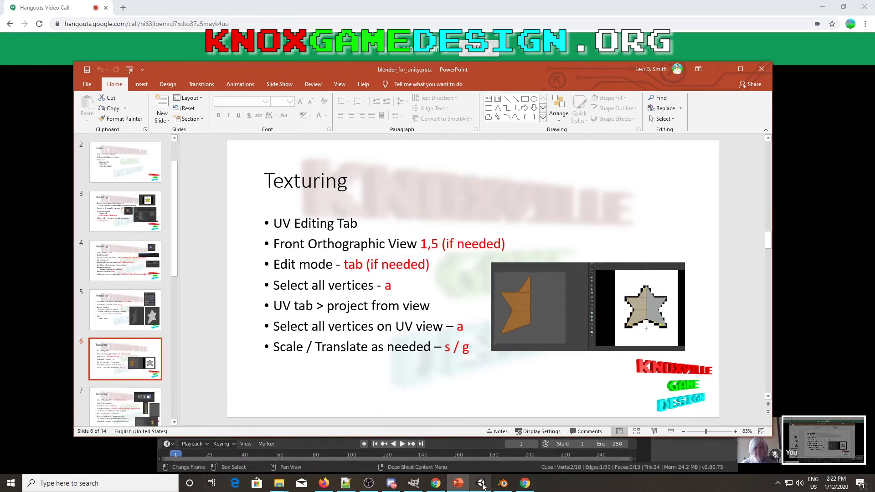
pyautogui.click(502, 483)
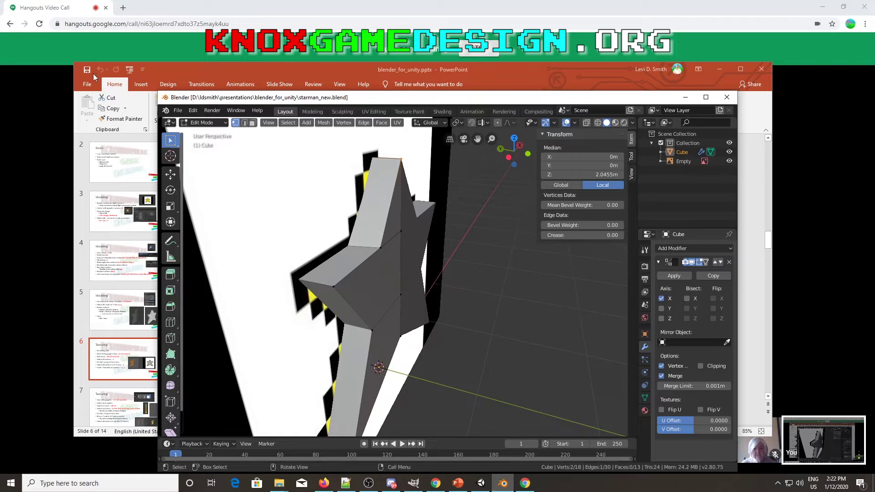
# Reposition and enlarge the Blender window, and switch to the UV Editing workspace
pyautogui.moveTo(291, 99); pyautogui.dragTo(212, 48)
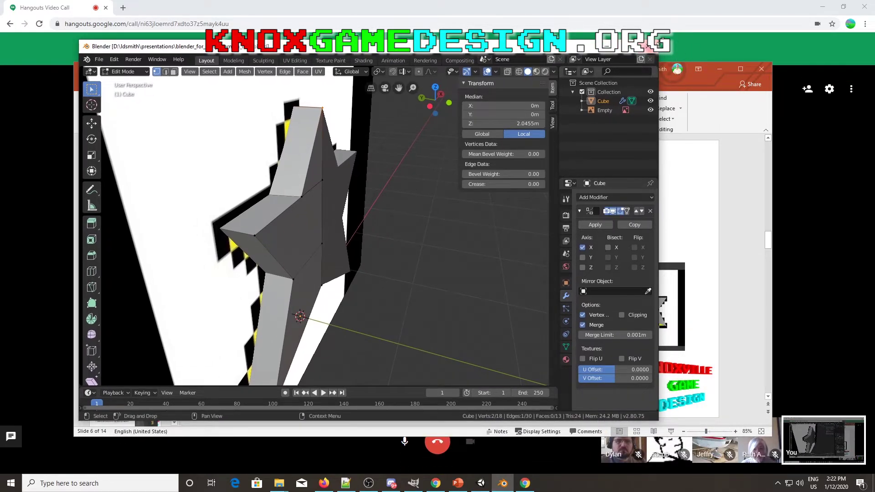
pyautogui.moveTo(658, 43); pyautogui.dragTo(800, 22)
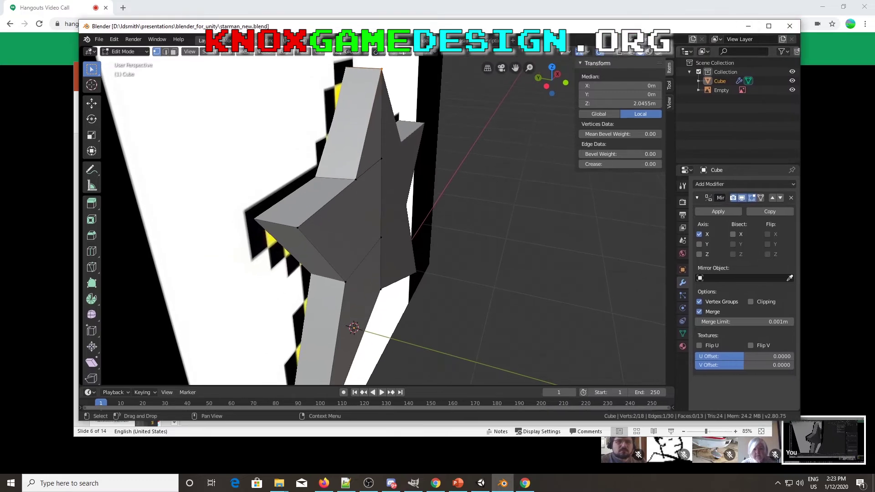
pyautogui.click(295, 40)
pyautogui.moveTo(495, 239); pyautogui.dragTo(541, 241, button='middle')
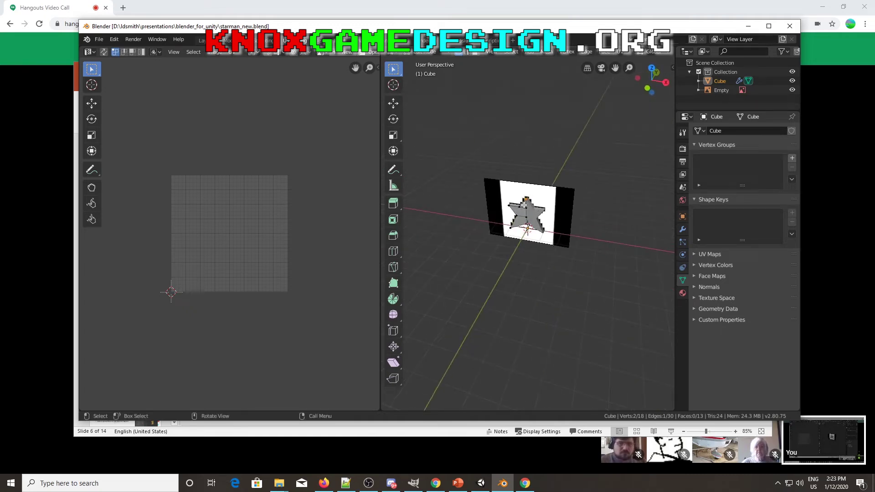
pyautogui.scroll(1, 226, 221)
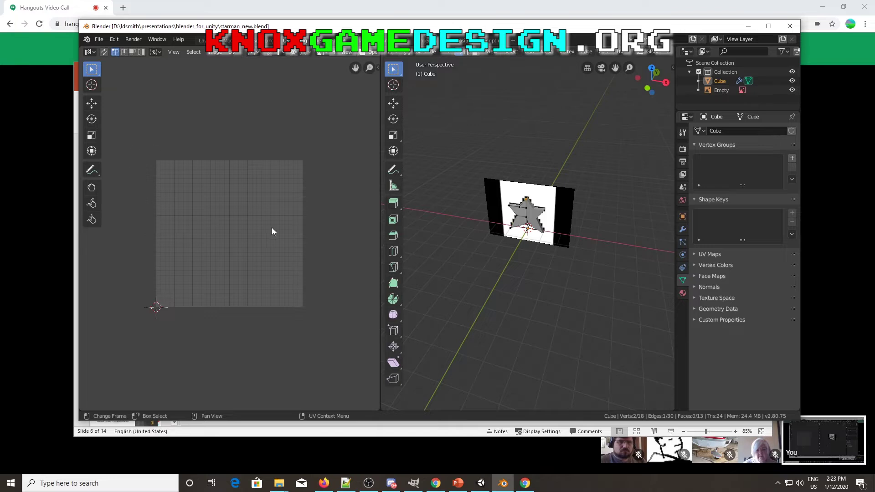
# Deselect all vertices and show the star enlarged in front orthographic view
pyautogui.click(521, 254)
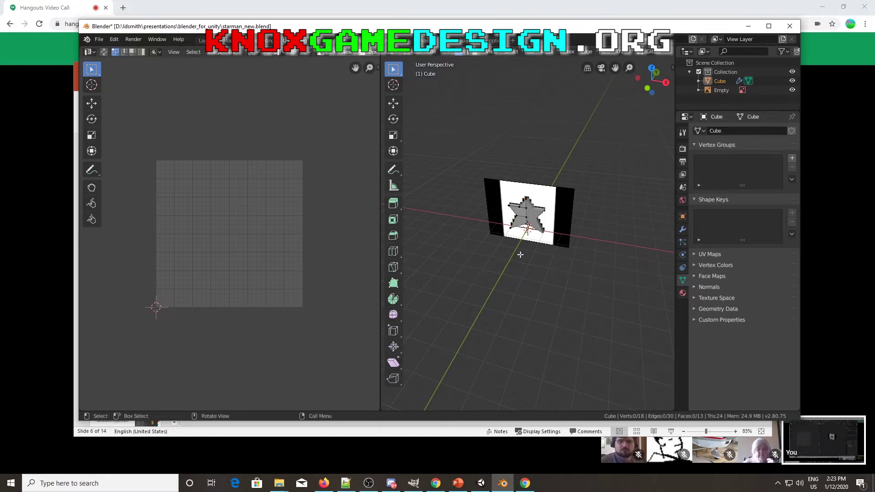
pyautogui.press('KP_1')
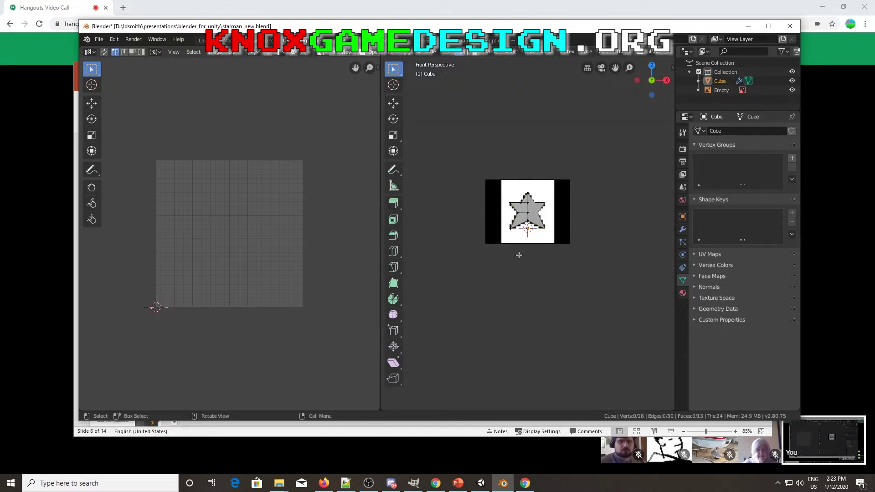
pyautogui.press('KP_5')
pyautogui.scroll(8, 519, 254)
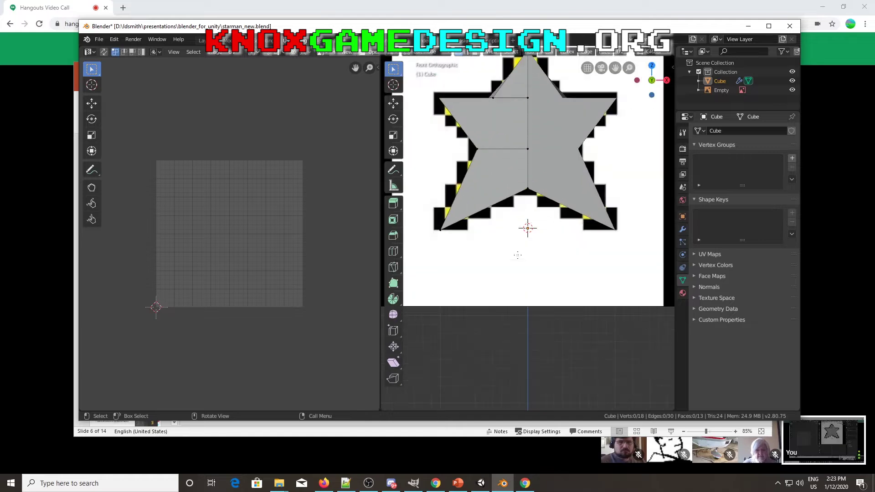
pyautogui.scroll(-2, 501, 224)
pyautogui.moveTo(492, 148); pyautogui.dragTo(553, 192, button='middle')
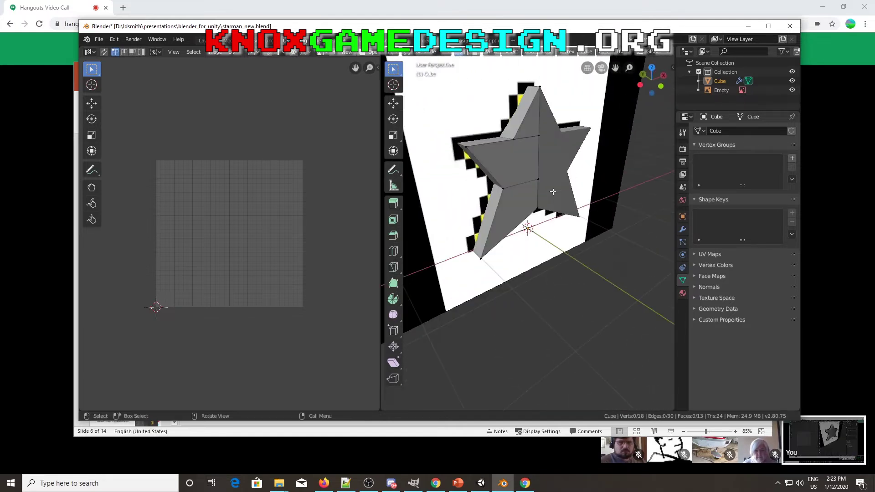
pyautogui.press('KP_1')
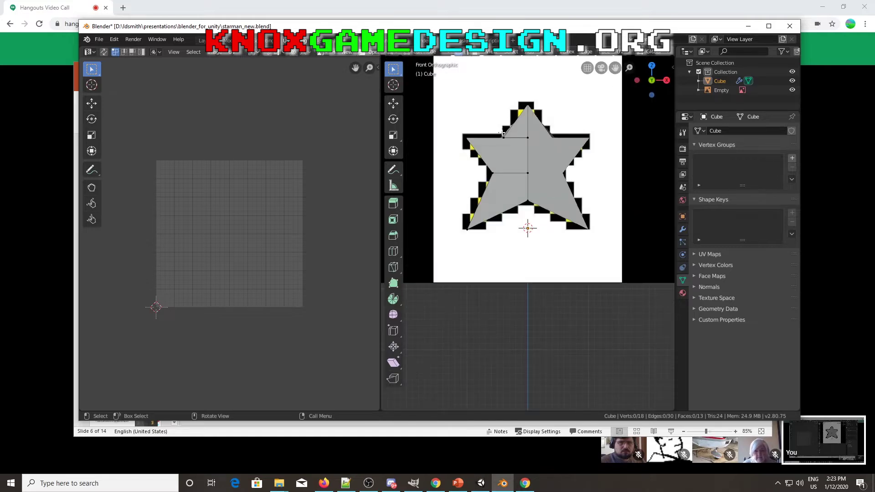
pyautogui.scroll(1, 508, 138)
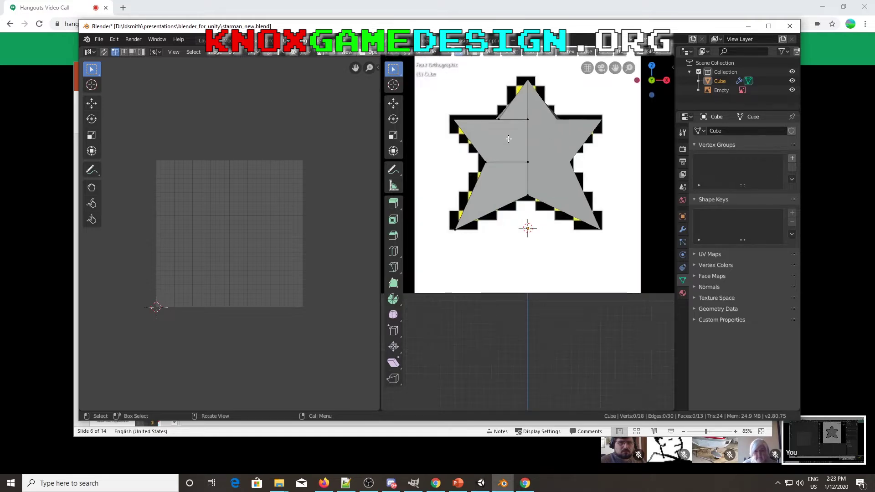
# Select the front and back vertices at the star's upper-left inner corner and align them by scaling to 0 along X
pyautogui.press('z')
pyautogui.click(507, 191)
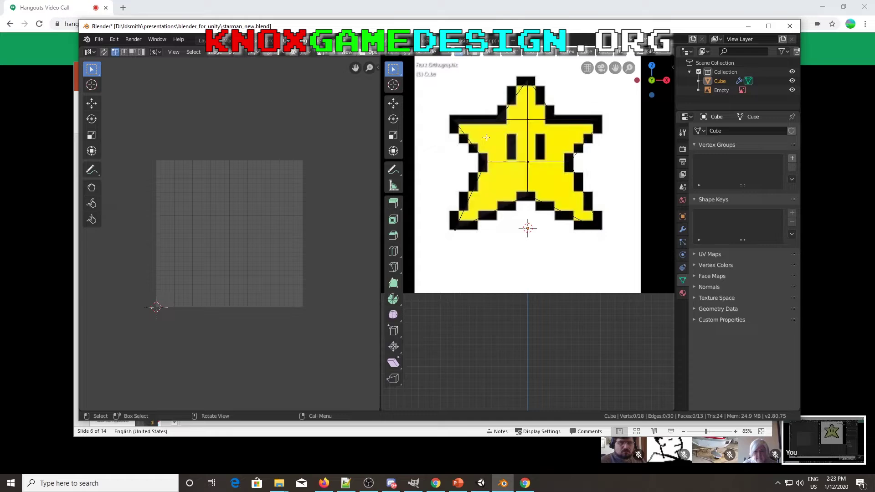
pyautogui.click(499, 119)
pyautogui.moveTo(505, 122); pyautogui.dragTo(639, 174, button='middle')
pyautogui.press('b')
pyautogui.moveTo(525, 138); pyautogui.dragTo(543, 154)
pyautogui.moveTo(573, 146); pyautogui.dragTo(539, 183, button='middle')
pyautogui.press('KP_7')
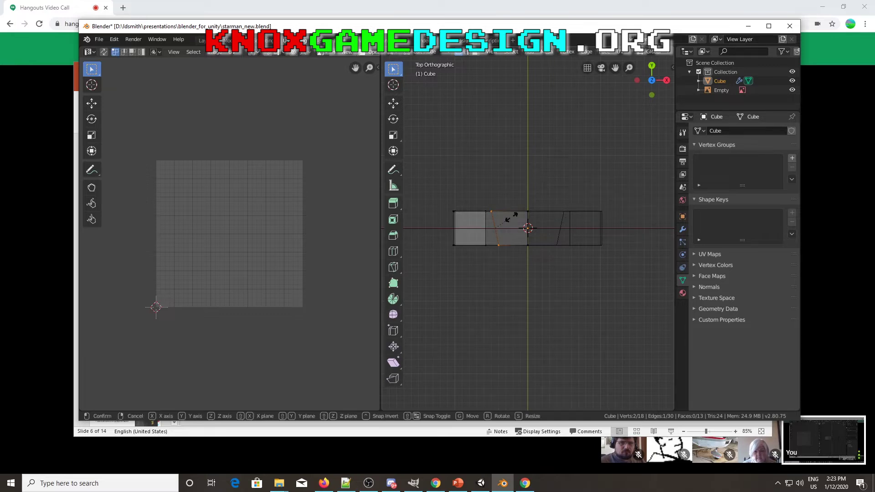
pyautogui.press('s')
pyautogui.write('x')
pyautogui.write('0')
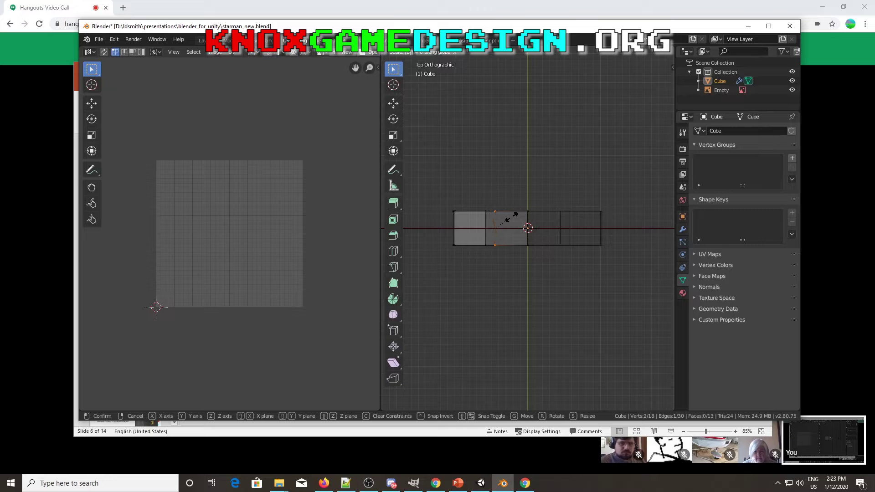
pyautogui.press('Return')
# Move the aligned inner-corner vertex pair slightly outward along X, away from the star's centre line
pyautogui.moveTo(528, 232); pyautogui.dragTo(533, 158, button='middle')
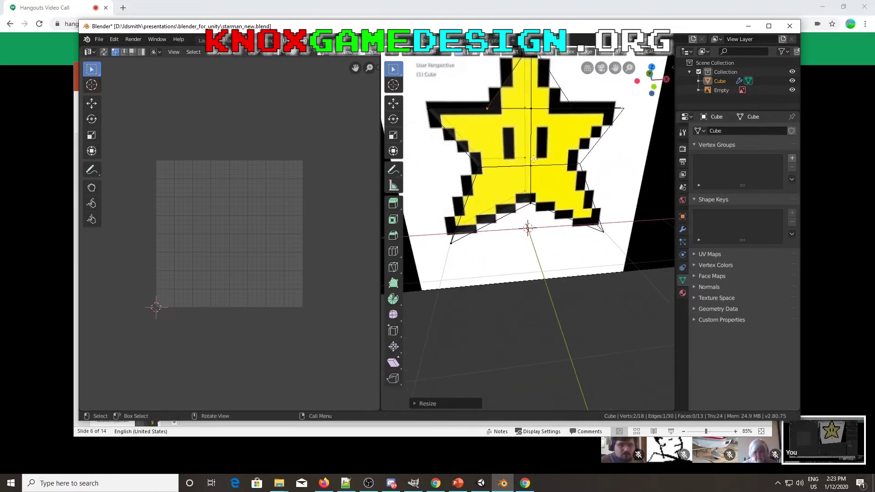
pyautogui.press('KP_1')
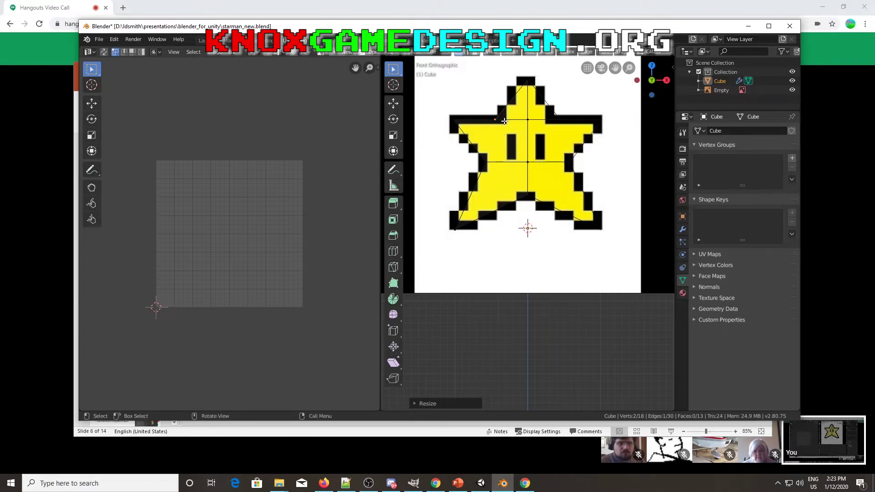
pyautogui.press('g')
pyautogui.press('x')
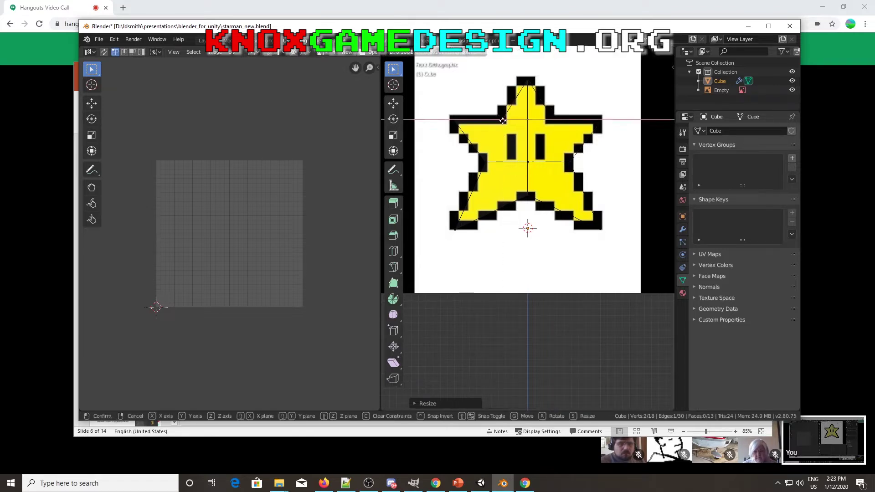
pyautogui.click(496, 121)
pyautogui.moveTo(497, 121); pyautogui.dragTo(591, 207, button='middle')
pyautogui.press('KP_1')
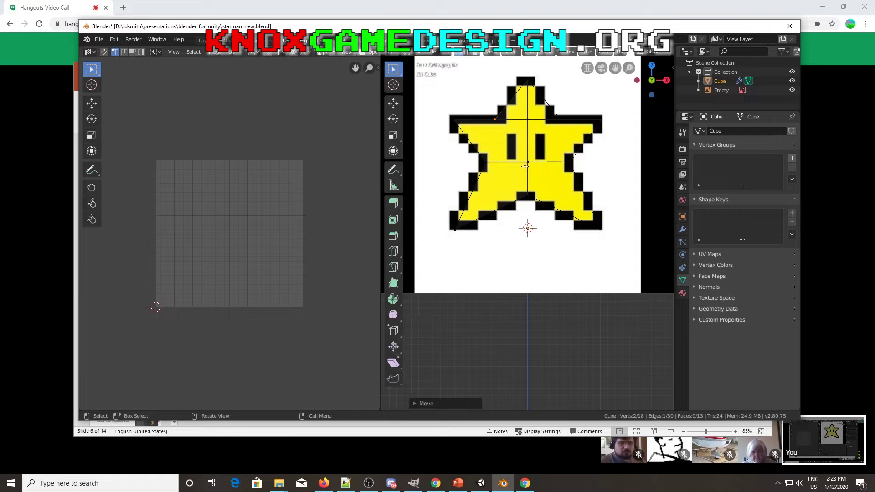
# Select the whole star mesh and unwrap it with Project From View in front orthographic view over the wireframe guide image
pyautogui.press('z')
pyautogui.click(586, 165)
pyautogui.press('a')
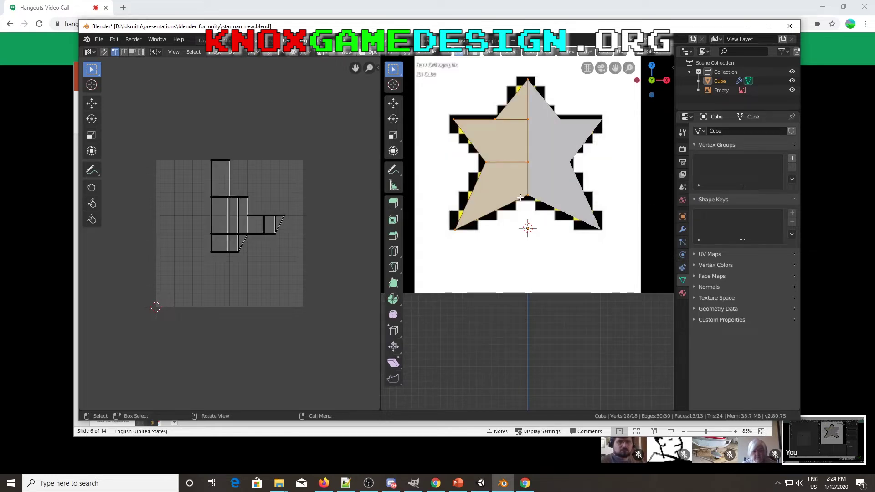
pyautogui.press('z')
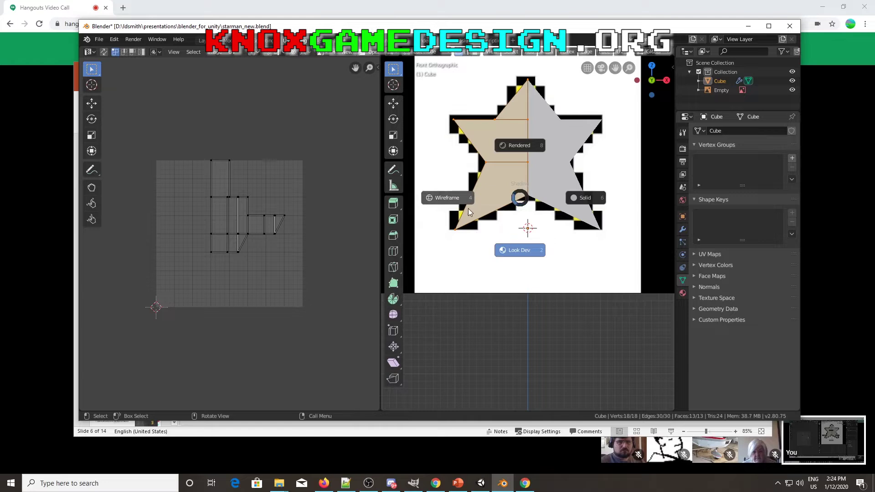
pyautogui.press('2')
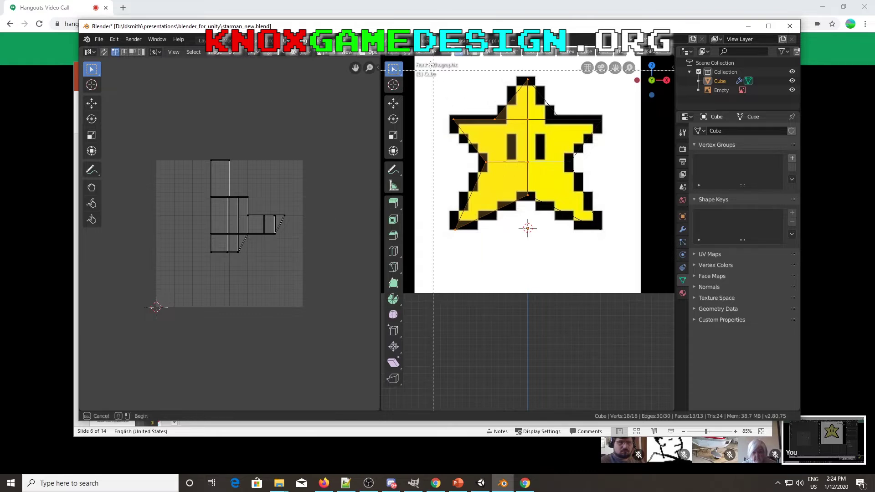
pyautogui.moveTo(429, 61); pyautogui.dragTo(624, 241)
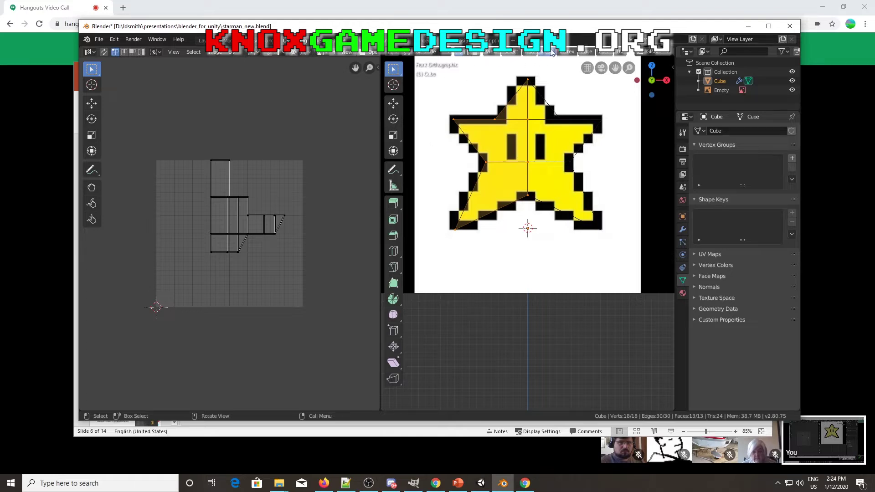
pyautogui.click(623, 52)
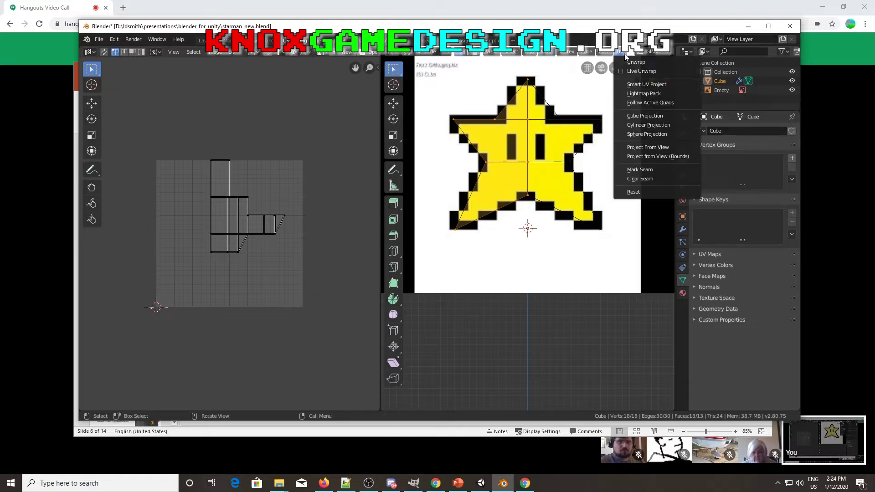
pyautogui.click(647, 147)
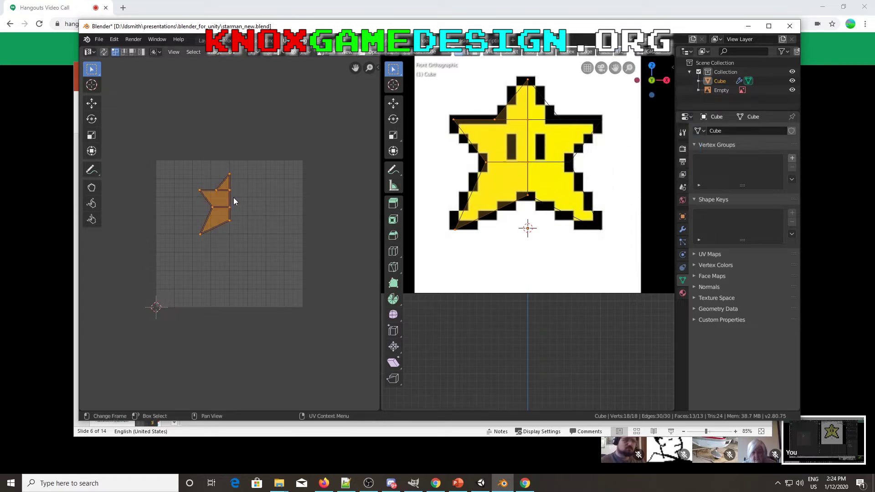
# Enlarge the projected half-star UV island and fit it inside the left half of the UV square
pyautogui.press('g')
pyautogui.click(202, 191)
pyautogui.press('s')
pyautogui.click(225, 217)
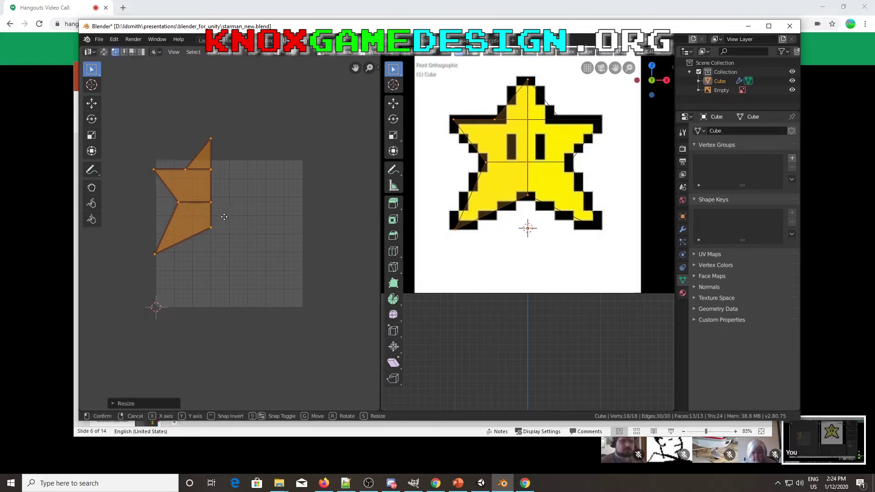
pyautogui.press('g')
pyautogui.click(234, 242)
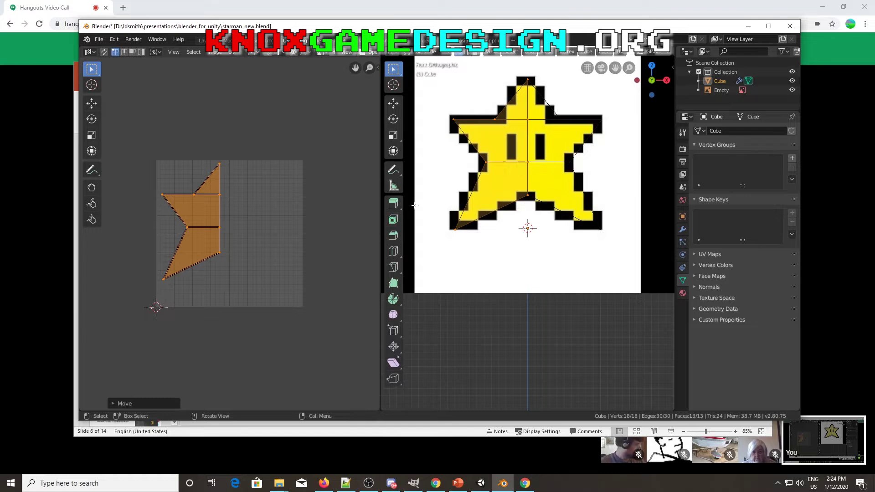
# Select only the star's side faces in face select mode and unwrap them with Project From View in right orthographic view
pyautogui.press('KP_3')
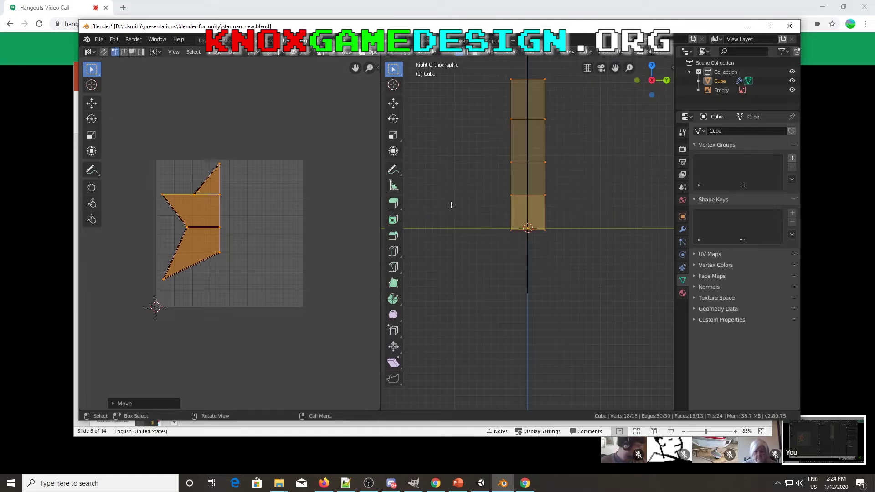
pyautogui.click(475, 53)
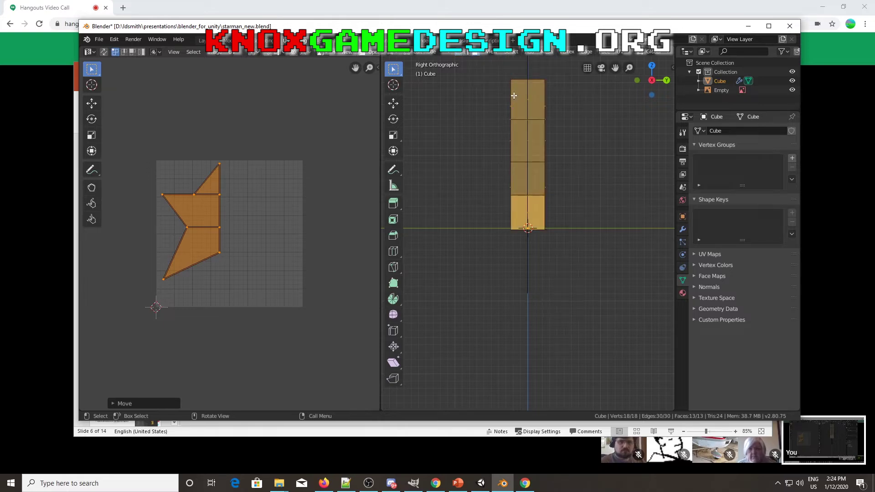
pyautogui.hotkey('alt', 'a')
pyautogui.press('b')
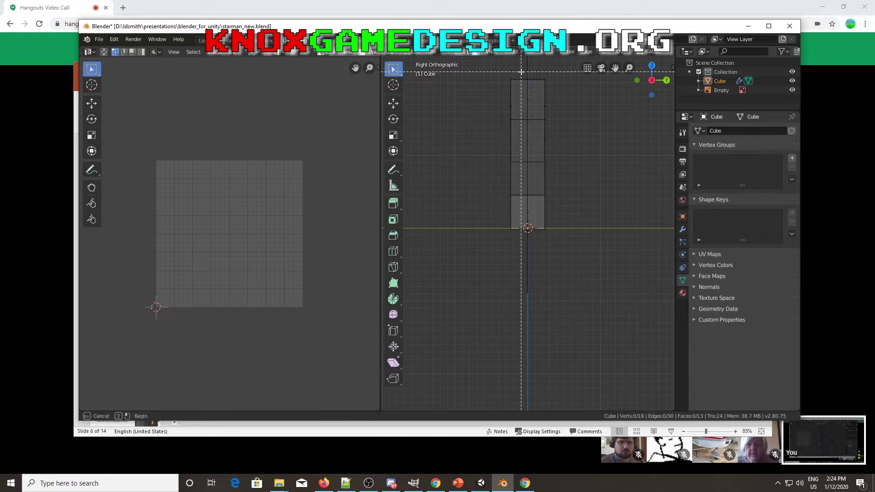
pyautogui.moveTo(521, 71); pyautogui.dragTo(531, 235)
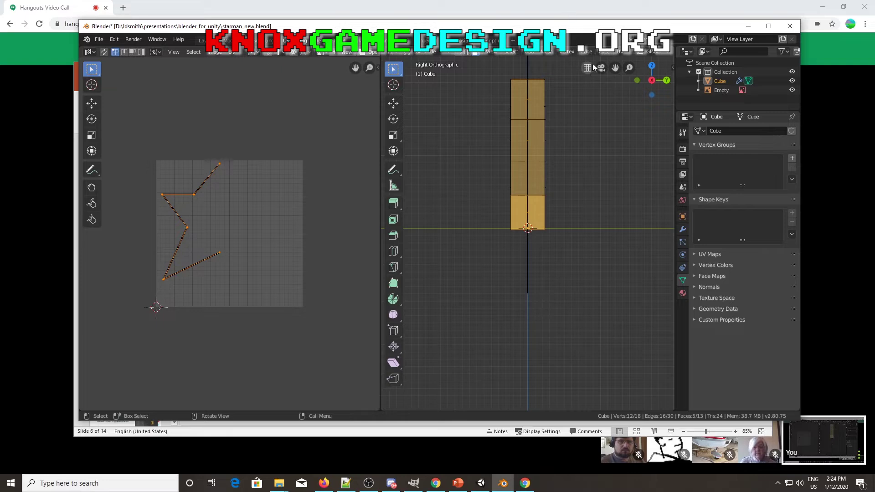
pyautogui.click(620, 52)
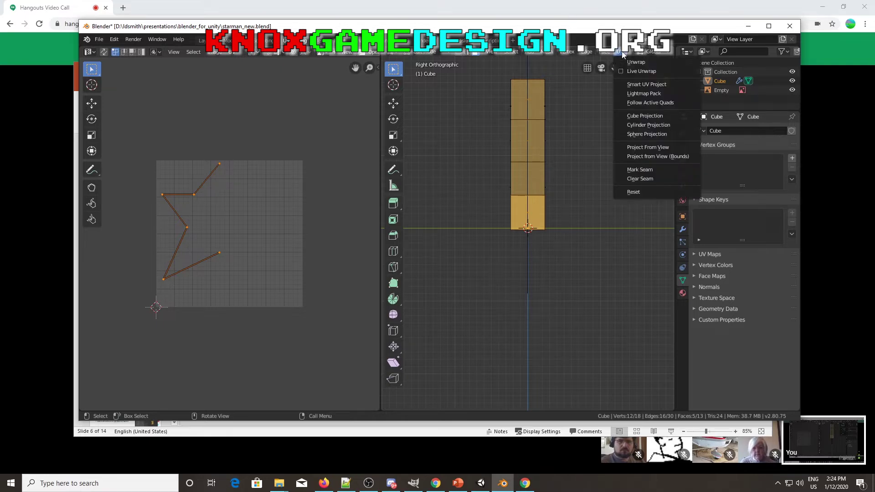
pyautogui.click(640, 147)
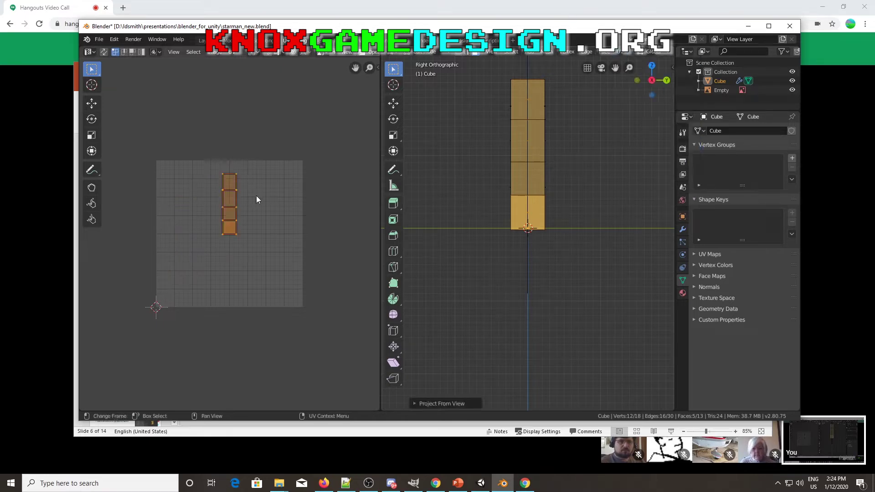
# Move the side-face UV strip to the right part of the UV square and select all faces to show both islands
pyautogui.press('g')
pyautogui.click(281, 200)
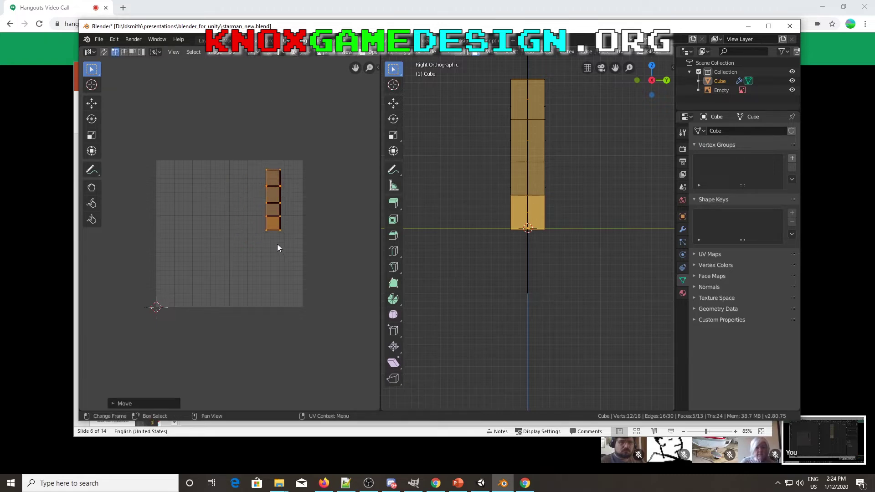
pyautogui.press('a')
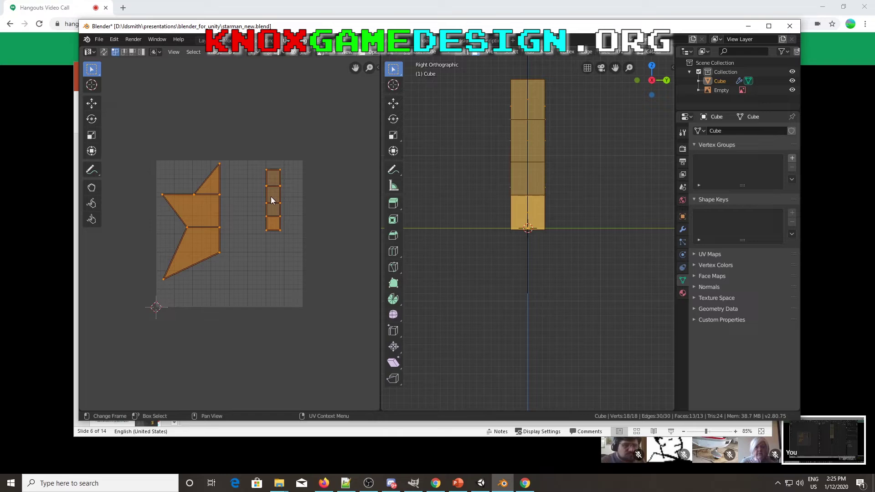
pyautogui.click(275, 221)
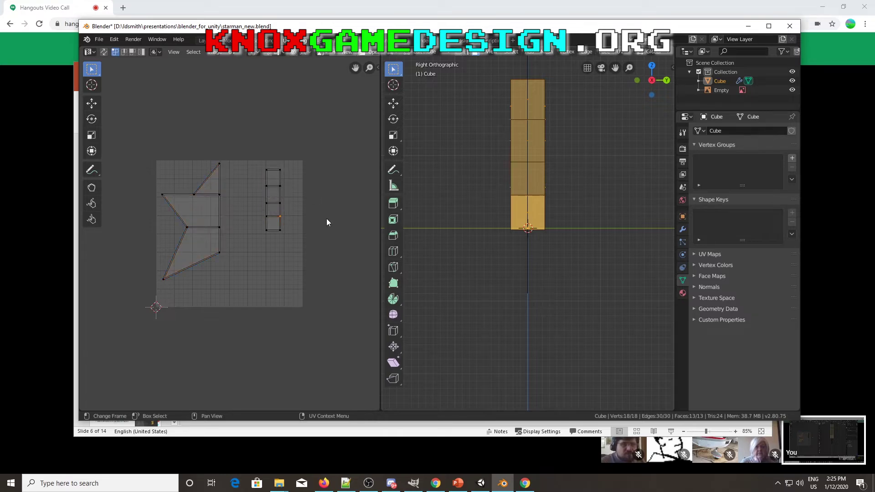
# Export the UV layout as layout_starman2.png at 1024 × 1024 into the blender_for_unity folder
pyautogui.press('KP_1')
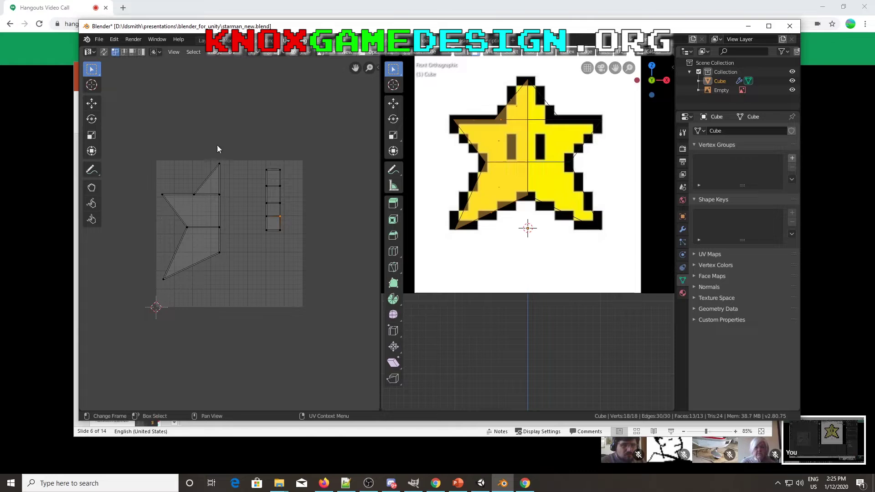
pyautogui.click(234, 53)
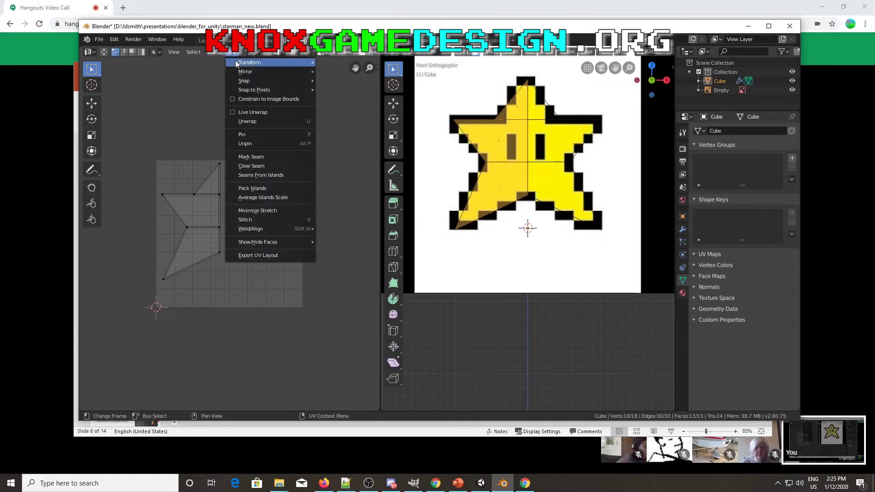
pyautogui.moveTo(215, 52)
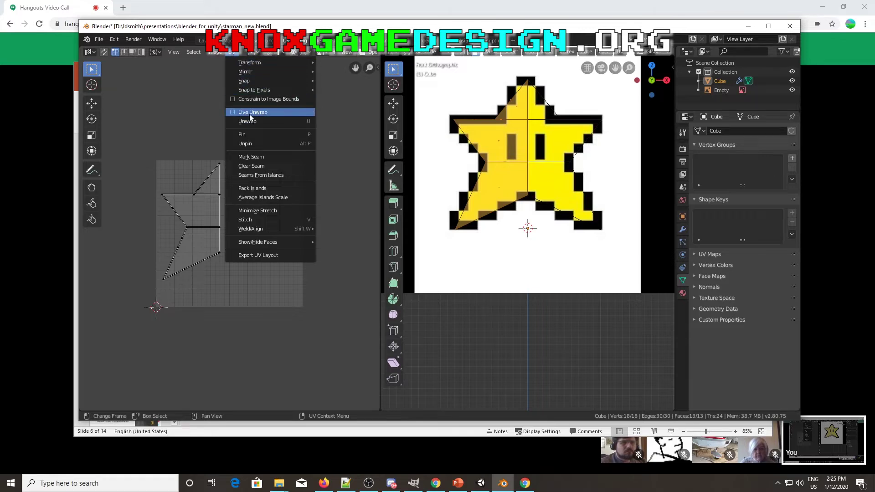
pyautogui.moveTo(258, 68)
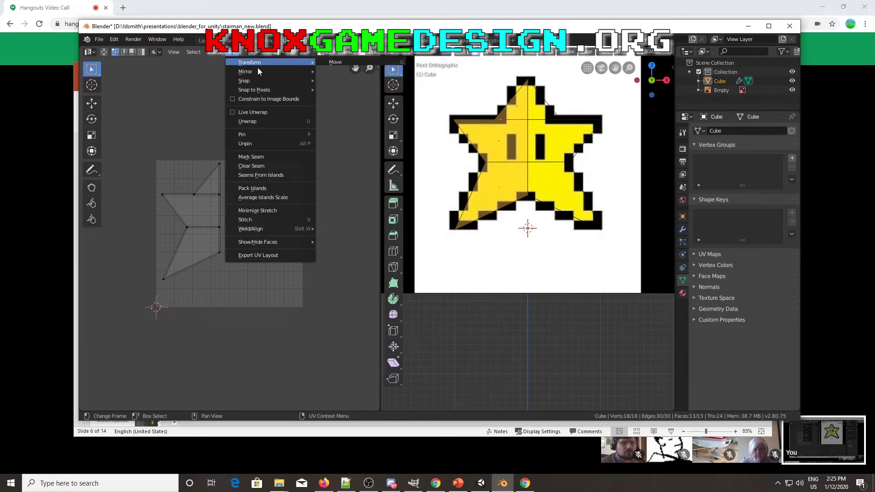
pyautogui.click(265, 255)
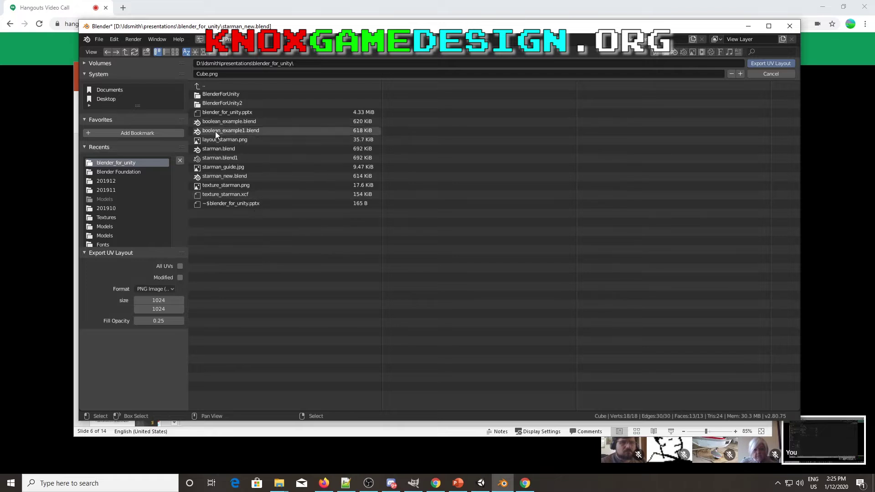
pyautogui.click(232, 73)
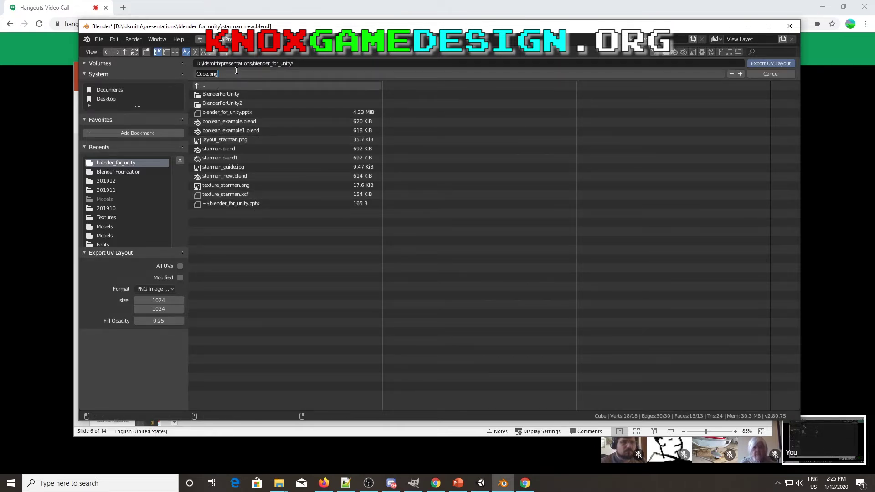
pyautogui.press('BackSpace')
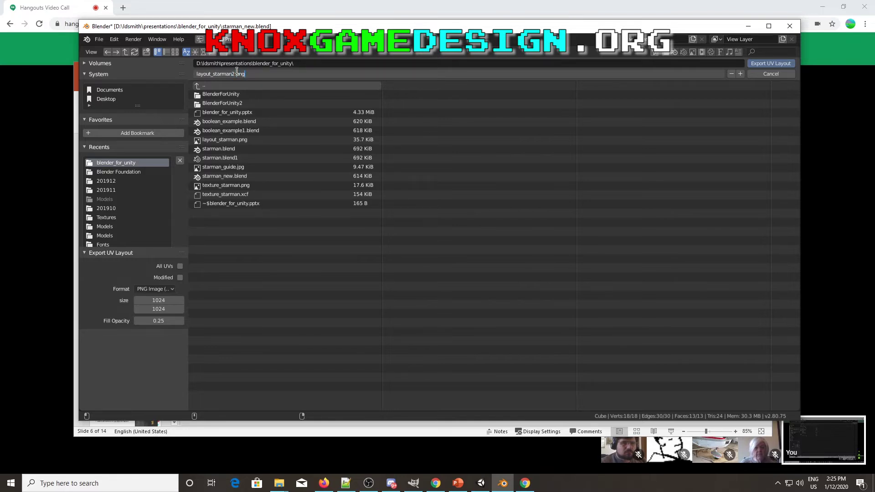
pyautogui.press('Return')
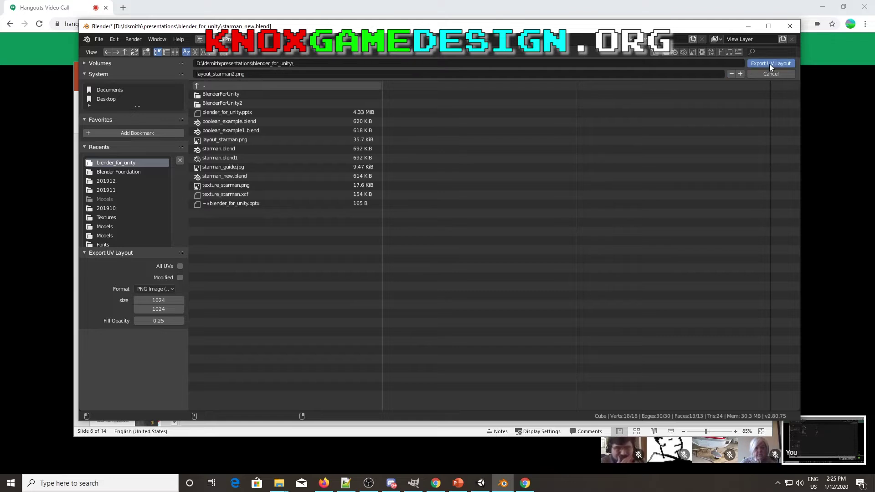
pyautogui.click(769, 64)
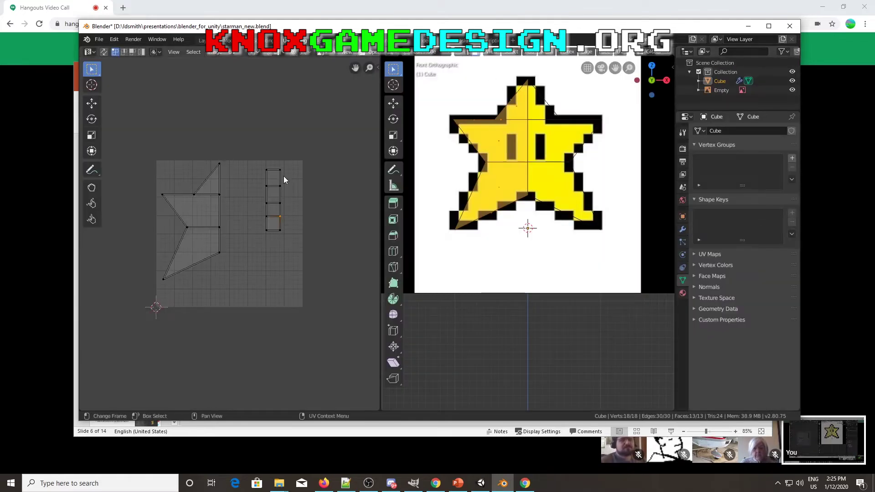
# Switch to GIMP and open layout_starman2.png from the ldsmith/presentations/blender_for_unity folder on the D: drive
pyautogui.click(413, 483)
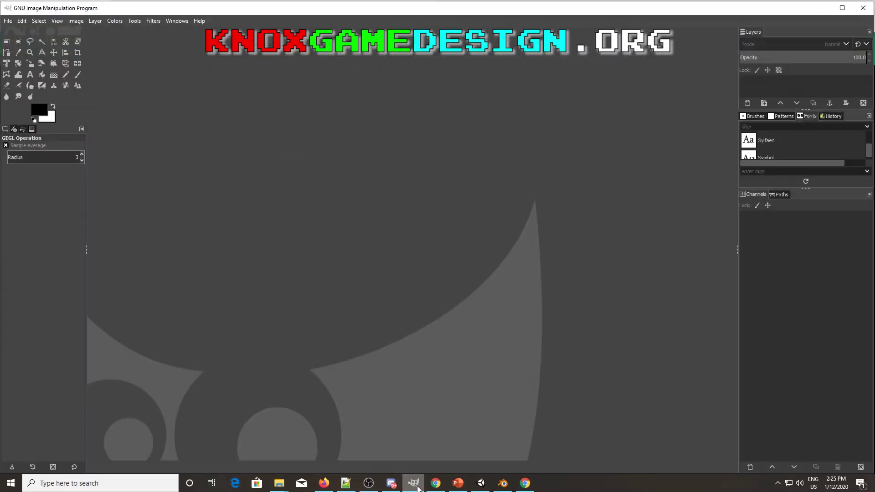
pyautogui.click(7, 21)
pyautogui.click(25, 58)
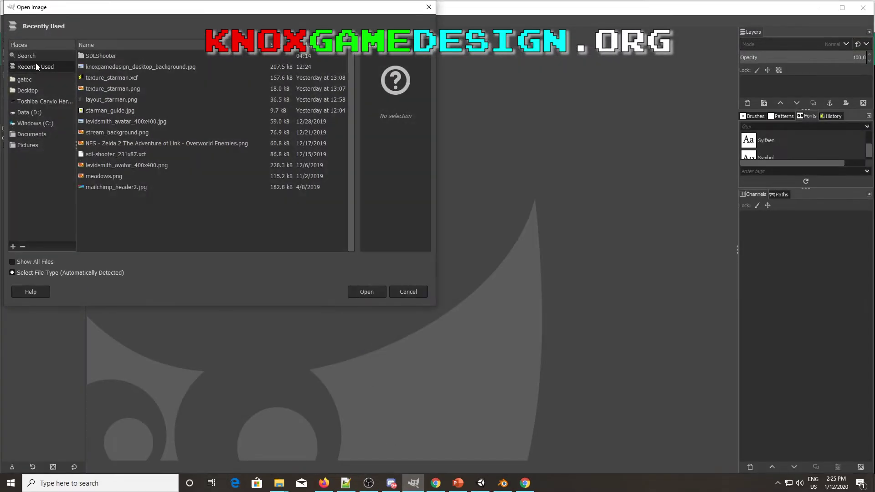
pyautogui.click(37, 112)
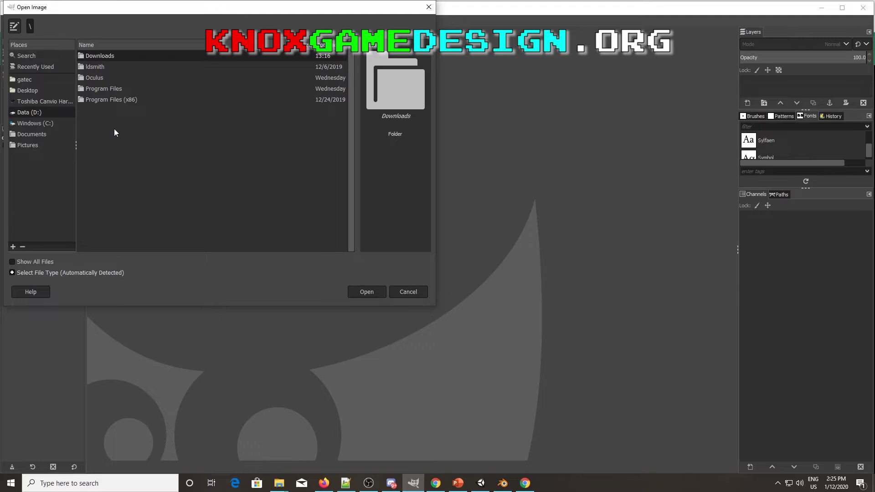
pyautogui.doubleClick(97, 68)
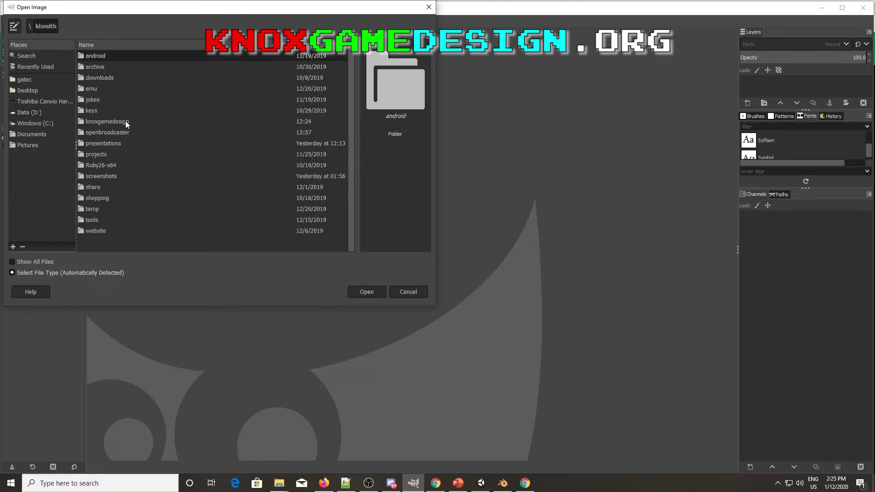
pyautogui.doubleClick(115, 144)
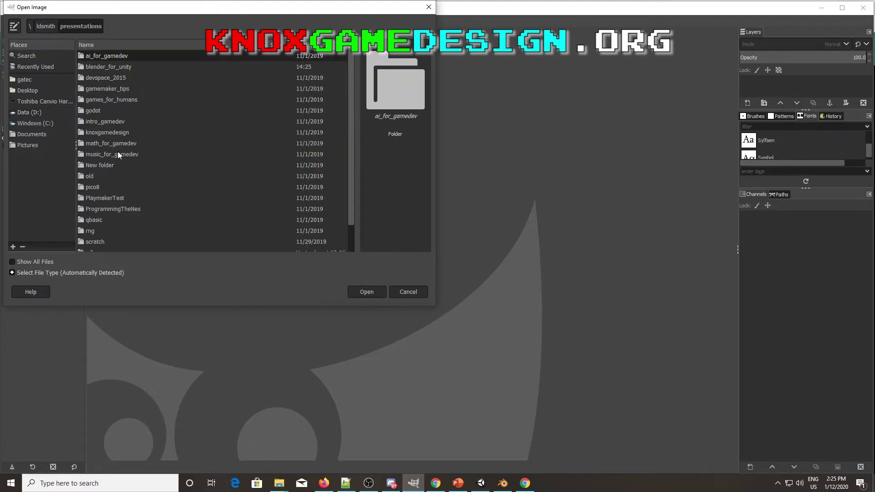
pyautogui.doubleClick(97, 67)
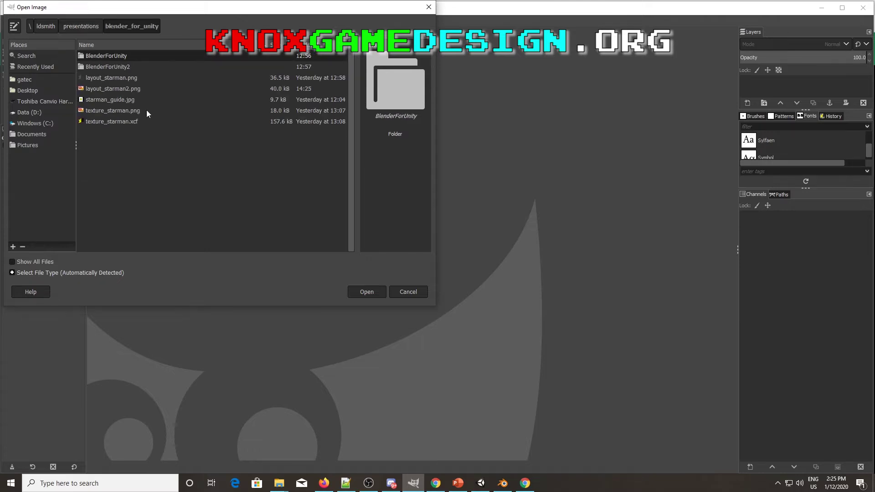
pyautogui.doubleClick(111, 89)
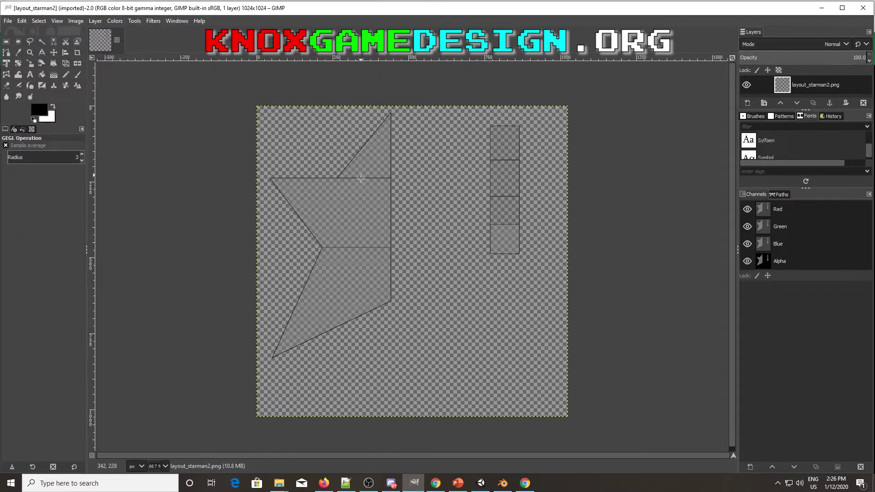
# Review the Texturing slides 7 and 8 of the blender_for_unity presentation in PowerPoint and return to GIMP
pyautogui.click(458, 483)
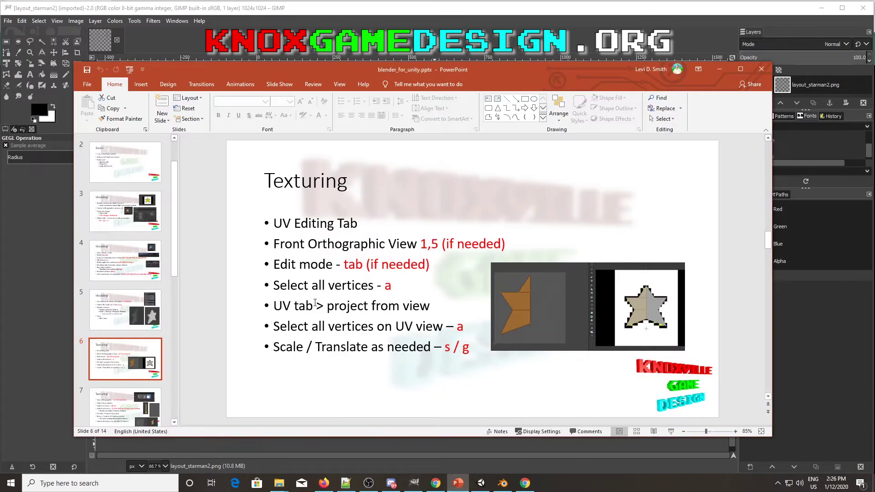
pyautogui.click(123, 409)
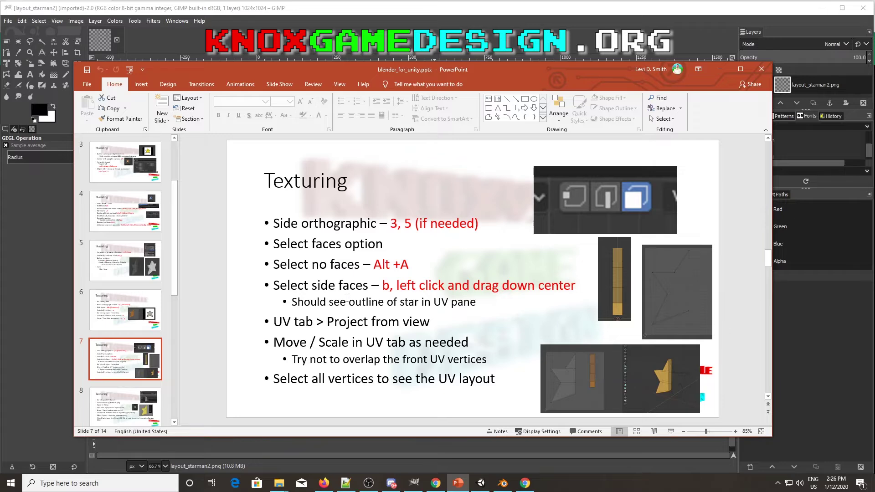
pyautogui.click(159, 406)
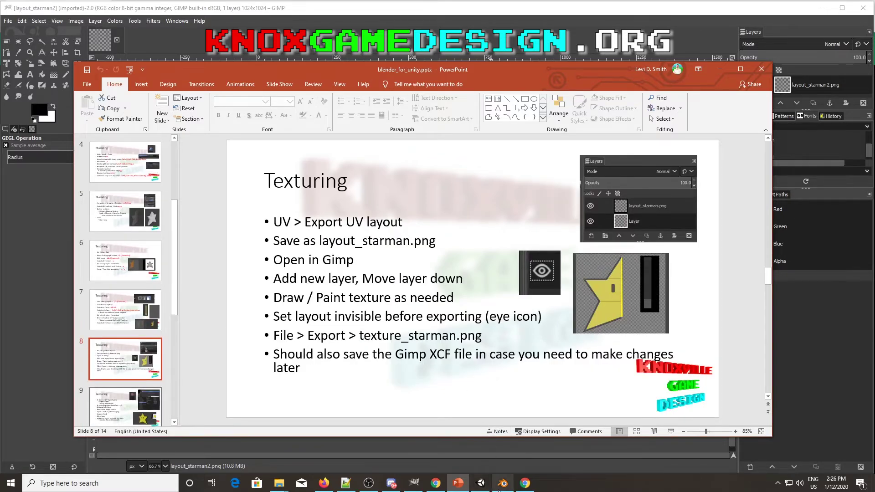
pyautogui.click(414, 483)
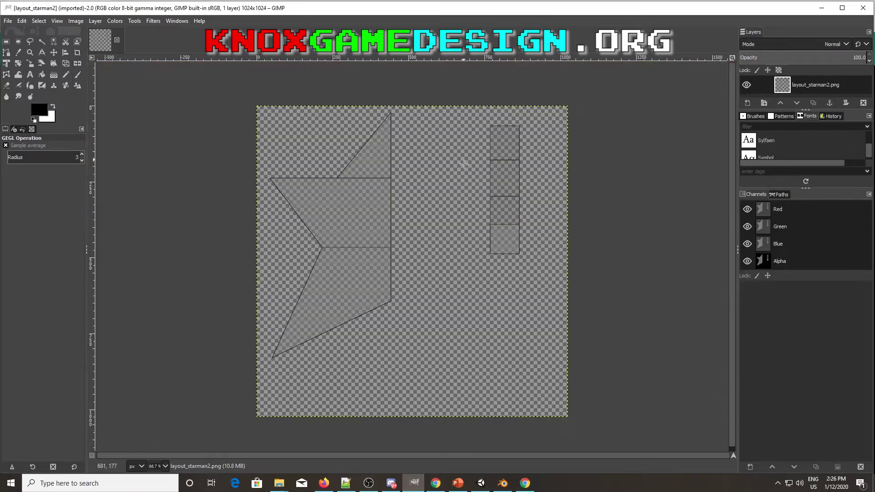
# Add a transparent 1024 × 1024 px layer and move it below the layout_starman2.png layer, enlarging the layer list for a better view
pyautogui.click(748, 103)
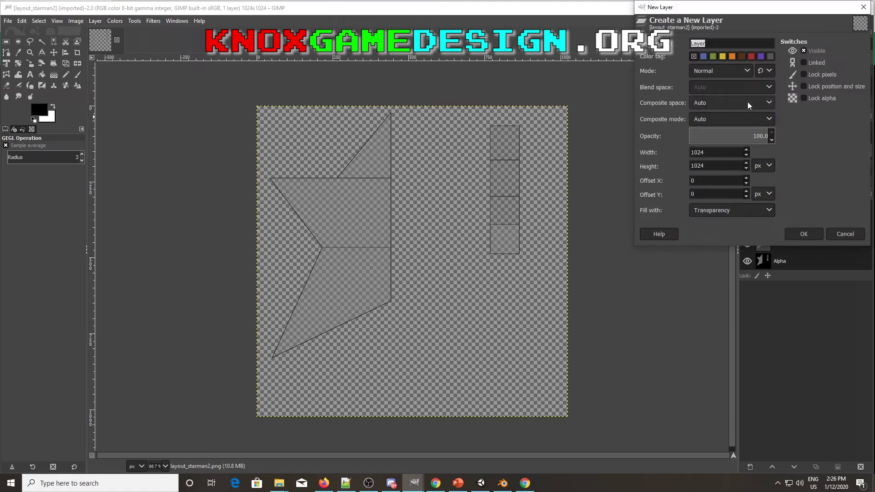
pyautogui.click(814, 228)
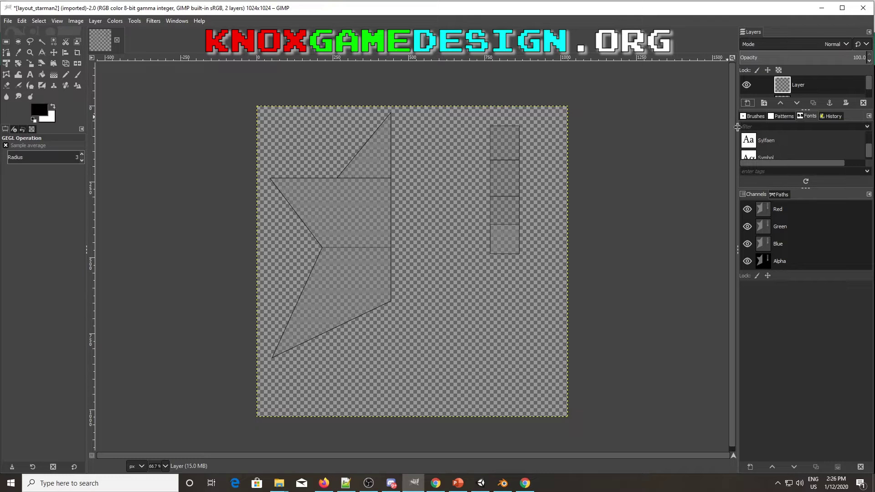
pyautogui.moveTo(737, 127); pyautogui.dragTo(679, 127)
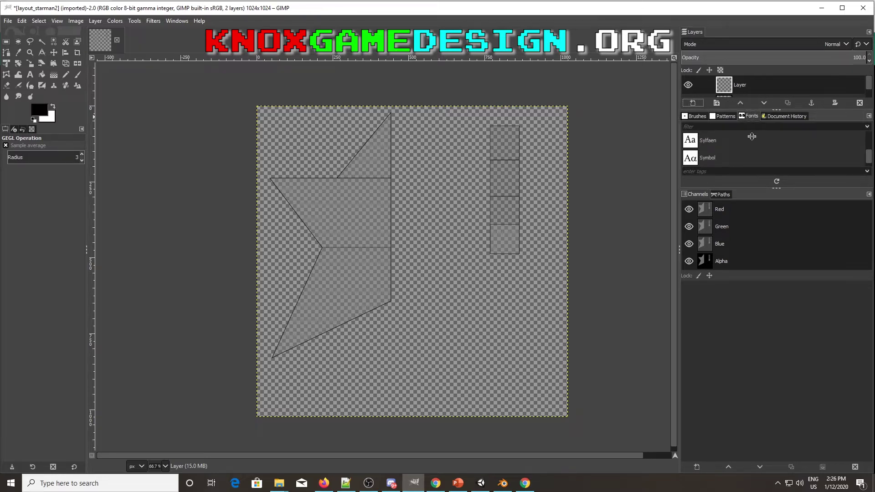
pyautogui.moveTo(767, 189); pyautogui.dragTo(763, 318)
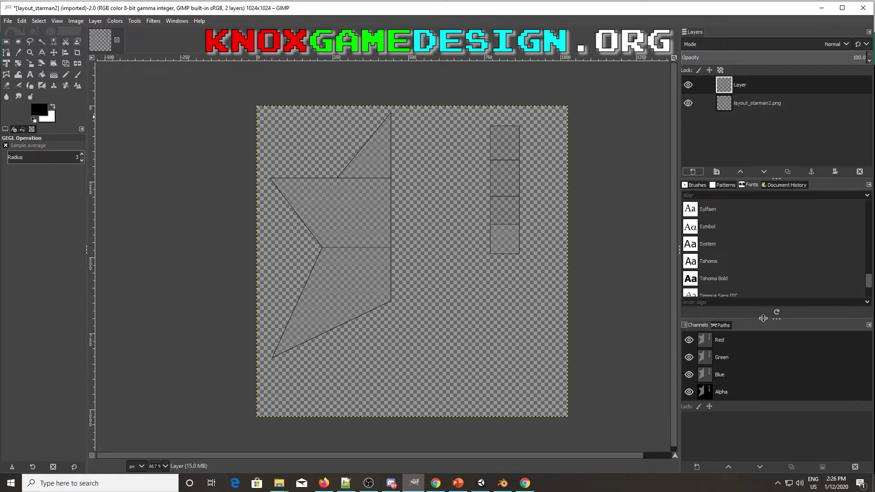
pyautogui.click(737, 89)
pyautogui.click(764, 171)
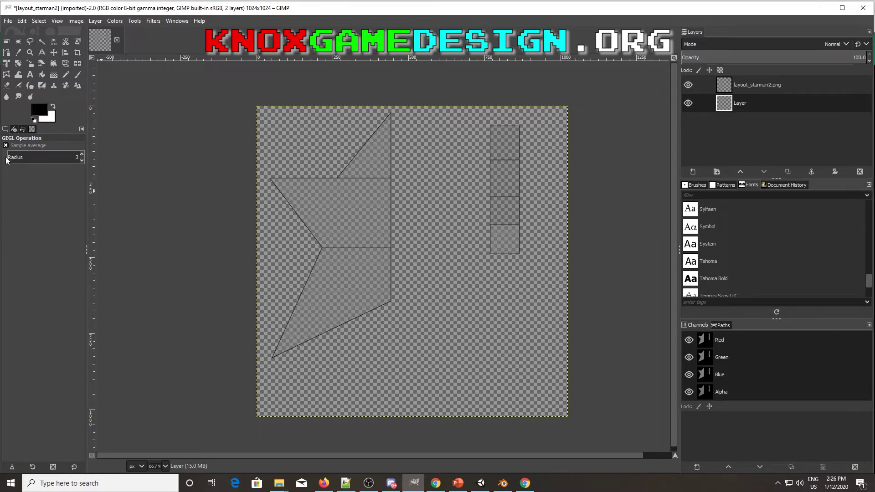
# Fill a rounded rectangle of about 141 × 461 px around the side-face UV strip with the black foreground color and deselect it
pyautogui.click(37, 110)
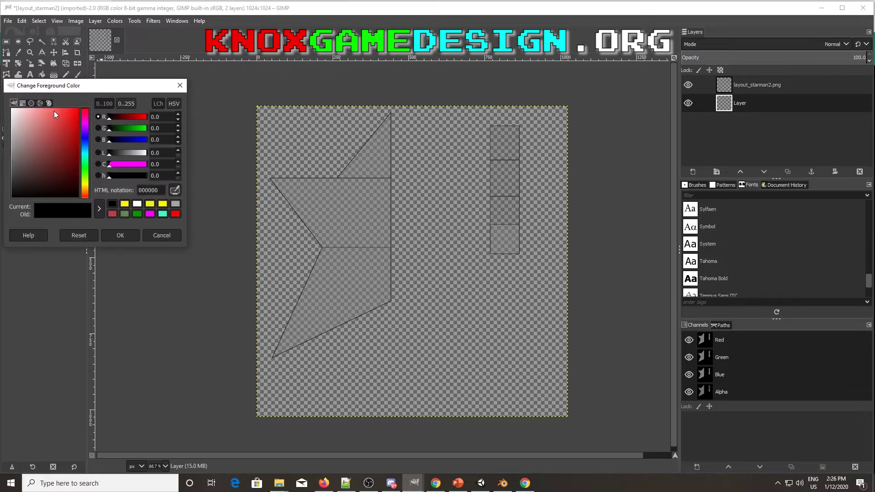
pyautogui.click(181, 87)
pyautogui.click(6, 42)
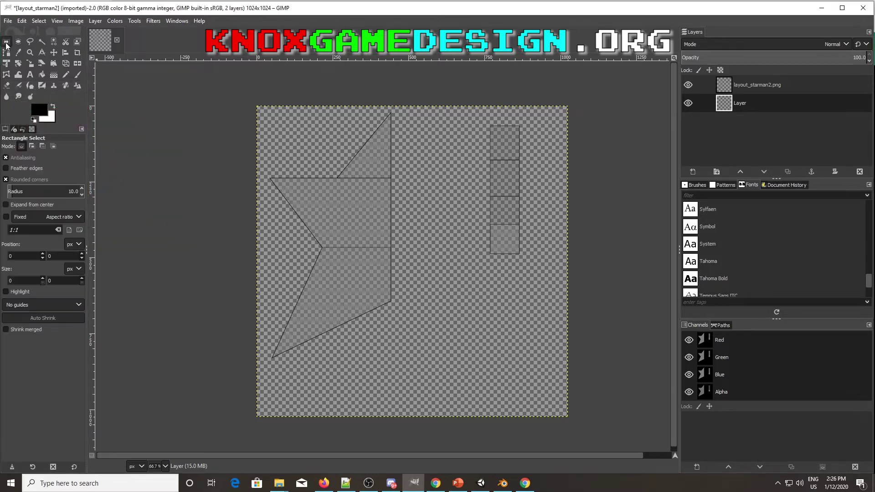
pyautogui.moveTo(487, 121); pyautogui.dragTo(529, 260)
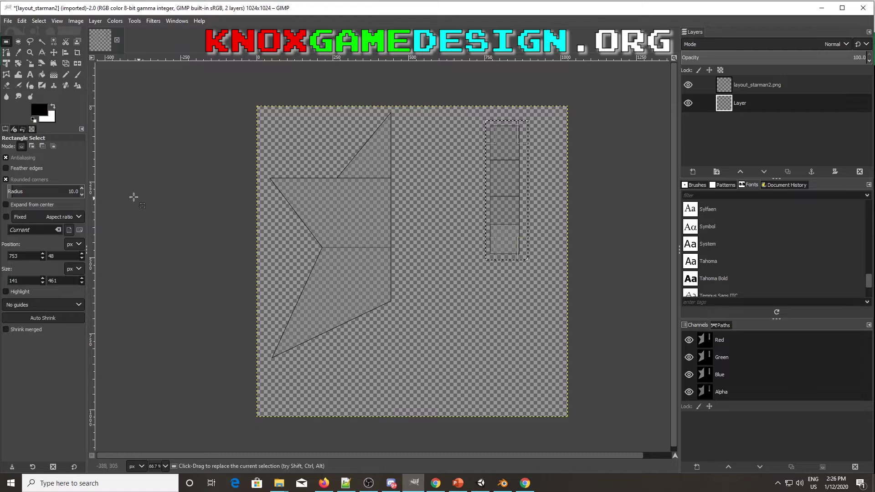
pyautogui.rightClick(506, 174)
pyautogui.moveTo(529, 201)
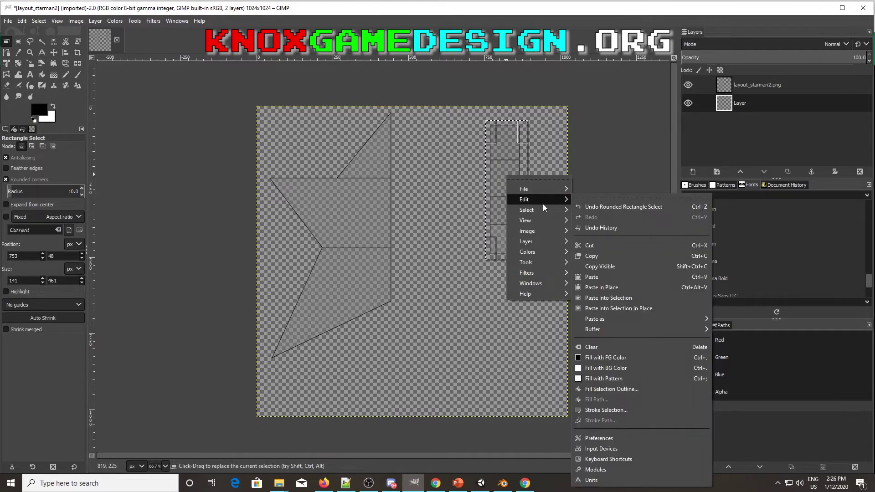
pyautogui.click(640, 358)
pyautogui.click(512, 298)
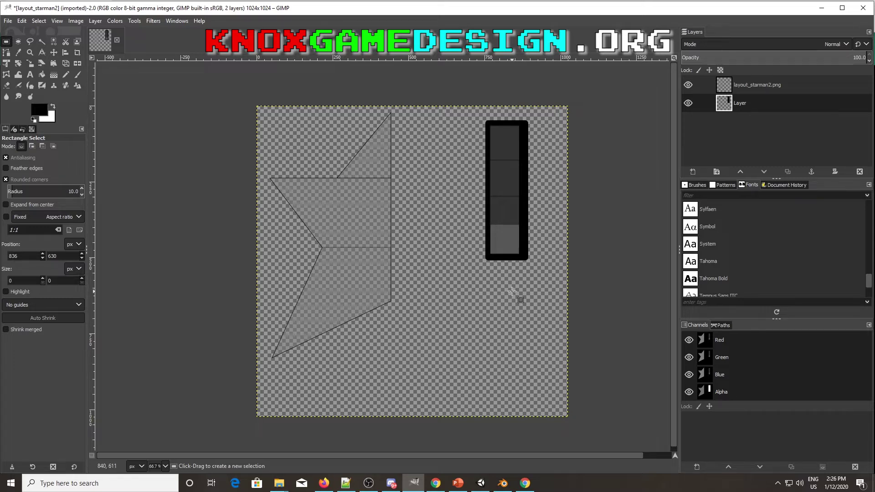
pyautogui.click(435, 271)
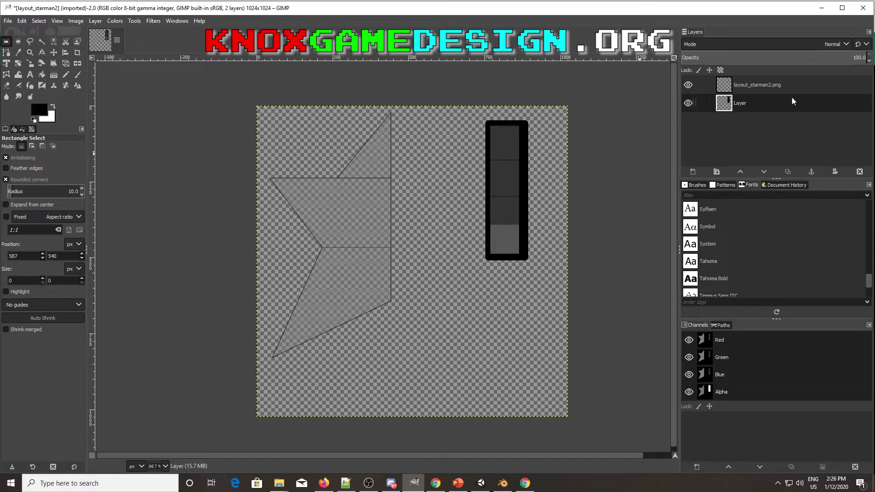
# Select all three sections of the half-star outline on the layout_starman2.png layer with Fuzzy Select
pyautogui.click(746, 86)
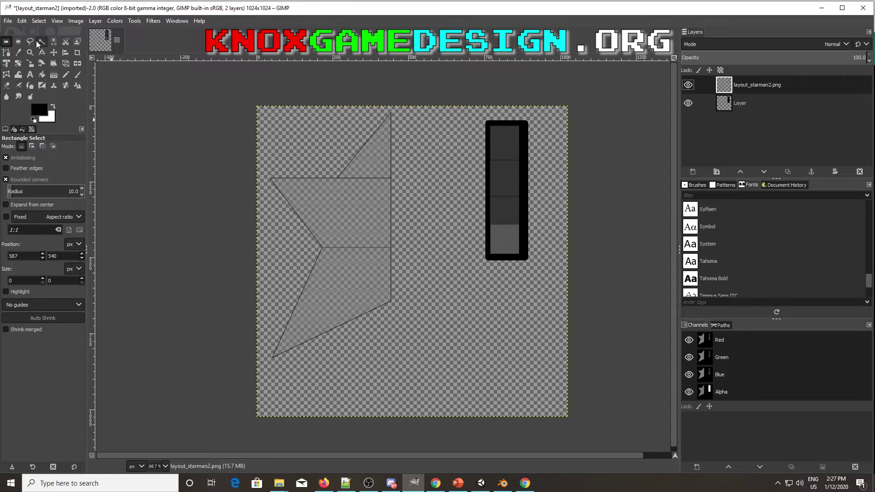
pyautogui.click(42, 41)
pyautogui.click(384, 167)
pyautogui.keyDown('shift'); pyautogui.click(366, 222); pyautogui.keyUp('shift')
pyautogui.keyDown('shift'); pyautogui.click(357, 288); pyautogui.keyUp('shift')
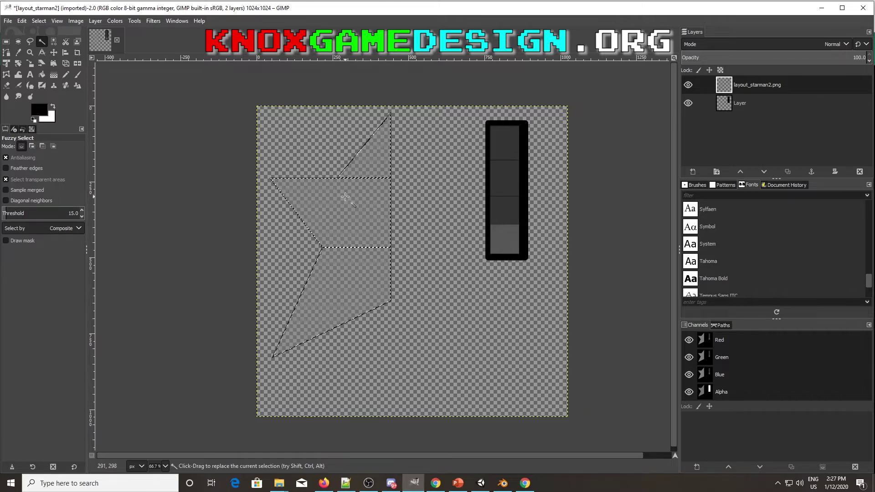
# Make the lower paint layer active and grow the half-star selection by 2 px to cover the dividing lines
pyautogui.press('pagedown')
pyautogui.rightClick(351, 213)
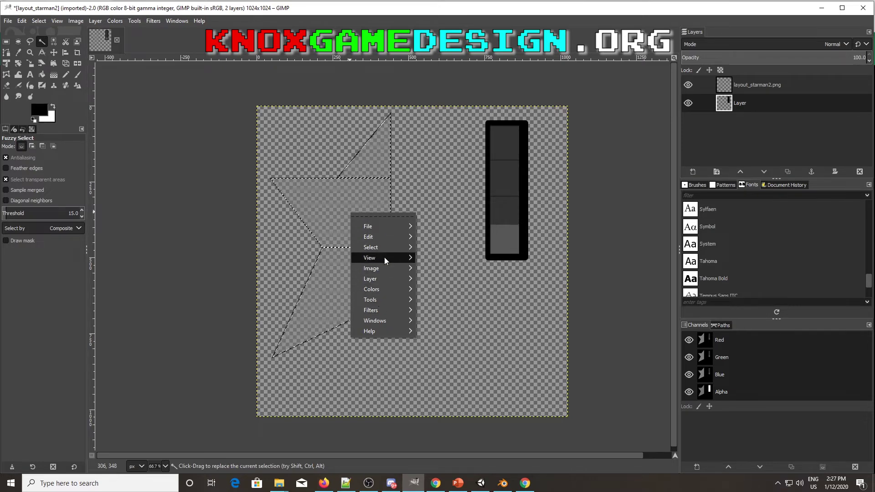
pyautogui.moveTo(385, 251)
pyautogui.click(450, 365)
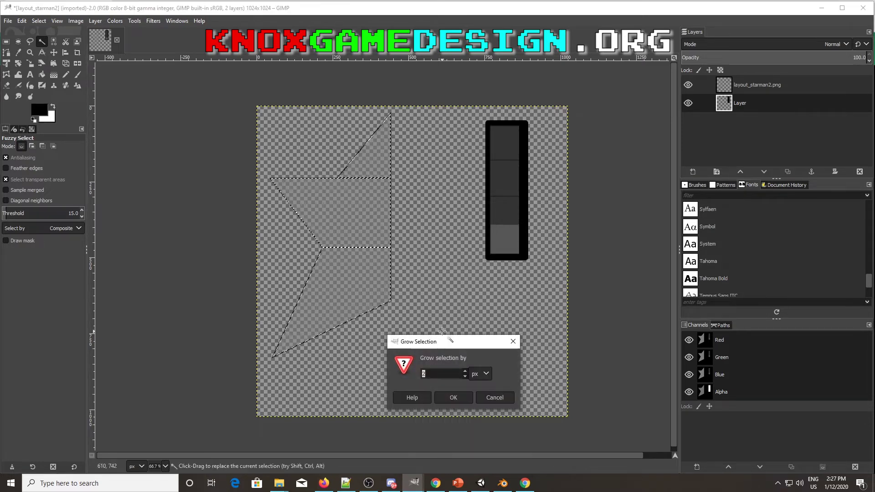
pyautogui.click(442, 393)
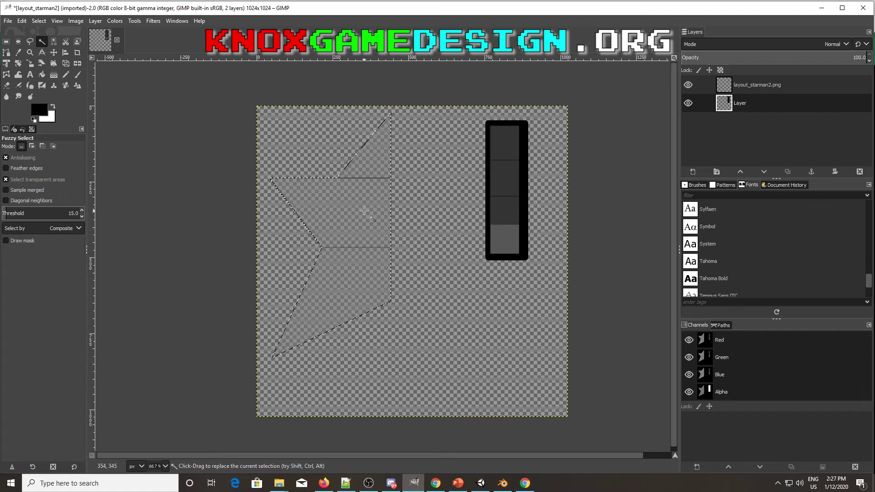
# Fill the half-star selection on the lower paint layer with the black foreground color
pyautogui.rightClick(365, 212)
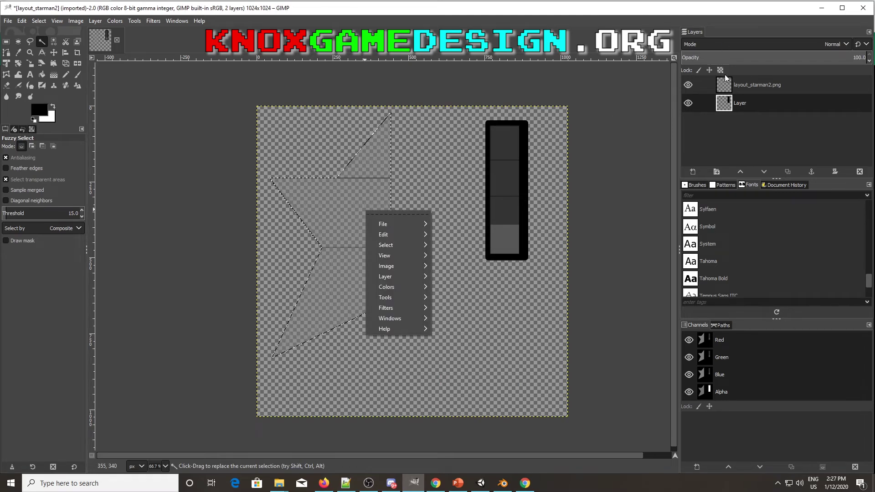
pyautogui.click(737, 112)
pyautogui.rightClick(363, 172)
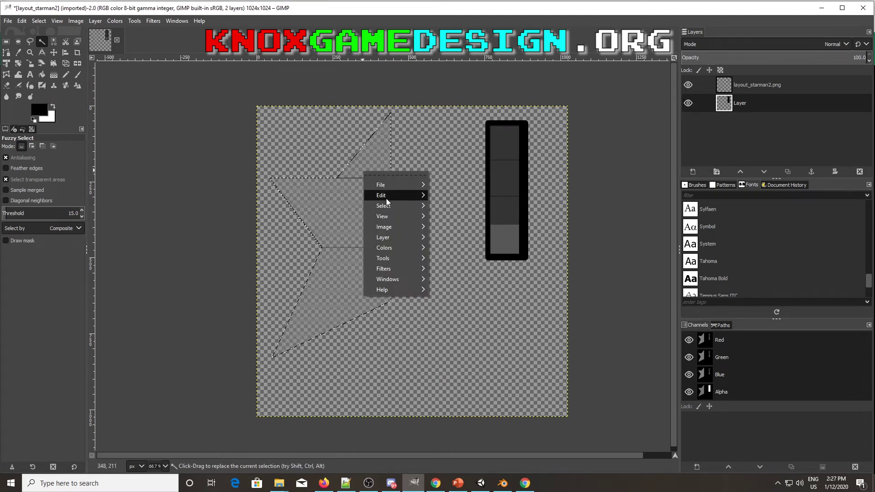
pyautogui.moveTo(387, 199)
pyautogui.click(463, 354)
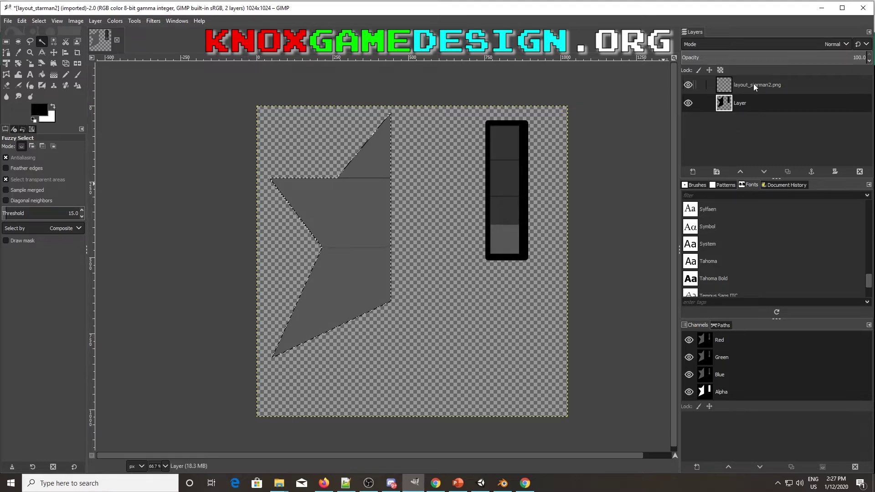
# Check the UV layout in Blender, return to GIMP and turn the lower paint layer's alpha into a selection
pyautogui.click(503, 483)
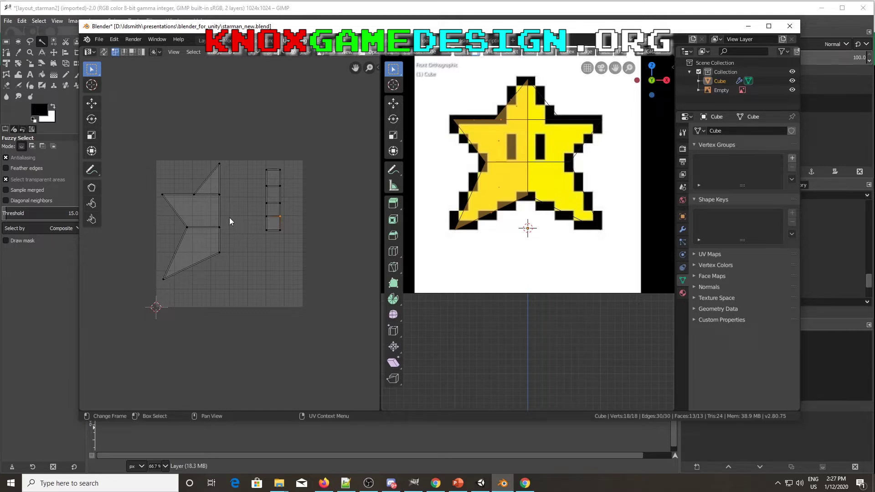
pyautogui.click(414, 484)
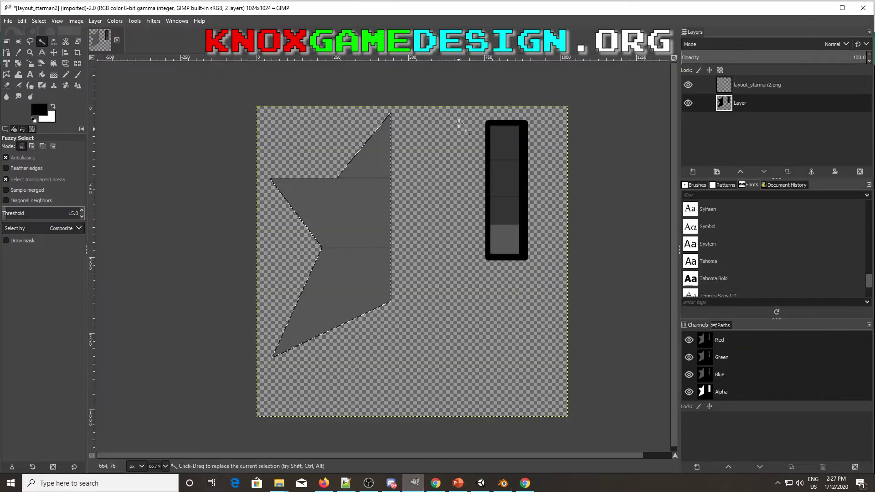
pyautogui.click(760, 90)
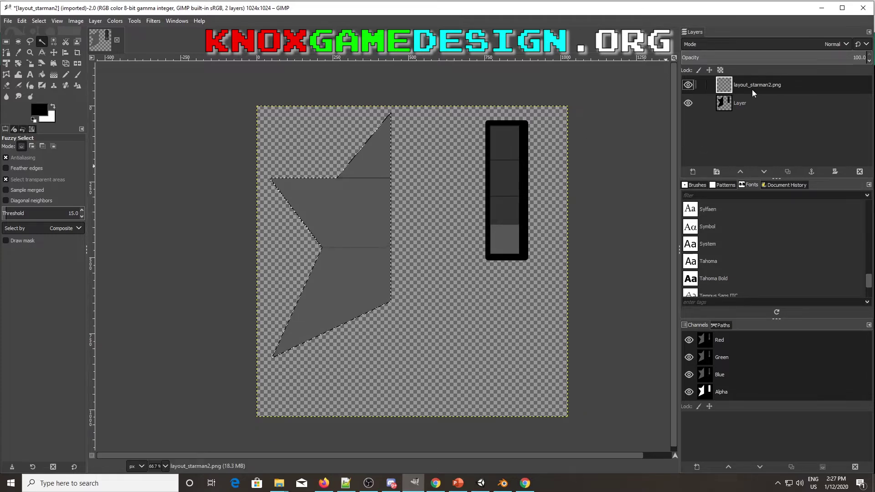
pyautogui.rightClick(745, 103)
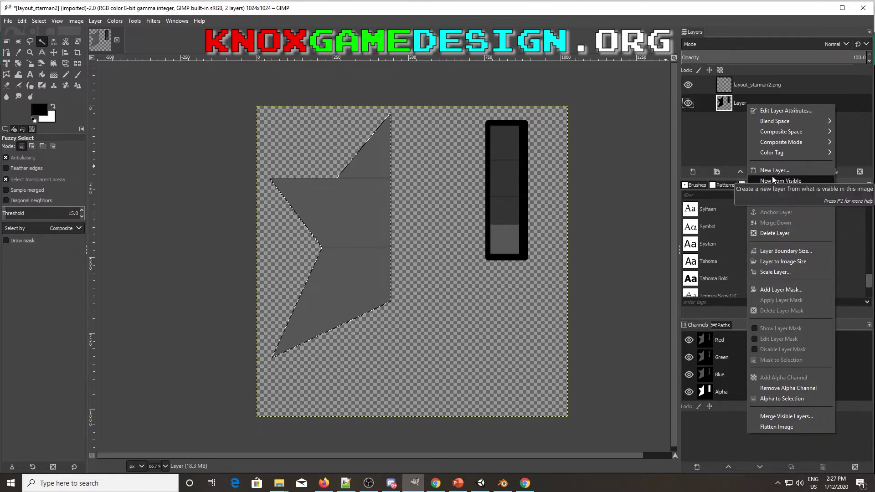
pyautogui.click(787, 398)
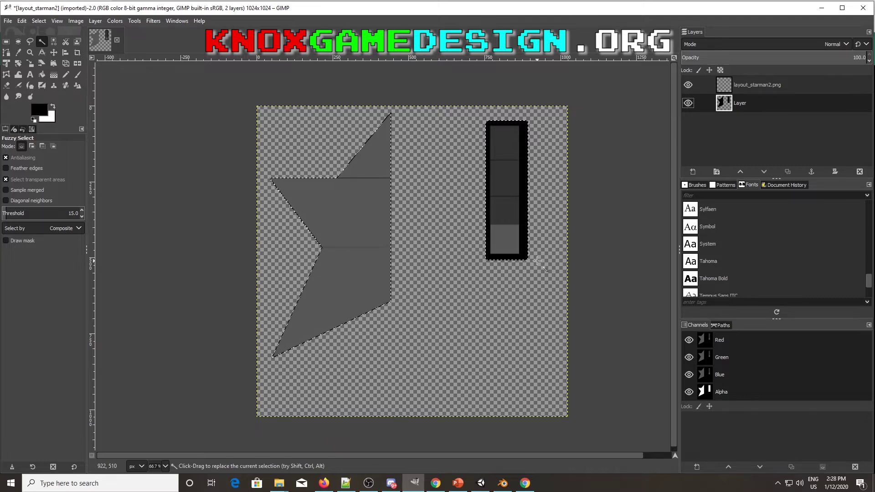
# Make the layout_starman2.png layer active, hide the lower paint layer and clear the current selection
pyautogui.click(752, 85)
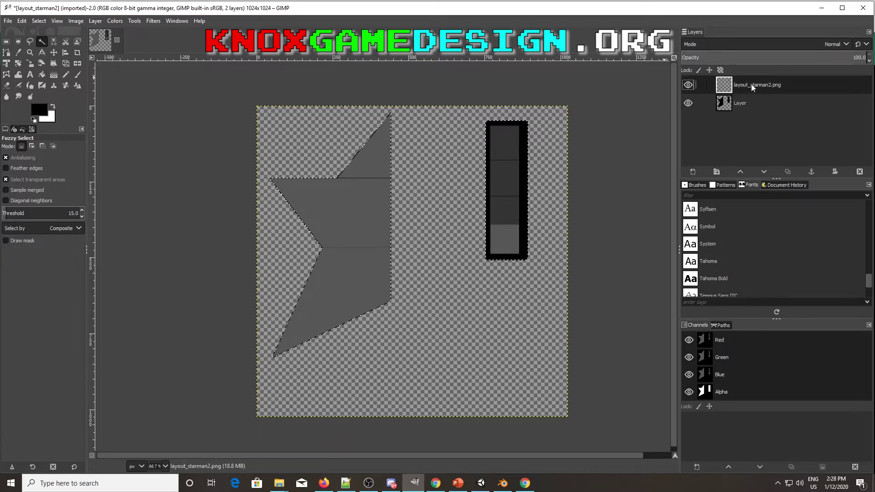
pyautogui.click(689, 104)
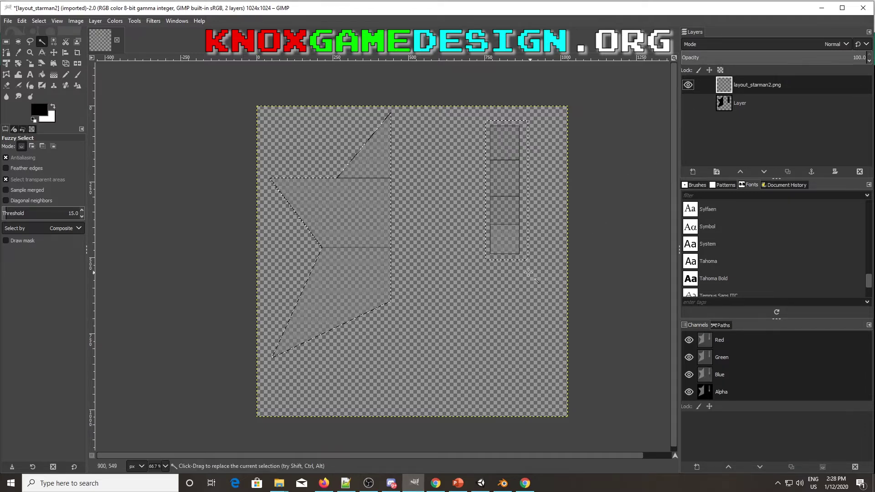
pyautogui.click(6, 41)
pyautogui.click(408, 354)
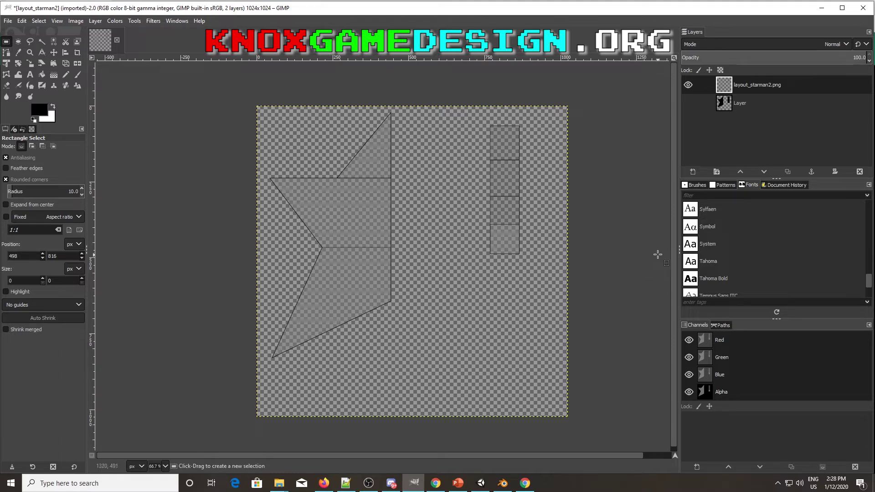
# Try turning the layout_starman2.png layer's alpha into a selection and growing it by 2 px
pyautogui.rightClick(746, 86)
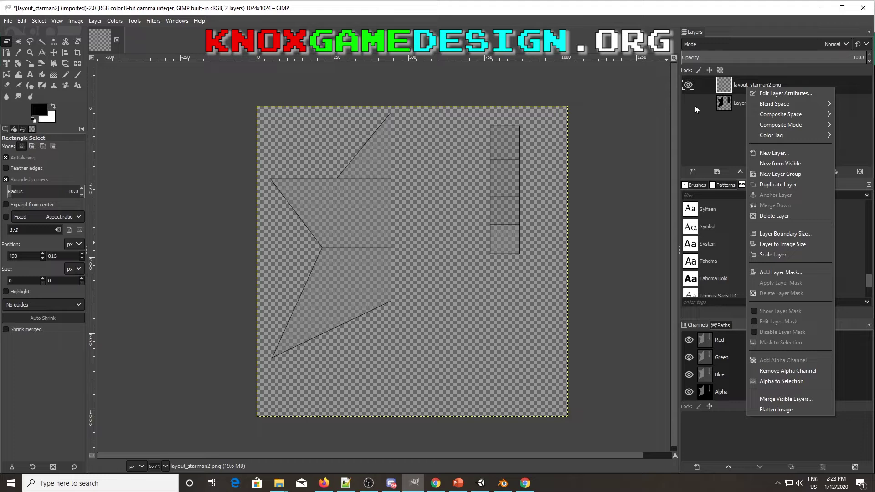
pyautogui.click(794, 382)
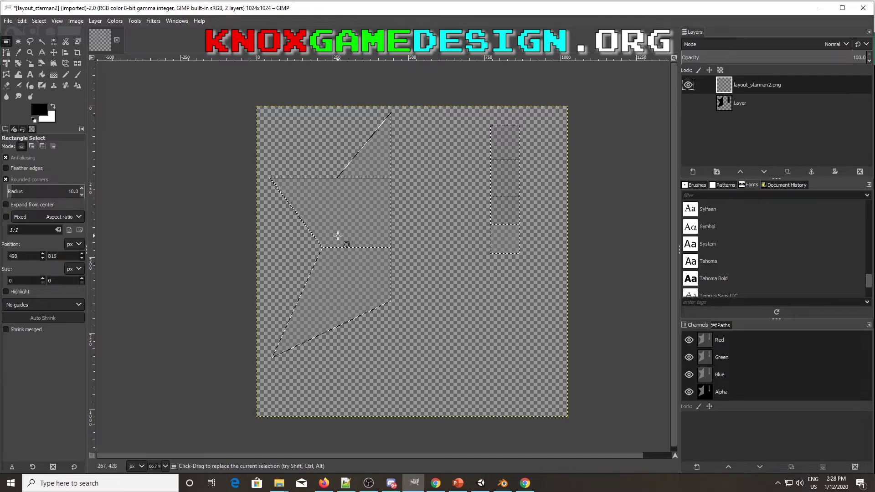
pyautogui.rightClick(431, 201)
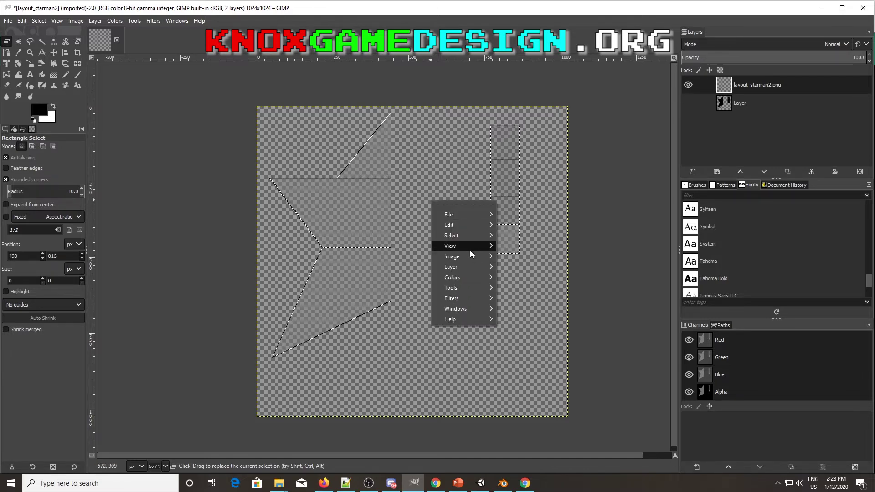
pyautogui.moveTo(469, 236)
pyautogui.click(524, 355)
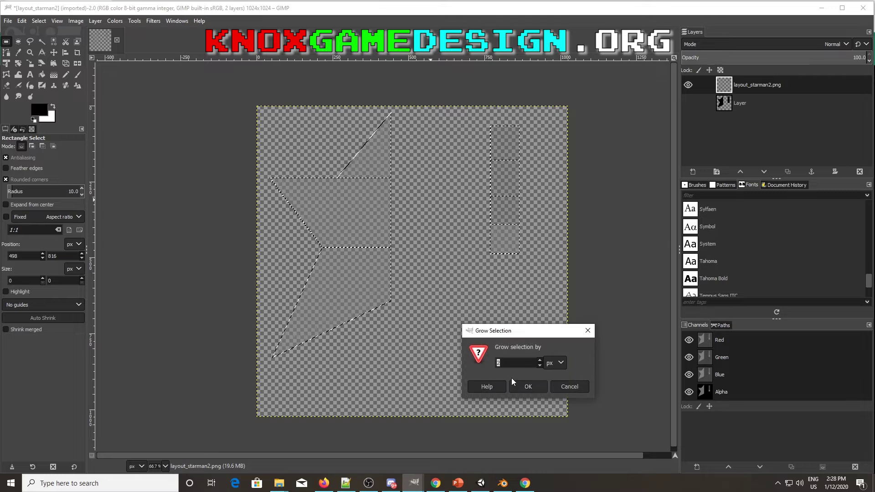
pyautogui.click(525, 387)
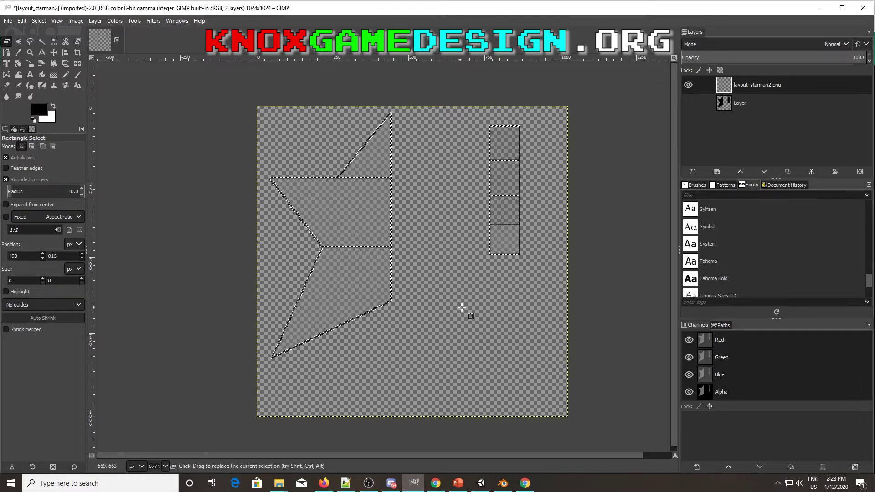
# Show the lower paint layer again, clear the selection and select all three half-star sections with Fuzzy Select
pyautogui.click(689, 104)
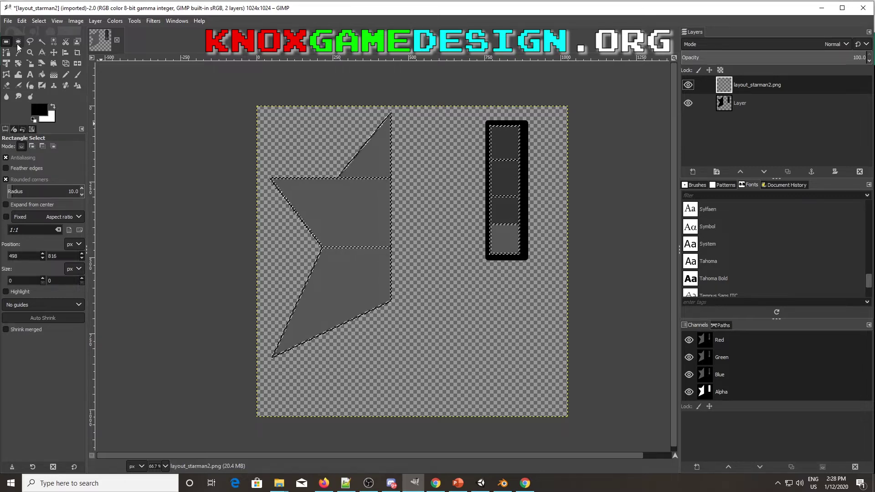
pyautogui.click(42, 41)
pyautogui.click(400, 177)
pyautogui.hotkey('ctrl', 'shift', 'a')
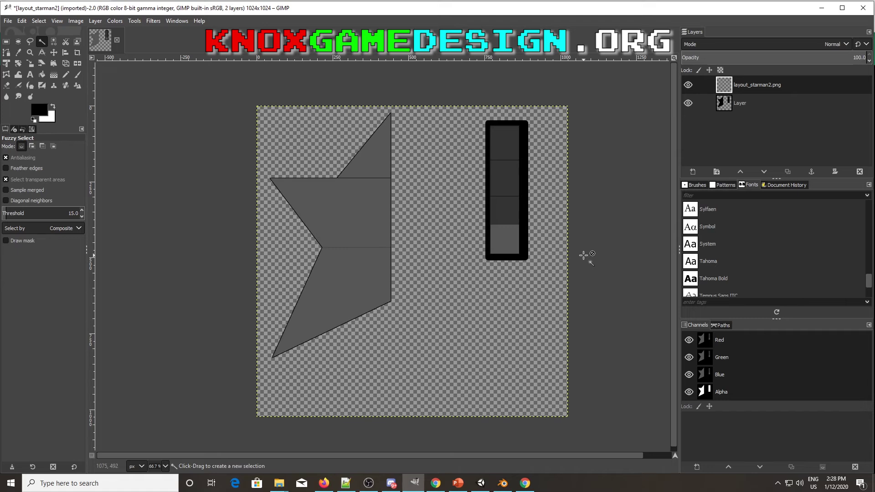
pyautogui.click(372, 156)
pyautogui.keyDown('shift'); pyautogui.click(358, 235); pyautogui.keyUp('shift')
pyautogui.keyDown('shift'); pyautogui.click(354, 285); pyautogui.keyUp('shift')
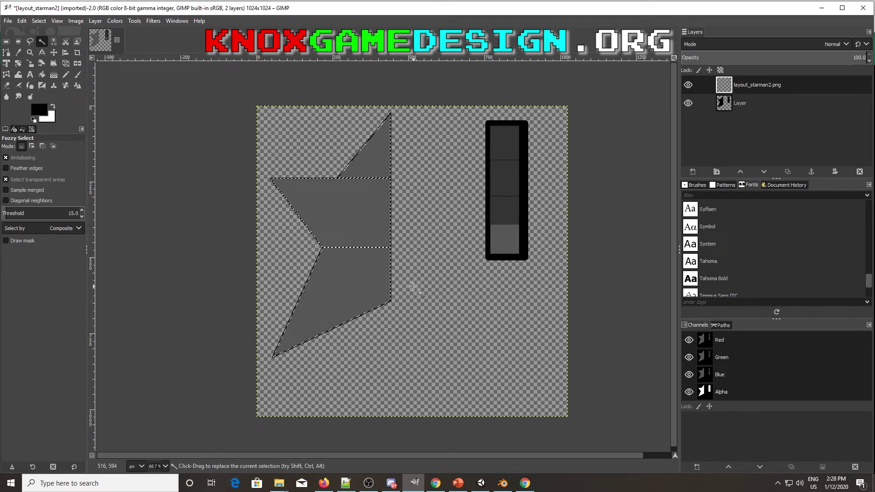
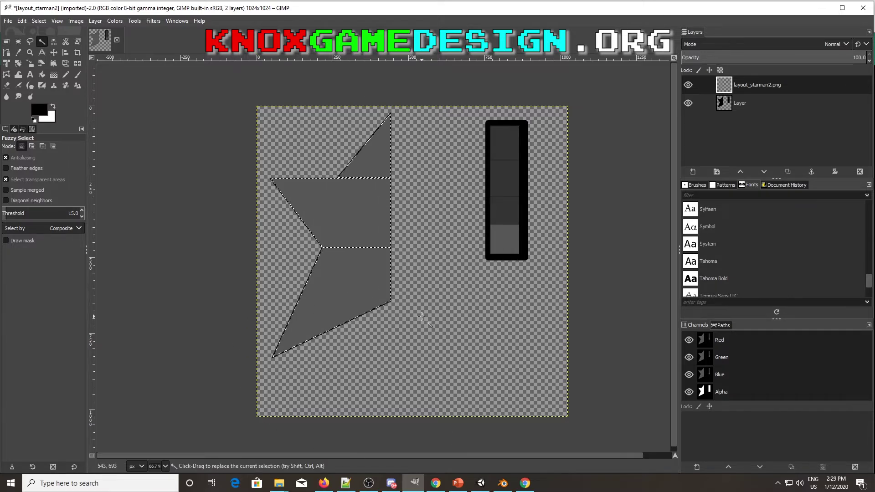
# Grow the half-star selection by 2 px to cover the dividing lines and shrink it by 16 px for an inset border
pyautogui.rightClick(354, 209)
pyautogui.moveTo(374, 241)
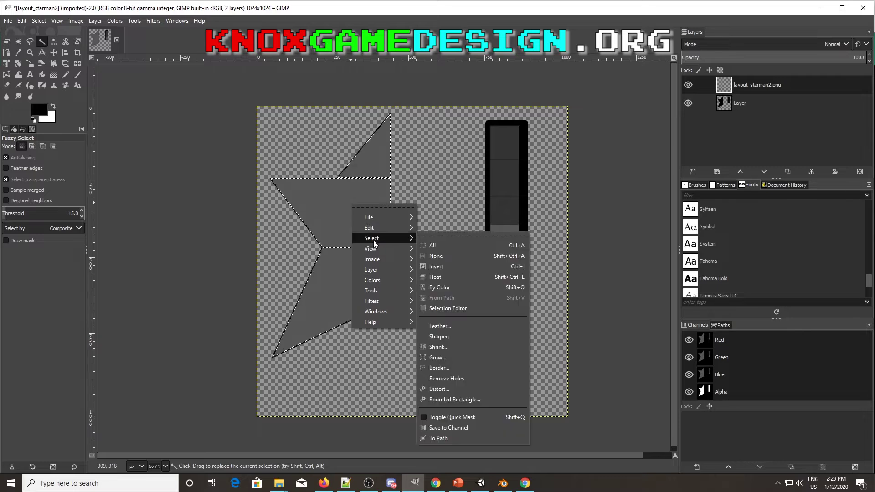
pyautogui.click(449, 356)
pyautogui.click(454, 389)
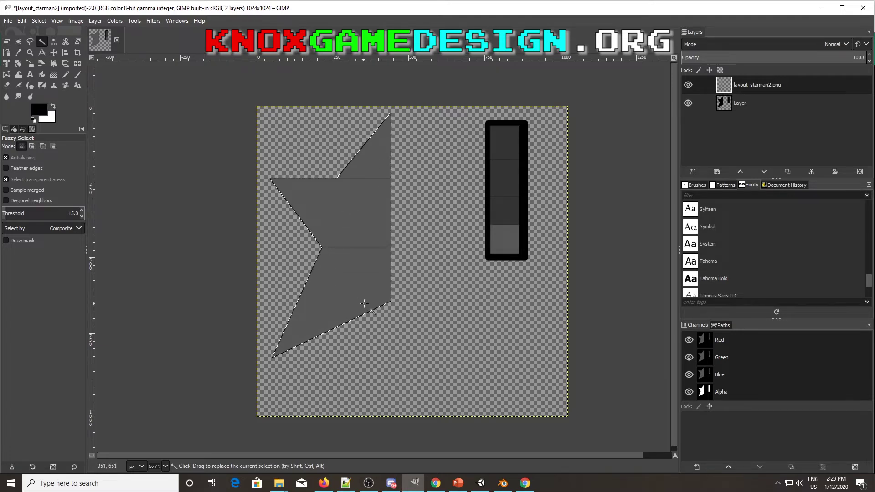
pyautogui.rightClick(362, 218)
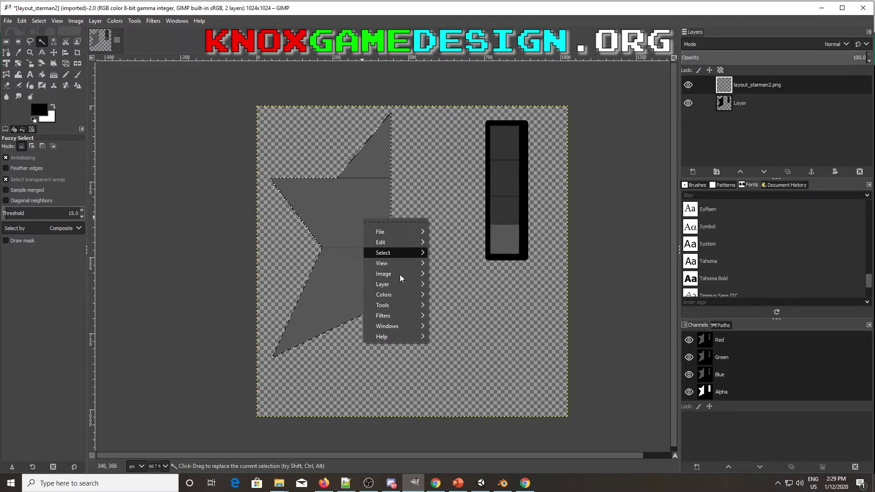
pyautogui.moveTo(398, 251)
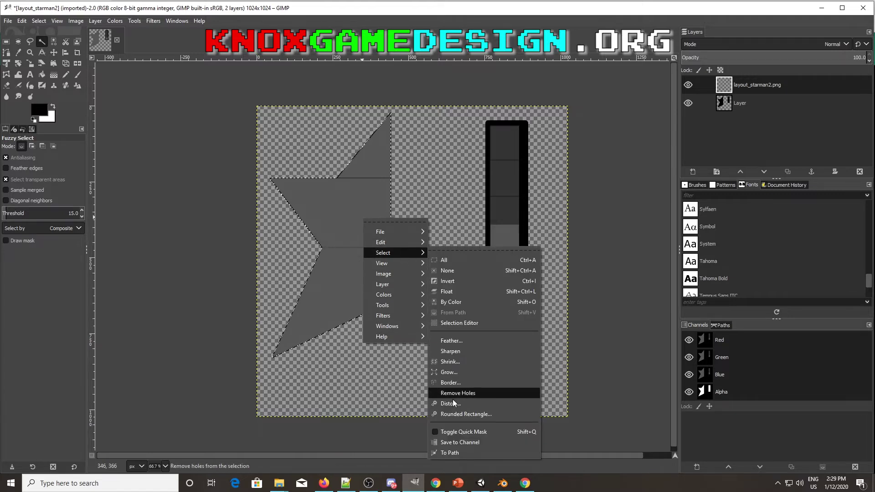
pyautogui.click(461, 364)
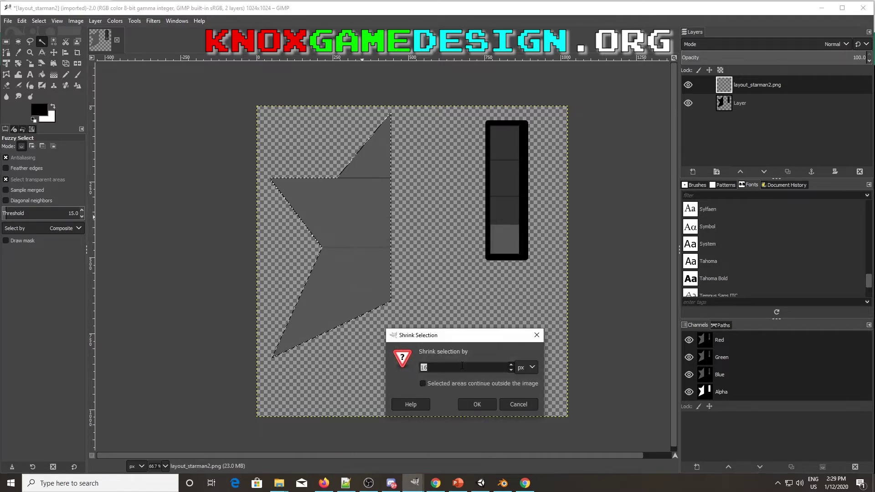
pyautogui.click(478, 404)
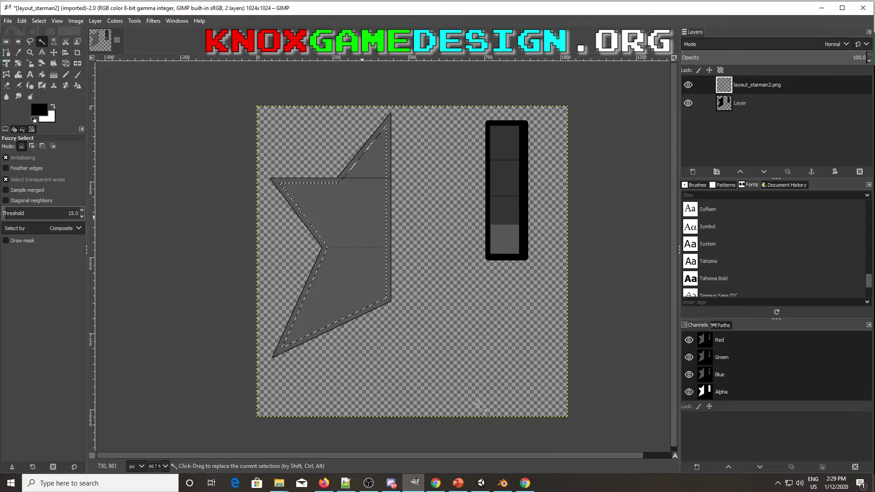
# Set the foreground color to yellow, fef30d
pyautogui.click(40, 110)
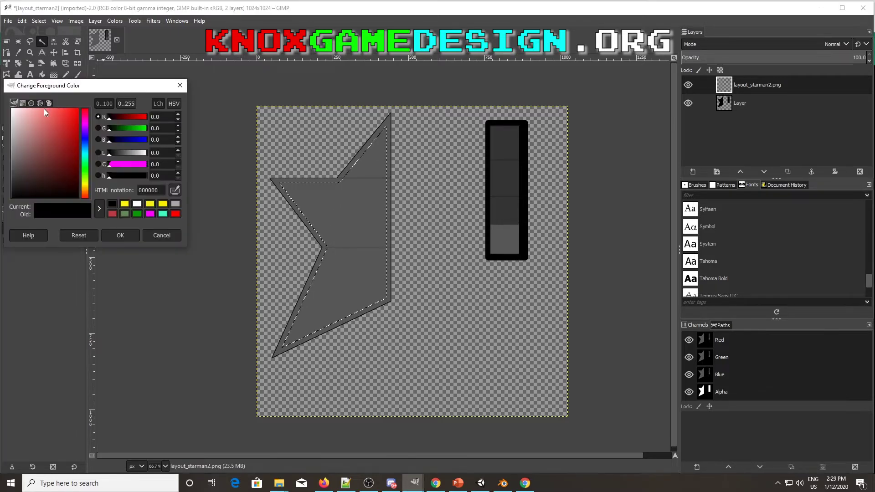
pyautogui.click(124, 203)
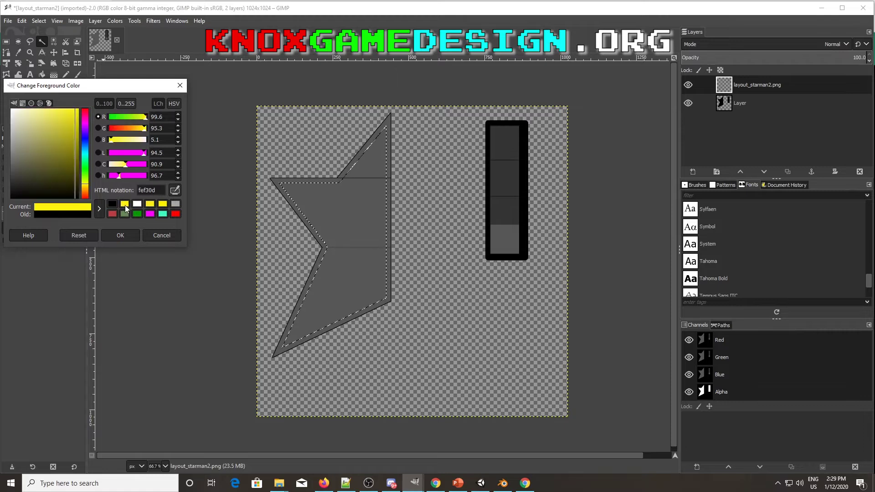
pyautogui.click(127, 237)
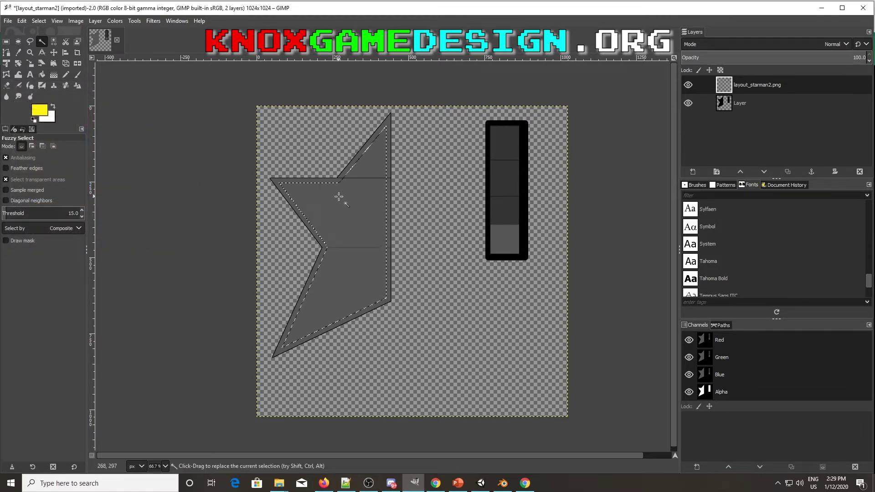
# Try filling the inset selection on the layout_starman2.png layer with yellow and undo the fill
pyautogui.rightClick(354, 226)
pyautogui.moveTo(373, 254)
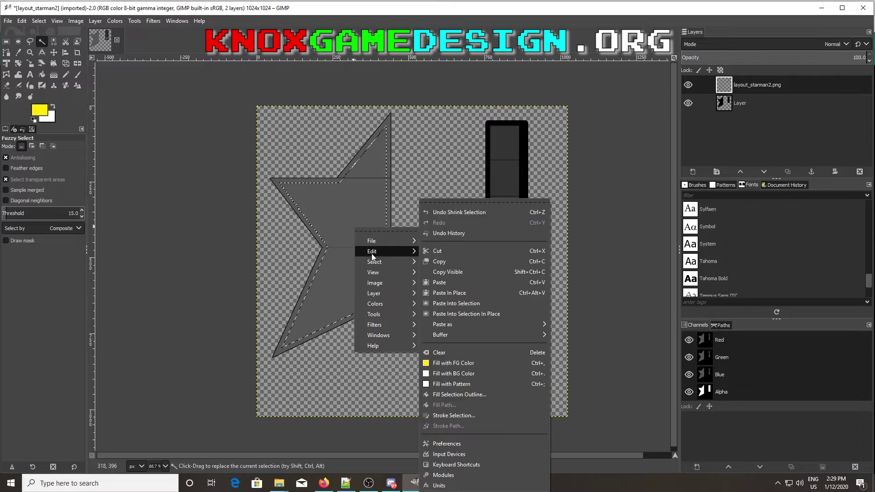
pyautogui.click(479, 363)
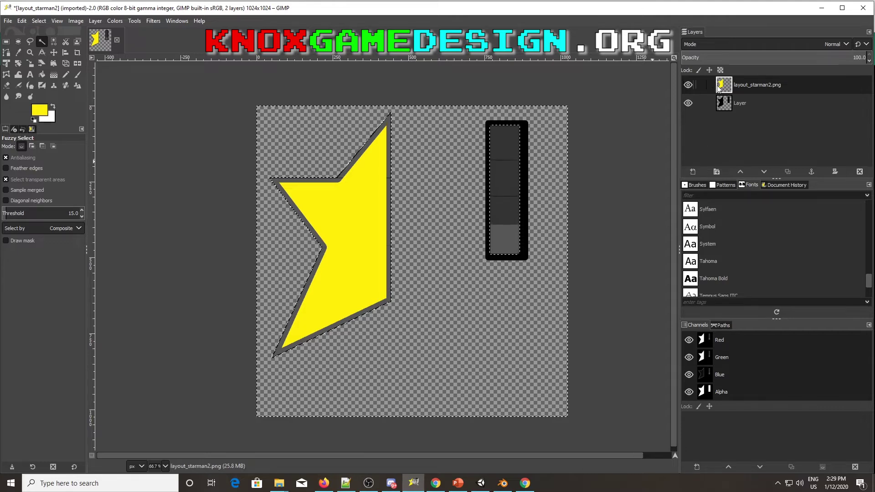
pyautogui.hotkey('ctrl', 'z')
pyautogui.hotkey('ctrl', 'z')
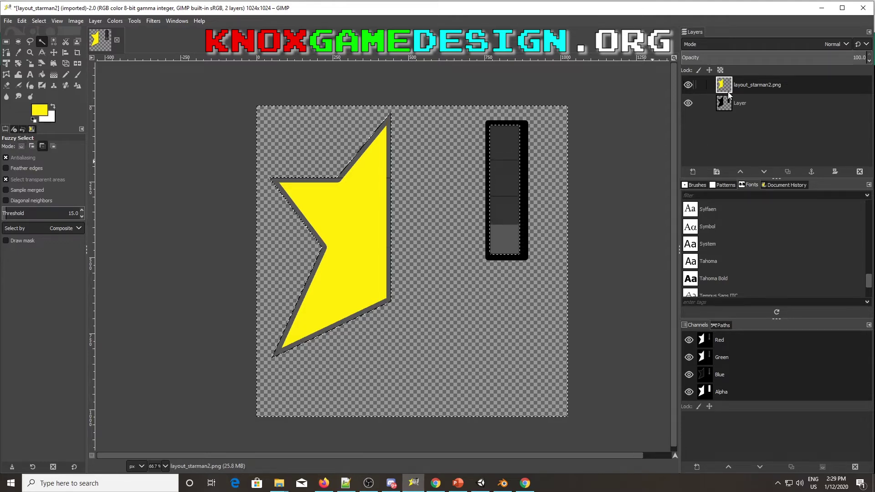
pyautogui.hotkey('ctrl', 'z')
# Fill the inset half-star selection on the lower paint layer with the yellow foreground color and clear the selection
pyautogui.click(730, 101)
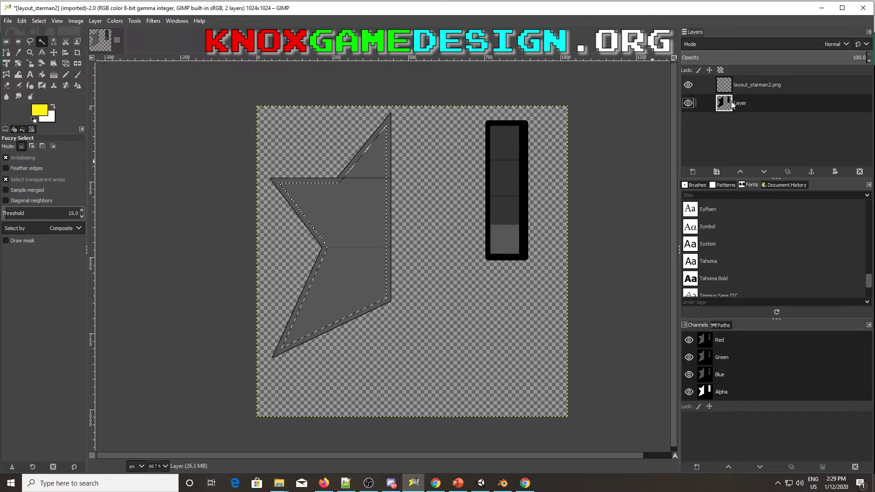
pyautogui.rightClick(373, 217)
pyautogui.moveTo(384, 240)
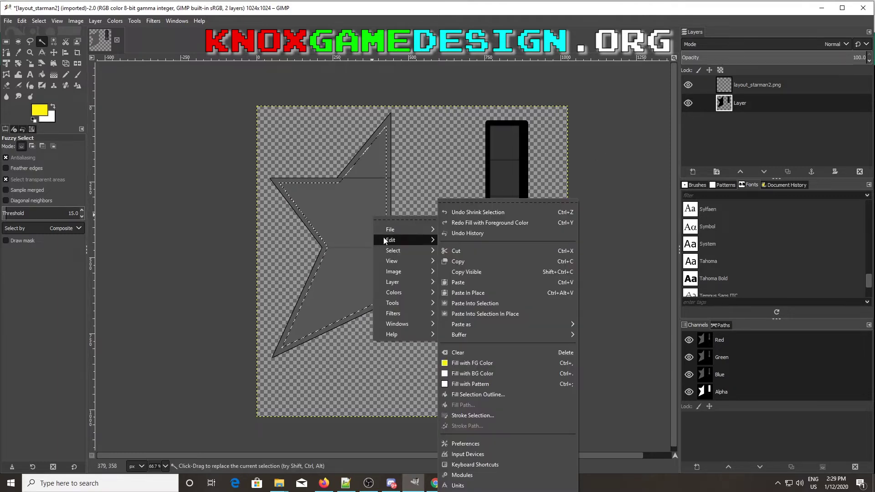
pyautogui.click(510, 361)
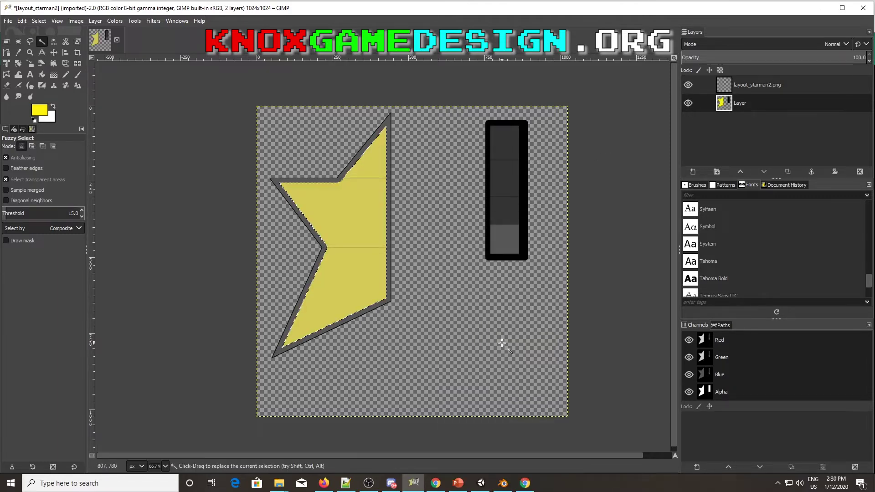
pyautogui.click(6, 42)
pyautogui.click(324, 147)
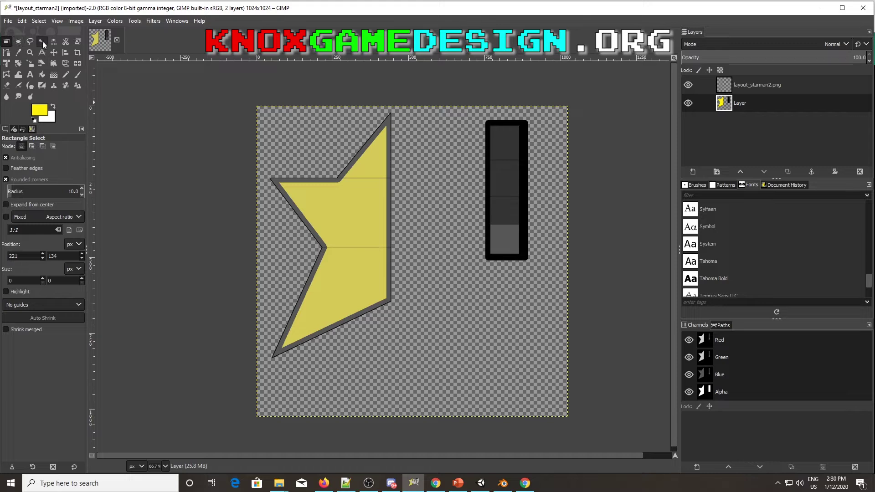
# Outline a narrow vertical strip over the dark border on the half-star's straight center edge with Free Select
pyautogui.click(29, 43)
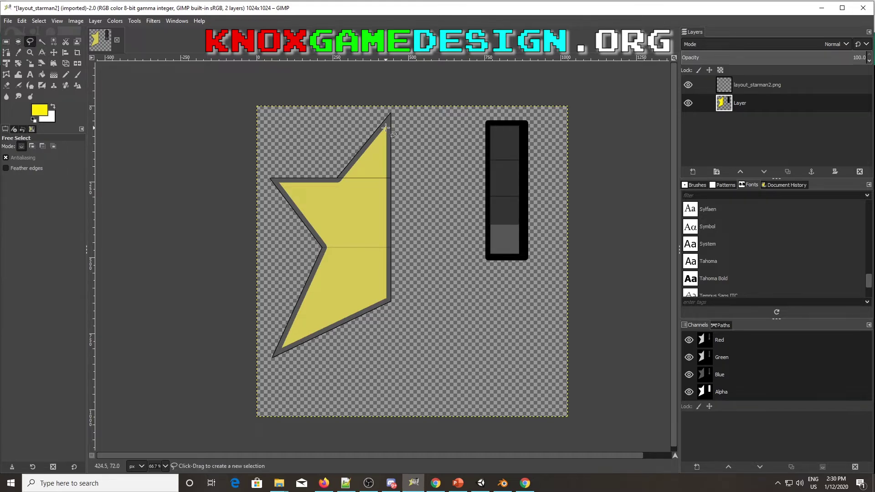
pyautogui.keyDown('shift'); pyautogui.click(392, 114); pyautogui.keyUp('shift')
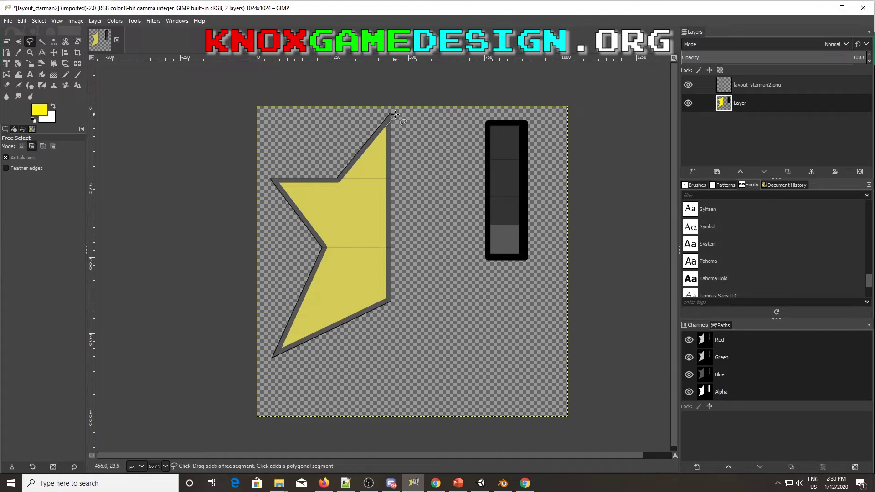
pyautogui.click(397, 293)
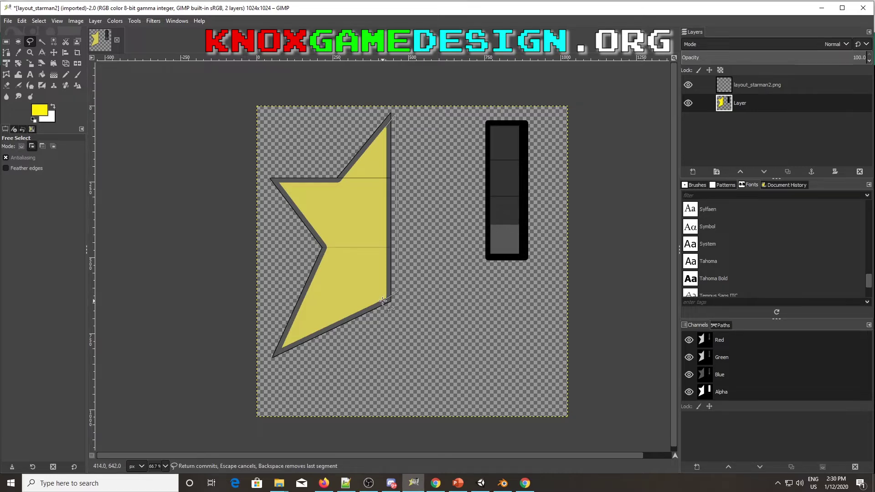
pyautogui.keyDown('shift'); pyautogui.click(382, 300); pyautogui.keyUp('shift')
pyautogui.click(383, 134)
pyautogui.press('Return')
# Fill the strip along the half-star's straight edge with the yellow foreground color and clear the selection
pyautogui.rightClick(388, 195)
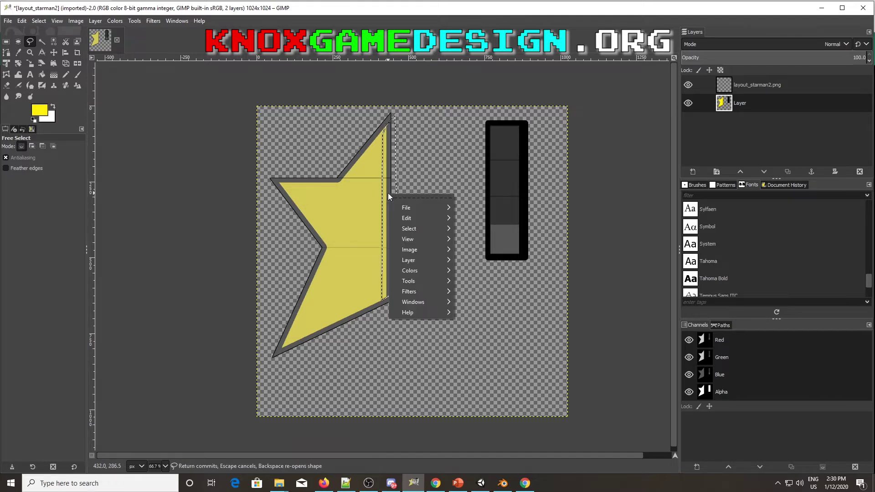
pyautogui.moveTo(412, 219)
pyautogui.click(501, 363)
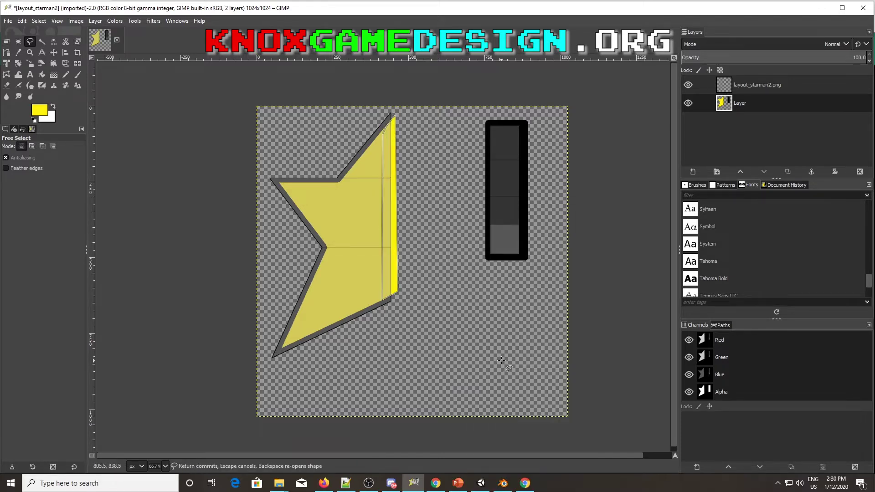
pyautogui.press('r')
pyautogui.click(417, 215)
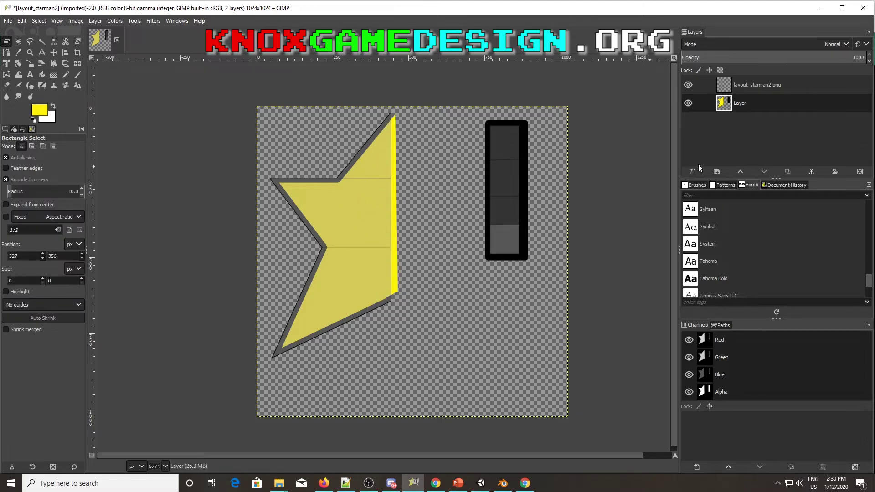
# Add a 1024 × 1024 px transparent layer and select a rounded-corner eye rectangle about 37 × 109 px near the half-star's center edge
pyautogui.click(692, 173)
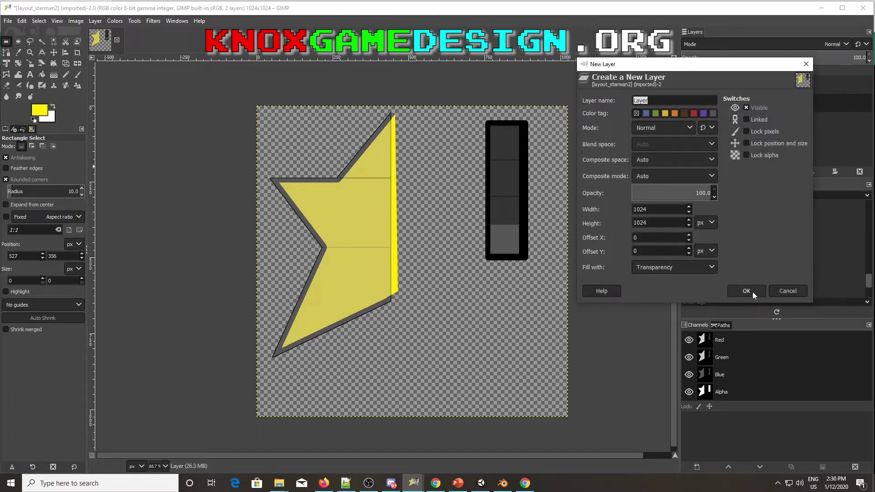
pyautogui.click(752, 294)
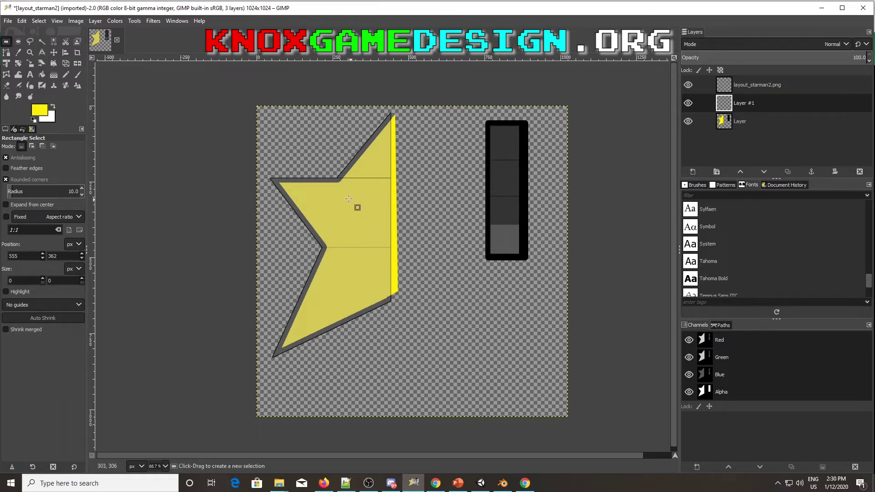
pyautogui.moveTo(363, 194); pyautogui.dragTo(374, 226)
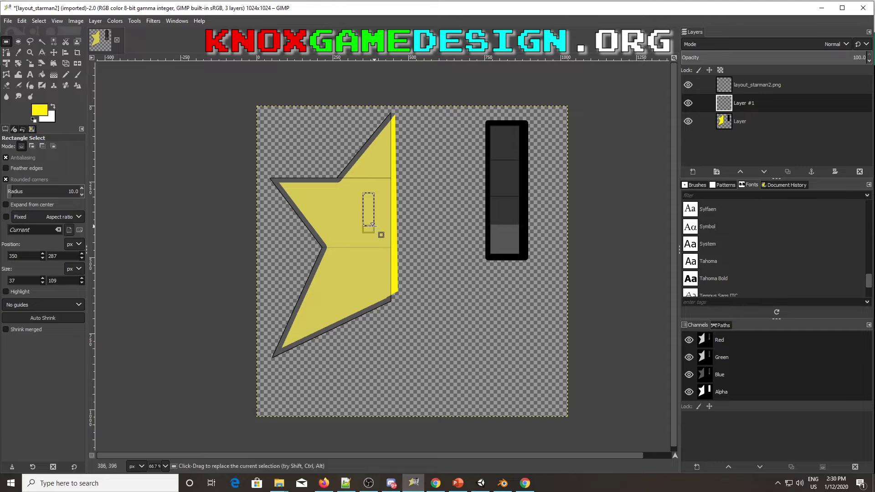
pyautogui.click(6, 180)
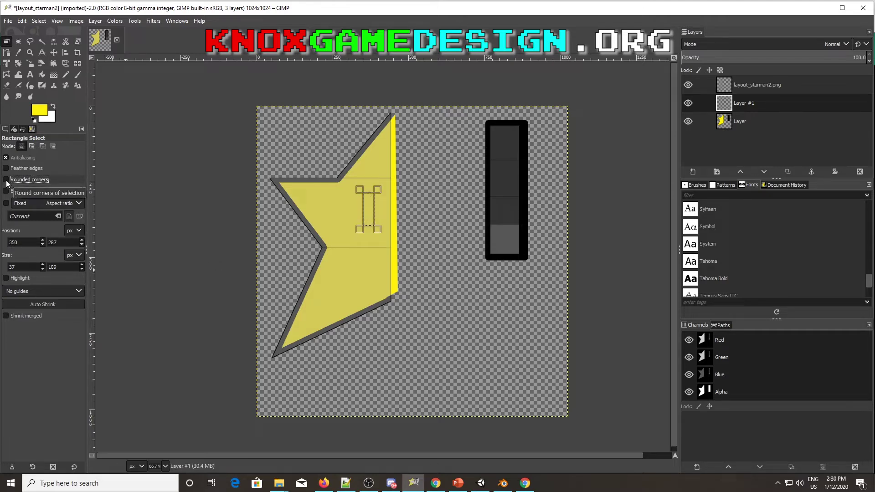
pyautogui.click(6, 179)
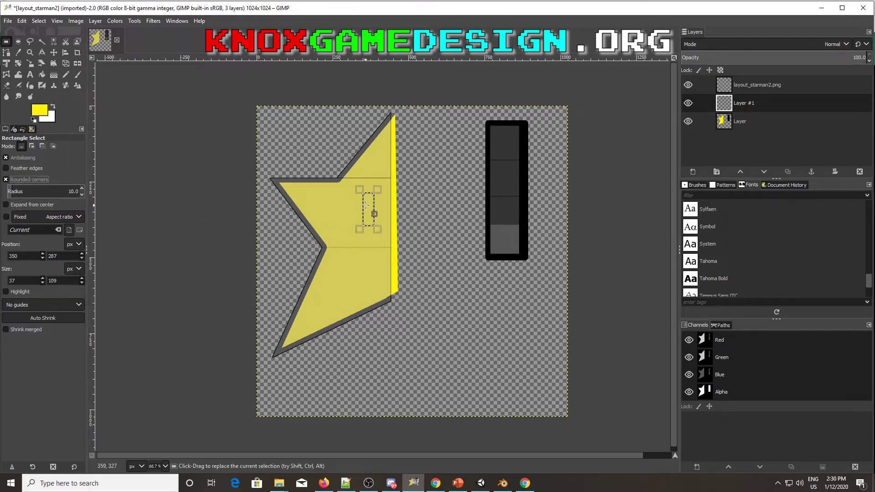
# Reset the colors to default black and white, fill the eye selection with the black foreground color, and clear the selection
pyautogui.click(34, 120)
pyautogui.rightClick(369, 206)
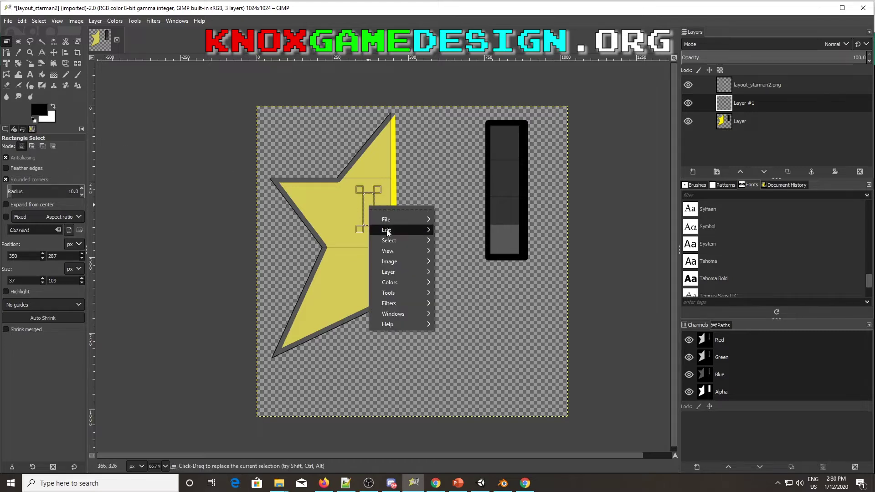
pyautogui.moveTo(402, 229)
pyautogui.click(496, 363)
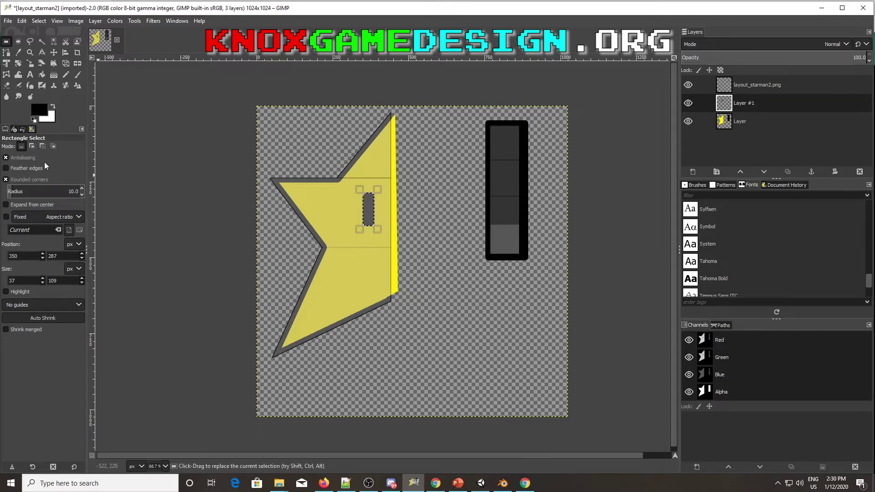
pyautogui.click(217, 240)
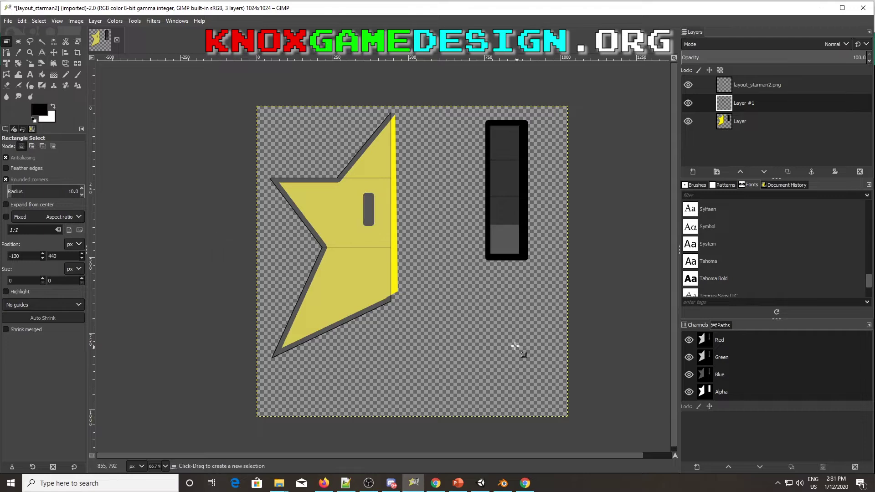
# Hide the layout_starman2.png layer and set the name for saving the image to texture_starman2.xcf in the blender_for_unity folder
pyautogui.click(689, 85)
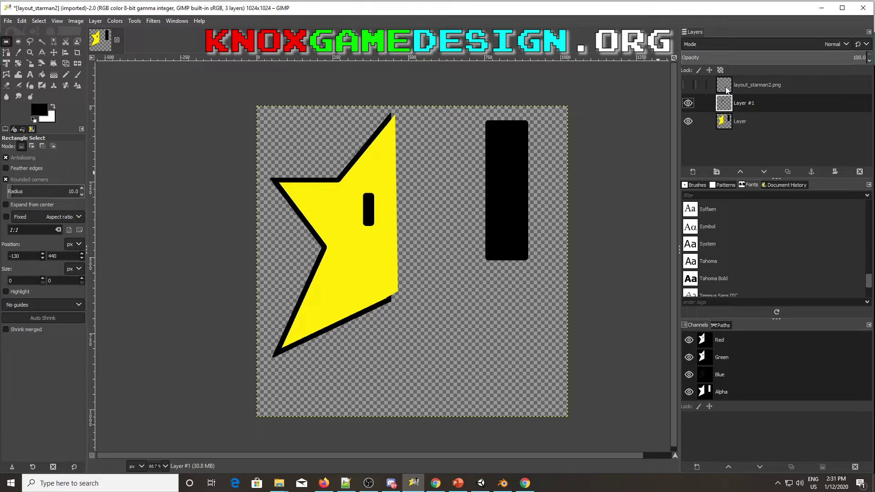
pyautogui.click(9, 21)
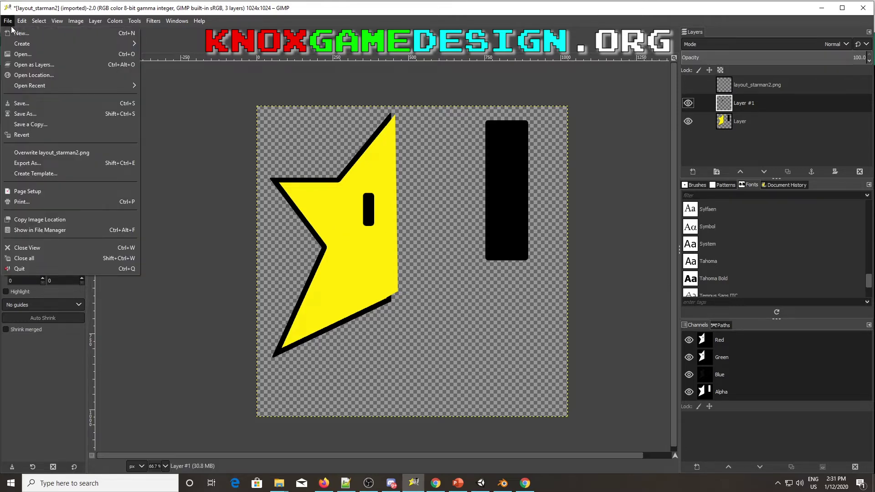
pyautogui.click(27, 114)
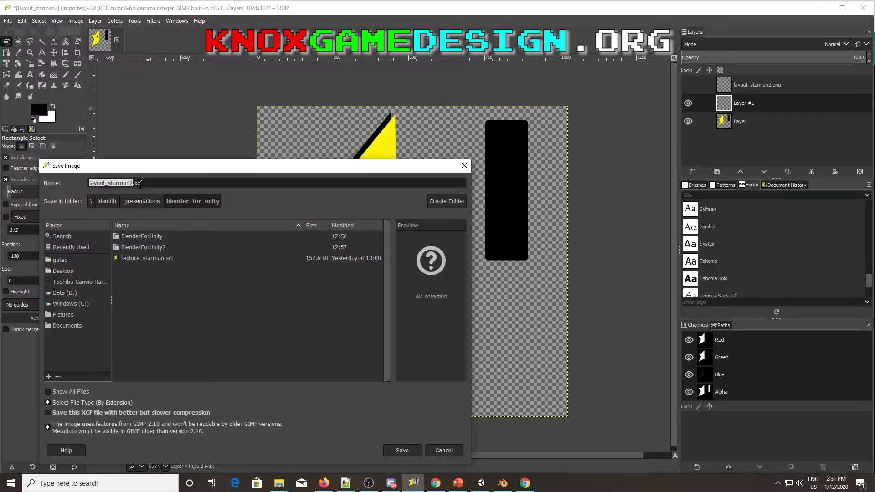
pyautogui.click(134, 183)
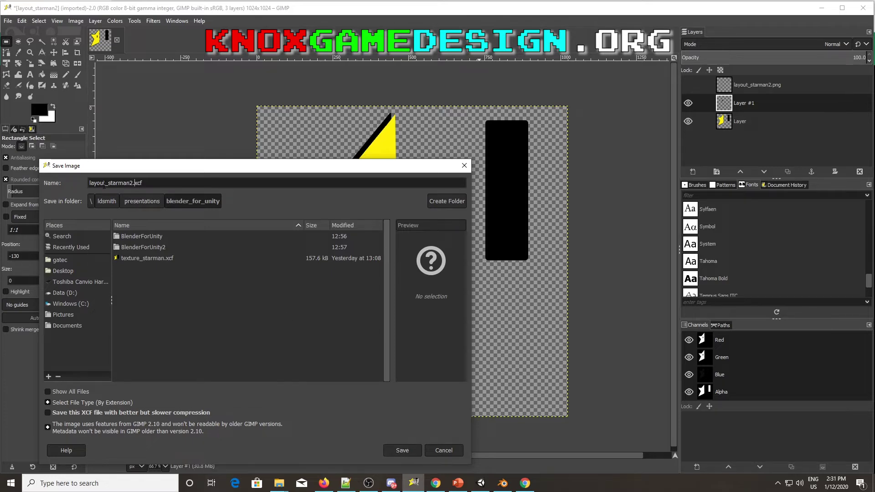
pyautogui.hotkey('shift', 'Home')
pyautogui.write('texture')
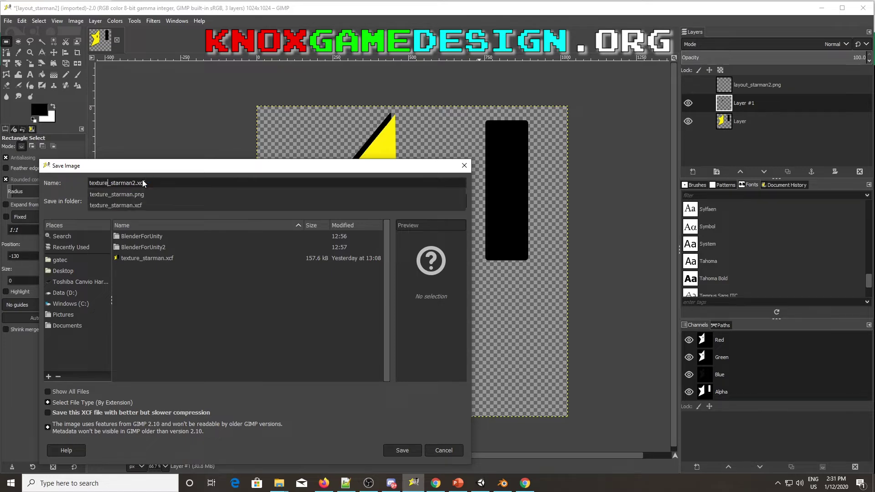
# Save the image as texture_starman2.xcf and export it as texture_starman2.png in the blender_for_unity folder
pyautogui.press('Escape')
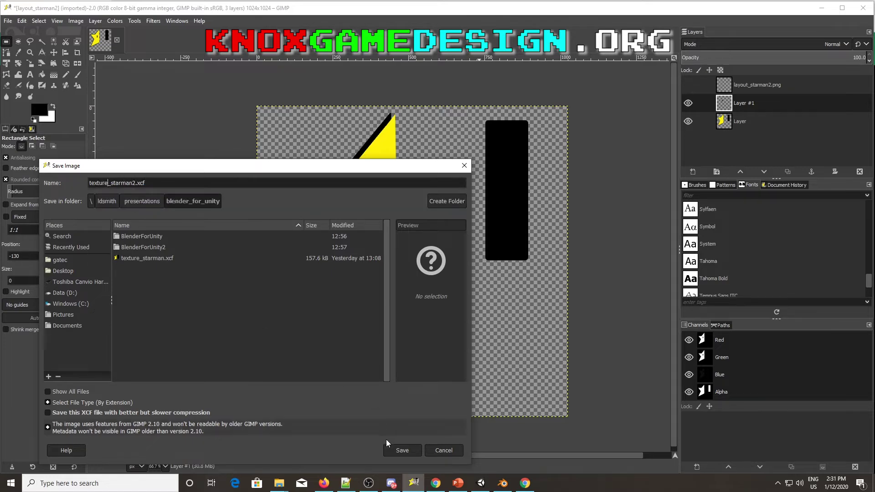
pyautogui.click(402, 450)
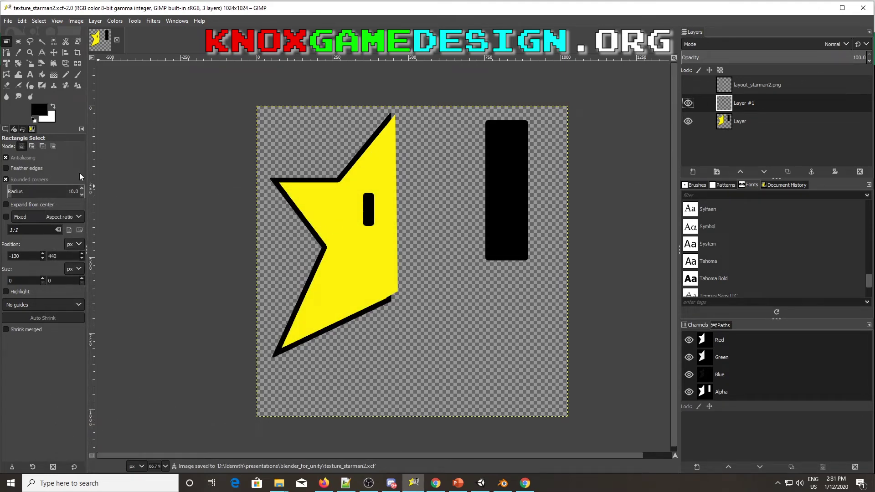
pyautogui.click(7, 21)
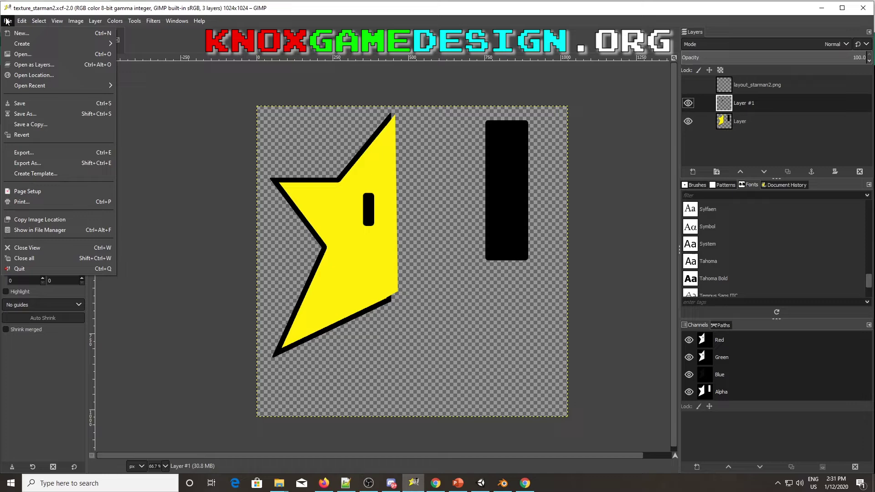
pyautogui.click(37, 163)
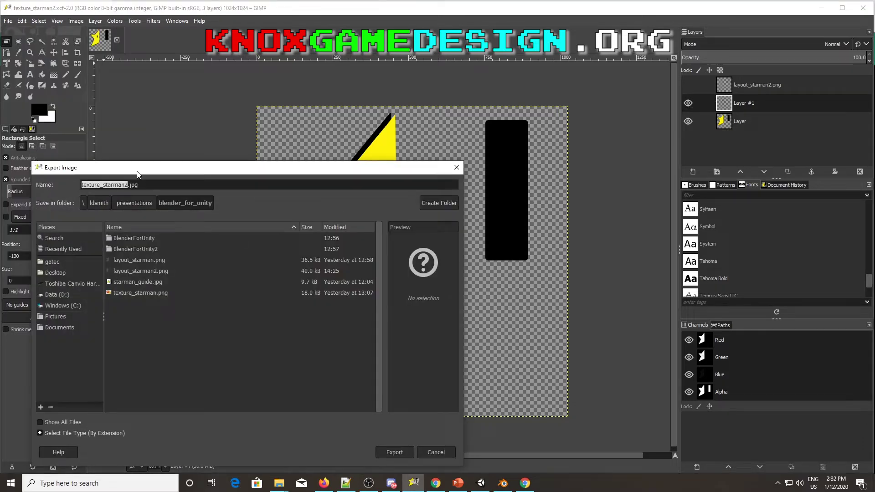
pyautogui.click(138, 185)
pyautogui.write('png')
pyautogui.click(391, 452)
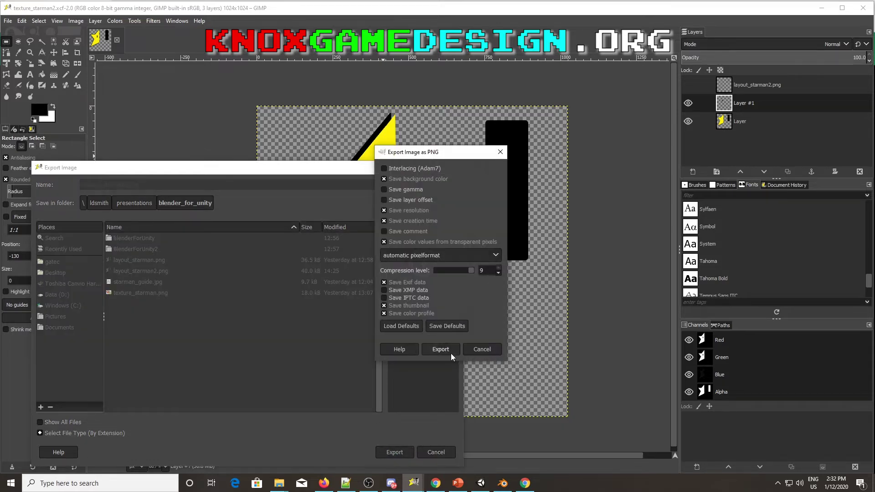
pyautogui.click(440, 349)
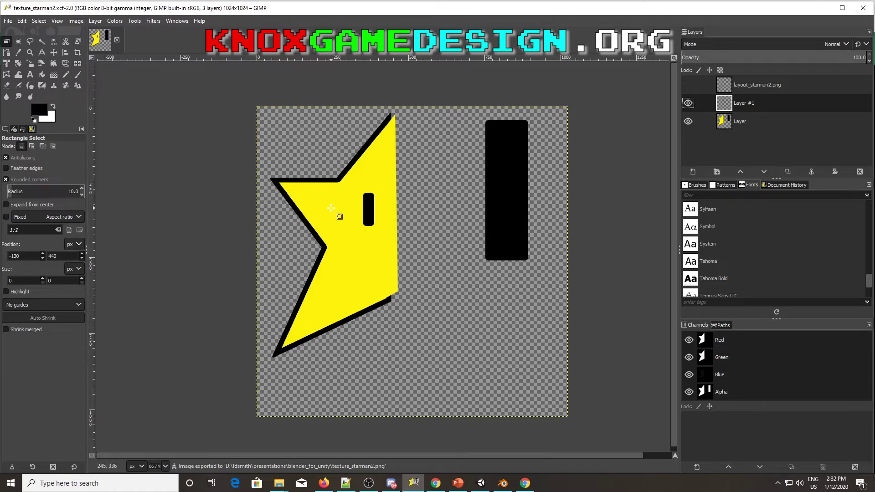
# Switch to Blender and open texture_starman2.png as the image behind the star's UV layout
pyautogui.click(821, 12)
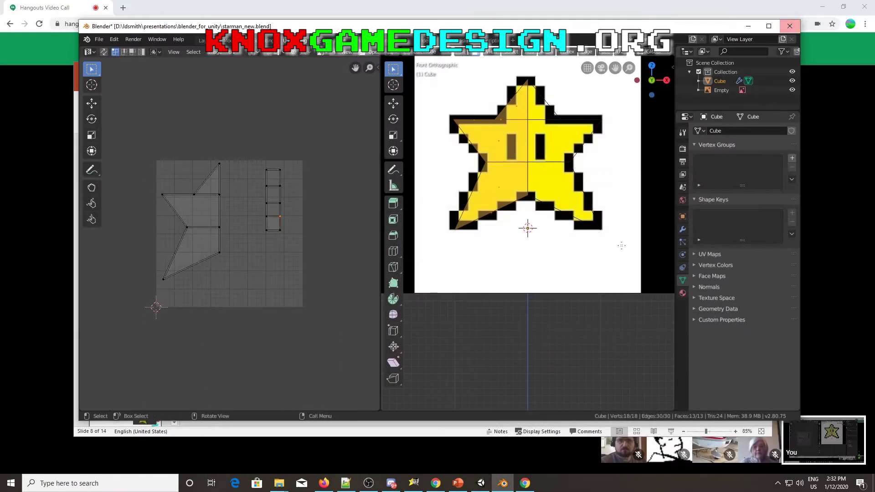
pyautogui.click(235, 133)
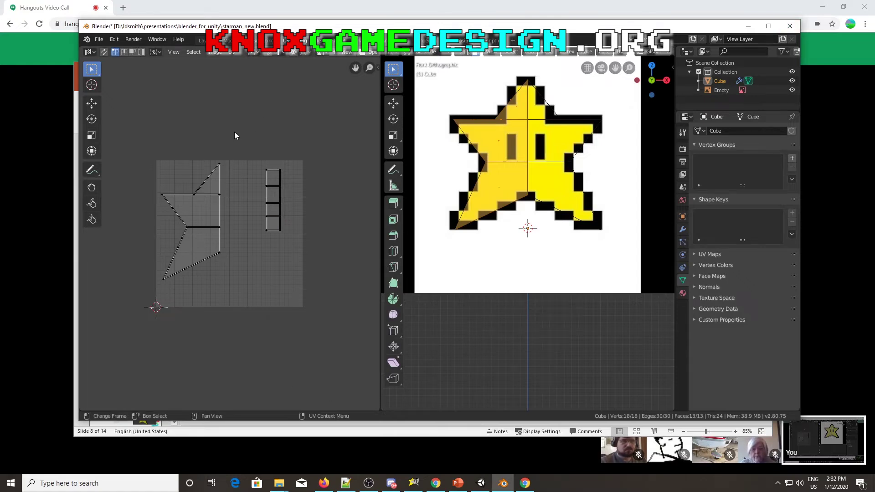
pyautogui.click(216, 52)
pyautogui.click(223, 72)
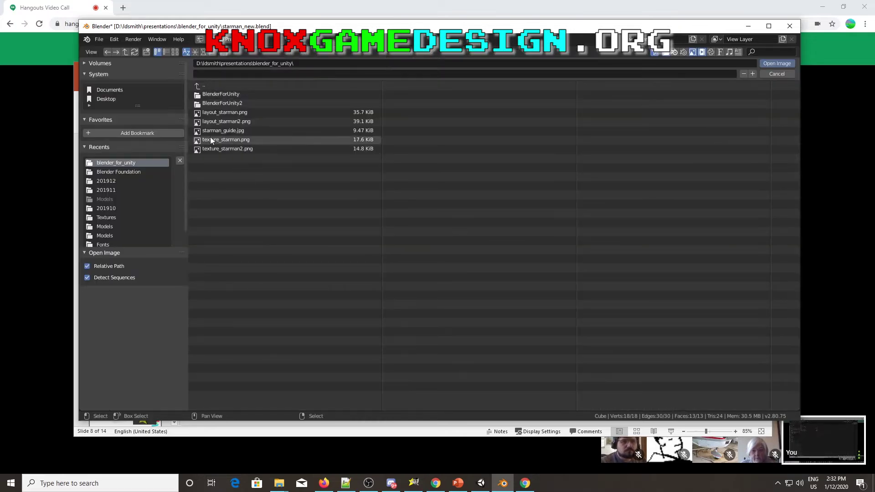
pyautogui.doubleClick(218, 149)
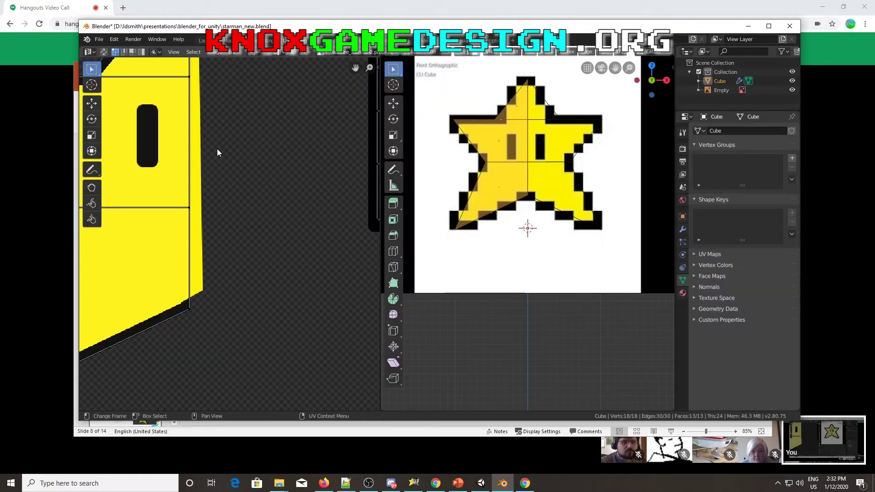
pyautogui.scroll(-4, 264, 224)
pyautogui.moveTo(211, 204)
pyautogui.mouseDown(button='middle')
pyautogui.moveTo(243, 204)
pyautogui.moveTo(223, 204)
pyautogui.mouseUp(button='middle')
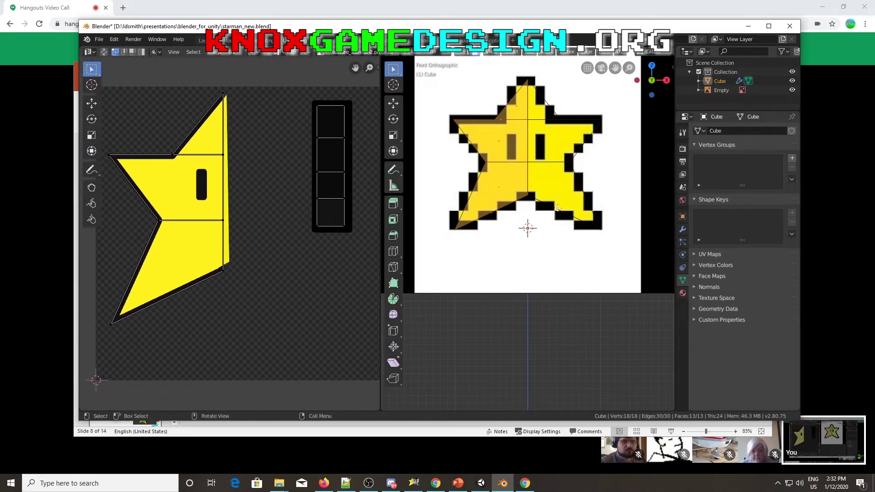
# Deselect the mesh and set the 3D viewport shading to Look Dev
pyautogui.click(531, 216)
pyautogui.press('z')
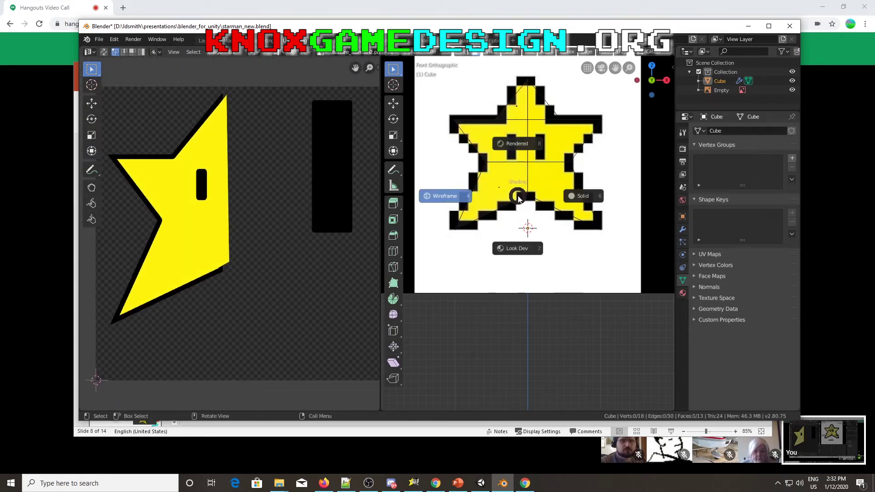
pyautogui.click(521, 253)
pyautogui.moveTo(521, 253)
pyautogui.mouseDown(button='middle')
pyautogui.moveTo(641, 251)
pyautogui.moveTo(526, 244)
pyautogui.mouseUp(button='middle')
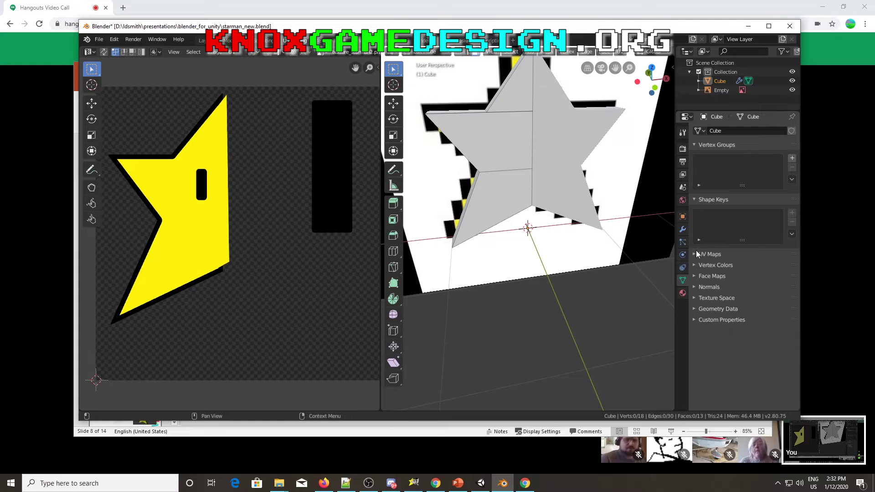
# Give the star material's Base Color an Image Texture and load texture_starman2.png into it
pyautogui.click(683, 293)
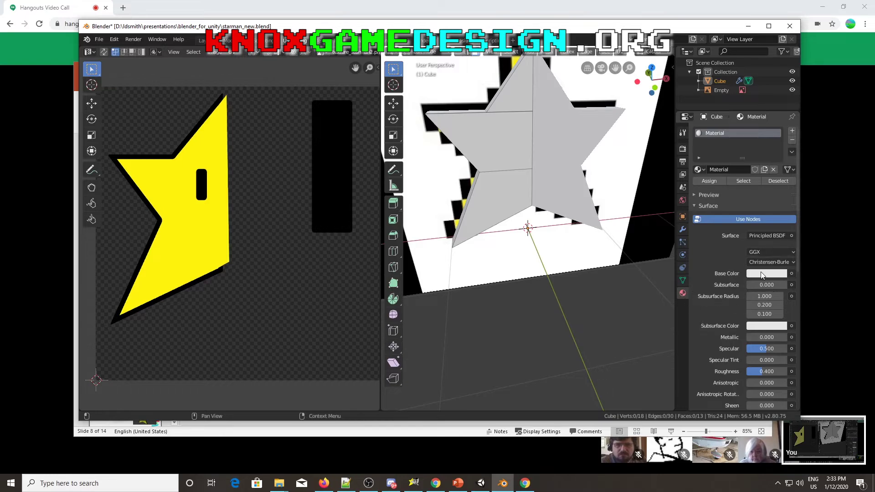
pyautogui.click(792, 274)
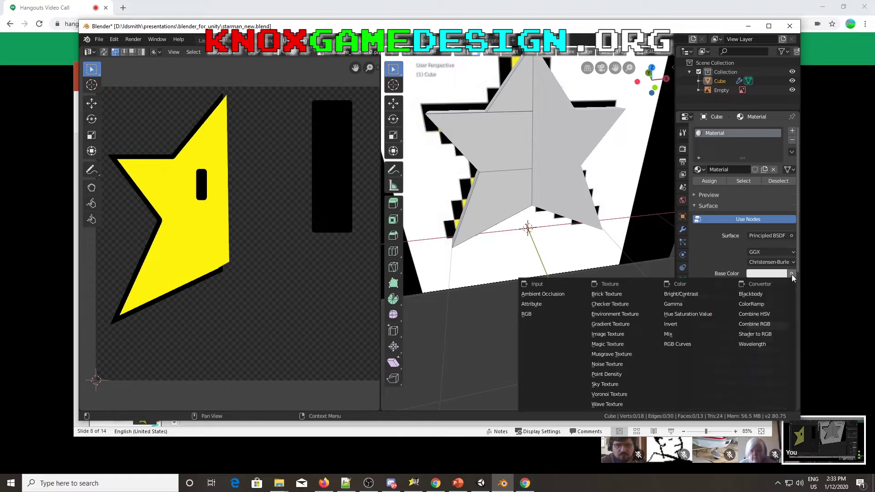
pyautogui.click(608, 335)
pyautogui.moveTo(550, 225); pyautogui.dragTo(581, 236, button='middle')
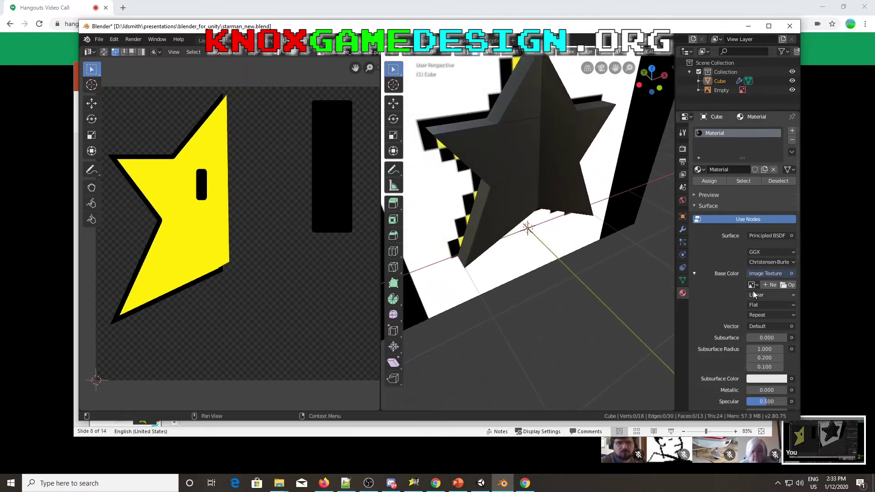
pyautogui.click(791, 286)
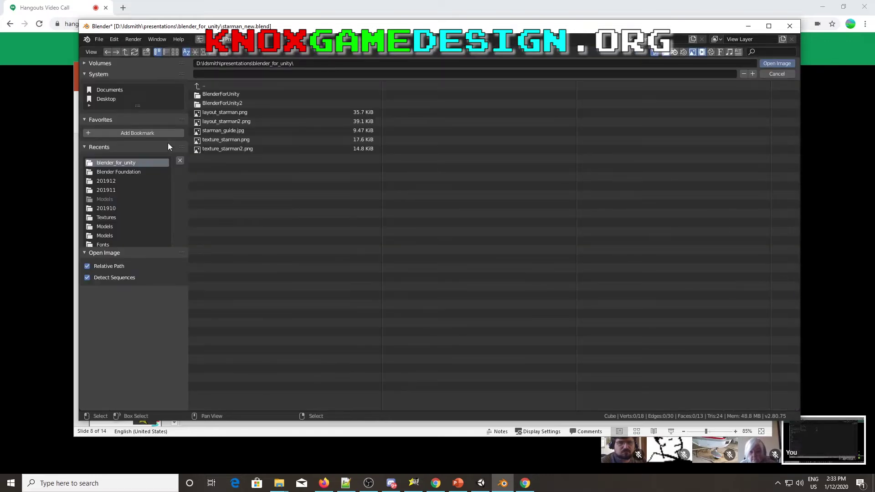
pyautogui.doubleClick(232, 150)
# Examine the textured star from several angles and select the three back faces of its unmirrored half to check their UV mapping
pyautogui.moveTo(473, 231); pyautogui.dragTo(595, 170, button='middle')
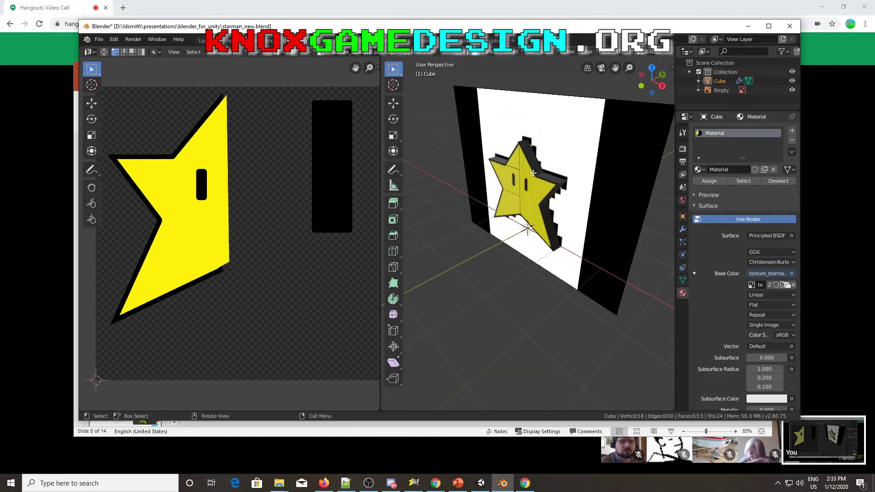
pyautogui.moveTo(595, 170); pyautogui.dragTo(545, 177, button='middle')
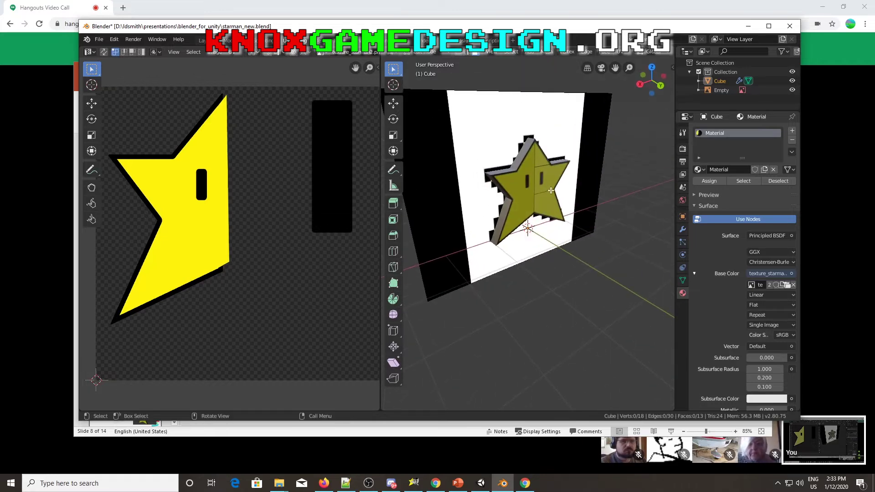
pyautogui.click(545, 164)
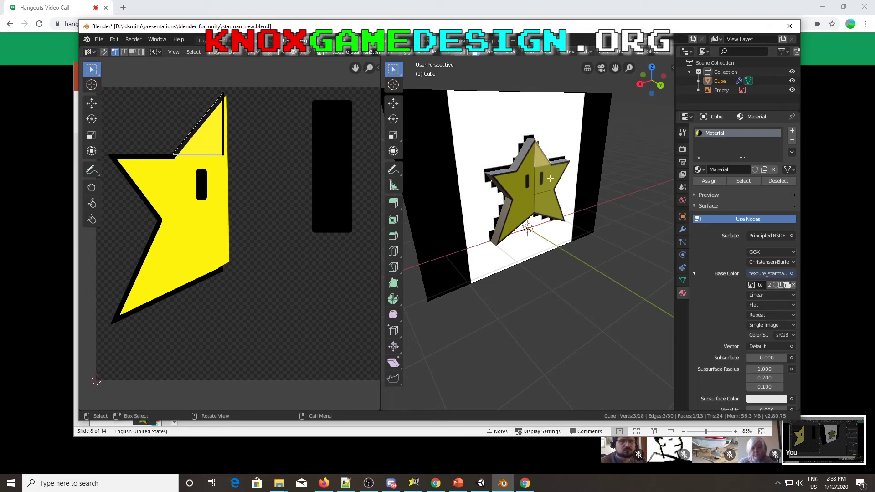
pyautogui.keyDown('shift'); pyautogui.click(549, 179); pyautogui.keyUp('shift')
pyautogui.keyDown('shift'); pyautogui.click(552, 209); pyautogui.keyUp('shift')
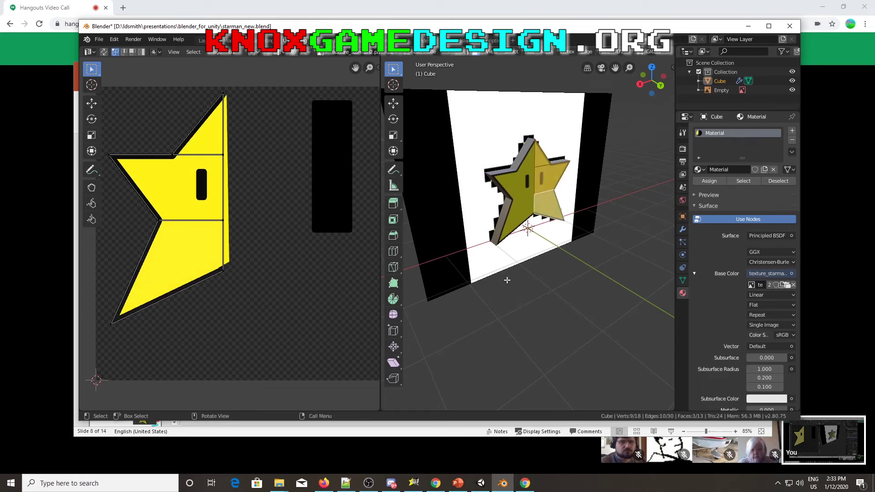
pyautogui.moveTo(479, 271)
pyautogui.mouseDown(button='middle')
pyautogui.moveTo(461, 267)
pyautogui.moveTo(497, 260)
pyautogui.moveTo(480, 253)
pyautogui.mouseUp(button='middle')
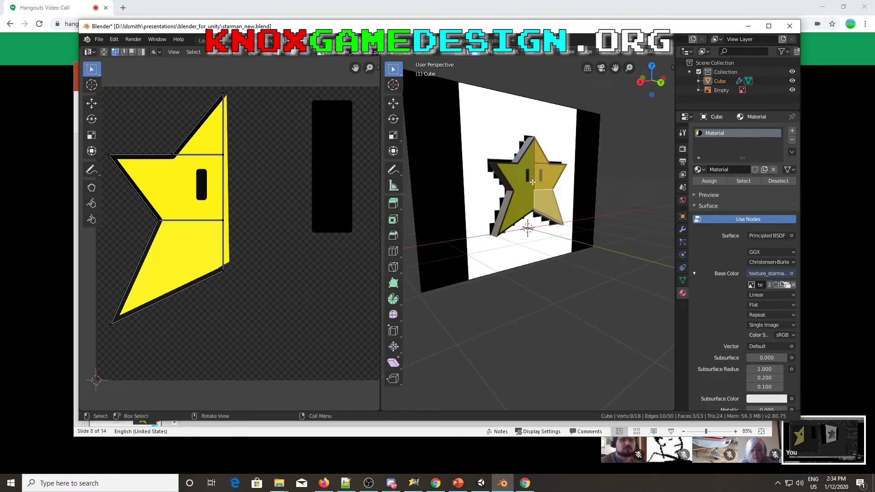
pyautogui.moveTo(541, 232); pyautogui.dragTo(554, 267, button='middle')
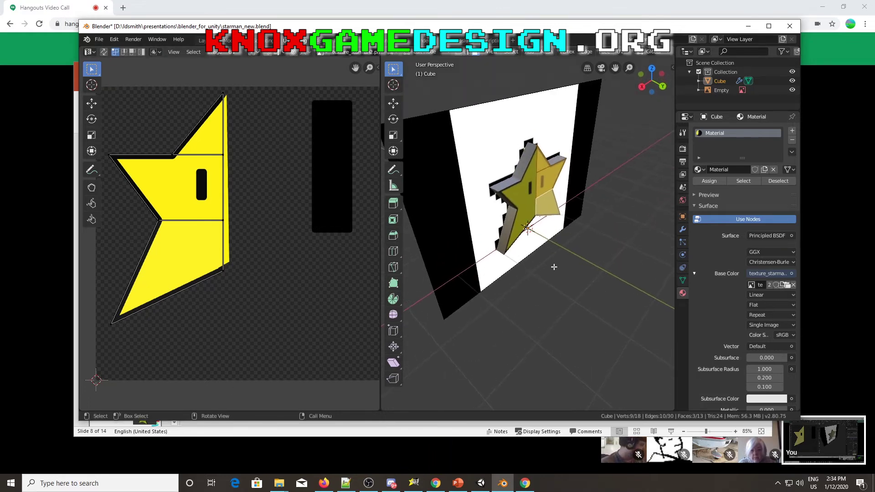
# Save the starman_new.blend file
pyautogui.click(100, 40)
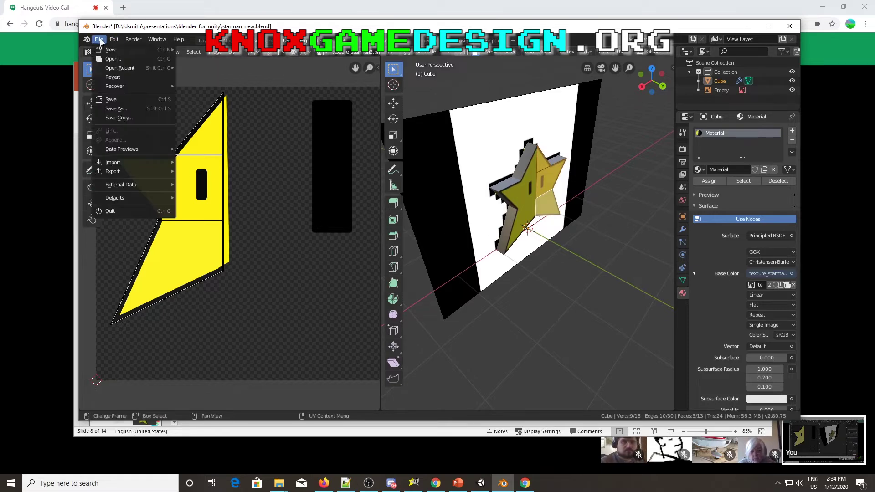
pyautogui.click(116, 99)
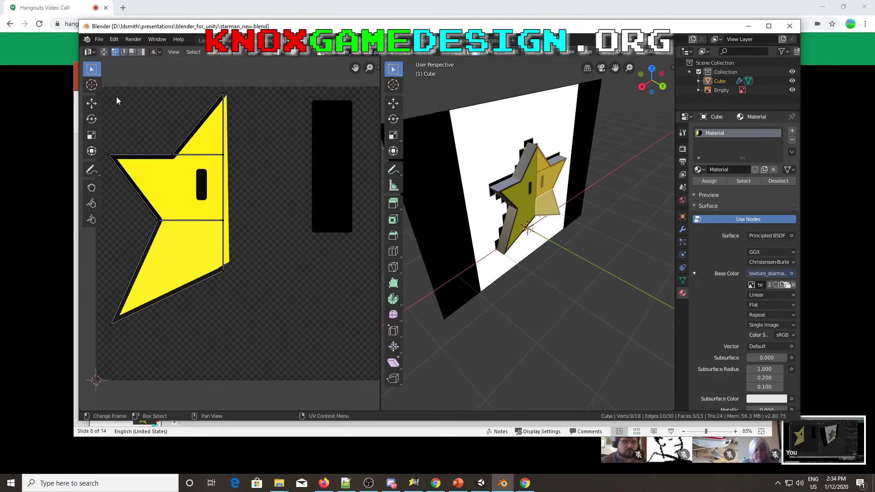
# Switch to PowerPoint to review the Texturing instructions on slide 9, and return to Blender
pyautogui.click(459, 483)
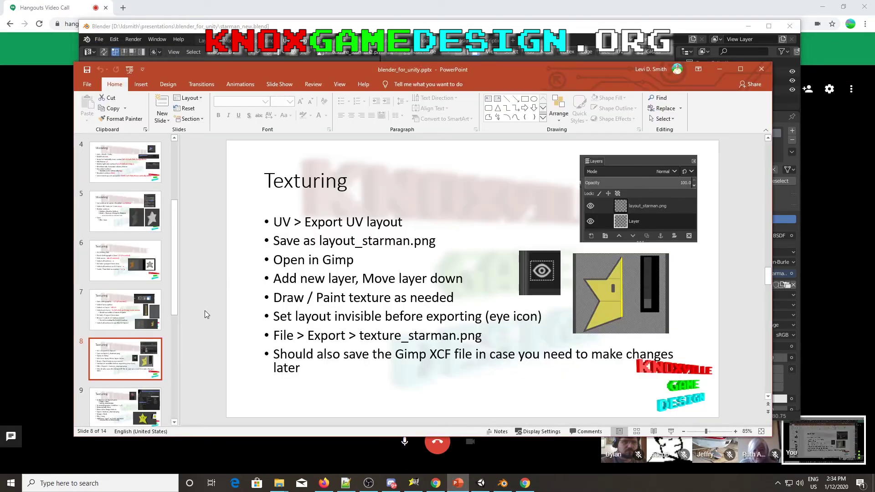
pyautogui.click(125, 398)
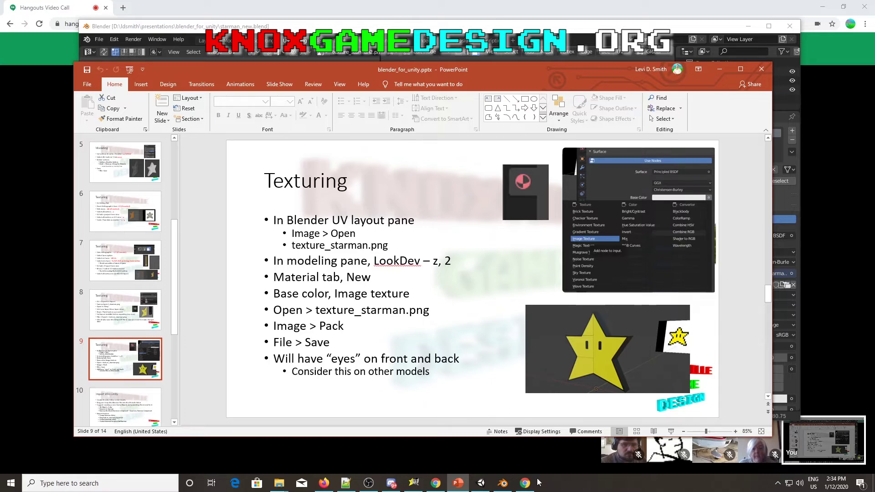
pyautogui.click(503, 484)
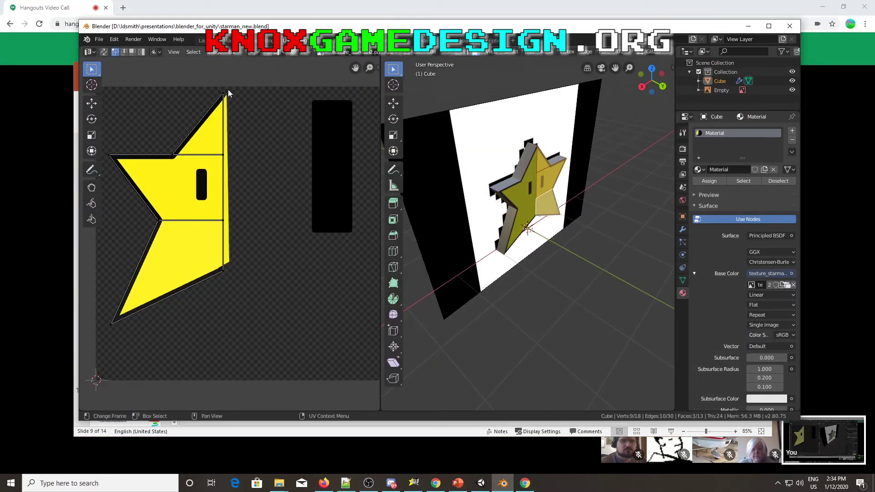
# Pack the star texture image into the Blender file and save the file again
pyautogui.click(215, 53)
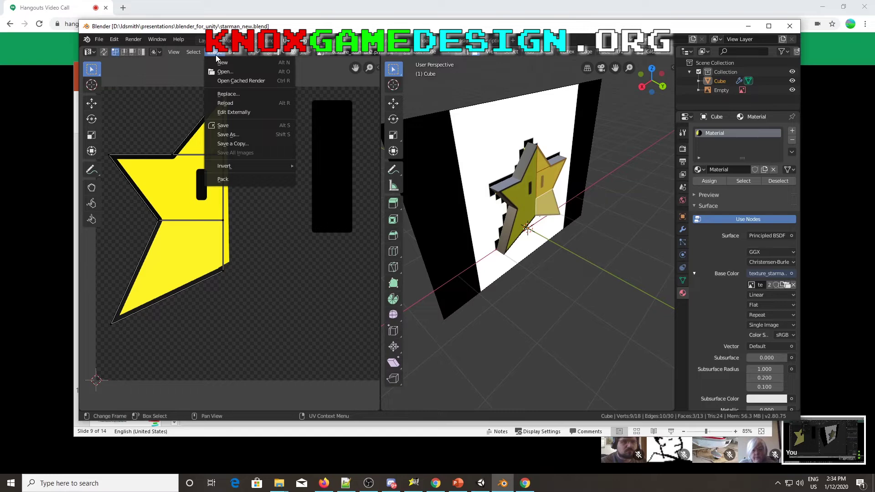
pyautogui.click(247, 180)
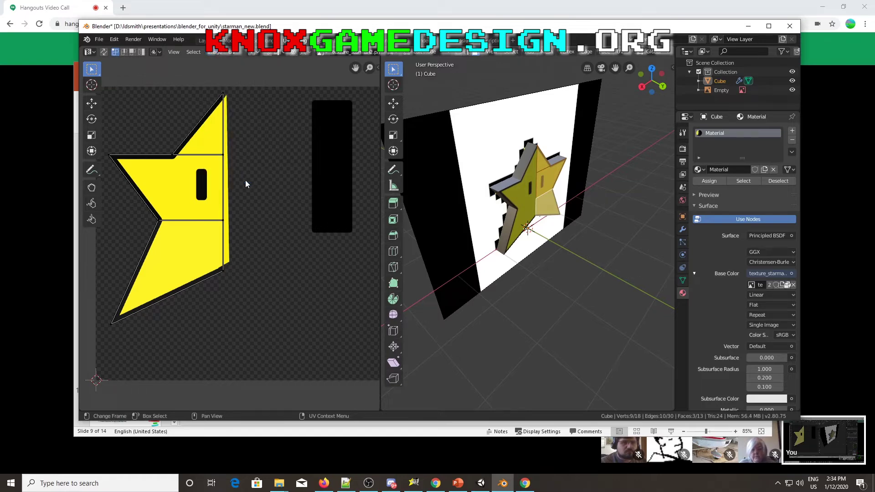
pyautogui.click(99, 39)
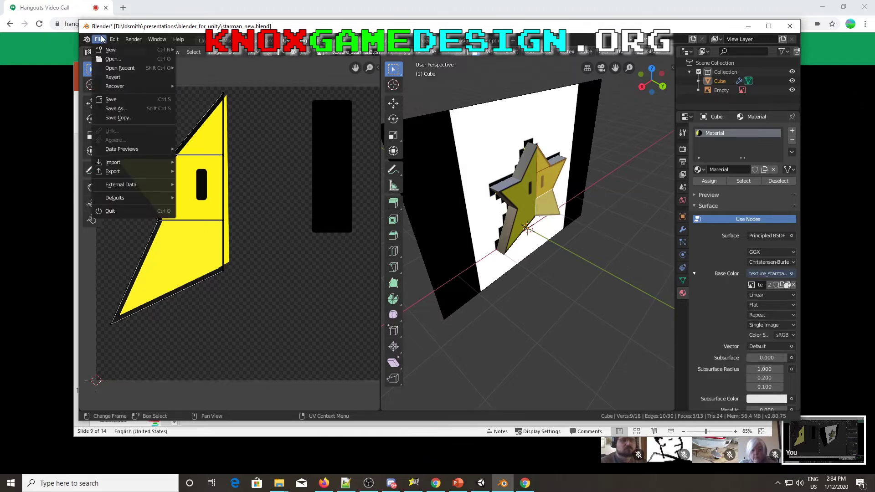
pyautogui.click(124, 100)
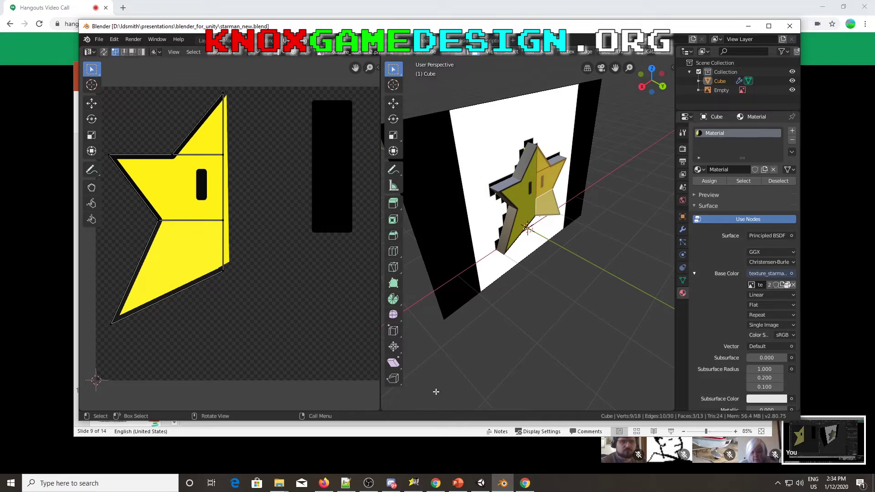
# Switch to the BlenderForUnity2 project in Unity and create a folder named Models under Assets
pyautogui.click(486, 485)
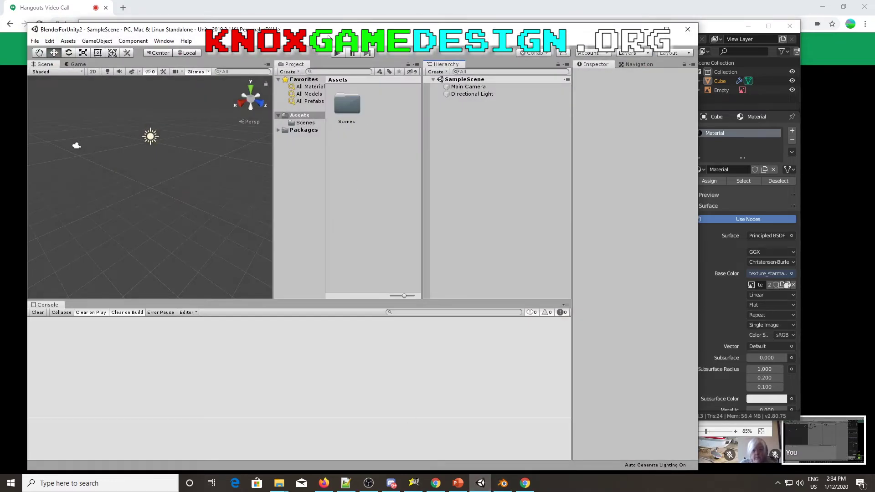
pyautogui.moveTo(329, 37); pyautogui.dragTo(321, 23)
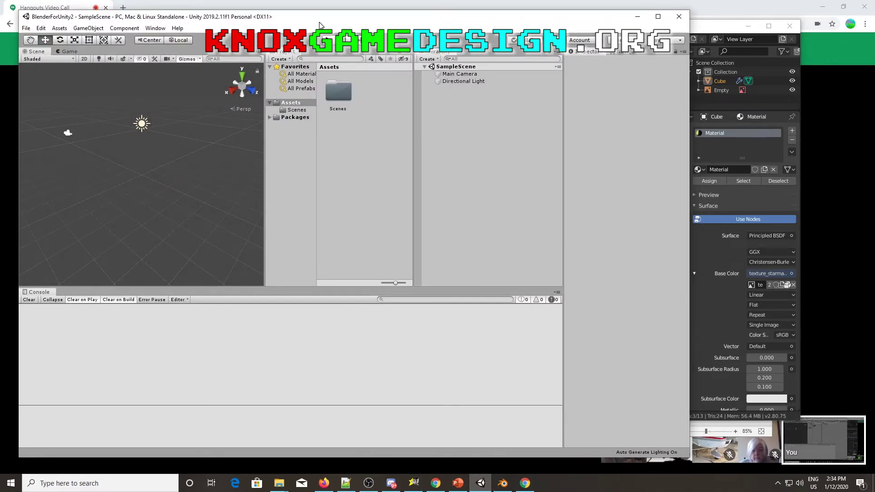
pyautogui.rightClick(367, 142)
pyautogui.moveTo(410, 149)
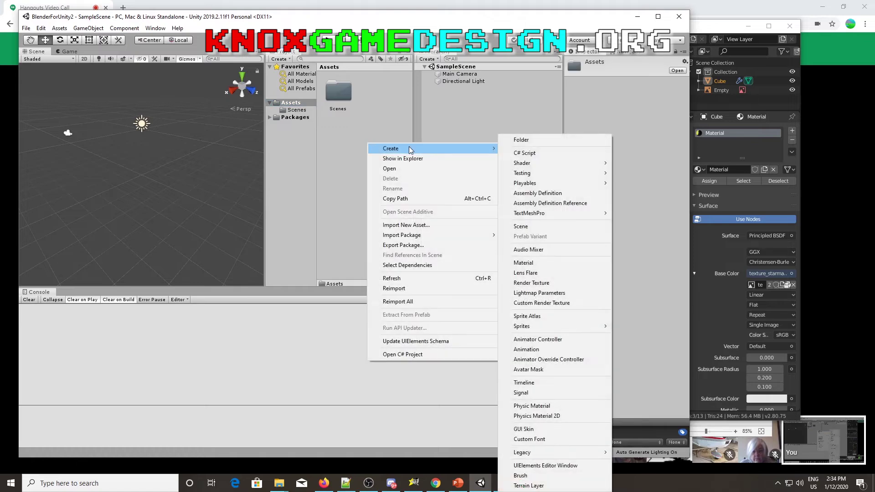
pyautogui.click(536, 144)
pyautogui.write('Models')
pyautogui.press('Return')
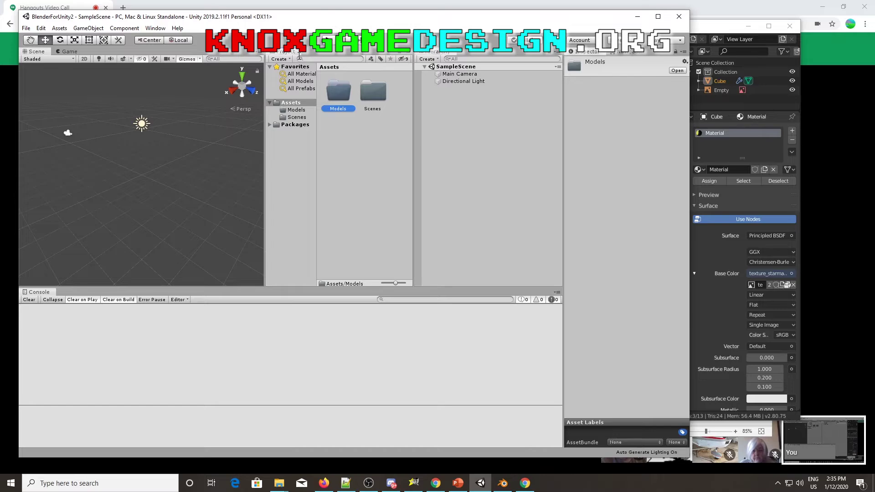
# Switch to File Explorer and open the blender_for_unity folder inside presentations
pyautogui.click(279, 482)
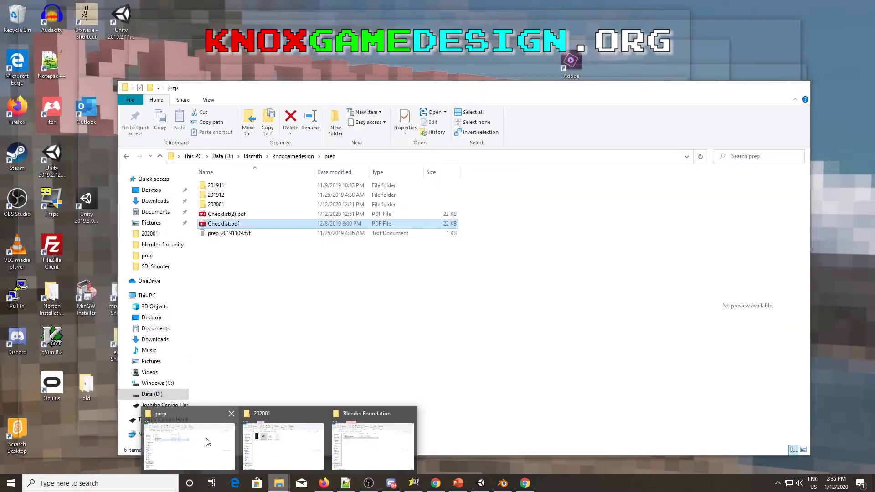
pyautogui.click(206, 440)
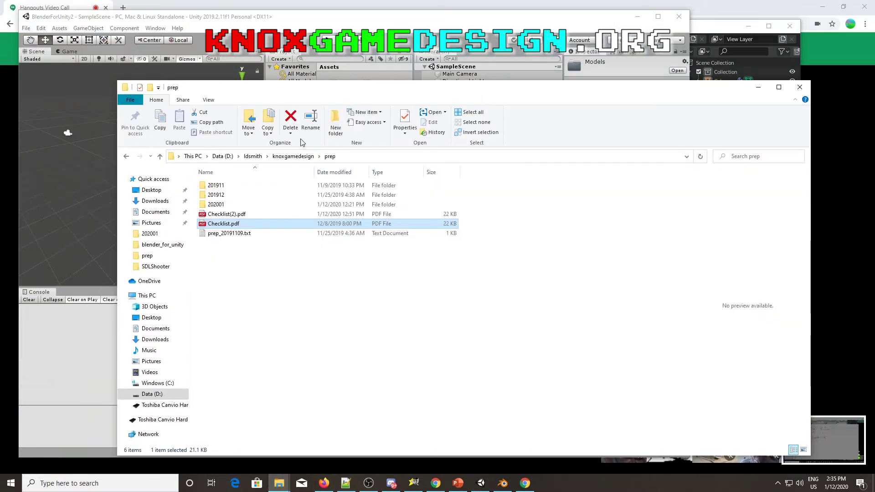
pyautogui.click(280, 159)
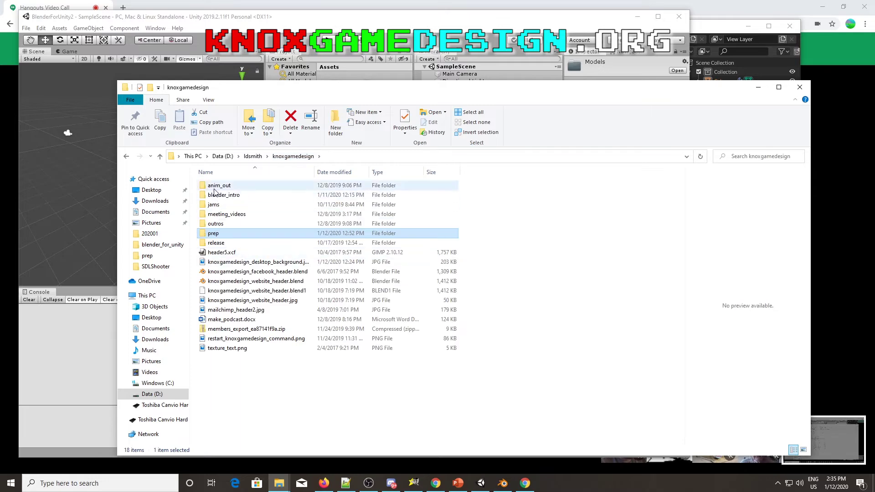
pyautogui.click(253, 156)
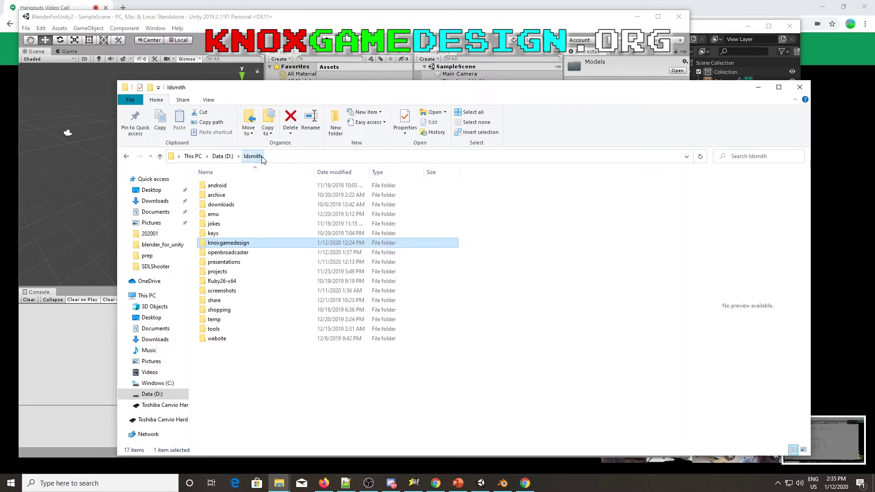
pyautogui.click(237, 264)
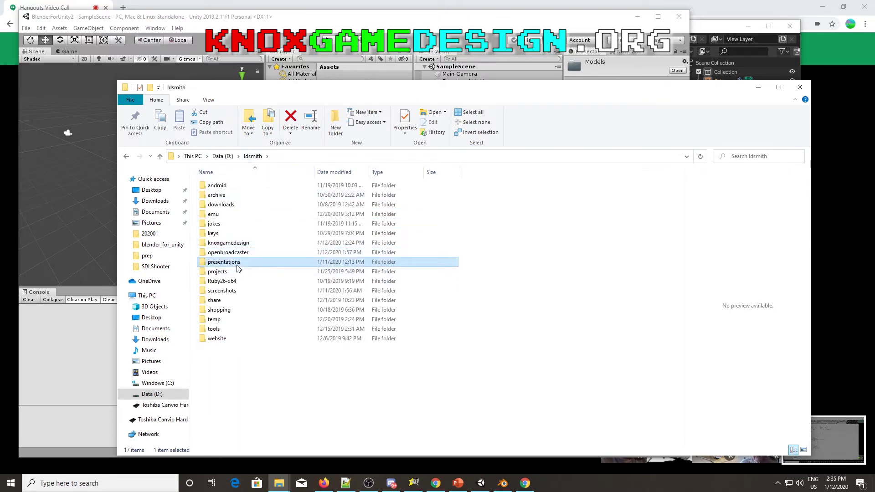
pyautogui.doubleClick(237, 264)
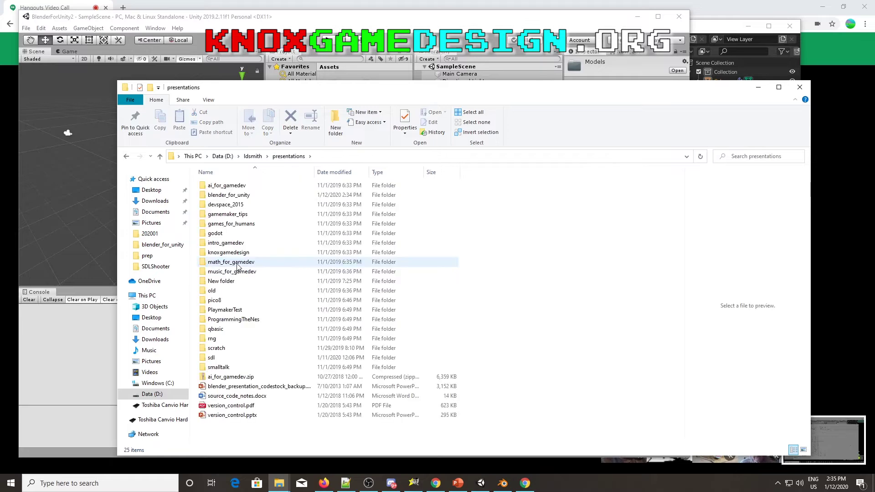
pyautogui.doubleClick(228, 195)
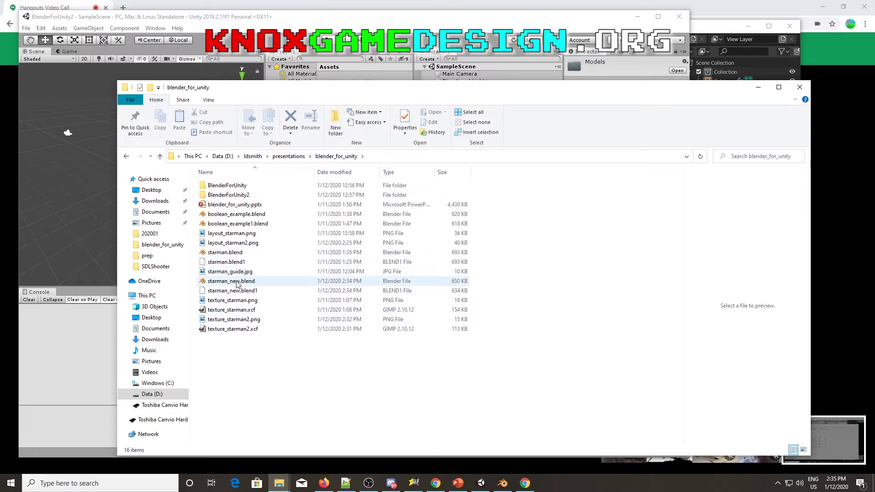
# Import starman_new.blend from File Explorer into Unity's Models folder, and select the imported model there
pyautogui.click(237, 282)
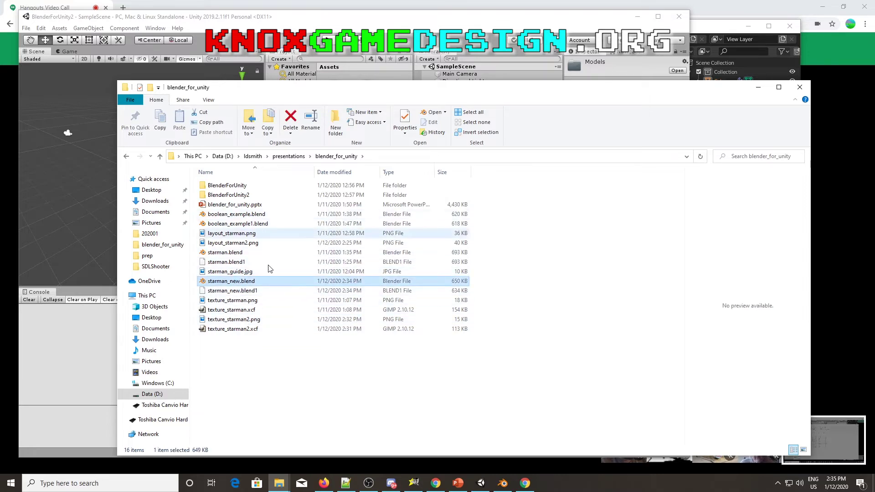
pyautogui.moveTo(352, 92); pyautogui.dragTo(718, 83)
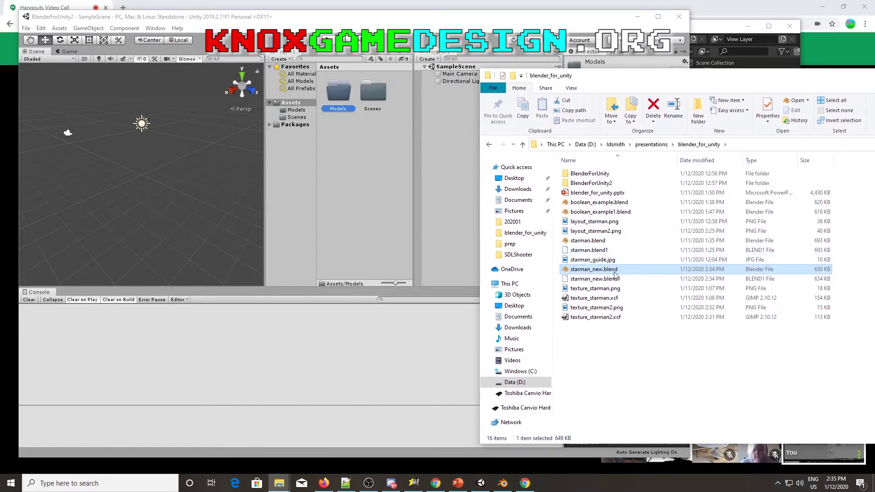
pyautogui.moveTo(613, 276); pyautogui.dragTo(339, 92)
pyautogui.doubleClick(340, 96)
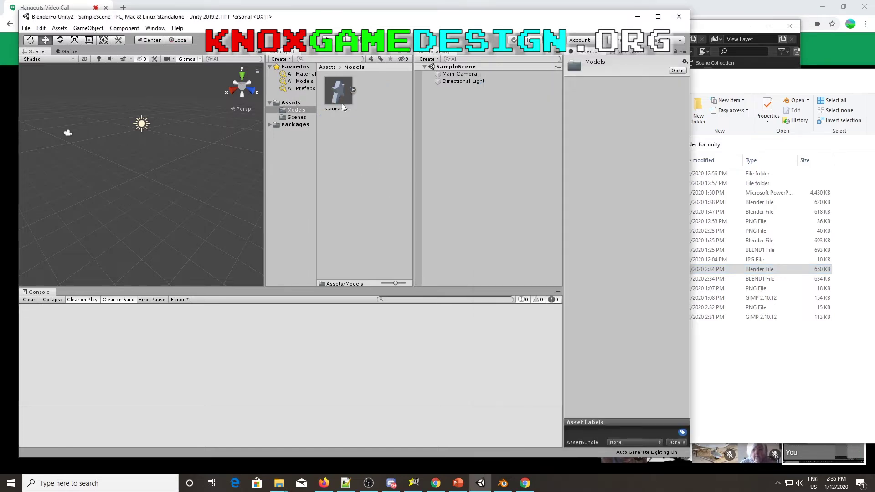
pyautogui.click(343, 93)
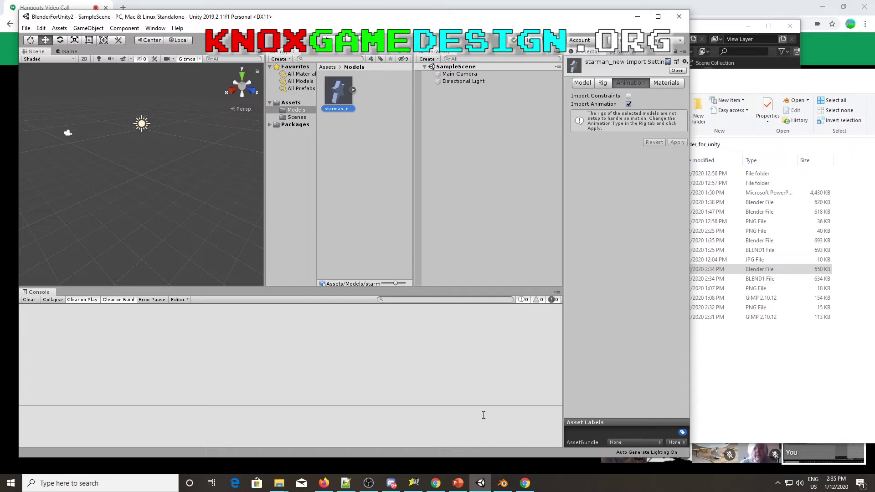
# Switch to Blender, check that the star texture is packed, and save starman_new.blend again
pyautogui.click(503, 483)
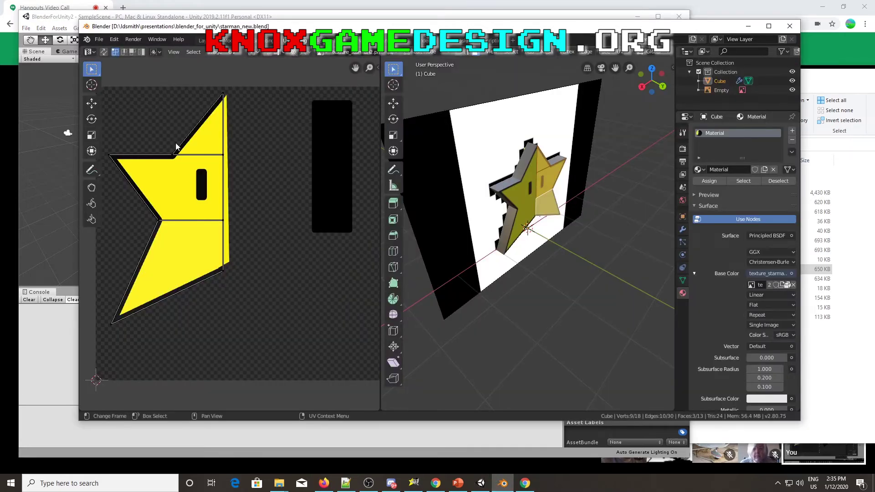
pyautogui.click(99, 40)
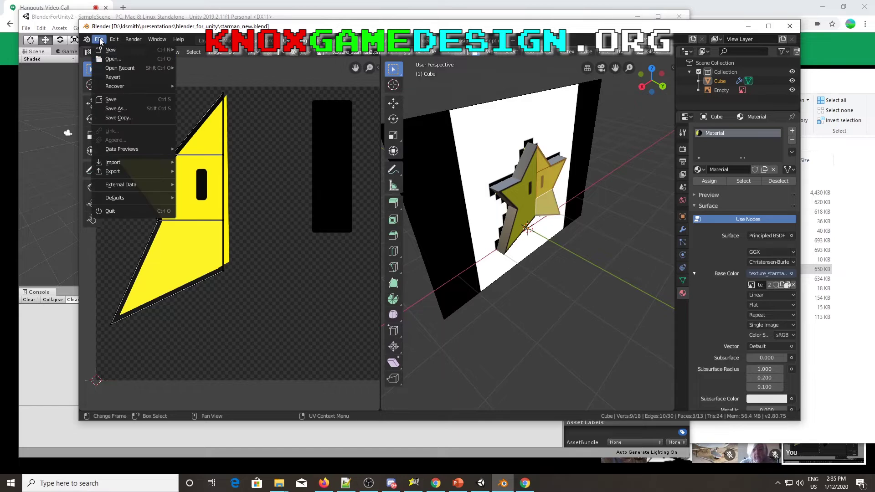
pyautogui.click(116, 100)
pyautogui.click(214, 51)
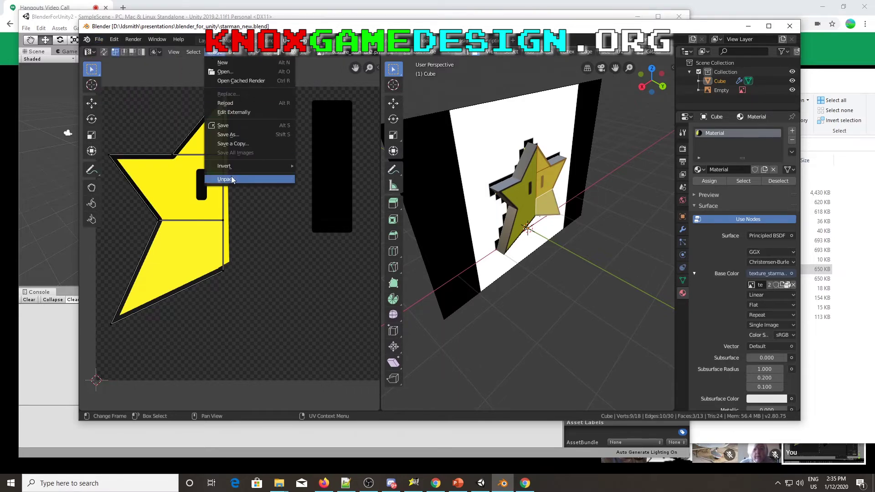
pyautogui.click(99, 40)
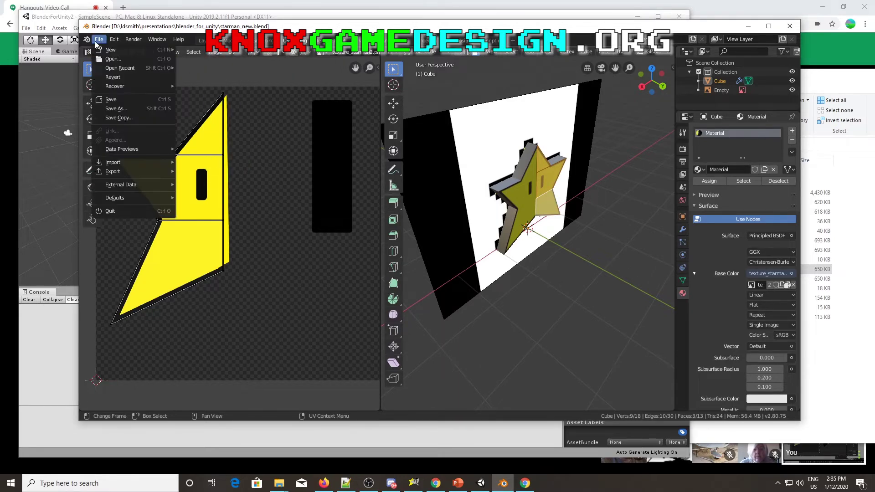
pyautogui.click(112, 100)
# Return to Unity and place the starman_new model in the scene
pyautogui.click(748, 27)
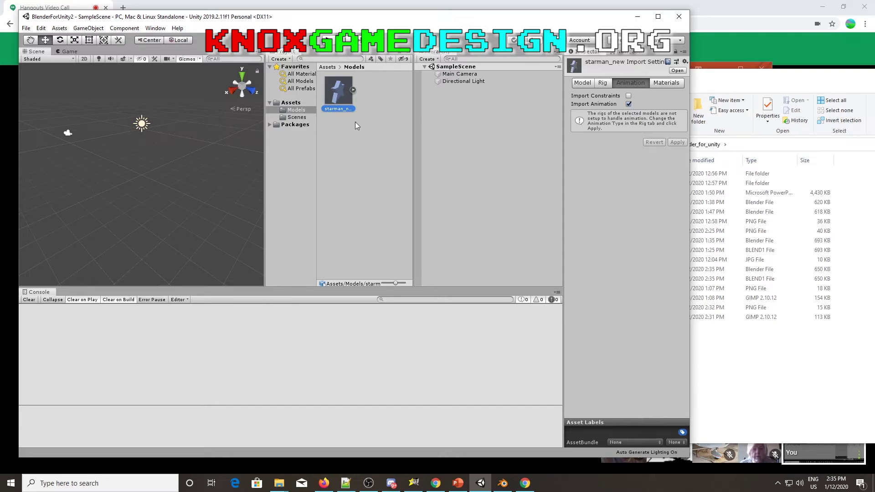
pyautogui.moveTo(348, 92); pyautogui.dragTo(133, 175)
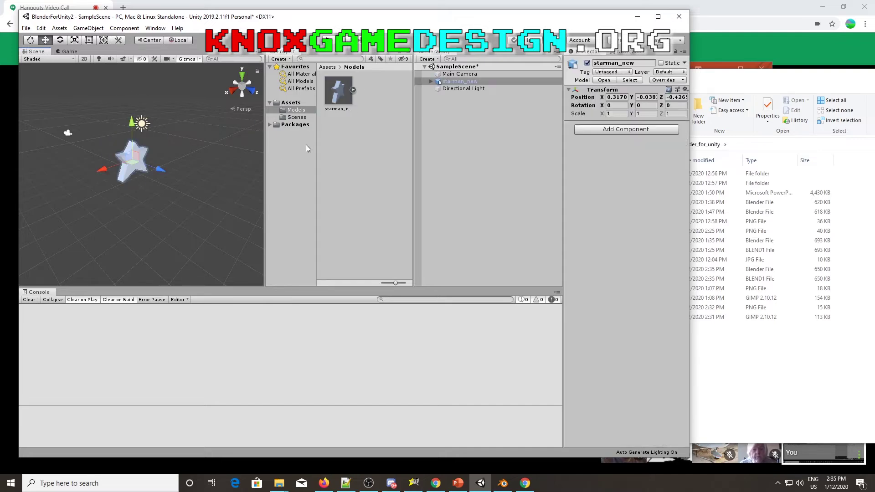
# Create a folder named Materials under Assets
pyautogui.click(291, 103)
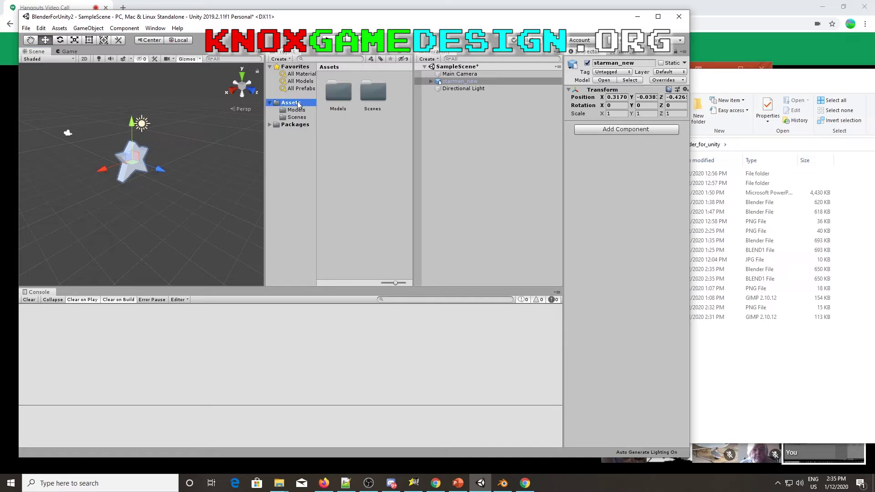
pyautogui.rightClick(353, 143)
pyautogui.moveTo(388, 147)
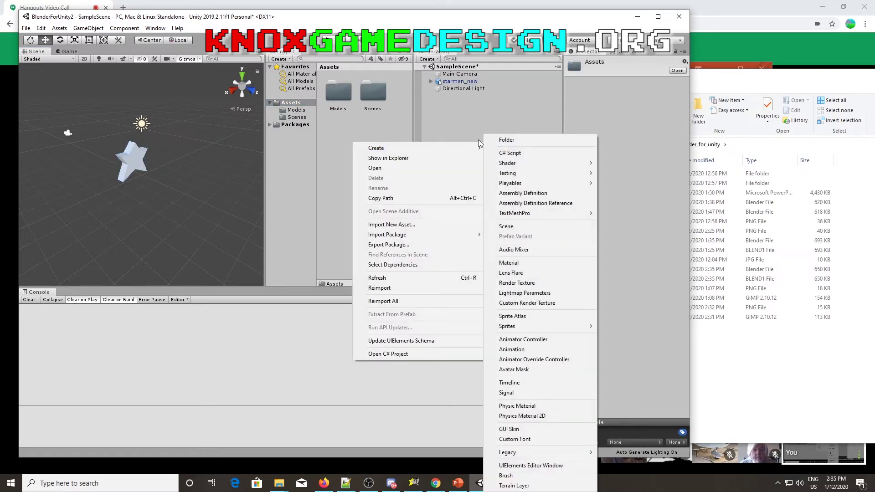
pyautogui.click(509, 139)
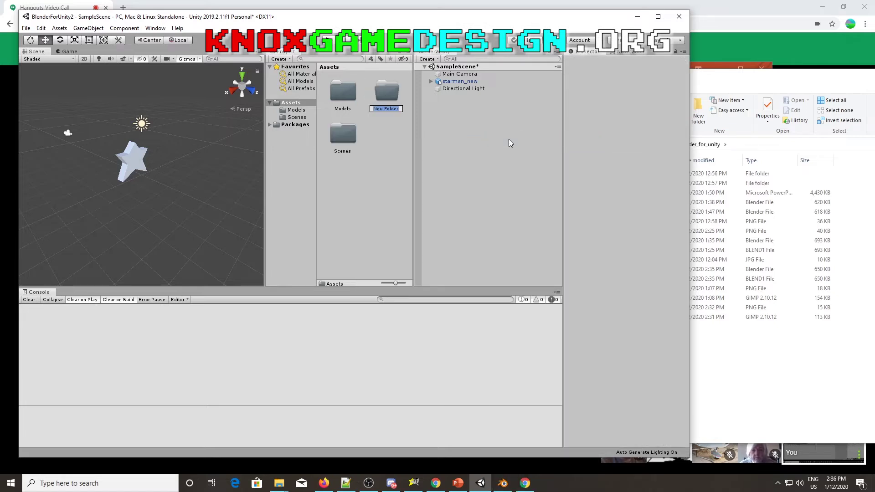
pyautogui.write('Materials')
pyautogui.press('Return')
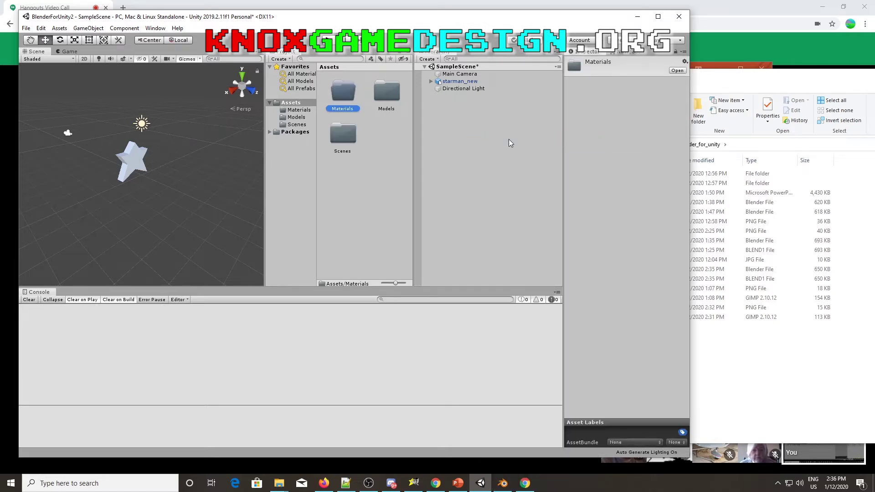
# Examine the starman_new model's material import settings and the materials available for remapping, and check the Materials and Models folders
pyautogui.doubleClick(387, 91)
pyautogui.click(352, 97)
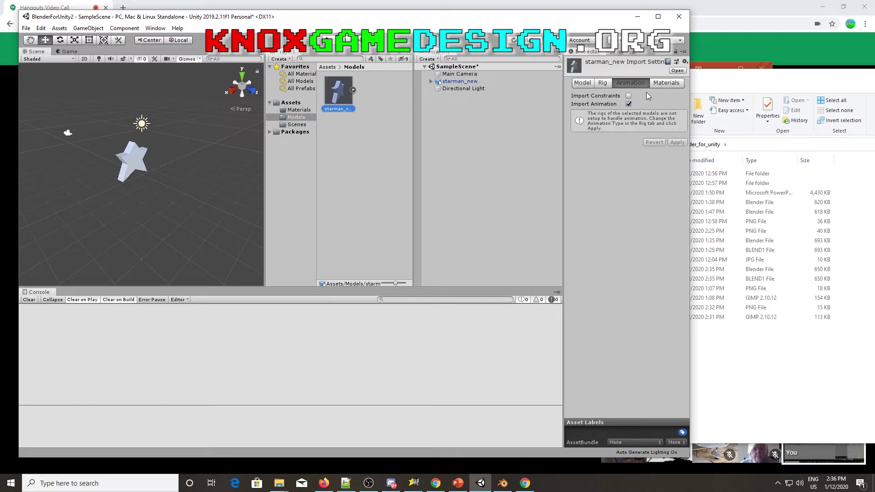
pyautogui.click(663, 82)
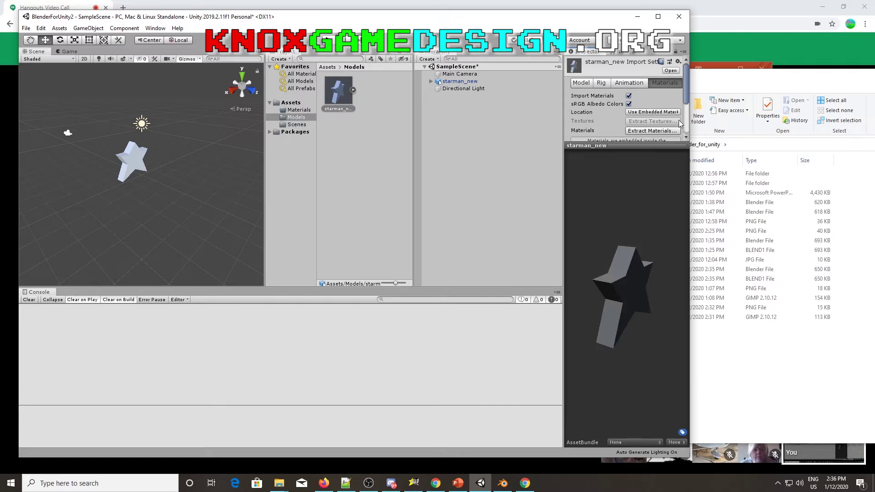
pyautogui.moveTo(686, 98); pyautogui.dragTo(687, 135)
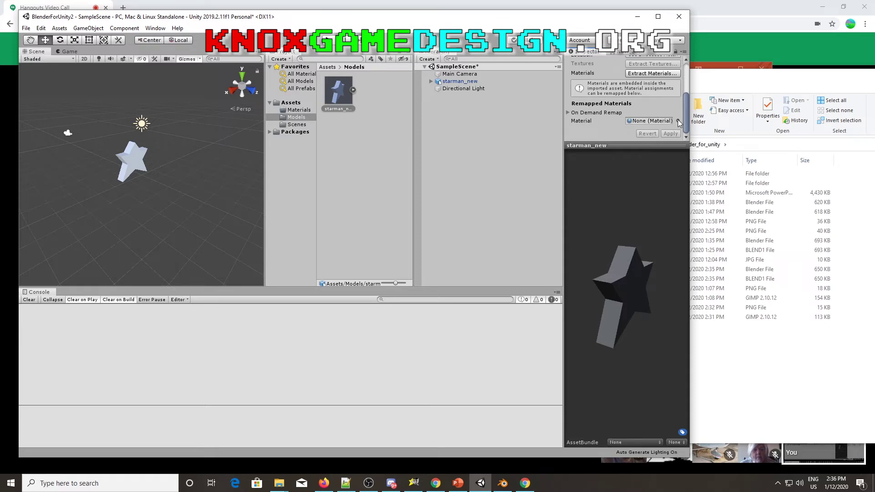
pyautogui.click(678, 121)
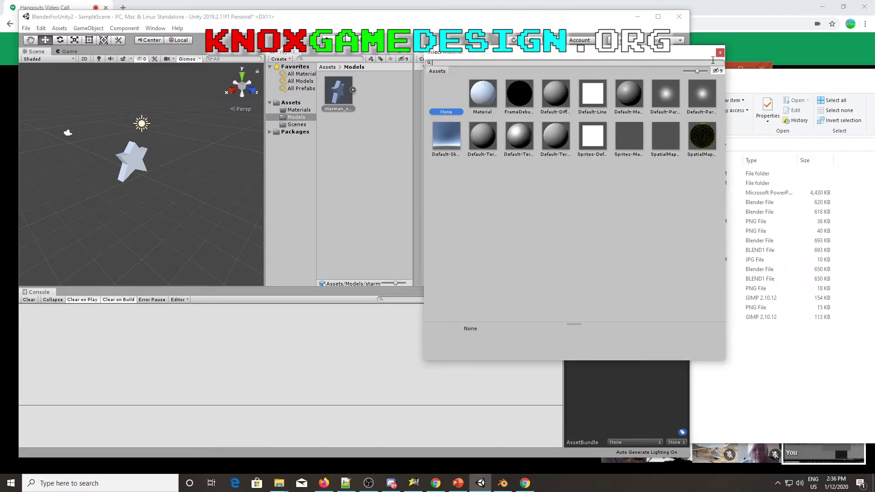
pyautogui.click(721, 52)
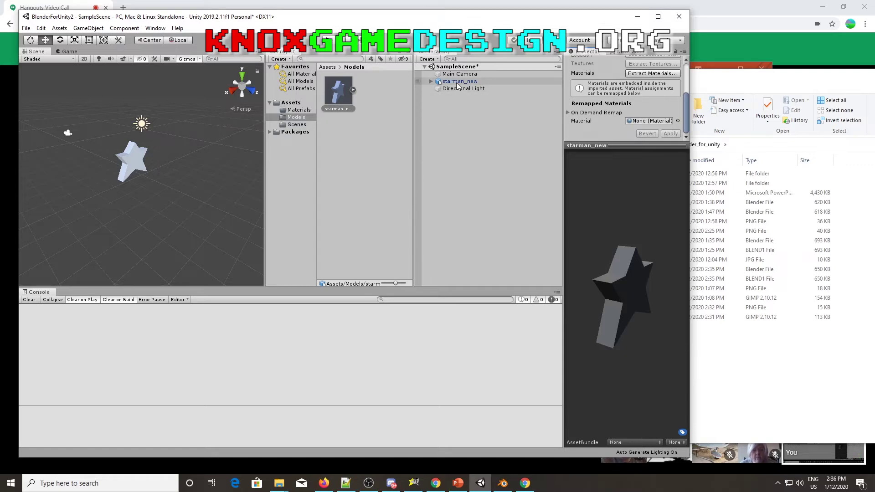
pyautogui.click(302, 109)
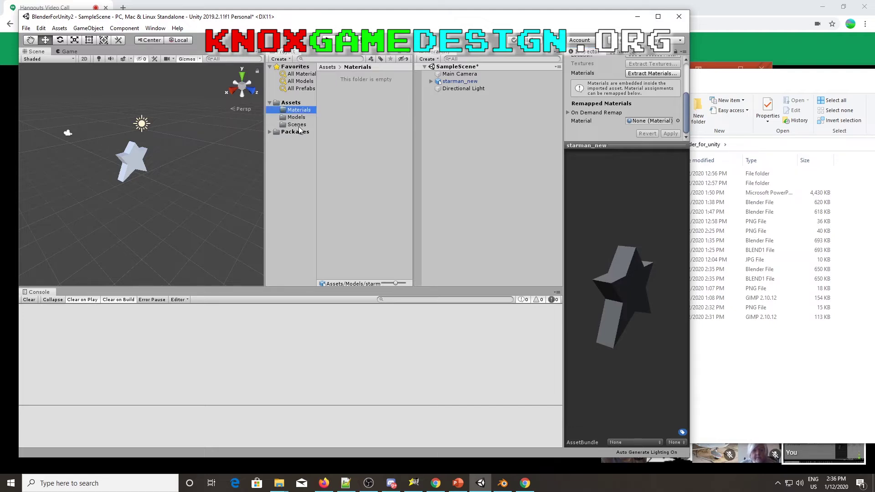
pyautogui.click(297, 118)
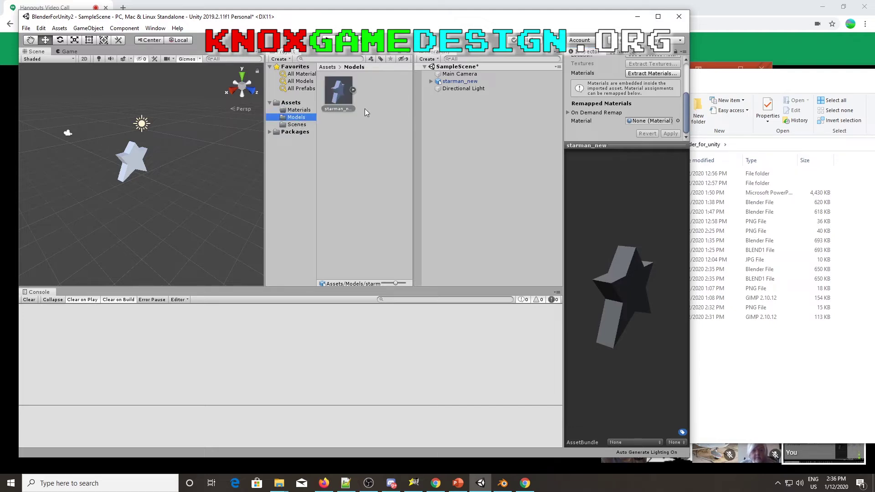
pyautogui.click(343, 91)
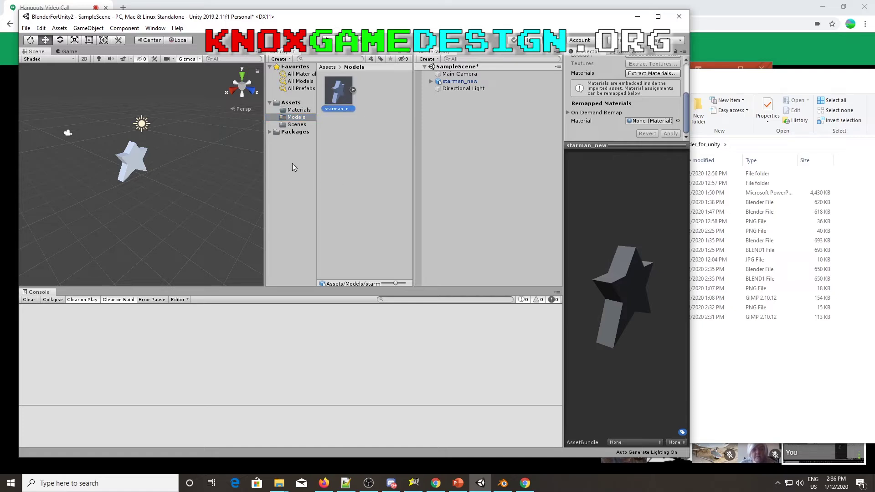
# Create a material named matStarman in the Materials folder and widen the editor window
pyautogui.click(302, 110)
pyautogui.rightClick(359, 102)
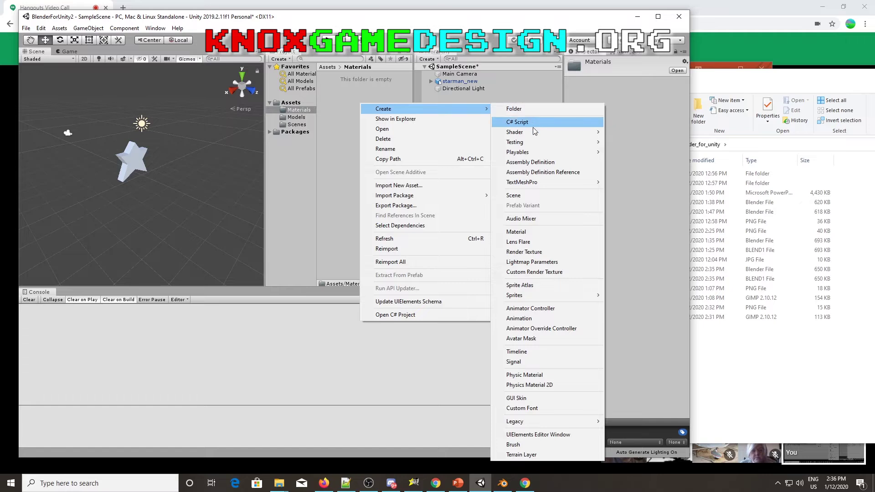
pyautogui.click(543, 231)
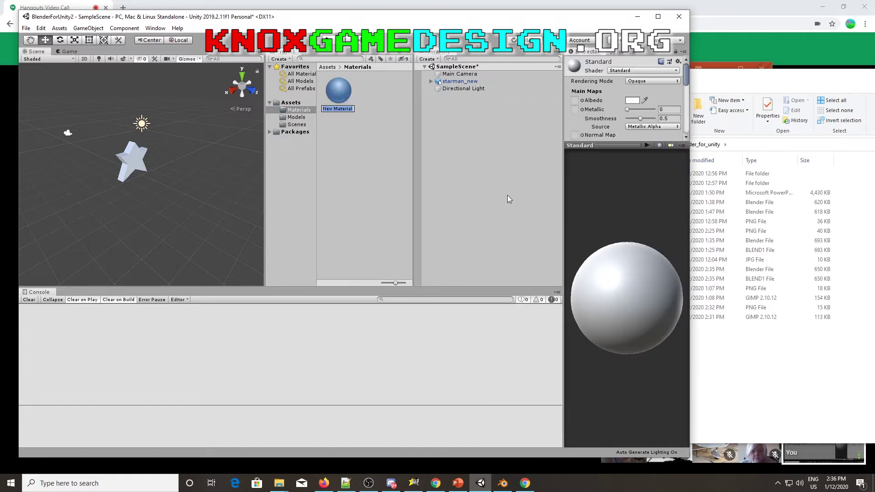
pyautogui.write('matStarman')
pyautogui.press('Return')
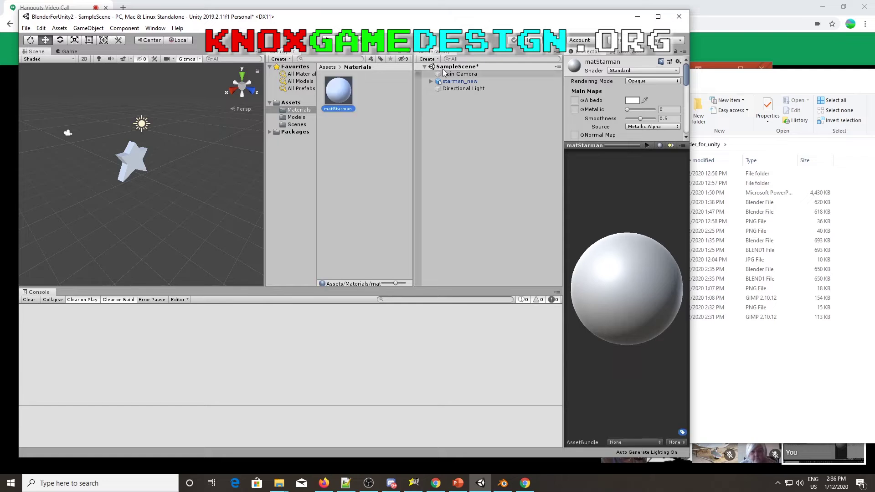
pyautogui.click(602, 159)
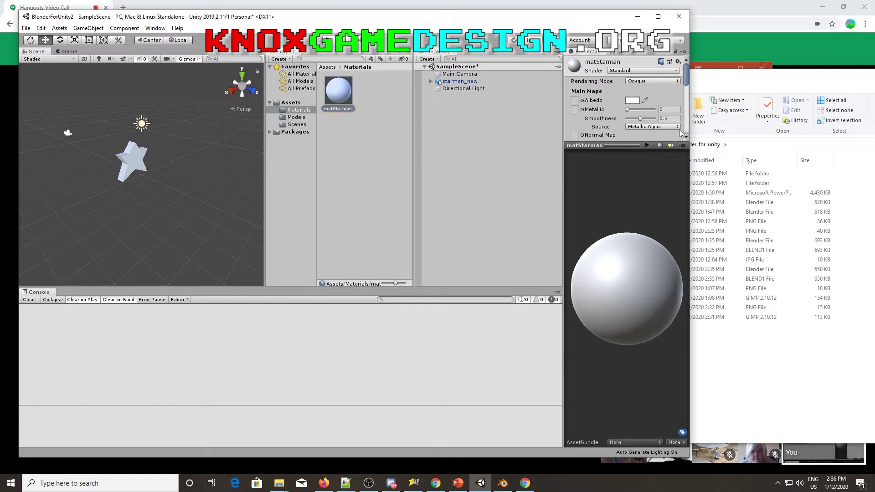
pyautogui.moveTo(690, 118); pyautogui.dragTo(808, 118)
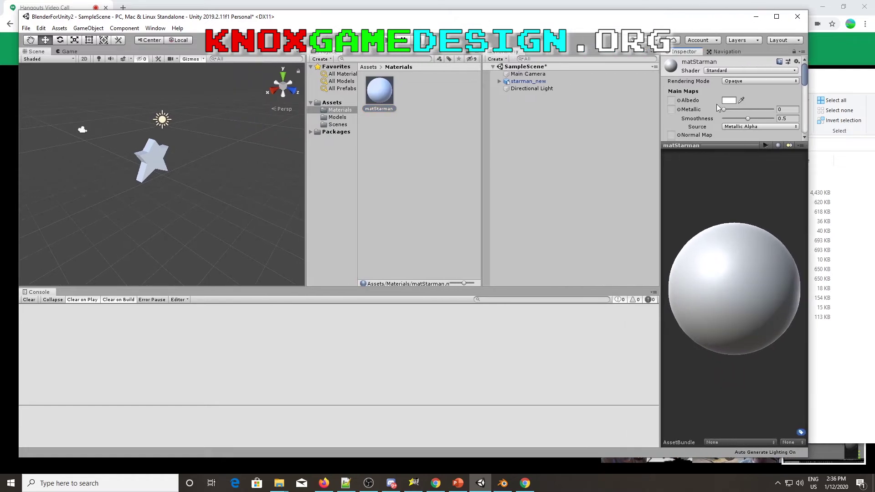
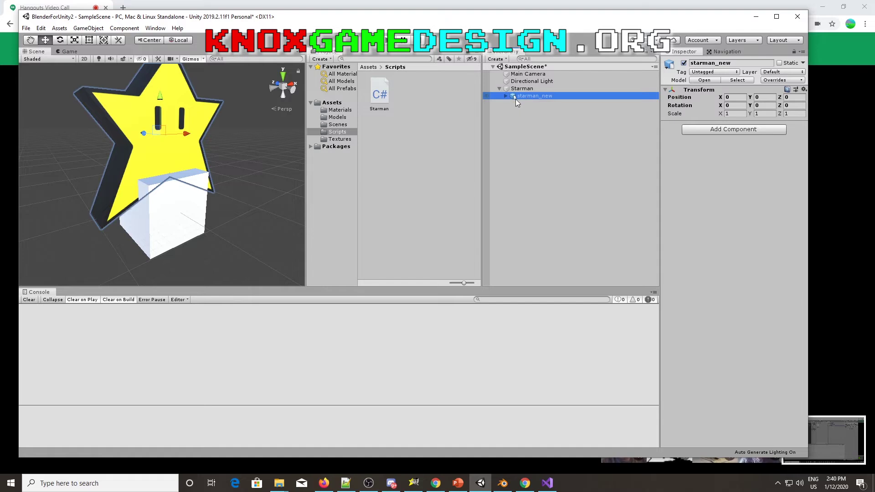
# Remove the Mesh Renderer component from the parent Starman object
pyautogui.click(517, 89)
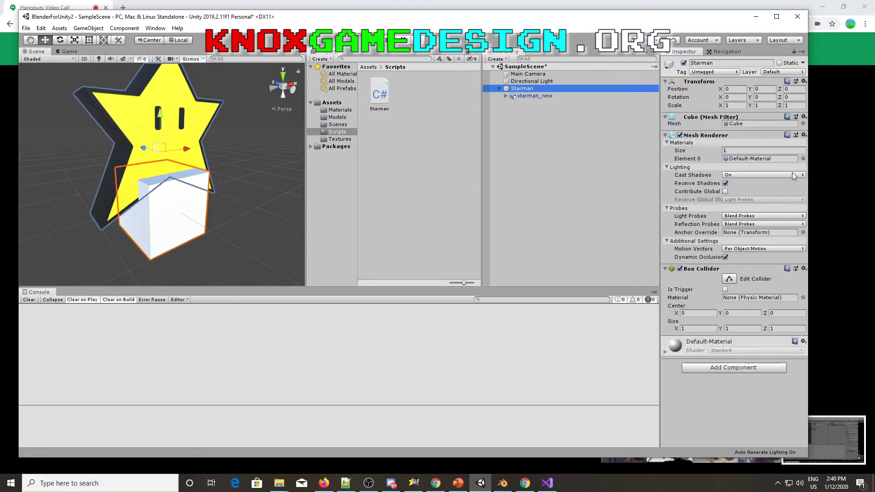
pyautogui.click(804, 135)
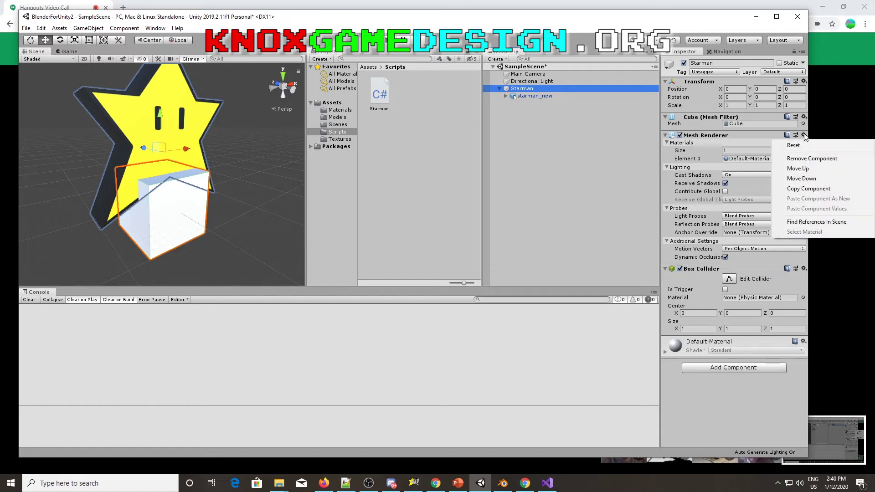
pyautogui.click(803, 158)
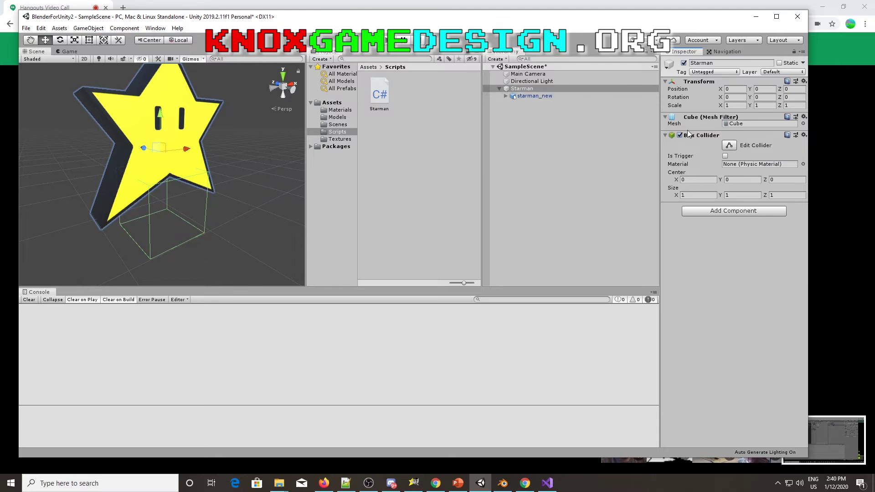
# Set the Starman box collider's Y size to 2 and its Y center to 1
pyautogui.click(732, 195)
pyautogui.write('2')
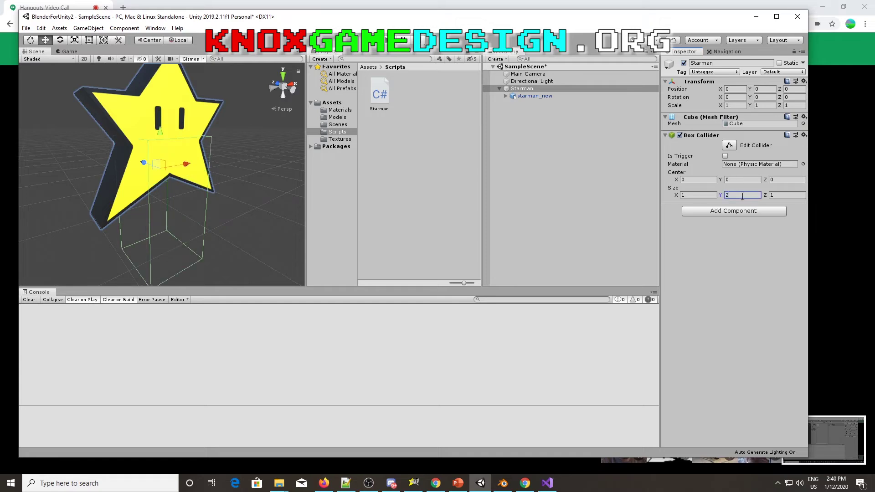
pyautogui.click(735, 180)
pyautogui.write('1')
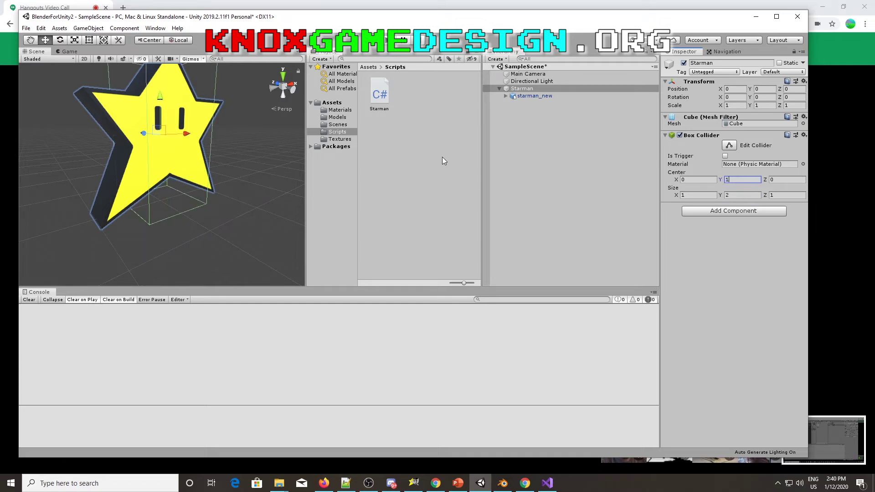
pyautogui.moveTo(232, 201); pyautogui.dragTo(247, 203, button='middle')
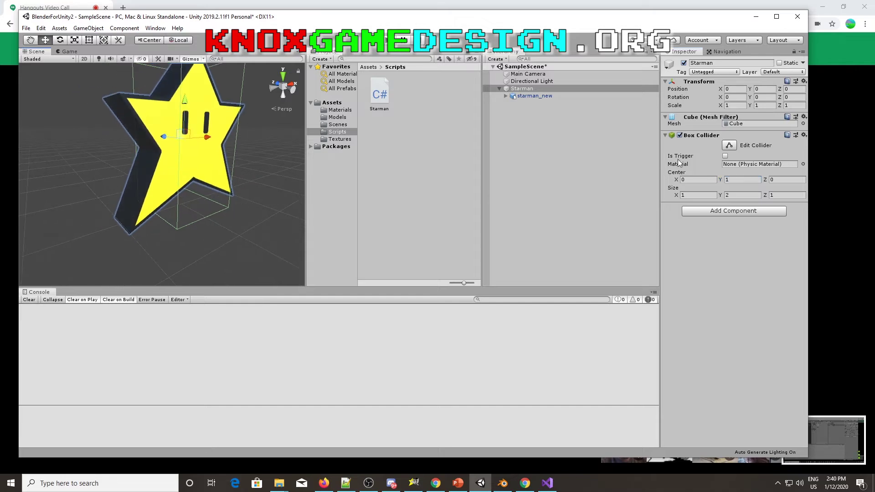
# Edit the box collider in the scene to fit one side and the star's thickness, about 1.51 wide and 0.45 deep
pyautogui.click(729, 144)
pyautogui.moveTo(123, 147); pyautogui.dragTo(97, 143, button='middle')
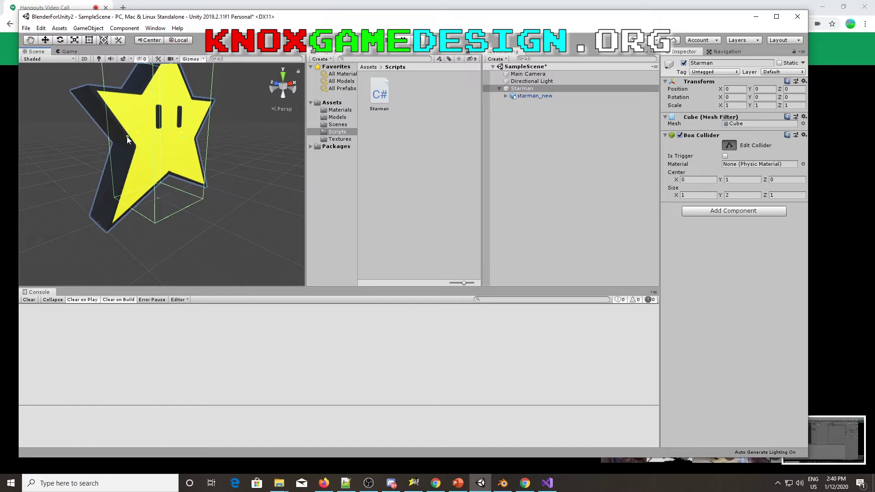
pyautogui.moveTo(127, 136); pyautogui.dragTo(86, 139)
pyautogui.moveTo(171, 138); pyautogui.dragTo(28, 140)
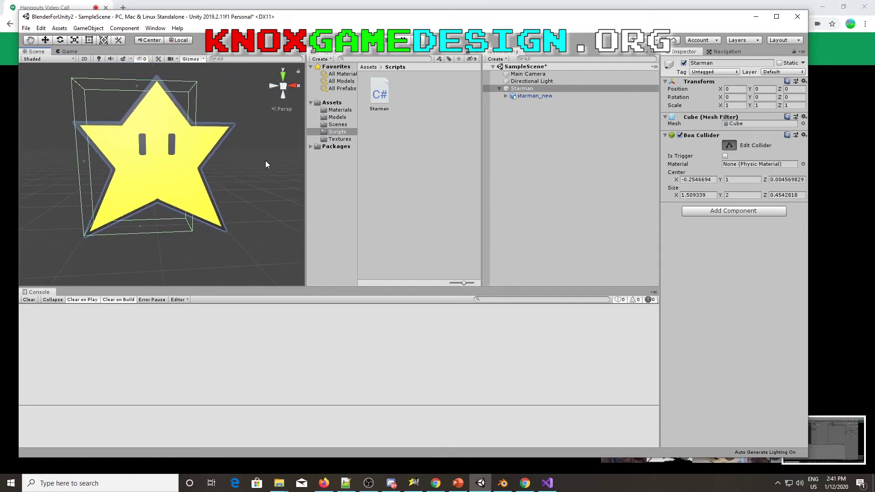
# Extend the box collider to the star's other side and top tip, about 2.06 wide and 2.04 high, and finish editing it
pyautogui.moveTo(191, 154); pyautogui.dragTo(200, 153)
pyautogui.click(520, 89)
pyautogui.click(731, 146)
pyautogui.moveTo(190, 156); pyautogui.dragTo(209, 159)
pyautogui.click(535, 95)
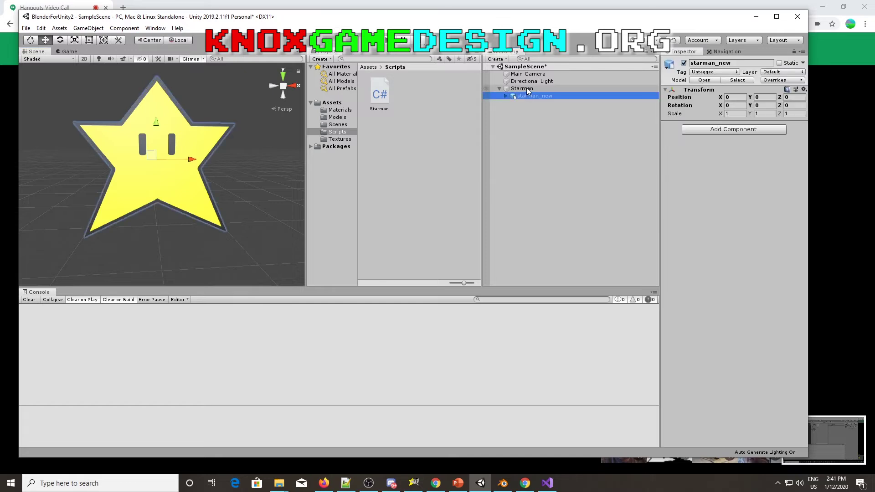
pyautogui.click(522, 88)
pyautogui.keyDown('alt'); pyautogui.moveTo(191, 188); pyautogui.dragTo(209, 151); pyautogui.keyUp('alt')
pyautogui.scroll(-8, 208, 151)
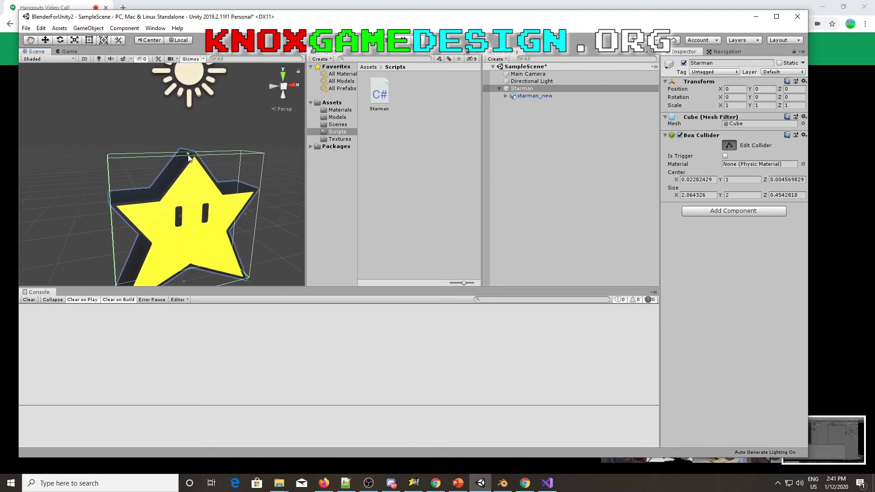
pyautogui.moveTo(189, 158); pyautogui.dragTo(305, 193)
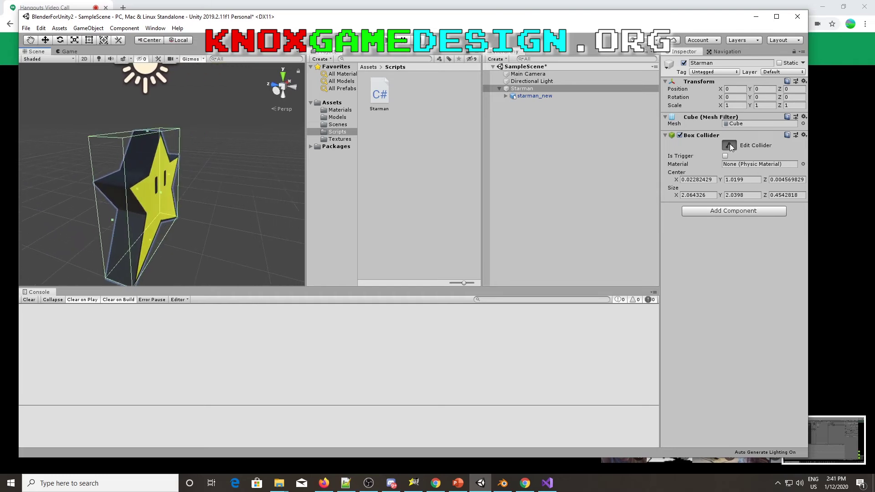
pyautogui.click(730, 145)
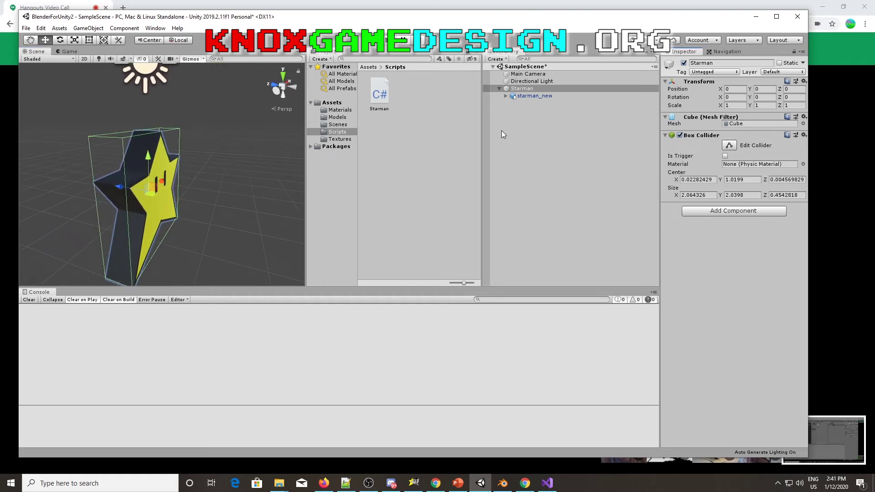
# Attach the Starman script to the parent Starman object, run the scene to test the rotation, and stop it
pyautogui.click(381, 94)
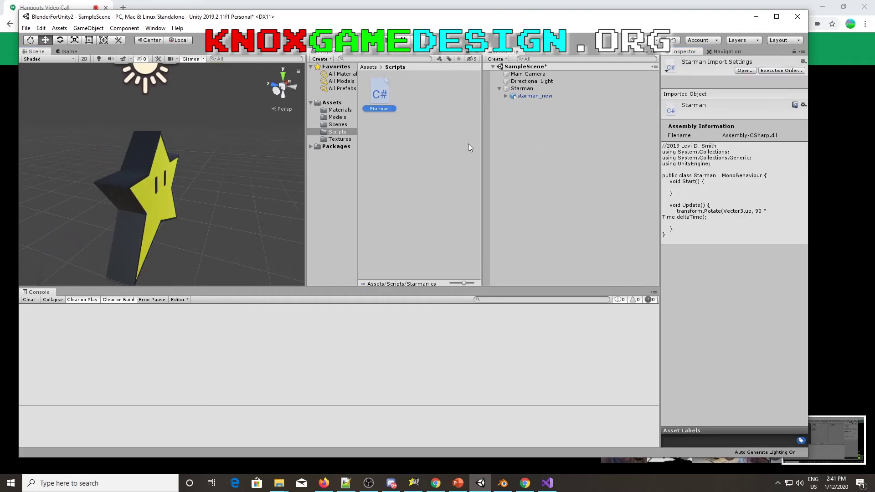
pyautogui.moveTo(381, 97); pyautogui.dragTo(521, 88)
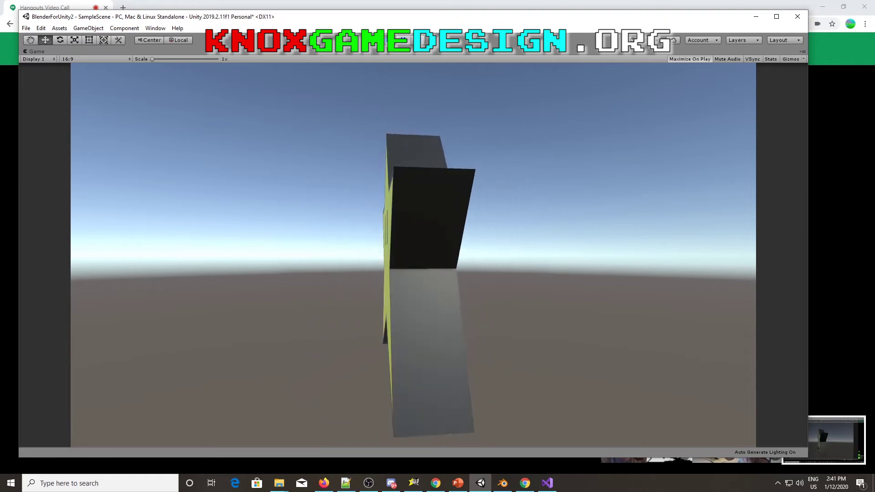
pyautogui.click(387, 41)
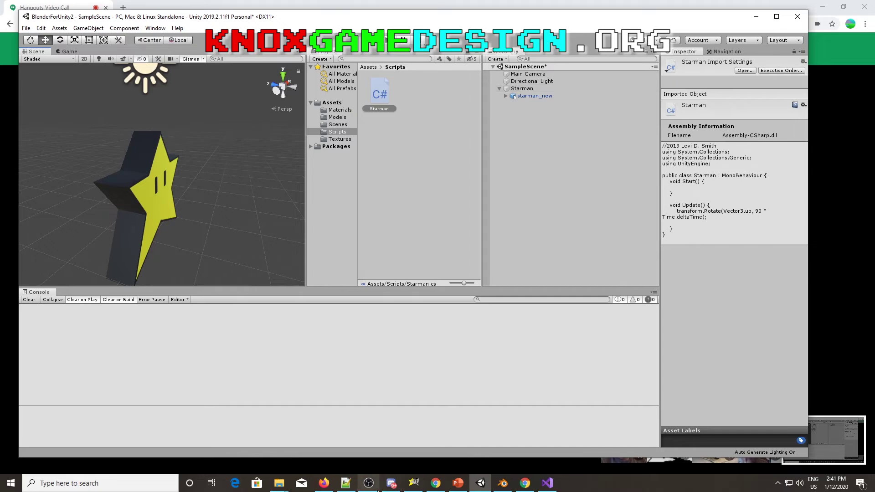
# Switch to PowerPoint and review the slides from Import into Unity through Boolean modifier, with the Unity window minimized
pyautogui.click(450, 477)
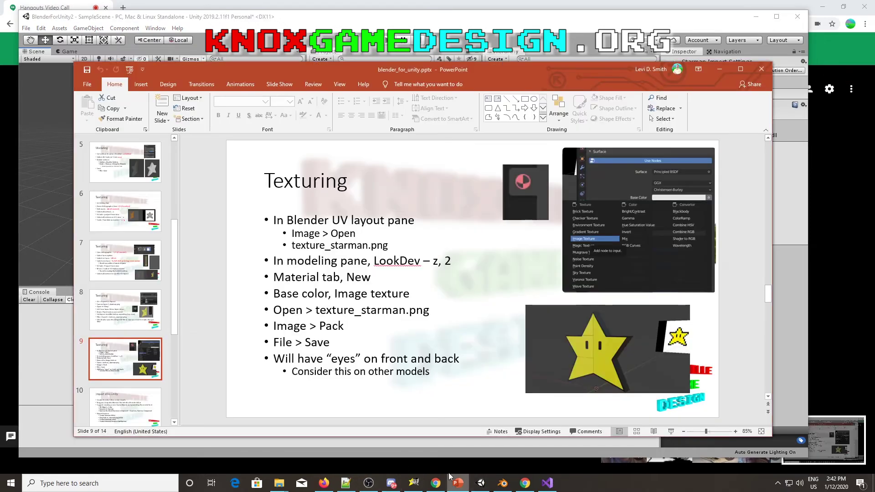
pyautogui.click(101, 405)
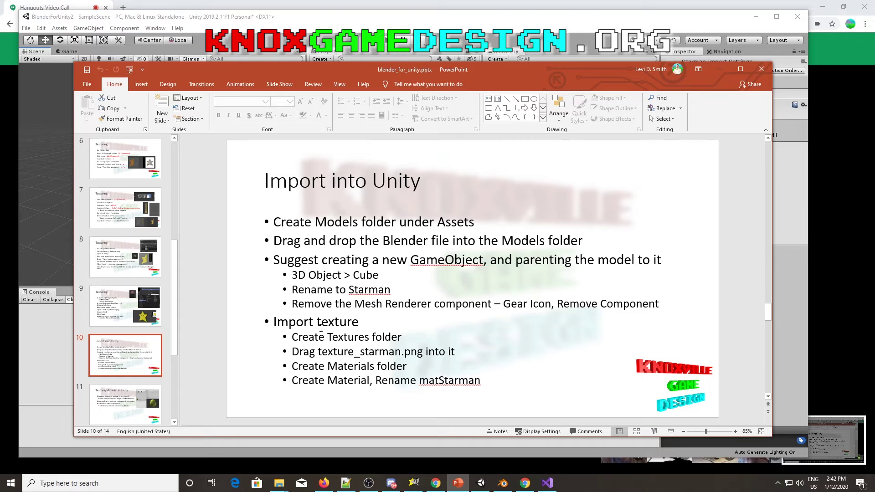
pyautogui.click(118, 387)
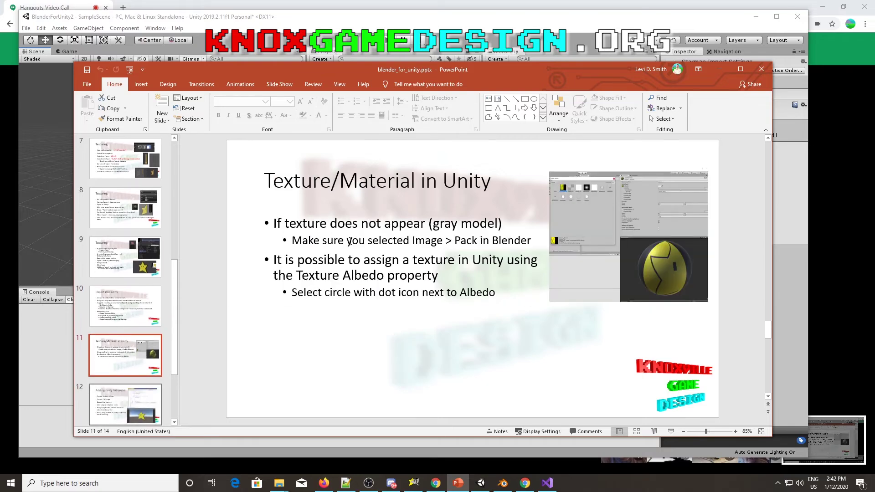
pyautogui.scroll(-1, 223, 307)
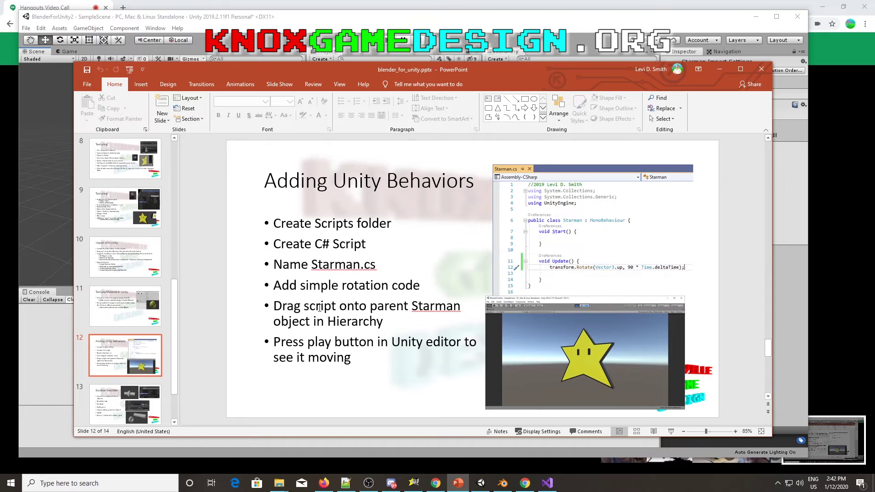
pyautogui.scroll(-1, 199, 342)
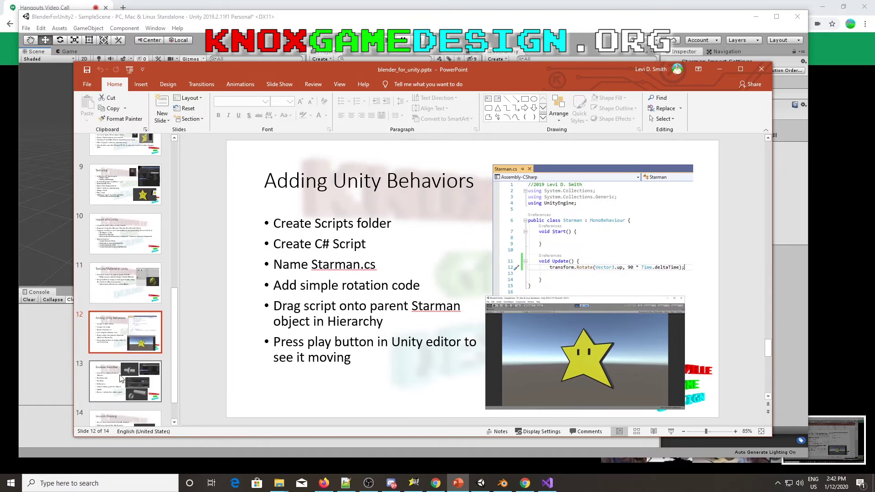
pyautogui.click(460, 27)
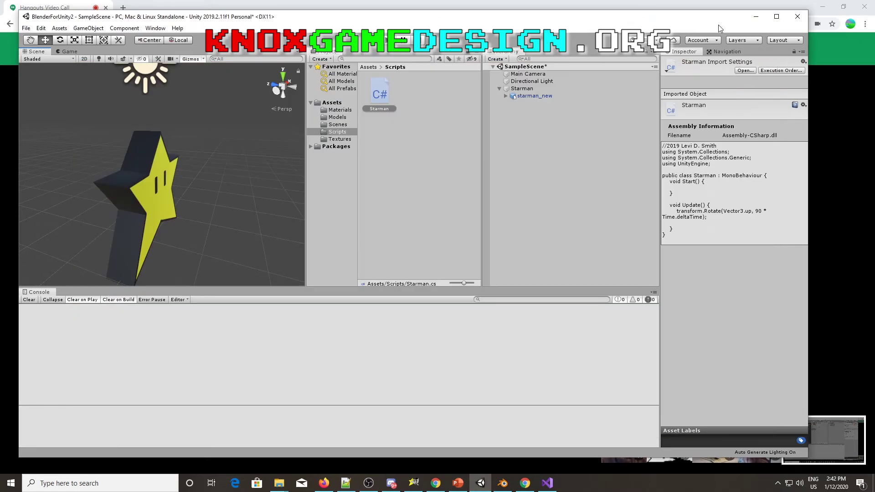
pyautogui.click(753, 18)
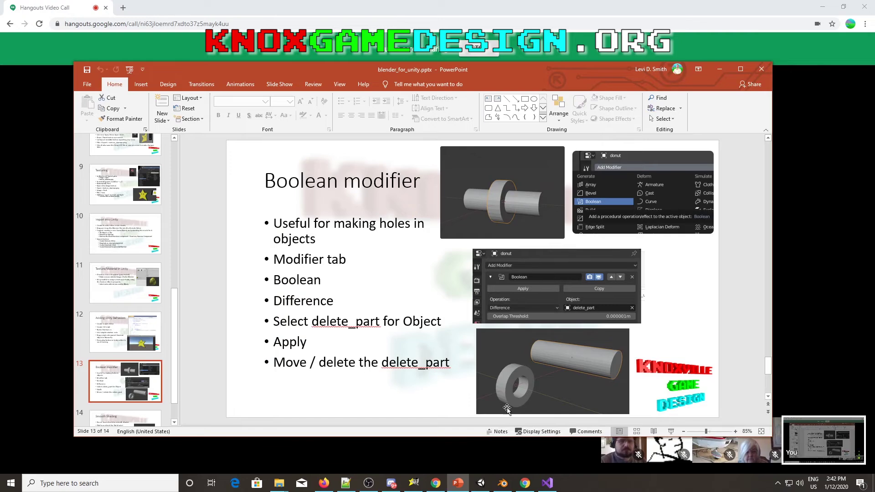
# Switch to Blender, save starman_new.blend, and open boolean_example.blend from the blender_for_unity folder
pyautogui.click(503, 484)
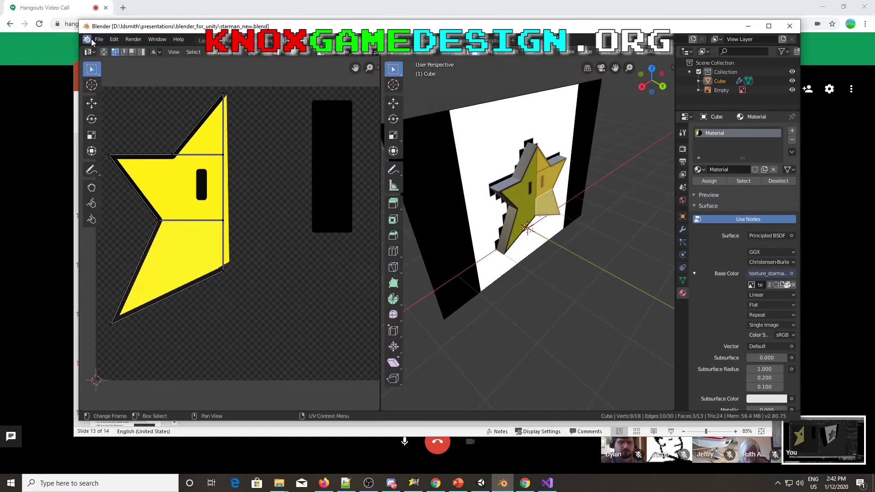
pyautogui.click(99, 39)
pyautogui.click(106, 99)
pyautogui.click(99, 40)
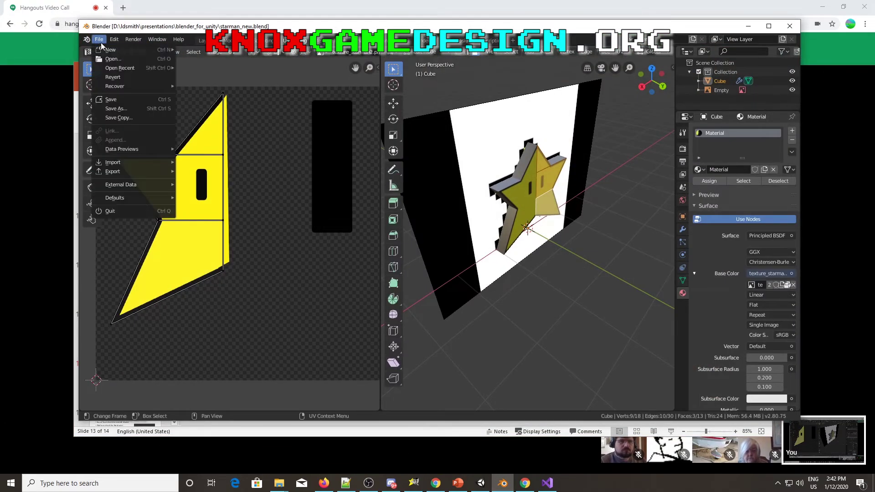
pyautogui.click(111, 59)
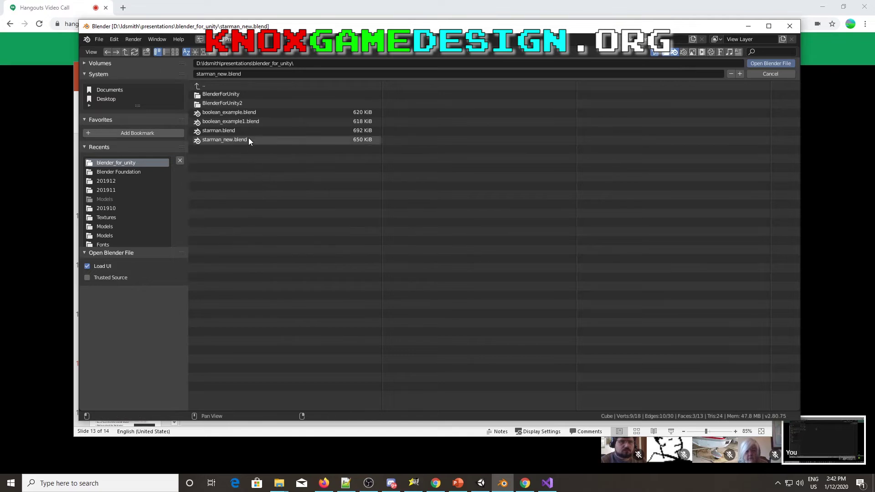
pyautogui.doubleClick(248, 112)
# Open boolean_example1.blend and examine the donut's hole from another angle
pyautogui.click(99, 39)
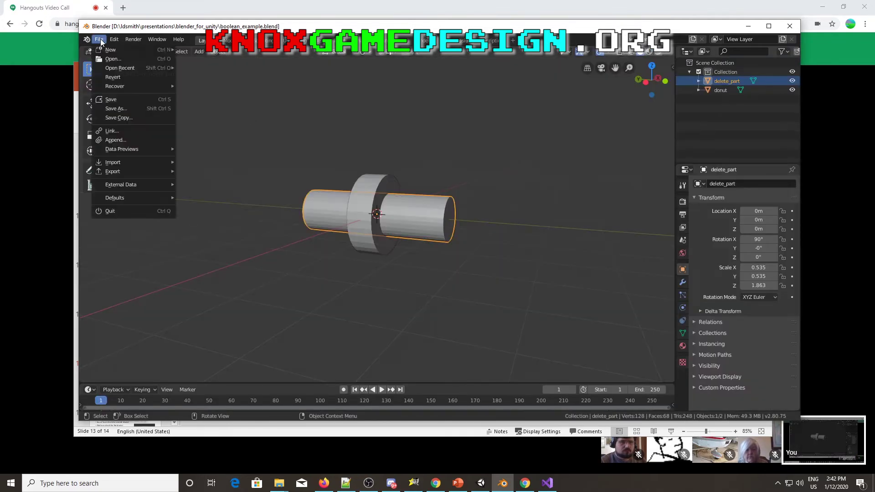
pyautogui.click(109, 58)
pyautogui.doubleClick(252, 120)
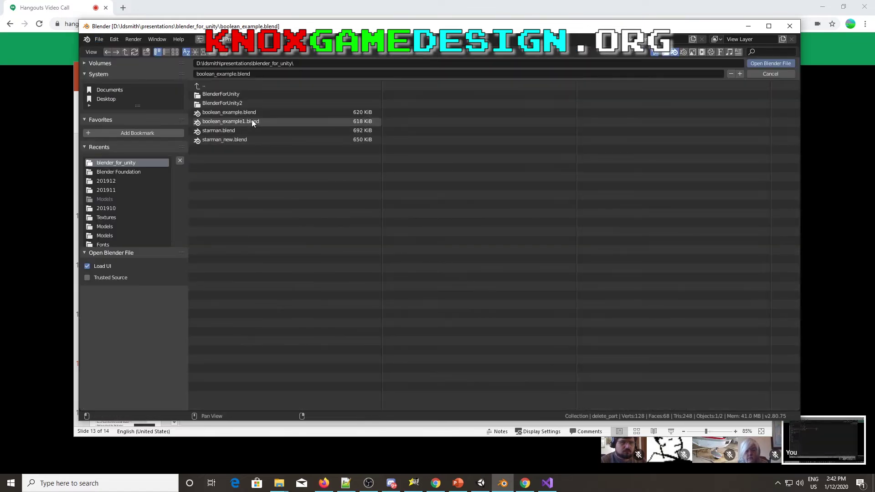
pyautogui.moveTo(369, 218)
pyautogui.mouseDown(button='middle')
pyautogui.moveTo(308, 211)
pyautogui.moveTo(540, 226)
pyautogui.moveTo(610, 242)
pyautogui.moveTo(661, 229)
pyautogui.moveTo(360, 225)
pyautogui.mouseUp(button='middle')
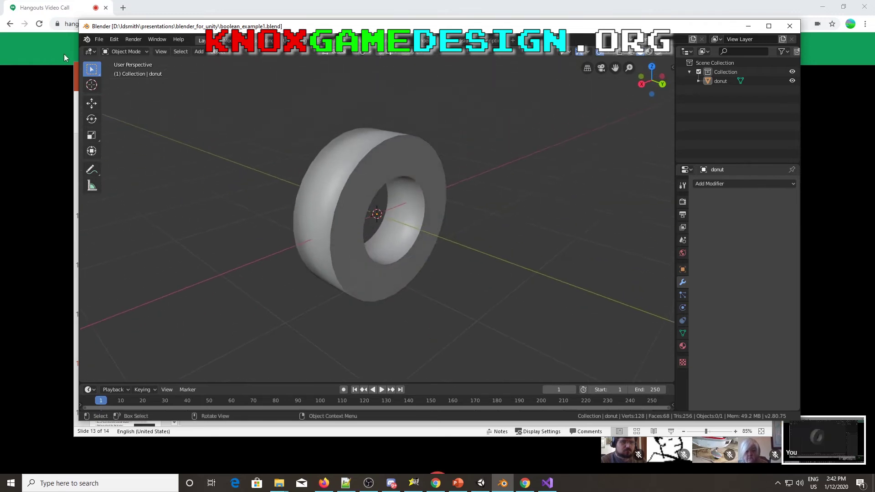
# Start a new General file to replace the open donut example
pyautogui.click(98, 40)
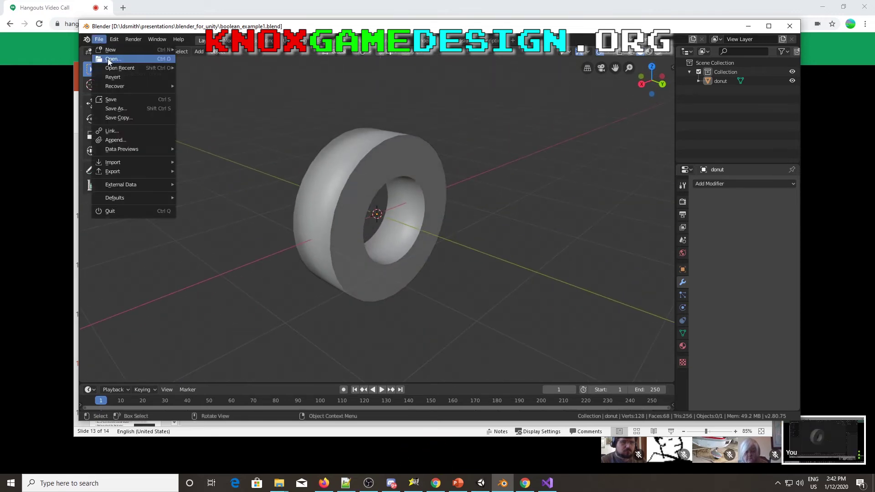
pyautogui.moveTo(109, 54)
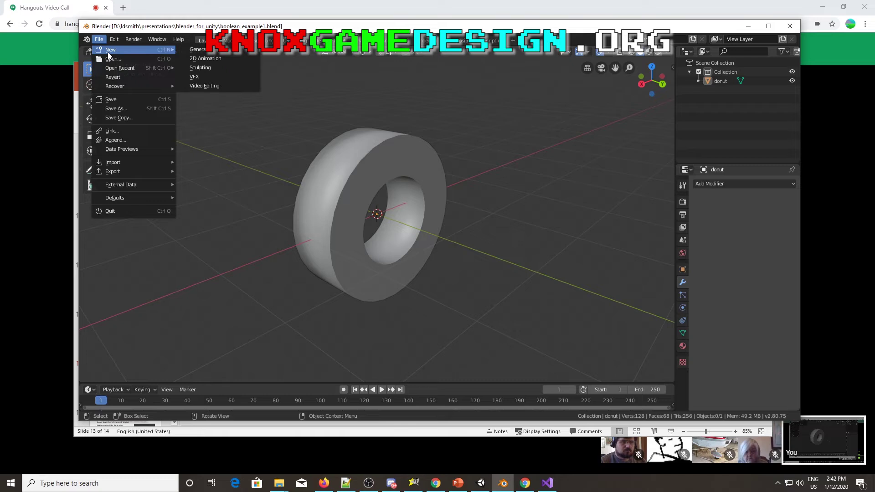
pyautogui.click(199, 49)
# Delete the default cube, camera and light from the new scene
pyautogui.moveTo(343, 207); pyautogui.dragTo(354, 205, button='middle')
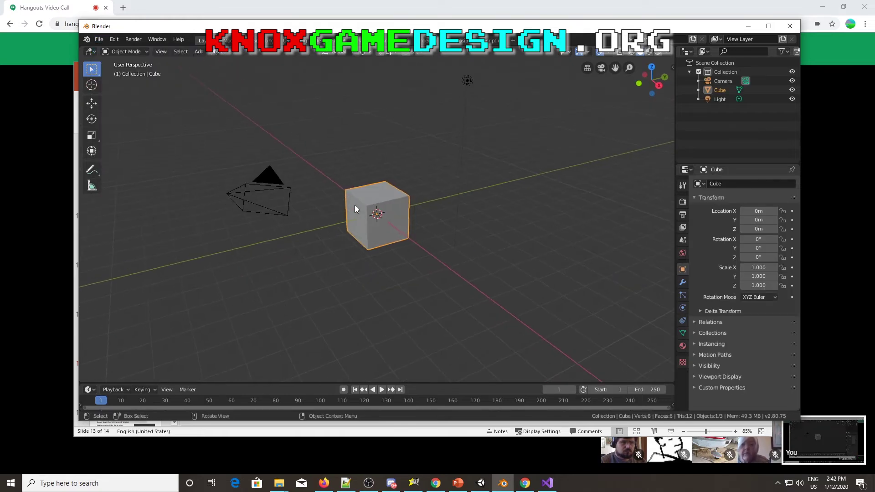
pyautogui.press('x')
pyautogui.click(277, 197)
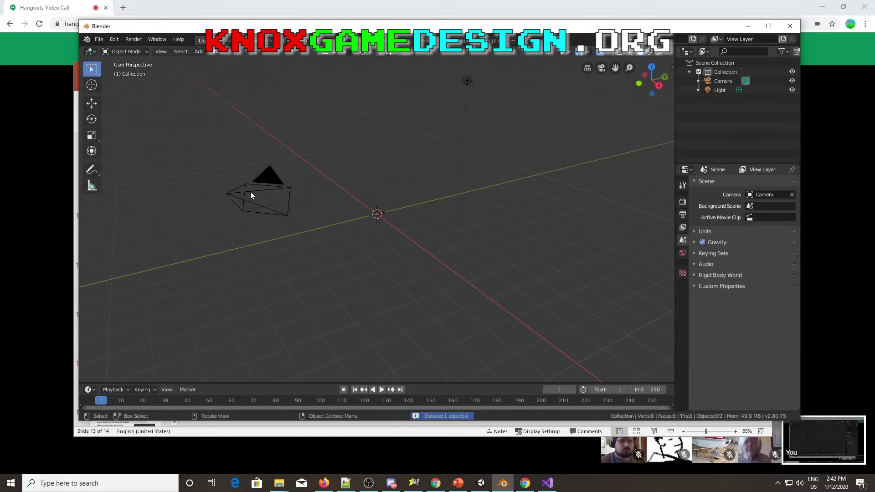
pyautogui.click(266, 189)
pyautogui.press('x')
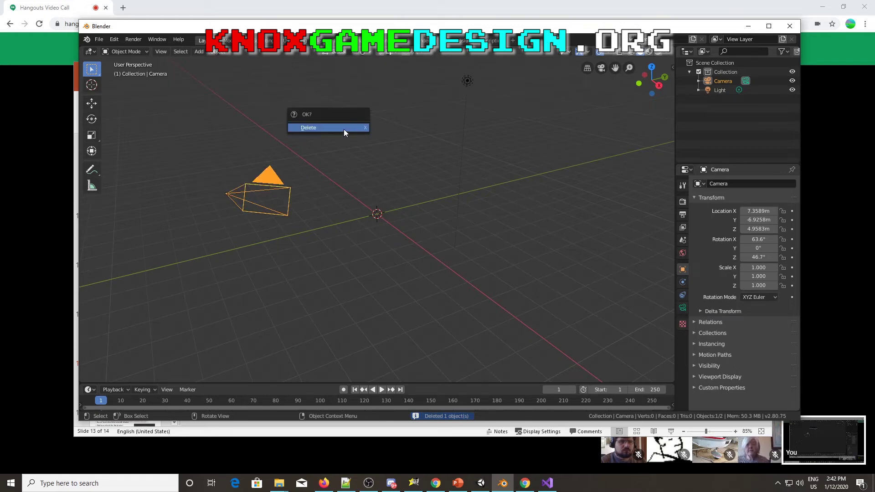
pyautogui.click(343, 129)
pyautogui.click(468, 81)
pyautogui.press('x')
pyautogui.click(432, 82)
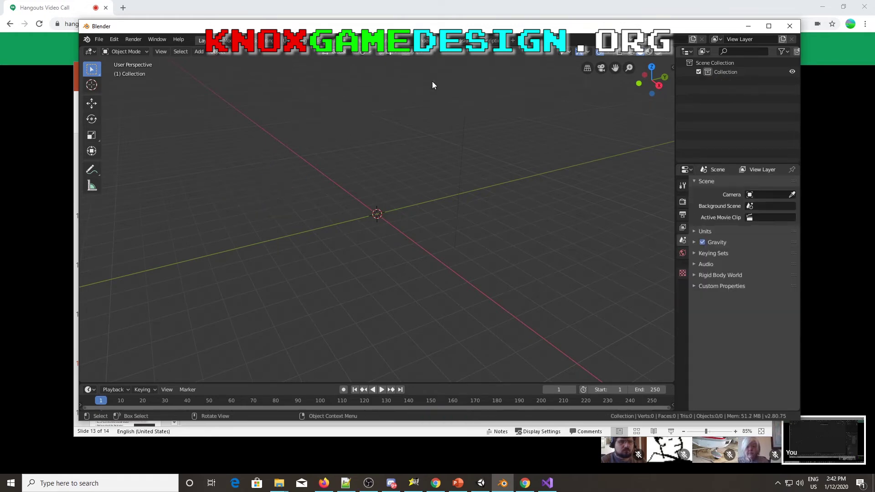
# Add a mesh cylinder at the origin and rotate its geometry 90° about the X axis in Edit Mode
pyautogui.moveTo(379, 223); pyautogui.dragTo(422, 235, button='middle')
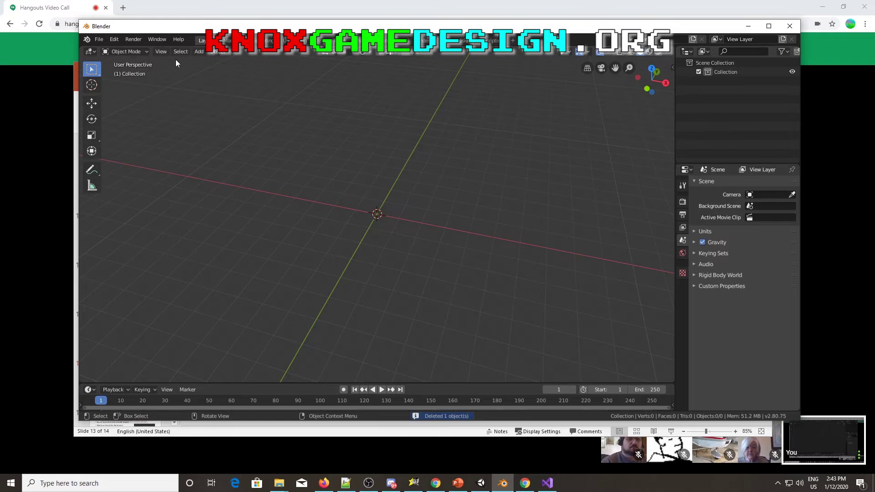
pyautogui.click(199, 52)
pyautogui.moveTo(237, 61)
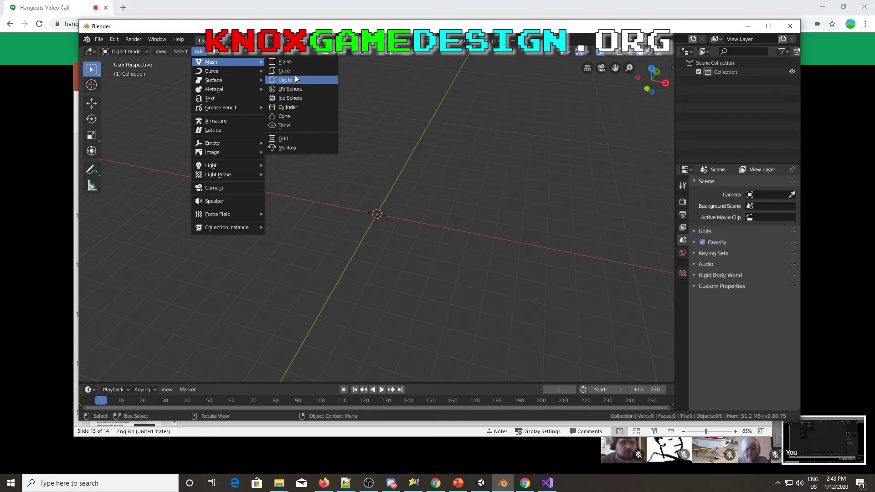
pyautogui.click(291, 107)
pyautogui.press('Tab')
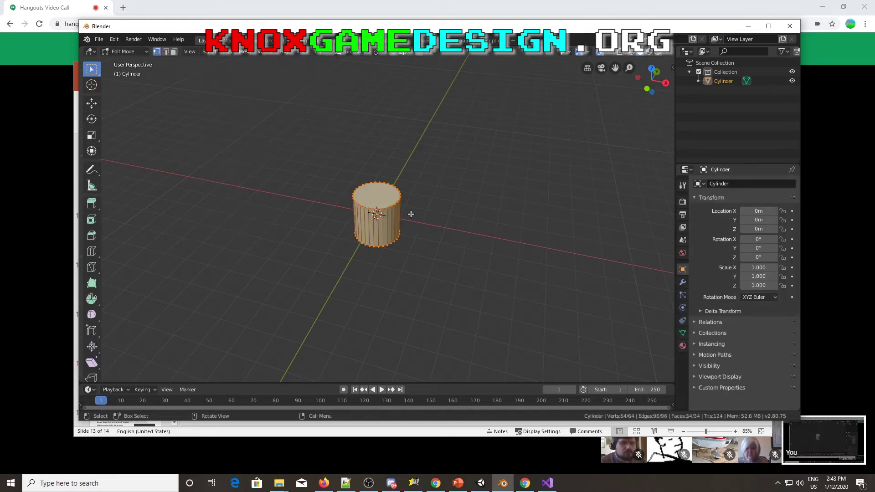
pyautogui.write('rx90')
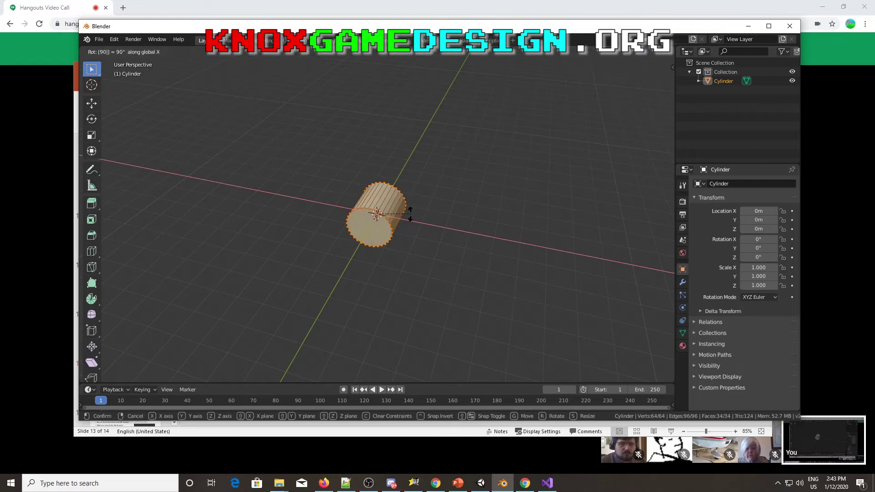
pyautogui.press('Return')
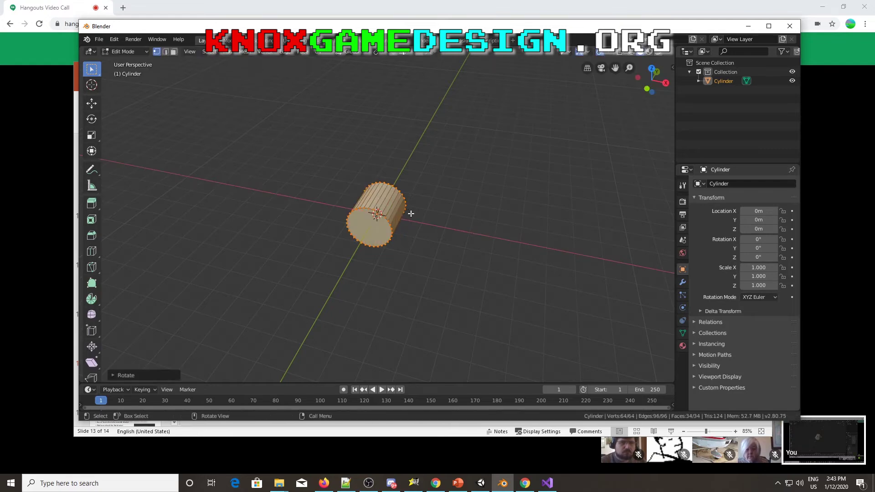
# Scale the cylinder's geometry along Y to about a third of its depth and return to Object Mode
pyautogui.press('KP_1')
pyautogui.moveTo(369, 213); pyautogui.dragTo(437, 243, button='middle')
pyautogui.press('s')
pyautogui.press('y')
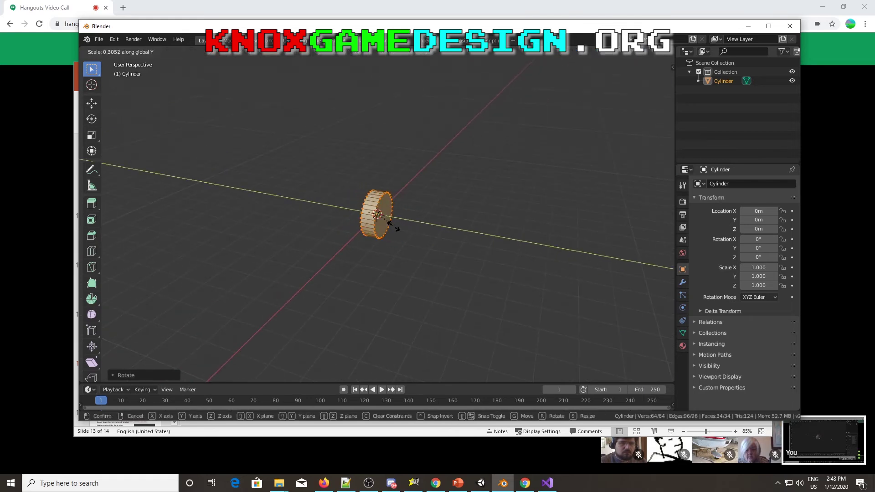
pyautogui.click(399, 228)
pyautogui.scroll(3, 392, 237)
pyautogui.moveTo(390, 241)
pyautogui.mouseDown(button='middle')
pyautogui.moveTo(459, 242)
pyautogui.moveTo(348, 237)
pyautogui.moveTo(383, 234)
pyautogui.mouseUp(button='middle')
pyautogui.press('Tab')
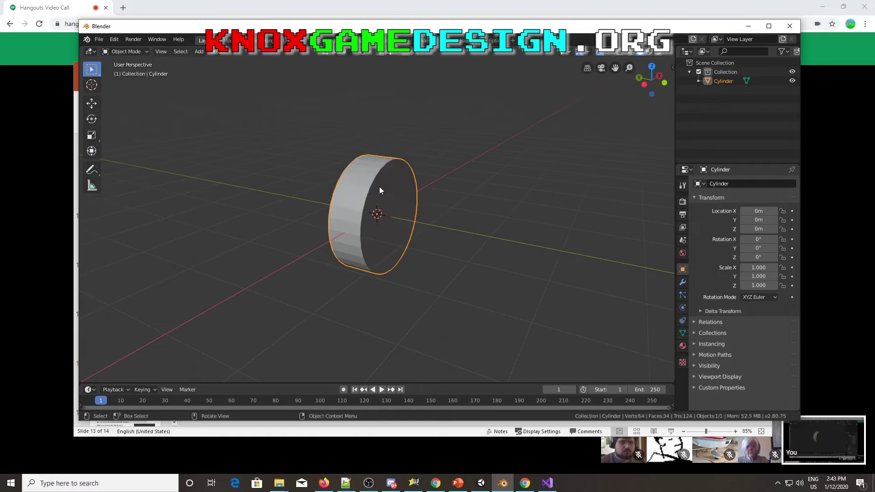
# Rename the flattened cylinder as mesh_wheel
pyautogui.click(726, 79)
pyautogui.doubleClick(726, 80)
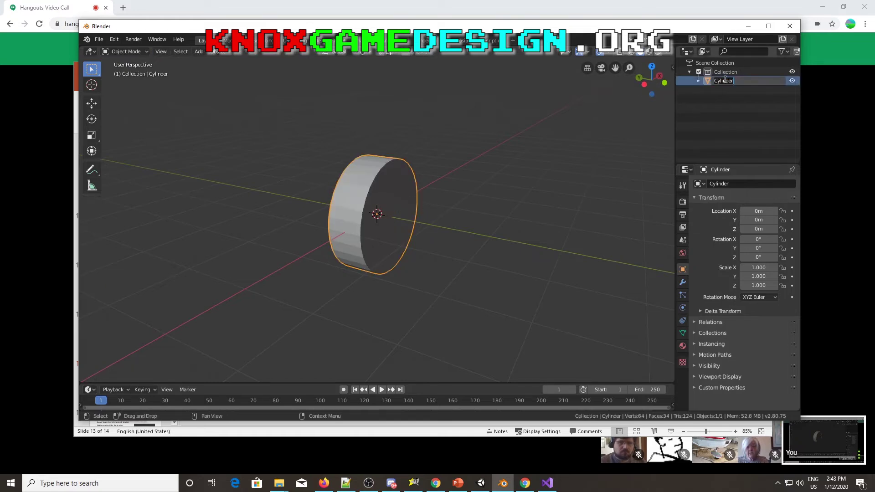
pyautogui.write('mesh_wheel')
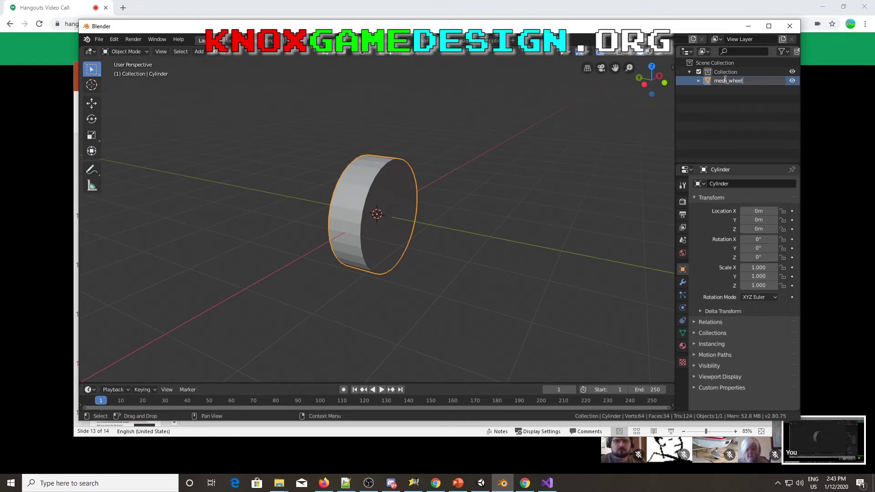
pyautogui.press('Return')
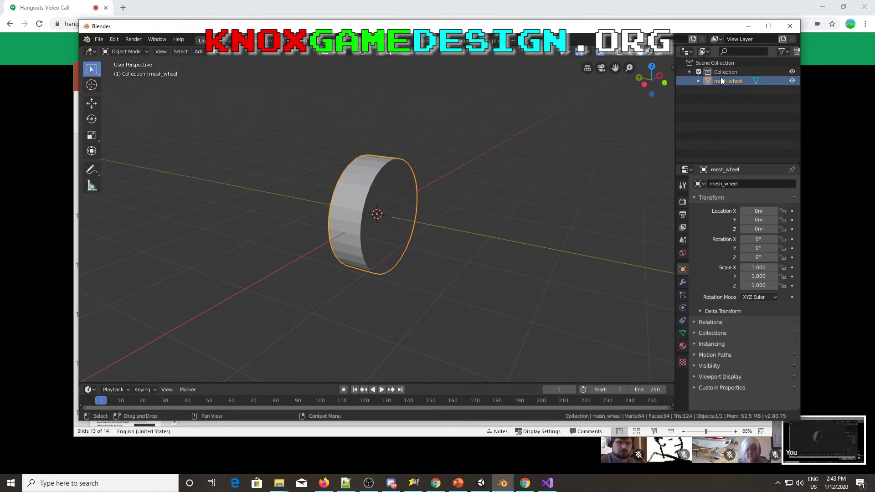
pyautogui.moveTo(477, 252)
pyautogui.mouseDown(button='middle')
pyautogui.moveTo(469, 252)
pyautogui.moveTo(483, 258)
pyautogui.mouseUp(button='middle')
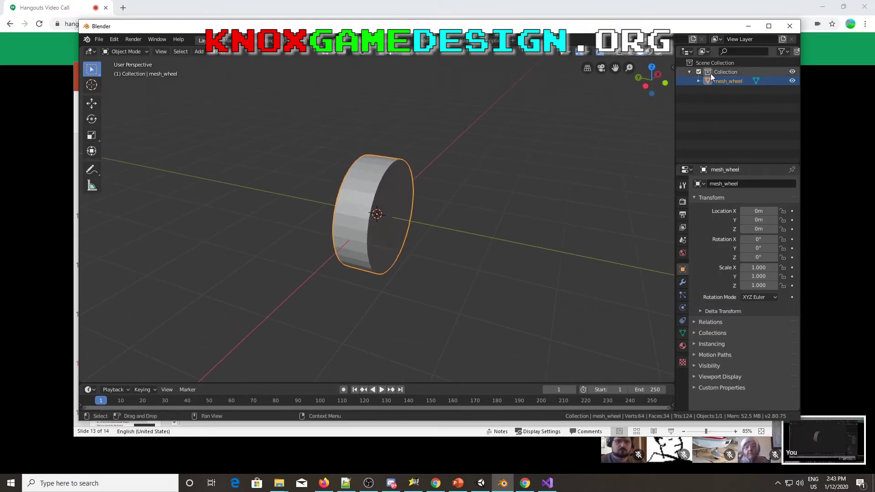
pyautogui.click(197, 52)
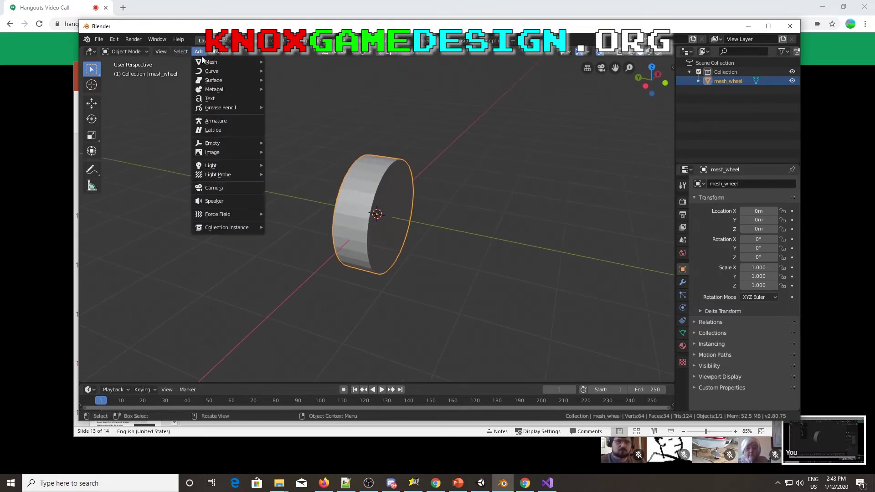
pyautogui.moveTo(216, 61)
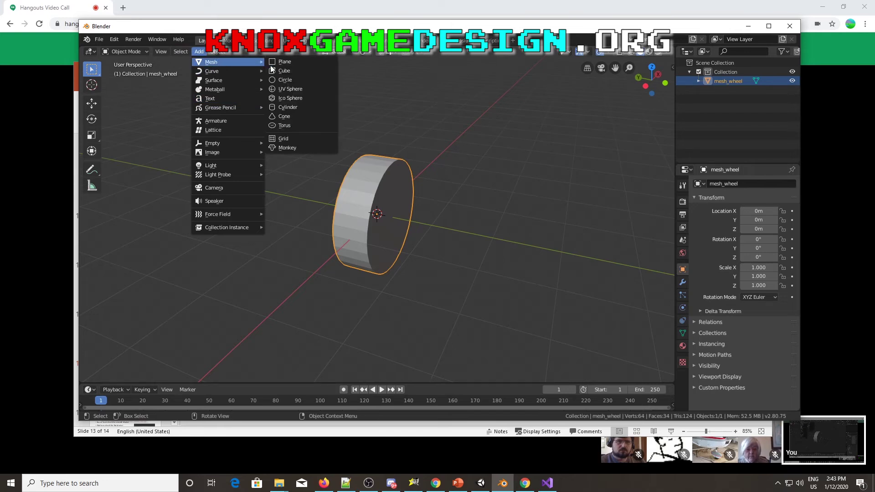
pyautogui.click(299, 114)
pyautogui.press('x')
pyautogui.click(407, 240)
# Add a second mesh cylinder at the wheel's centre and rotate it 90° about the X axis in Object Mode
pyautogui.click(204, 52)
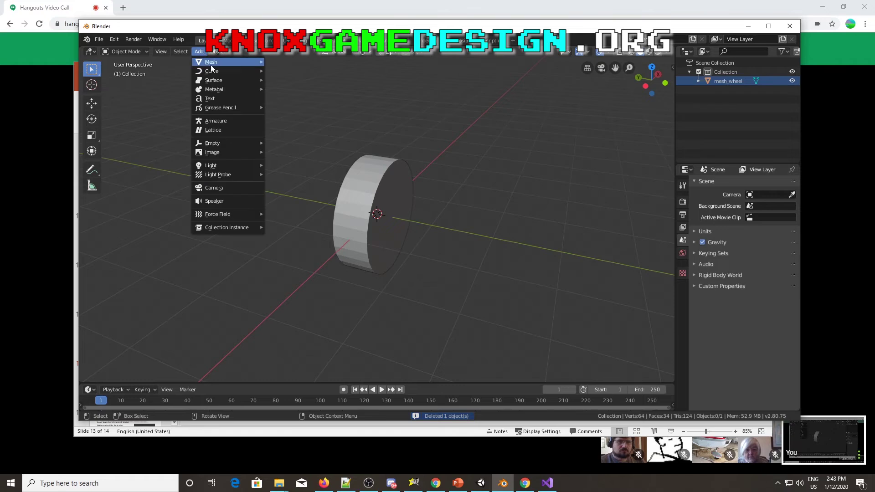
pyautogui.moveTo(212, 62)
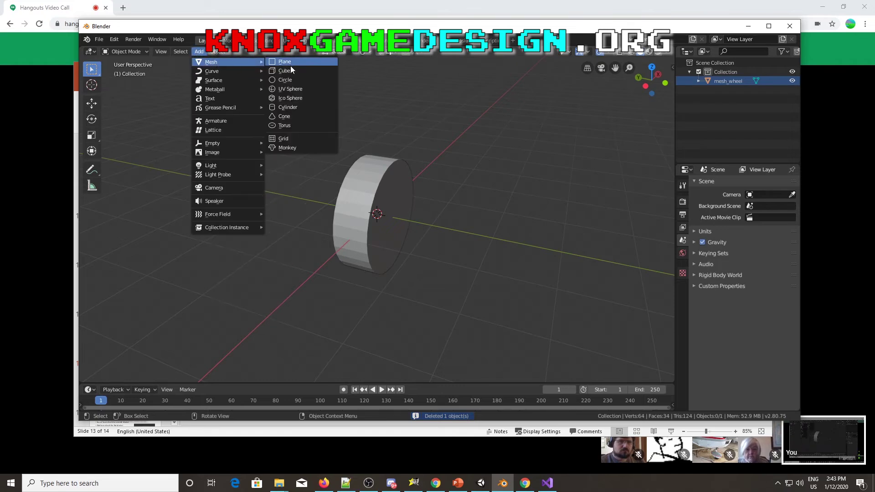
pyautogui.click(299, 109)
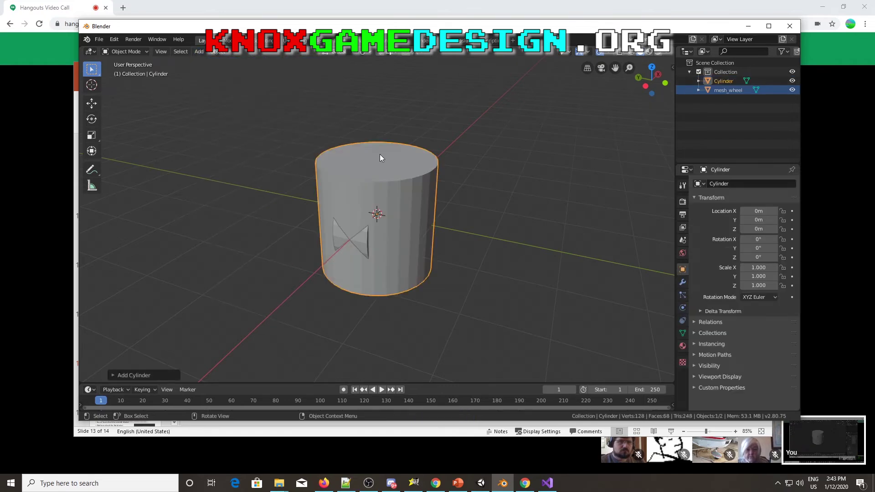
pyautogui.write('rx90')
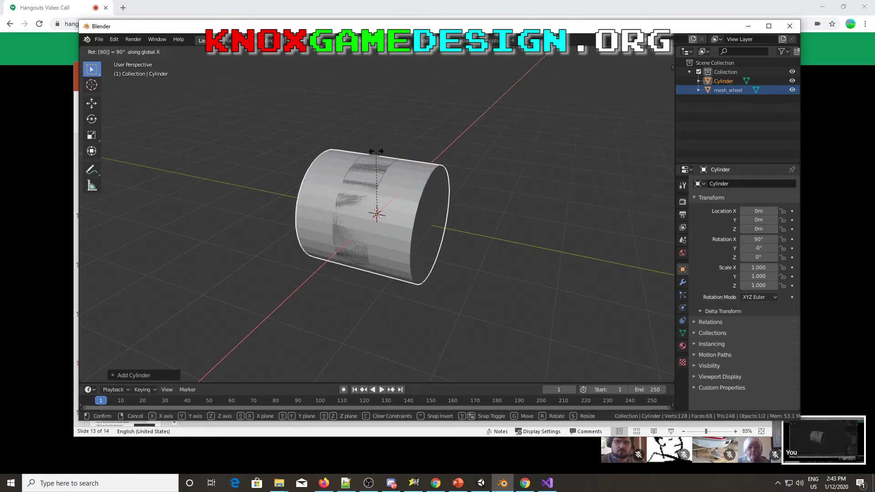
pyautogui.press('Return')
# Scale the second cylinder uniformly to about 0.622 and lengthen it along its axis to a Z scale of about 0.756
pyautogui.press('s')
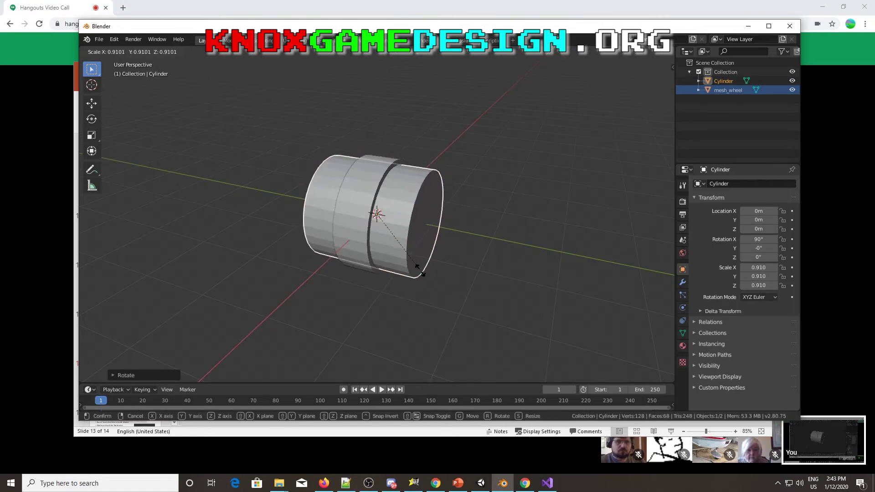
pyautogui.click(403, 240)
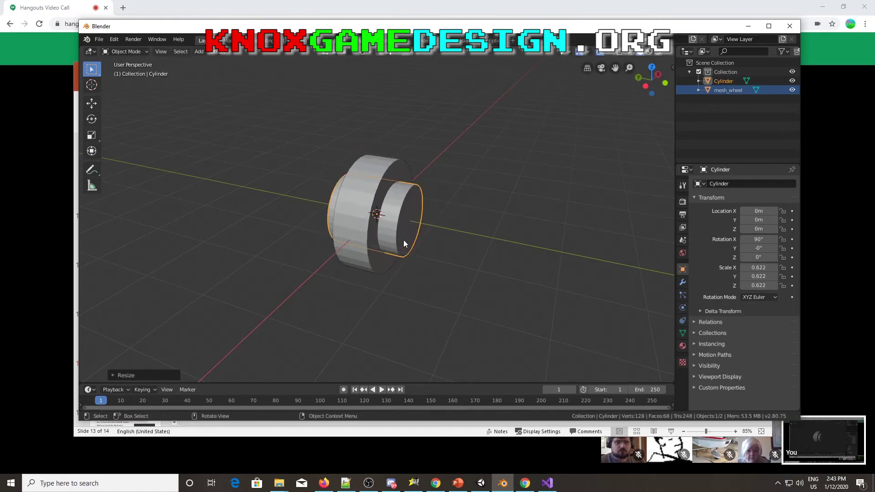
pyautogui.press('s')
pyautogui.press('z')
pyautogui.click(412, 242)
pyautogui.moveTo(412, 242); pyautogui.dragTo(430, 272, button='middle')
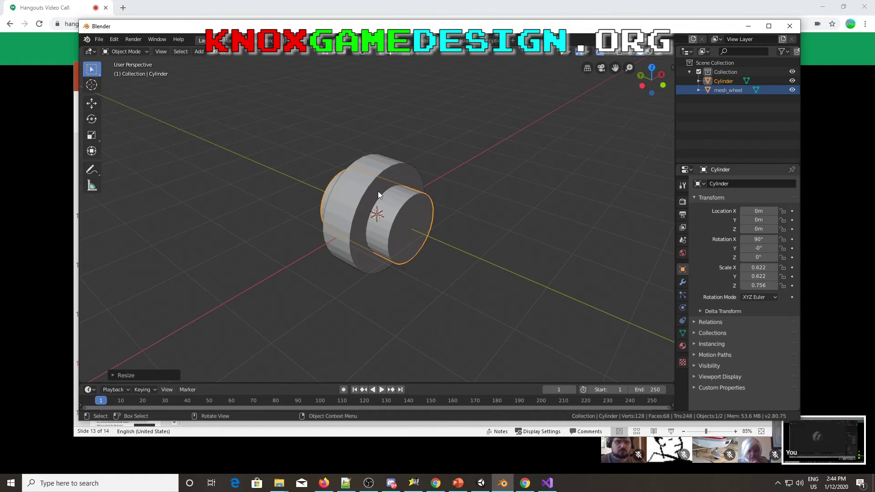
# Rename the second, smaller cylinder as to_delete
pyautogui.click(725, 81)
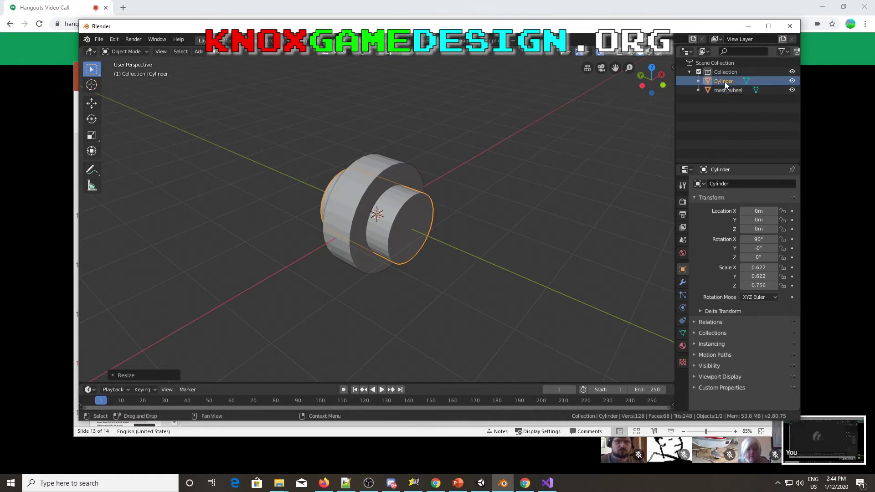
pyautogui.doubleClick(725, 81)
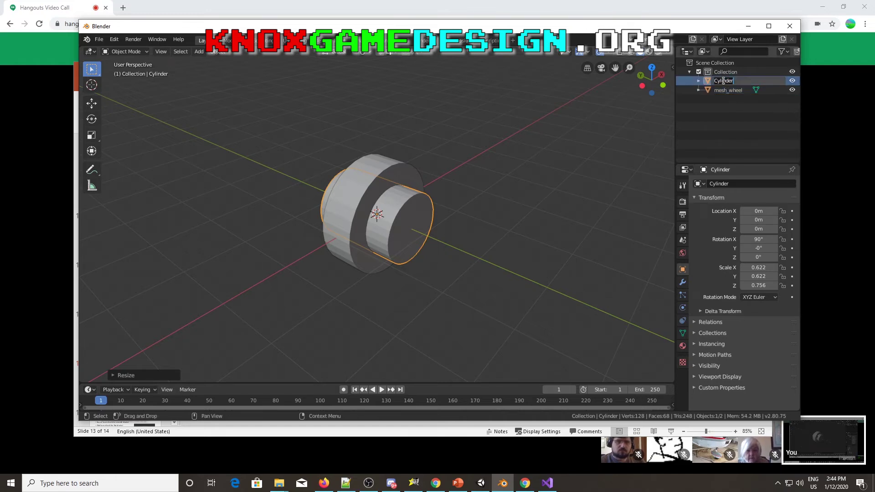
pyautogui.press('BackSpace')
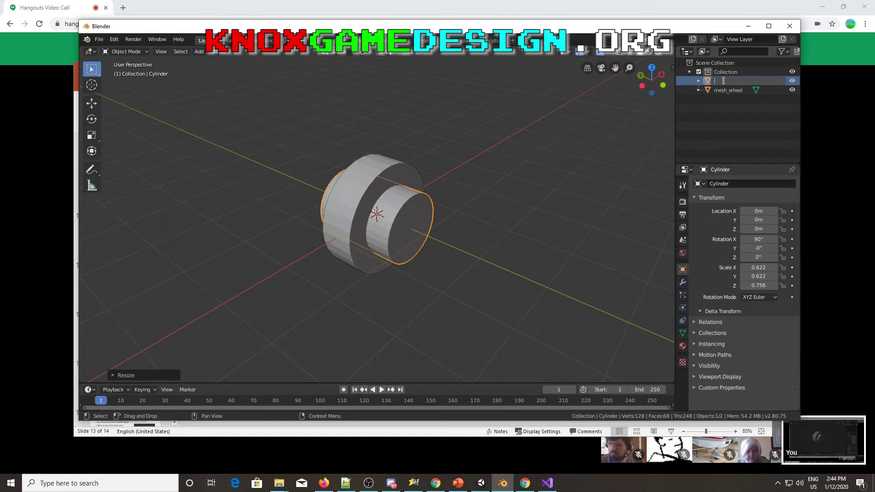
pyautogui.write('to_delete')
pyautogui.press('Return')
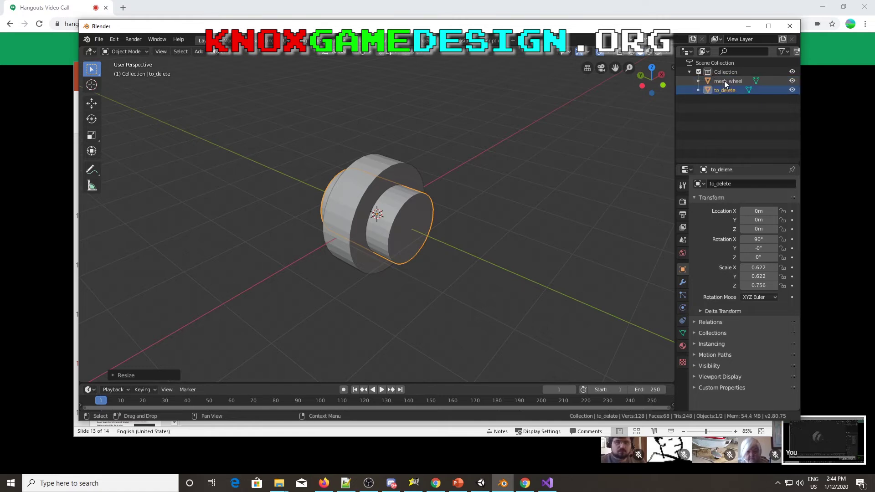
# Add a Boolean modifier with the Difference operation to mesh_wheel, using to_delete as its object
pyautogui.click(368, 180)
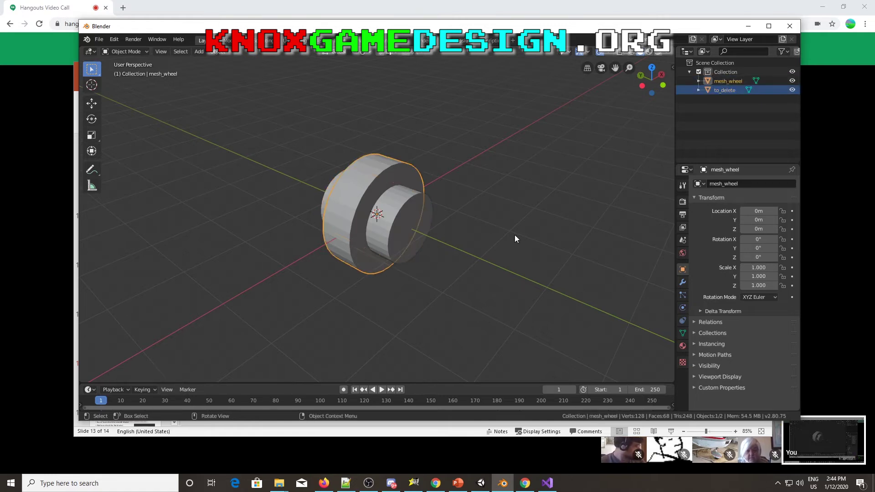
pyautogui.click(682, 282)
pyautogui.click(717, 184)
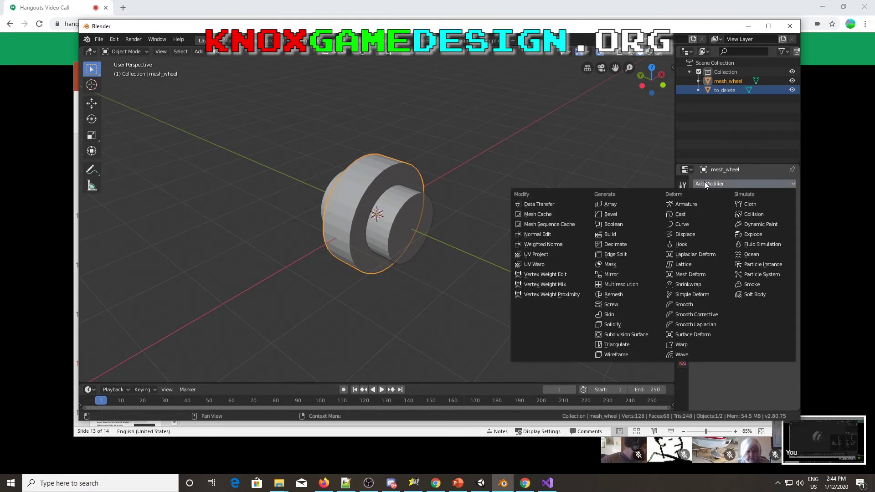
pyautogui.click(613, 224)
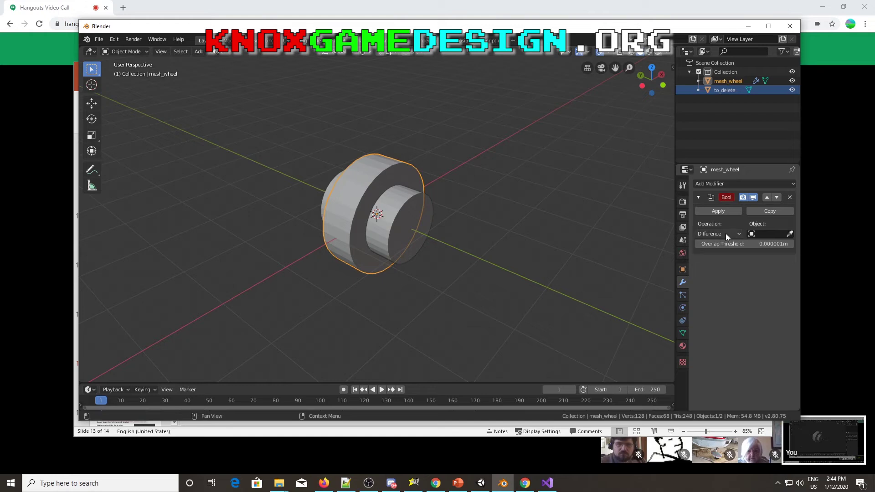
pyautogui.click(756, 234)
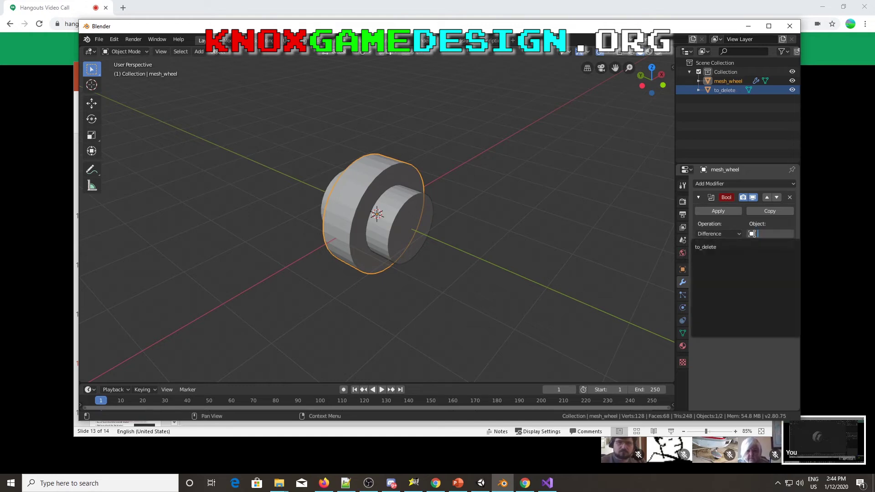
pyautogui.click(710, 247)
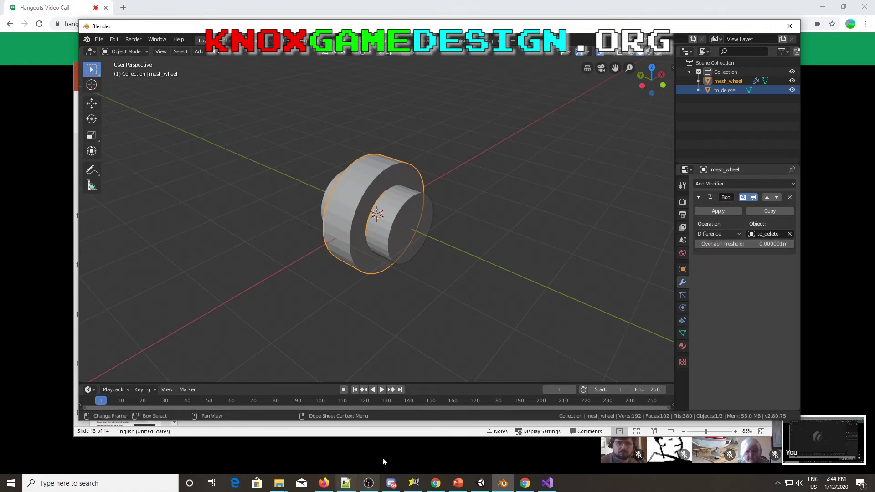
# Apply the Boolean modifier on mesh_wheel, then move the to_delete cylinder off the wheel and delete it
pyautogui.click(729, 211)
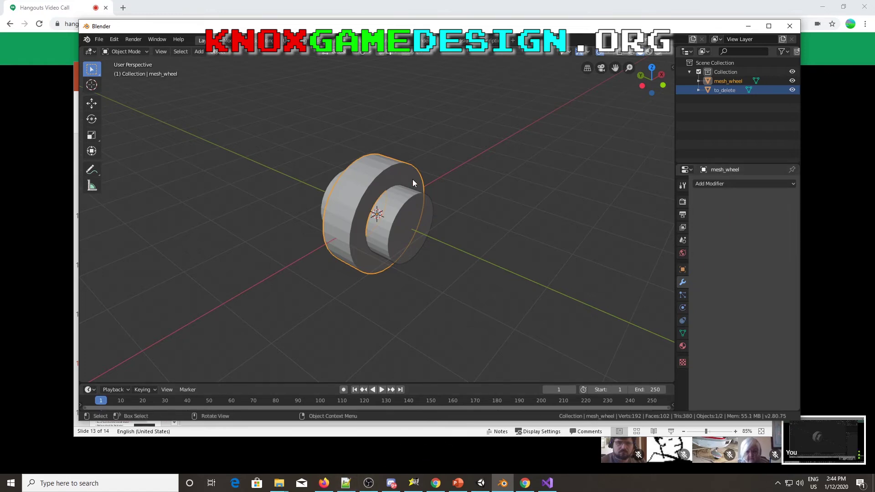
pyautogui.click(401, 218)
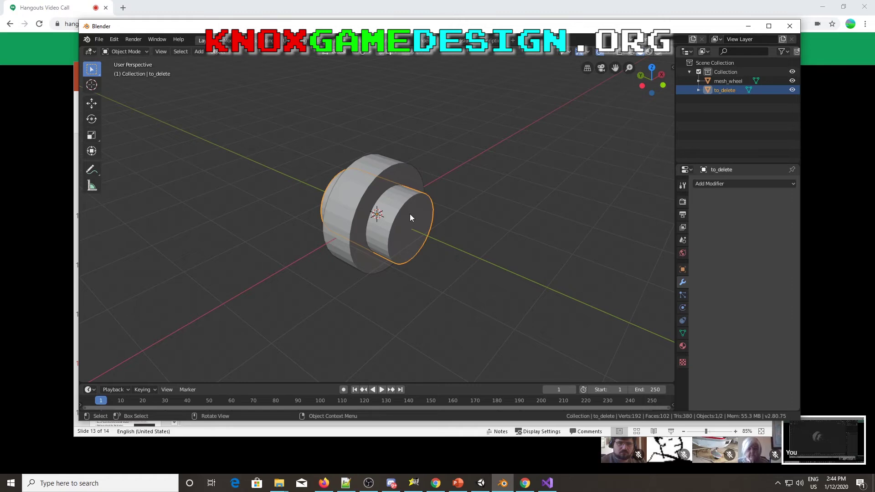
pyautogui.press('g')
pyautogui.click(539, 163)
pyautogui.moveTo(513, 209); pyautogui.dragTo(496, 206, button='middle')
pyautogui.press('x')
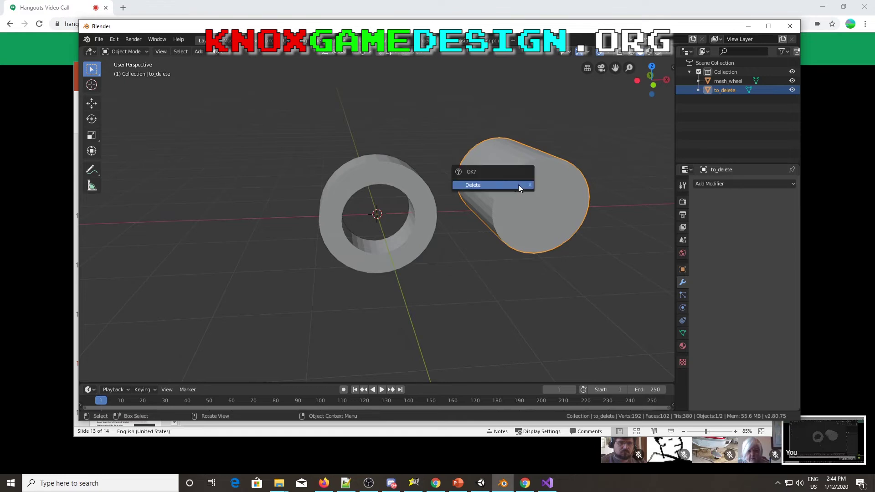
pyautogui.click(491, 184)
pyautogui.moveTo(390, 231); pyautogui.dragTo(459, 237, button='middle')
pyautogui.scroll(2, 460, 236)
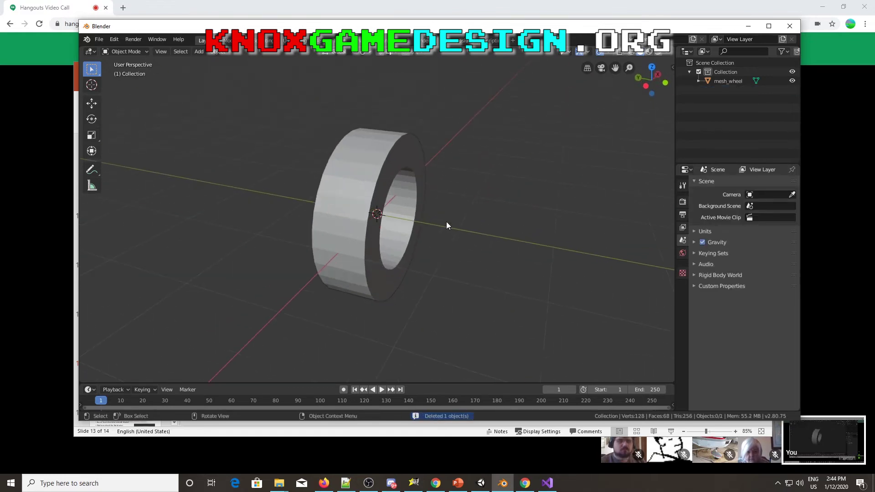
pyautogui.moveTo(367, 179); pyautogui.dragTo(319, 228, button='middle')
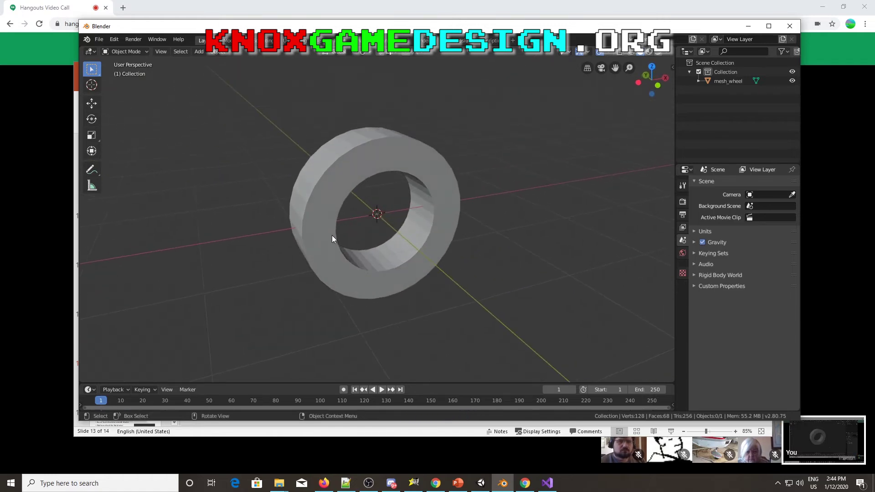
pyautogui.moveTo(359, 263); pyautogui.dragTo(380, 244, button='middle')
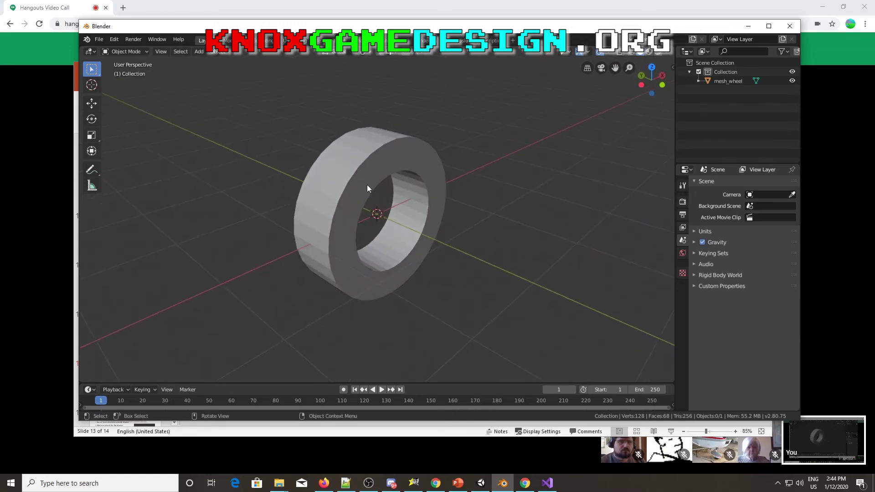
# Put mesh_wheel into Edit Mode with wireframe display and face selection
pyautogui.click(351, 176)
pyautogui.press('Tab')
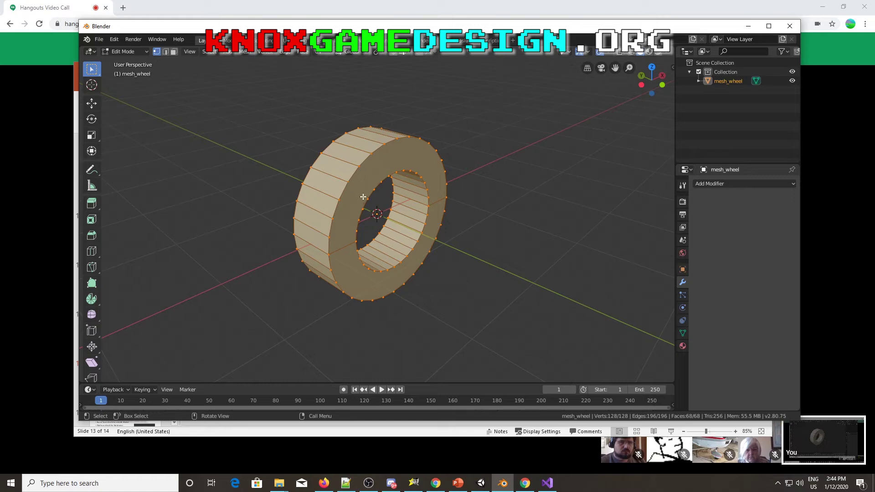
pyautogui.press('z')
pyautogui.click(305, 197)
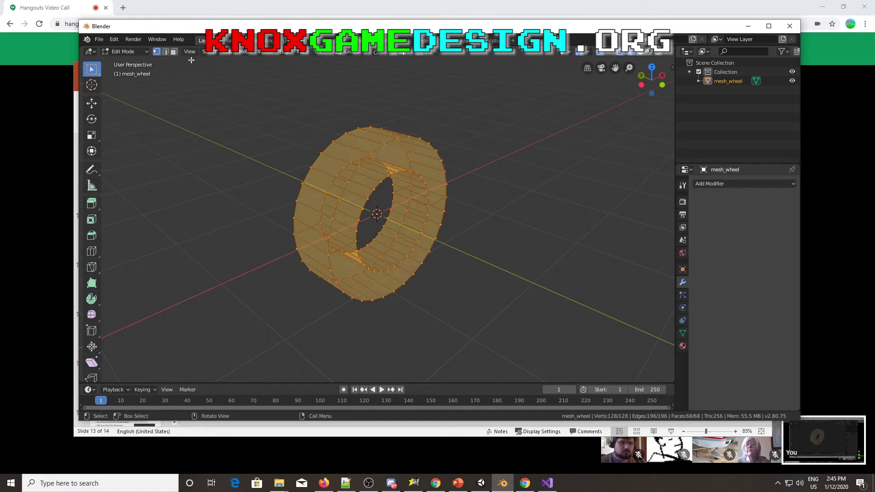
pyautogui.click(174, 52)
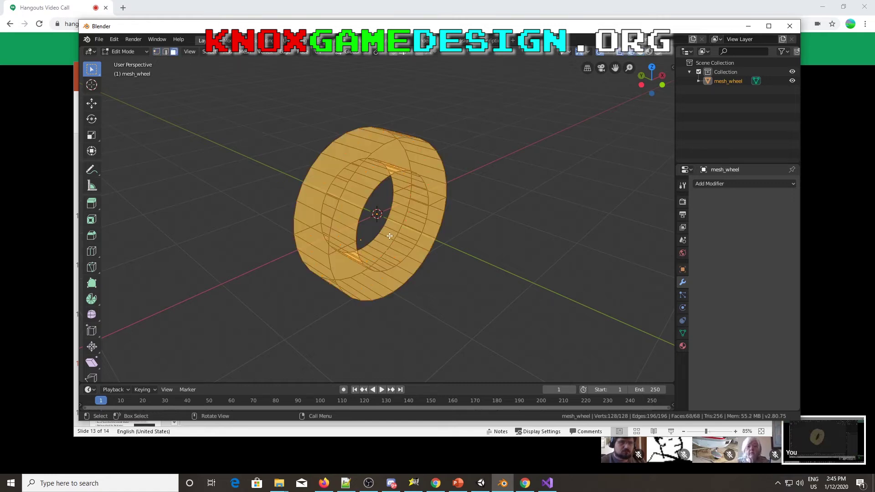
# From the right side view, box-select the middle of the wheel's width to get all its outer and inner rim faces
pyautogui.hotkey('alt', 'a')
pyautogui.keyDown('alt'); pyautogui.moveTo(377, 248); pyautogui.dragTo(420, 247, button='middle'); pyautogui.keyUp('alt')
pyautogui.press('KP_3')
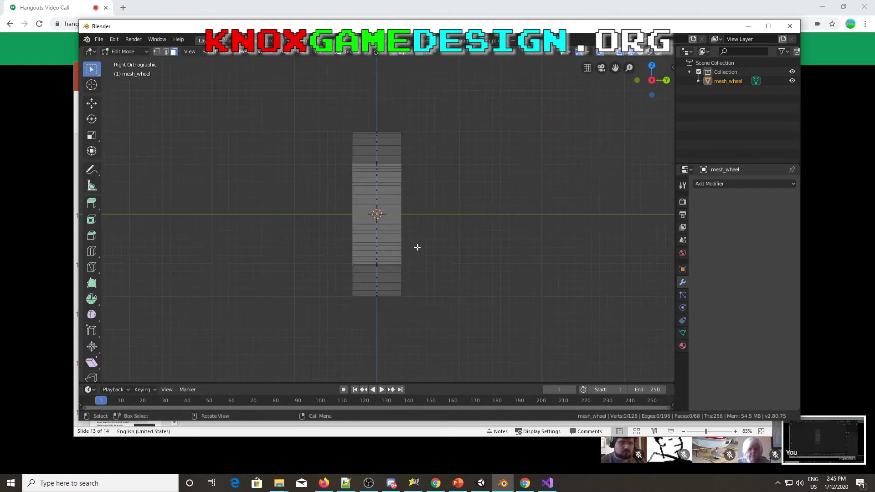
pyautogui.press('b')
pyautogui.moveTo(371, 121); pyautogui.dragTo(386, 319)
pyautogui.keyDown('alt'); pyautogui.moveTo(387, 313); pyautogui.dragTo(370, 303, button='middle'); pyautogui.keyUp('alt')
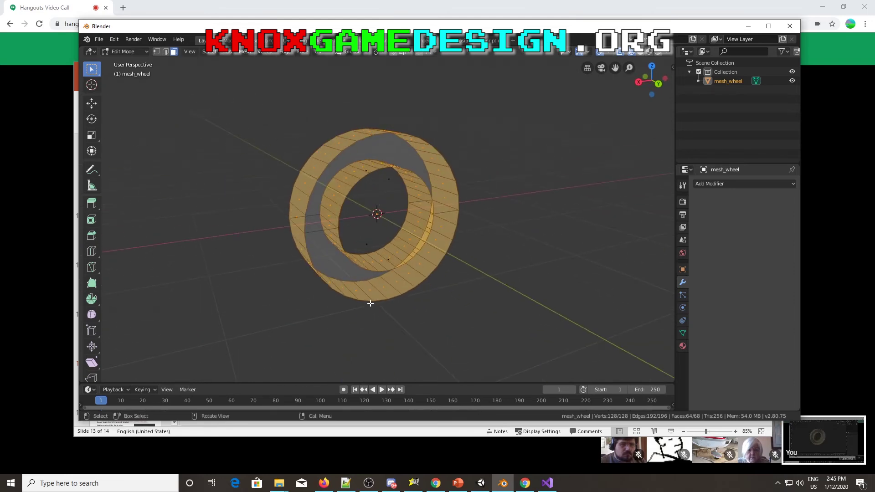
# Apply smooth face shading to the selected rim faces and return to Object Mode in solid display
pyautogui.click(245, 51)
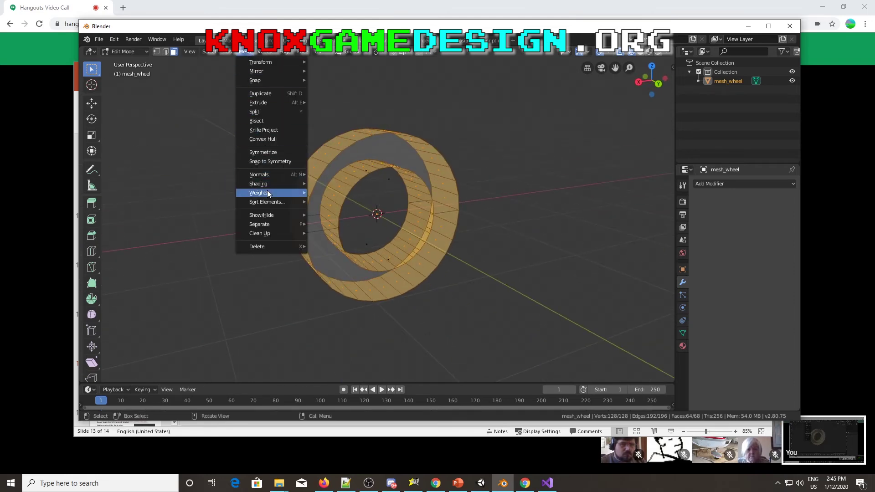
pyautogui.moveTo(267, 183)
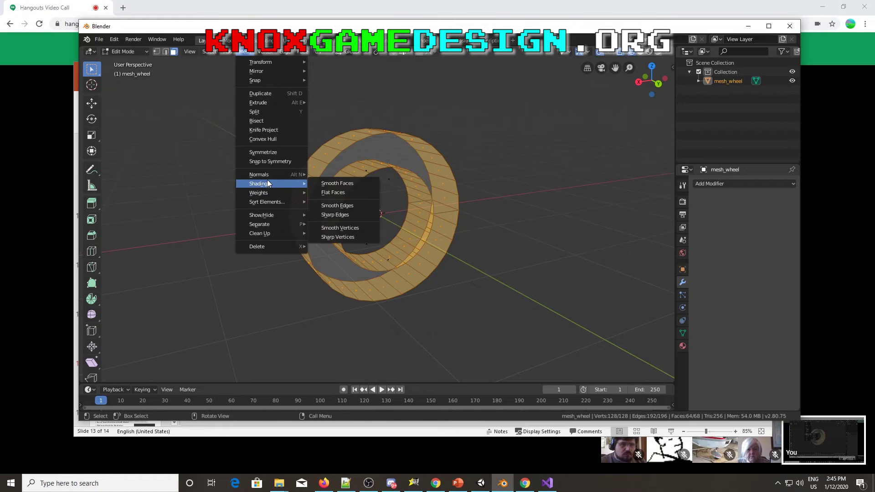
pyautogui.click(331, 185)
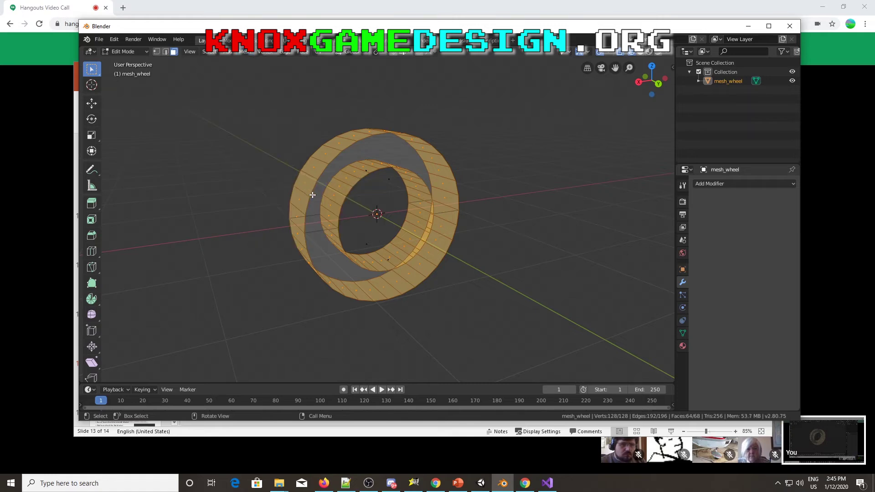
pyautogui.press('Tab')
pyautogui.hotkey('shift', 'z')
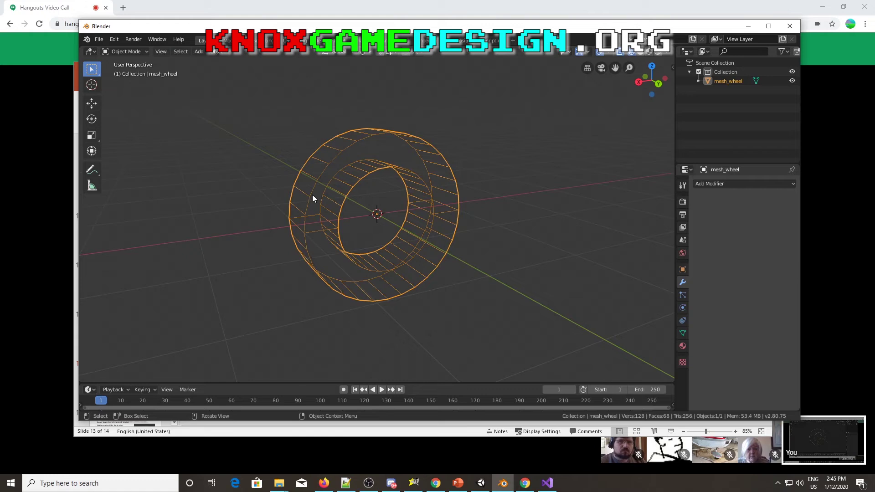
pyautogui.press('z')
pyautogui.click(371, 203)
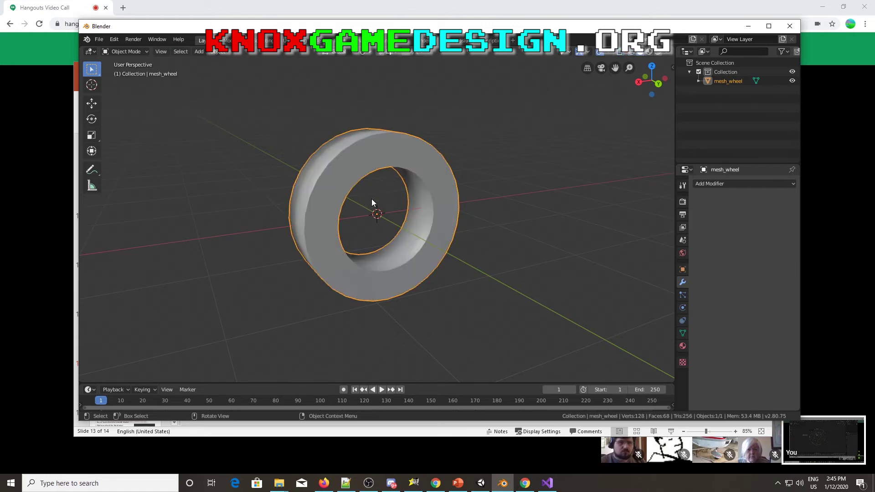
# Try smooth shading on the two half-ring faces on one flat side of the wheel and check it in Object Mode
pyautogui.moveTo(272, 194); pyautogui.dragTo(394, 147, button='middle')
pyautogui.moveTo(362, 242)
pyautogui.mouseDown(button='middle')
pyautogui.moveTo(365, 182)
pyautogui.moveTo(345, 248)
pyautogui.moveTo(299, 246)
pyautogui.moveTo(353, 231)
pyautogui.mouseUp(button='middle')
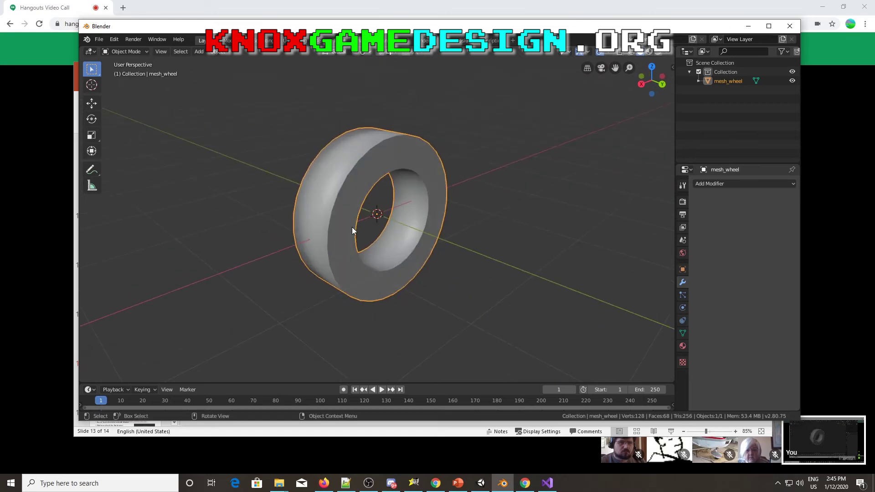
pyautogui.press('Tab')
pyautogui.click(366, 186)
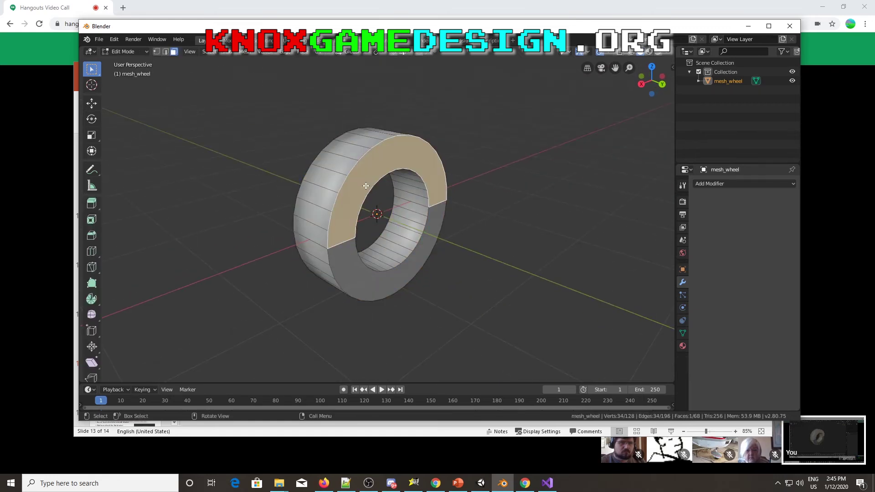
pyautogui.keyDown('shift'); pyautogui.click(358, 271); pyautogui.keyUp('shift')
pyautogui.moveTo(358, 271); pyautogui.dragTo(266, 90, button='middle')
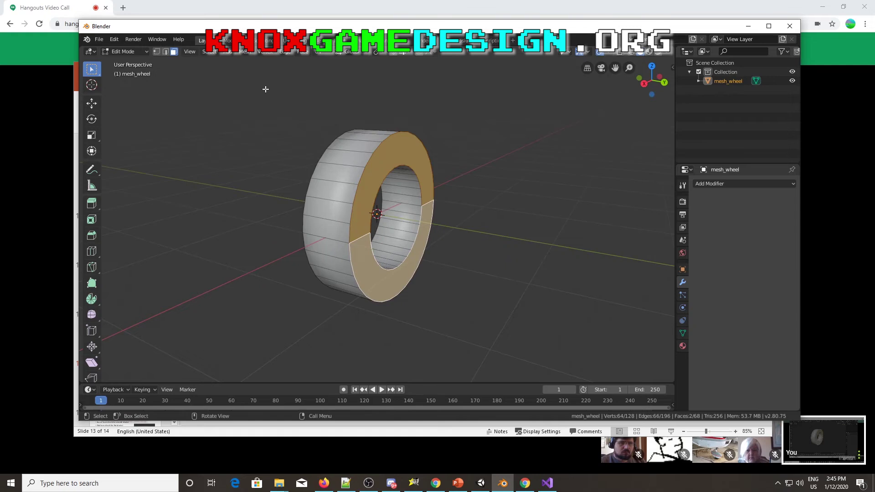
pyautogui.click(244, 53)
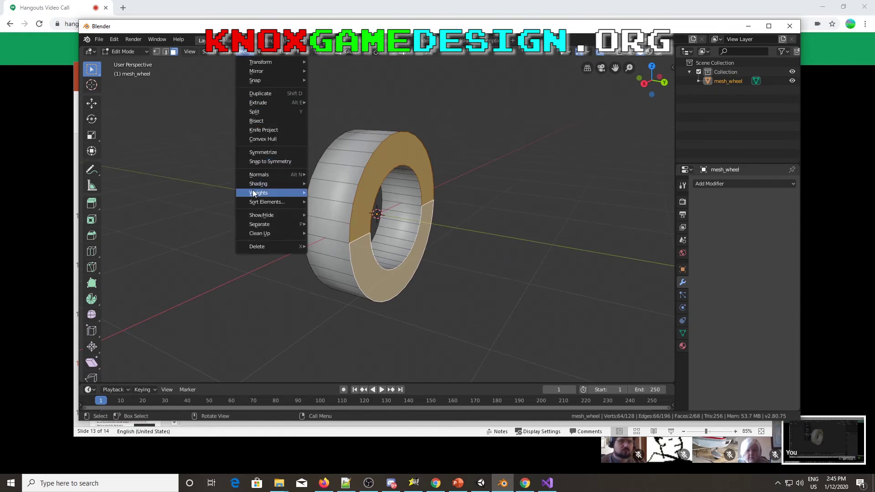
pyautogui.moveTo(297, 183)
pyautogui.click(333, 184)
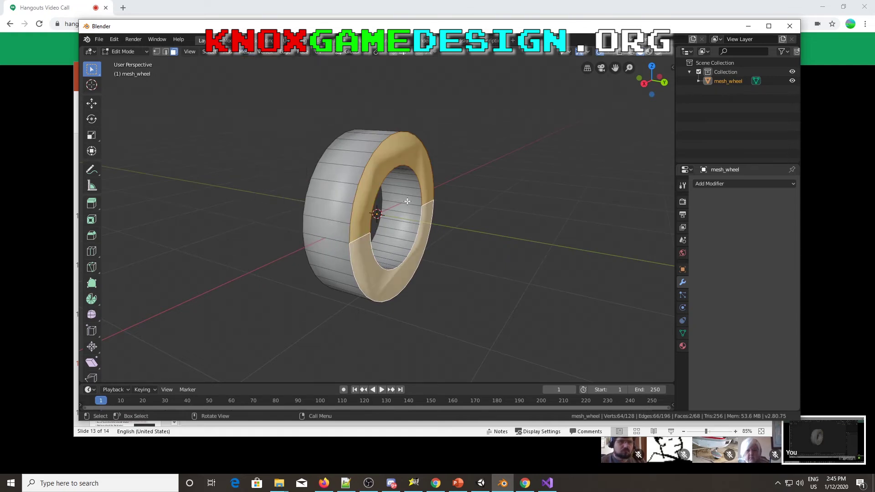
pyautogui.press('Tab')
pyautogui.moveTo(434, 207)
pyautogui.mouseDown(button='middle')
pyautogui.moveTo(309, 186)
pyautogui.moveTo(317, 200)
pyautogui.moveTo(412, 206)
pyautogui.mouseUp(button='middle')
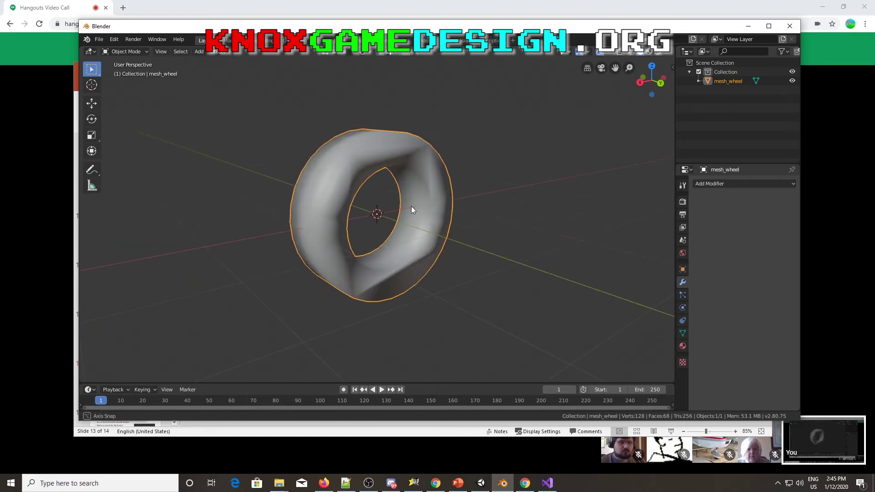
# Set the same two half-ring side faces of the wheel to flat shading and return to Object Mode
pyautogui.press('Tab')
pyautogui.click(371, 161)
pyautogui.keyDown('shift'); pyautogui.click(345, 252); pyautogui.keyUp('shift')
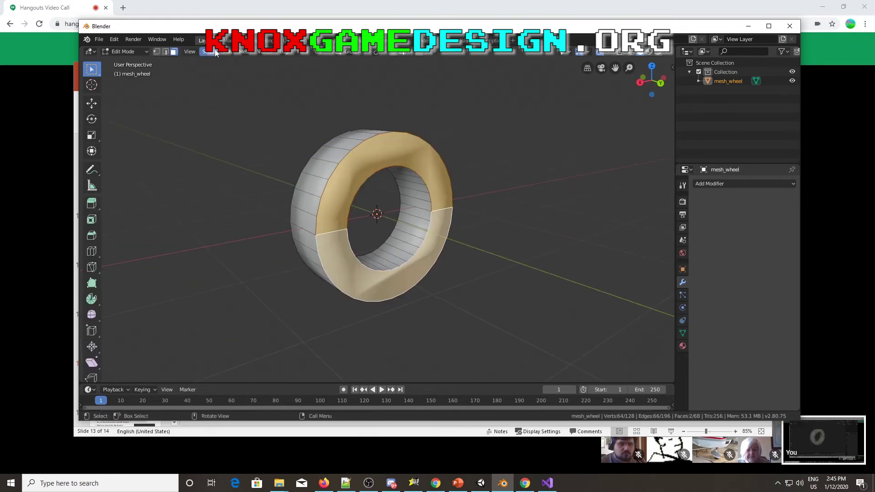
pyautogui.click(241, 52)
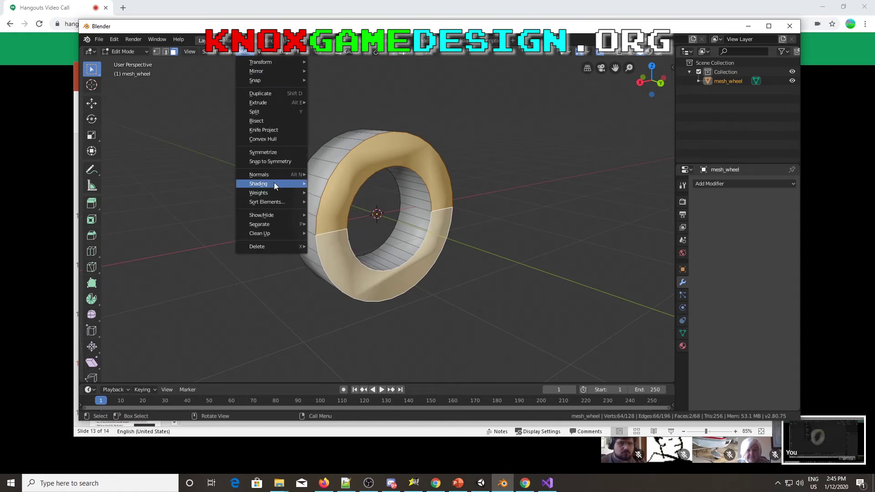
pyautogui.moveTo(274, 182)
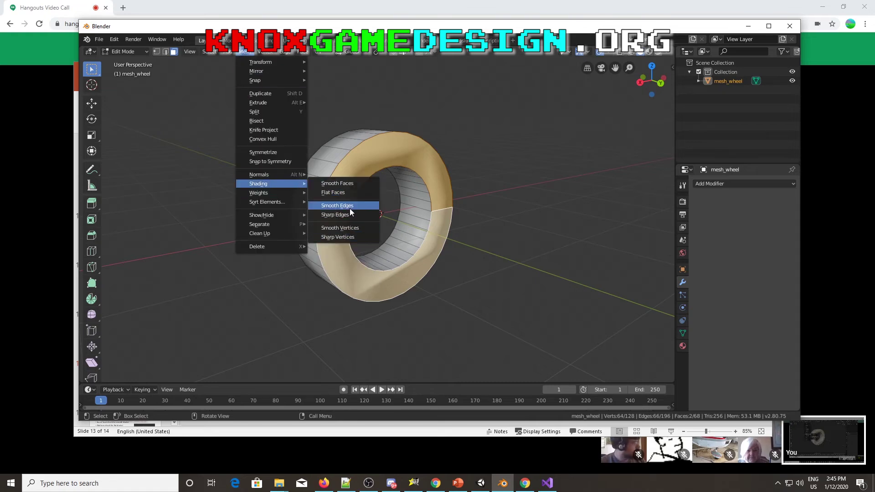
pyautogui.click(347, 192)
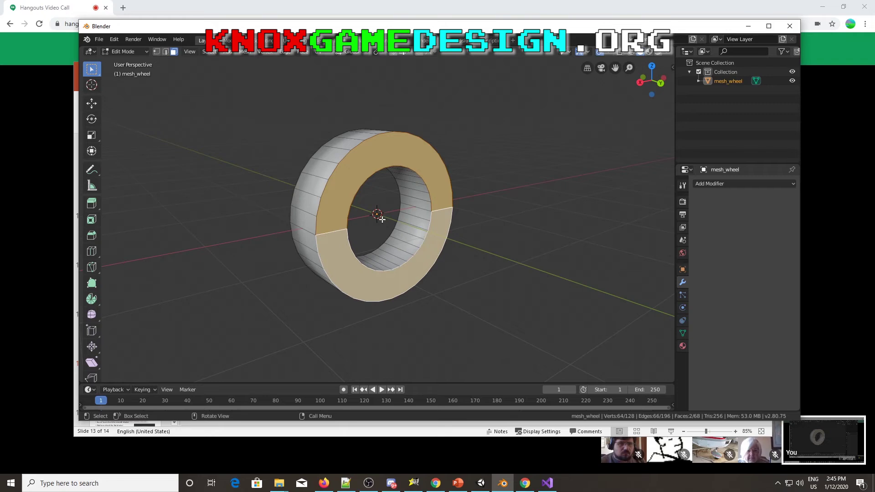
pyautogui.press('Tab')
pyautogui.moveTo(383, 222); pyautogui.dragTo(532, 241, button='middle')
# Save the wheel as wheel2.blend in the blender_for_unity folder
pyautogui.click(97, 42)
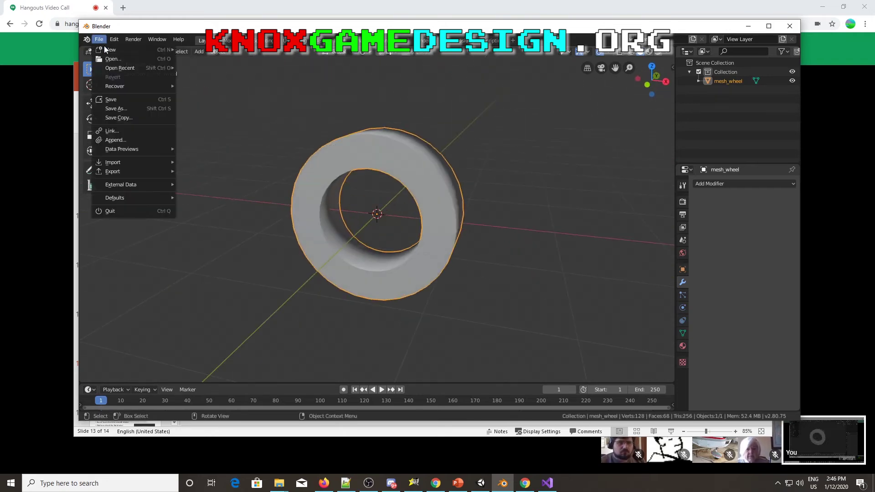
pyautogui.click(121, 107)
pyautogui.click(225, 74)
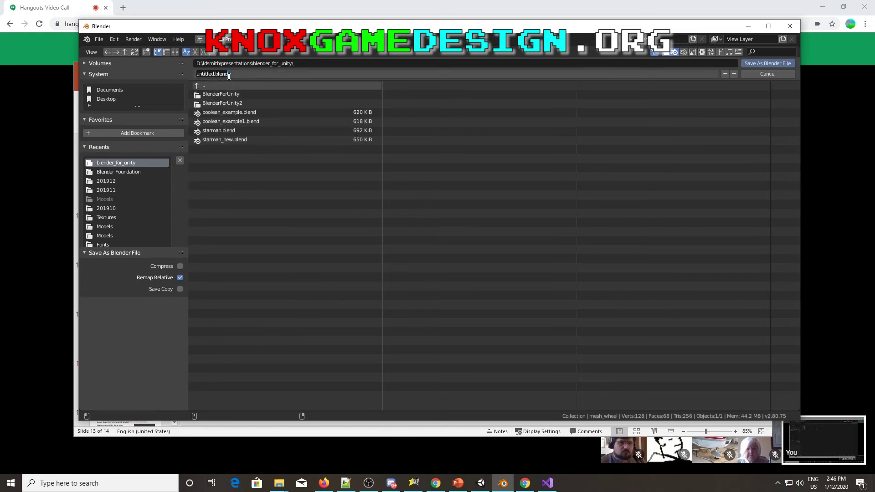
pyautogui.write('whee')
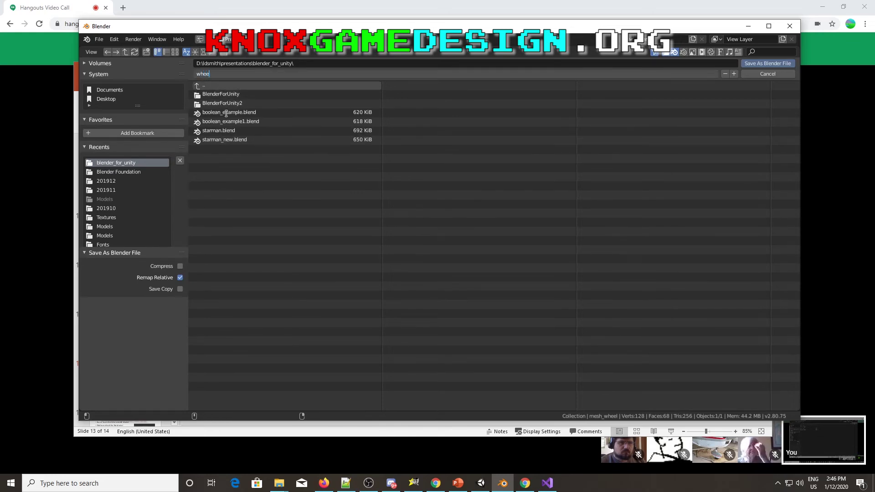
pyautogui.write('l2.blend')
pyautogui.press('Return')
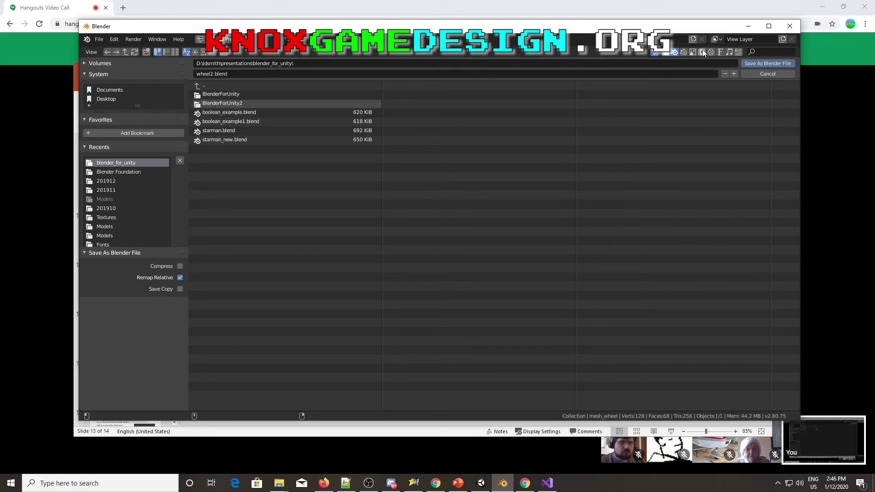
pyautogui.click(773, 64)
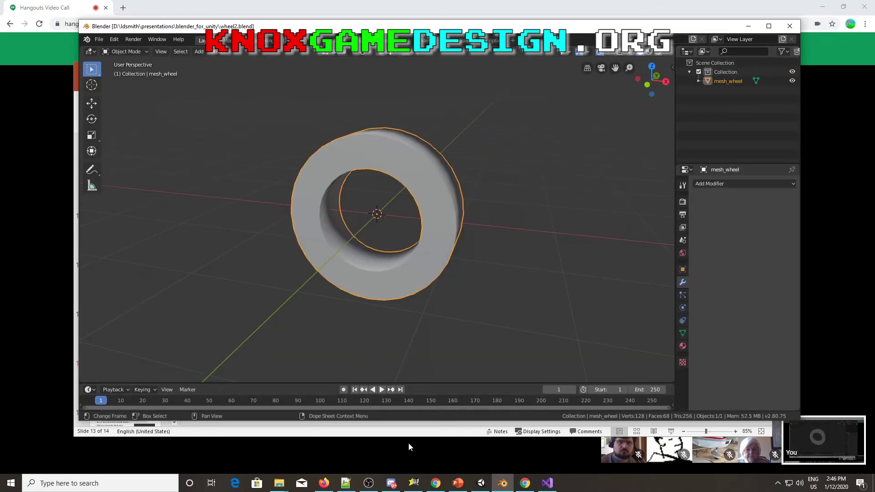
# Switch to Unity and import wheel2.blend from the blender_for_unity folder into the project's Models folder
pyautogui.click(472, 483)
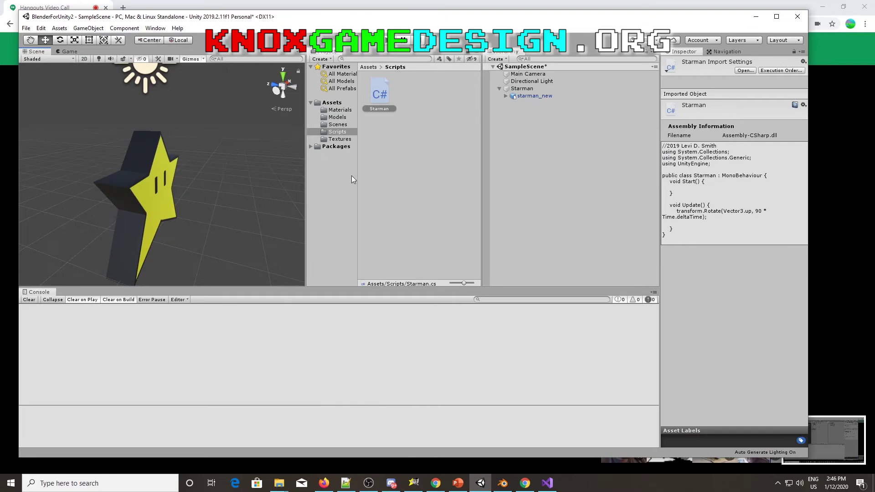
pyautogui.click(338, 118)
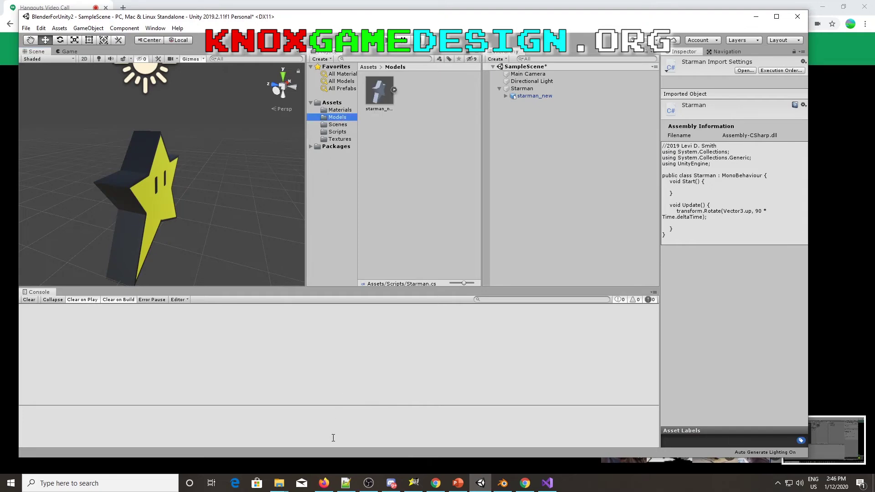
pyautogui.click(279, 484)
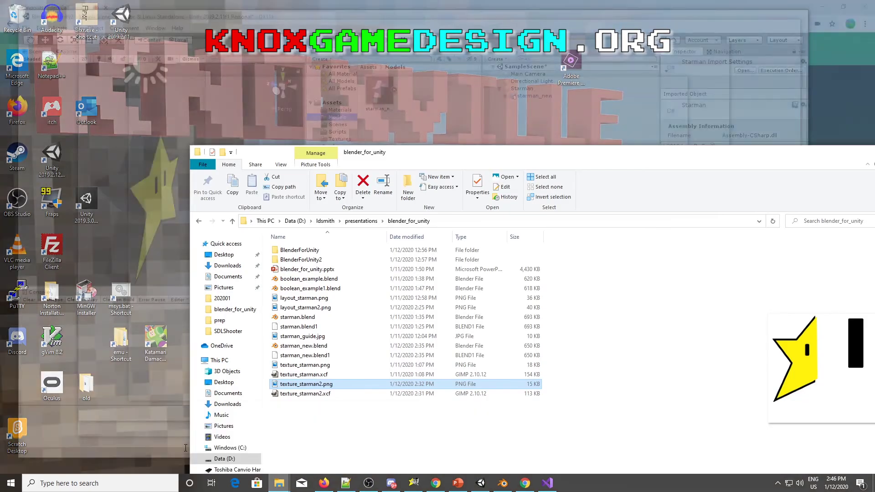
pyautogui.click(211, 449)
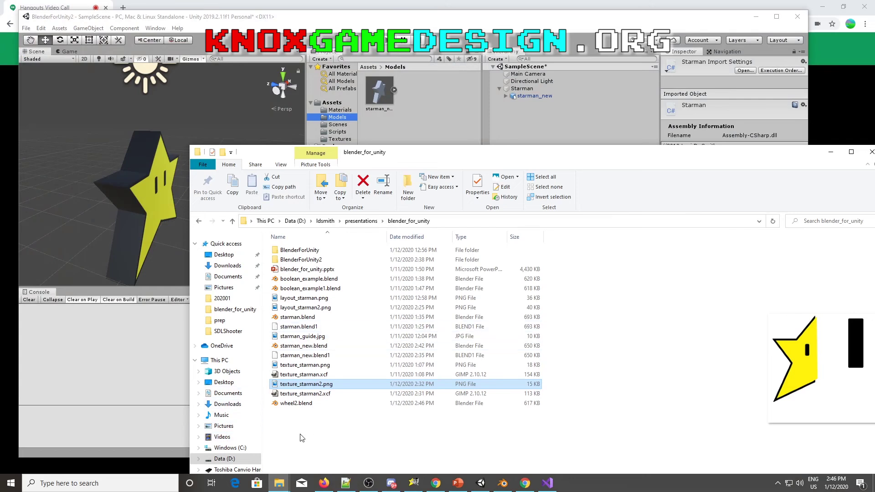
pyautogui.moveTo(297, 403); pyautogui.dragTo(444, 101)
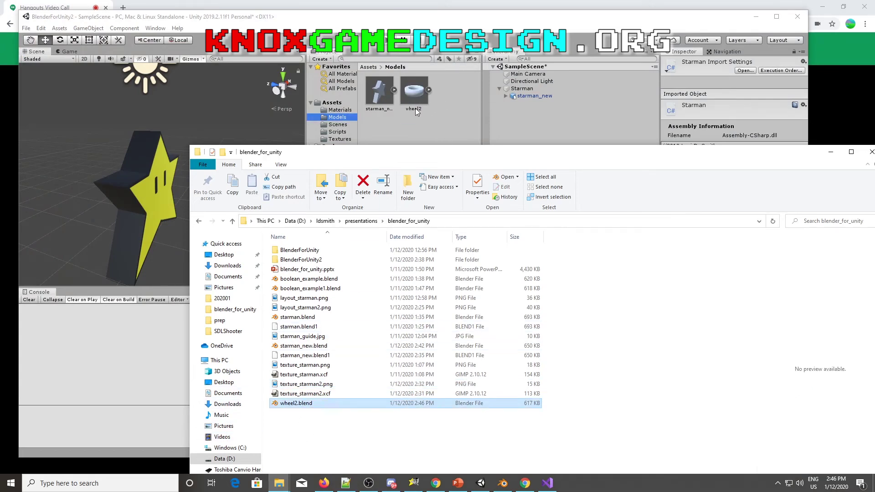
pyautogui.click(830, 152)
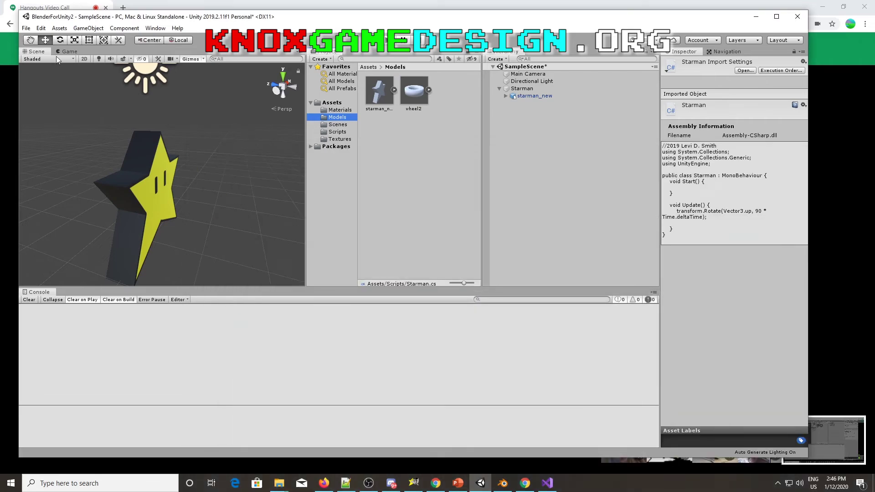
# Place the wheel2 model in the scene and move it beside the star to about X 1.68, Y 1.43, Z -1.06
pyautogui.moveTo(414, 97); pyautogui.dragTo(212, 235)
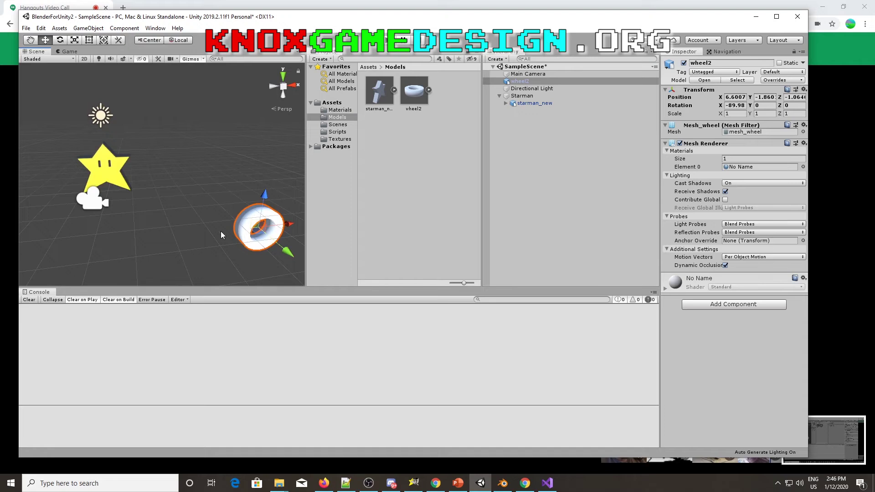
pyautogui.moveTo(265, 199); pyautogui.dragTo(268, 147)
pyautogui.click(268, 148)
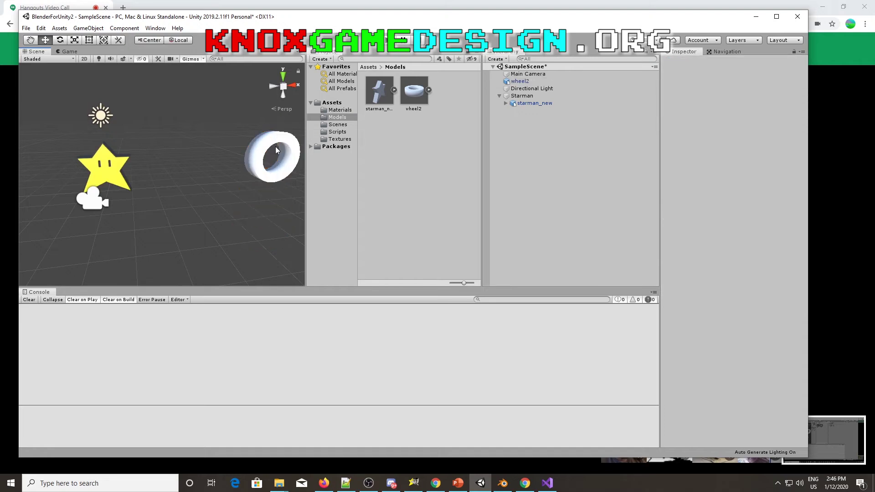
pyautogui.click(276, 146)
pyautogui.moveTo(301, 158); pyautogui.dragTo(188, 182)
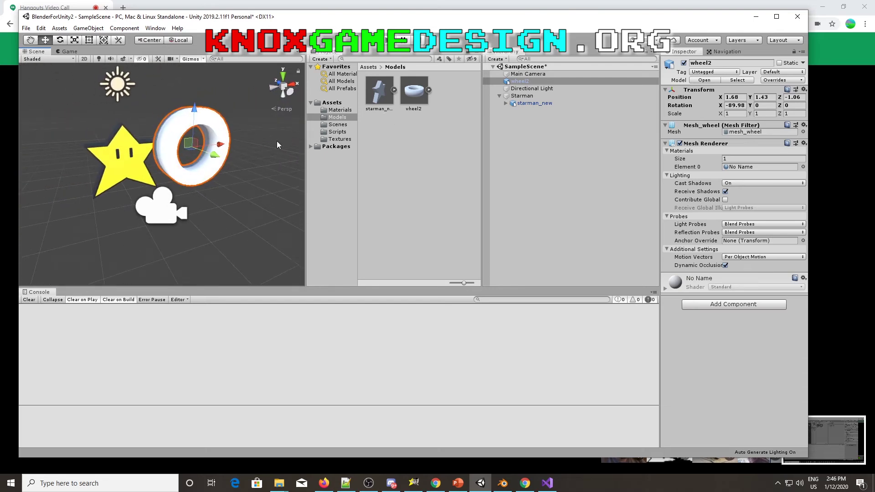
# Review the Smooth Shading slide in the PowerPoint presentation, and return to Unity
pyautogui.click(458, 483)
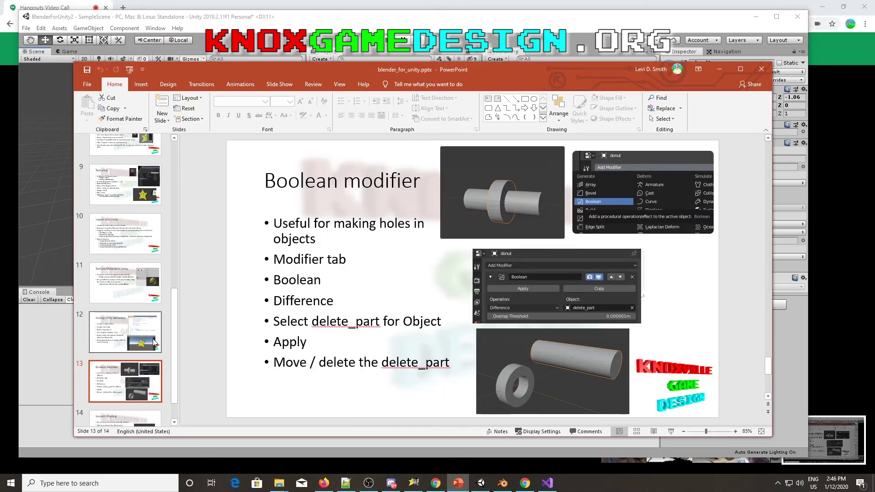
pyautogui.click(141, 415)
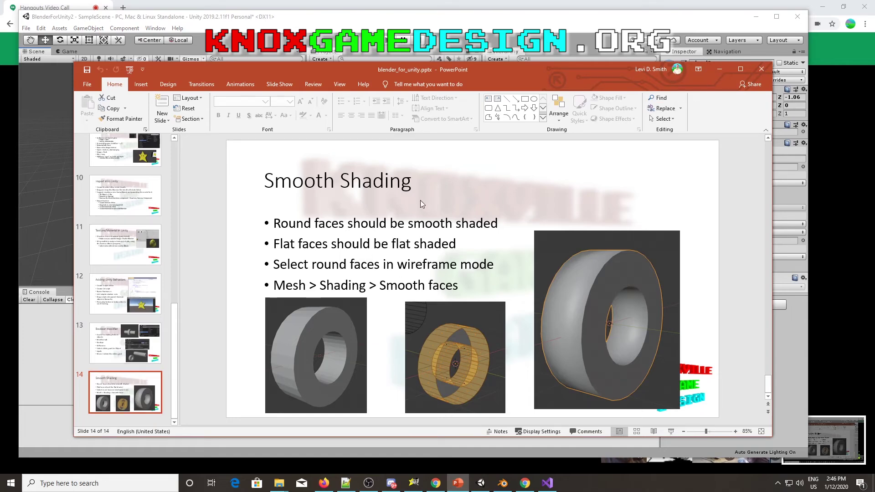
pyautogui.click(721, 69)
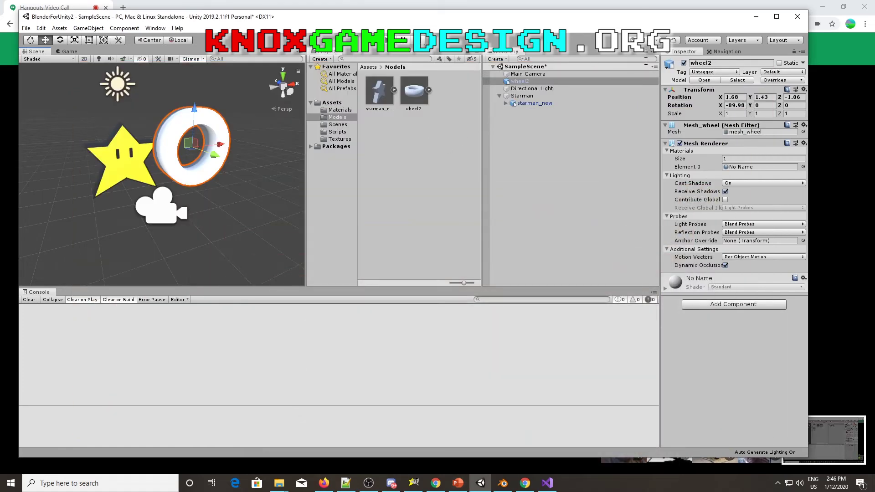
# Minimize the Unity, Blender, video call and Discord windows to uncover the desktop shortcuts
pyautogui.click(756, 16)
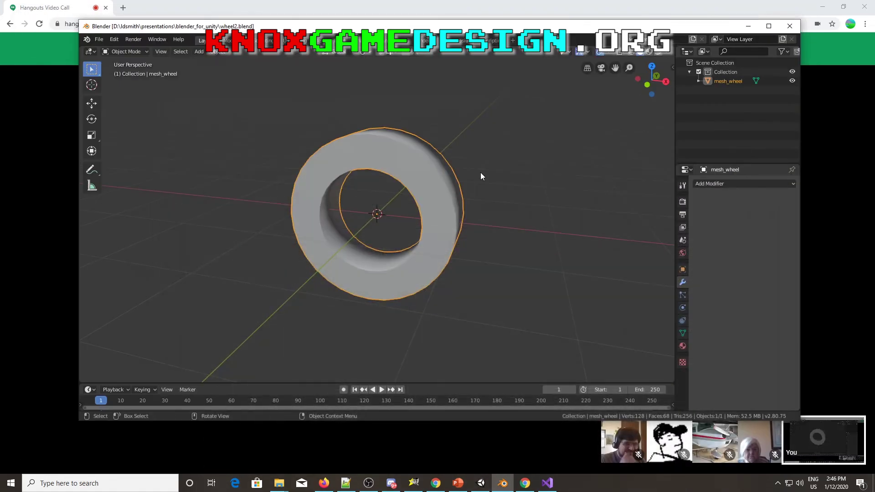
pyautogui.click(748, 26)
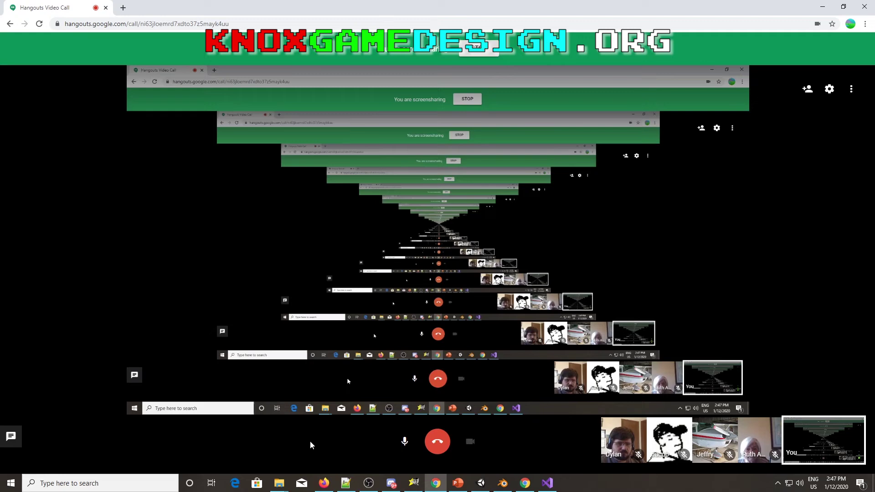
pyautogui.click(823, 6)
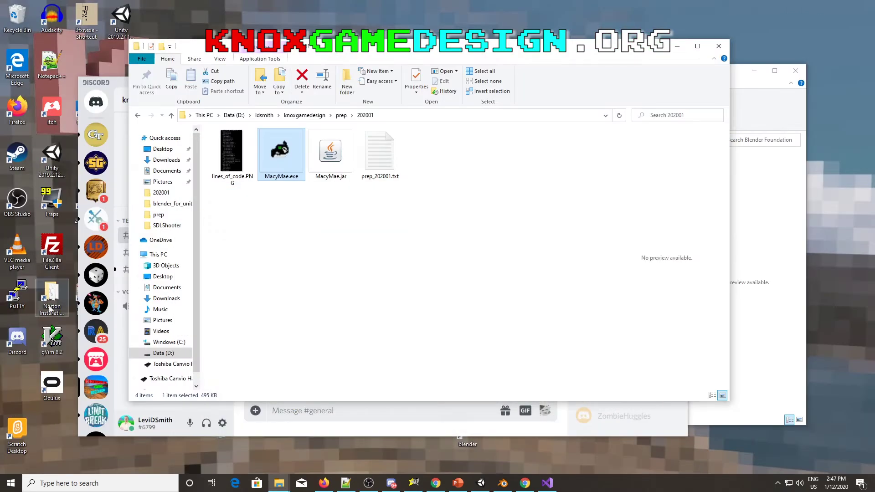
pyautogui.moveTo(191, 46); pyautogui.dragTo(339, 57)
pyautogui.click(217, 80)
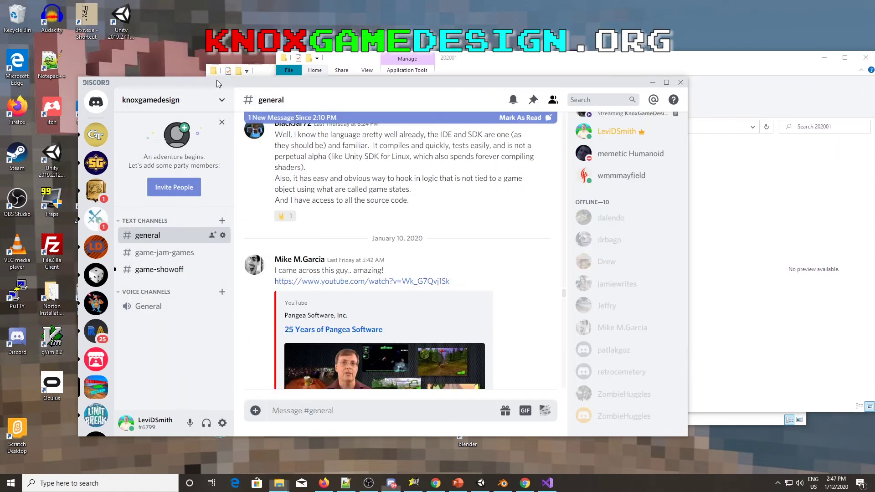
pyautogui.click(650, 82)
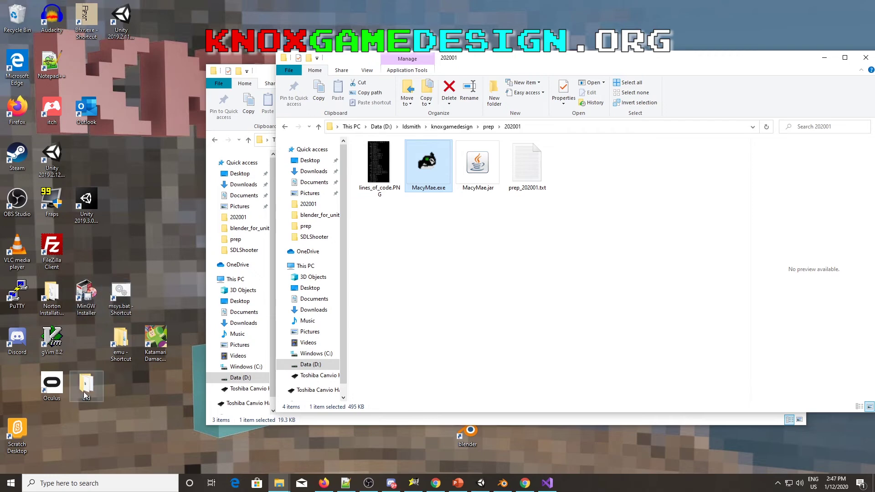
# Launch the msys.bat shell from the desktop and change to the projects/SDLShooter folder on drive D
pyautogui.doubleClick(127, 310)
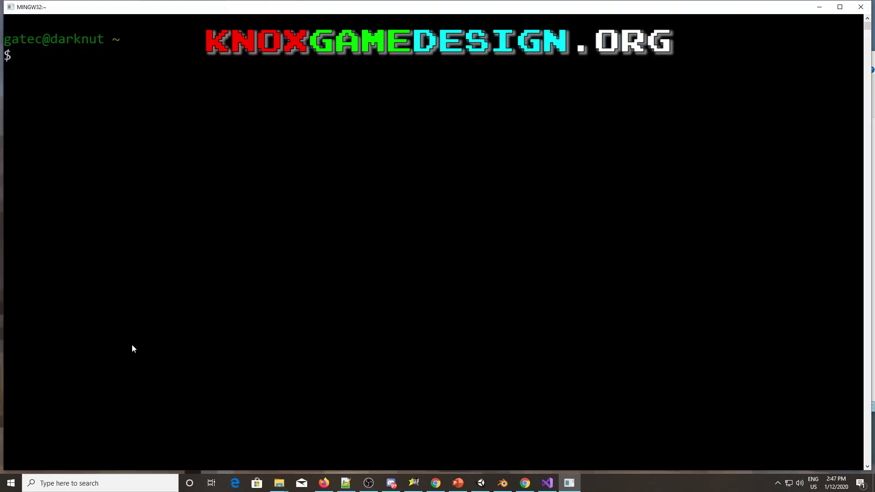
pyautogui.write('cd /d/lds')
pyautogui.press('Tab')
pyautogui.write('pro')
pyautogui.press('Tab')
pyautogui.write('s')
pyautogui.press('Tab')
pyautogui.press('Return')
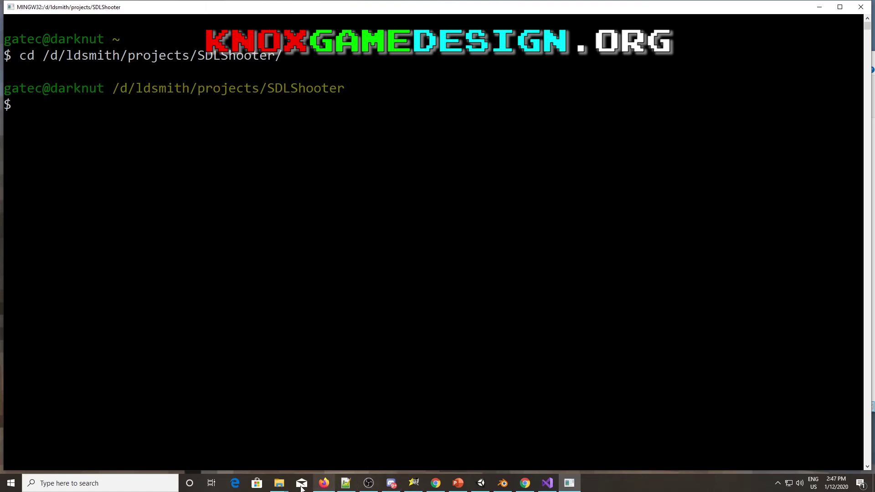
# Open lines_of_code.PNG from the 202001 folder to consult the line-counting command it shows
pyautogui.click(282, 479)
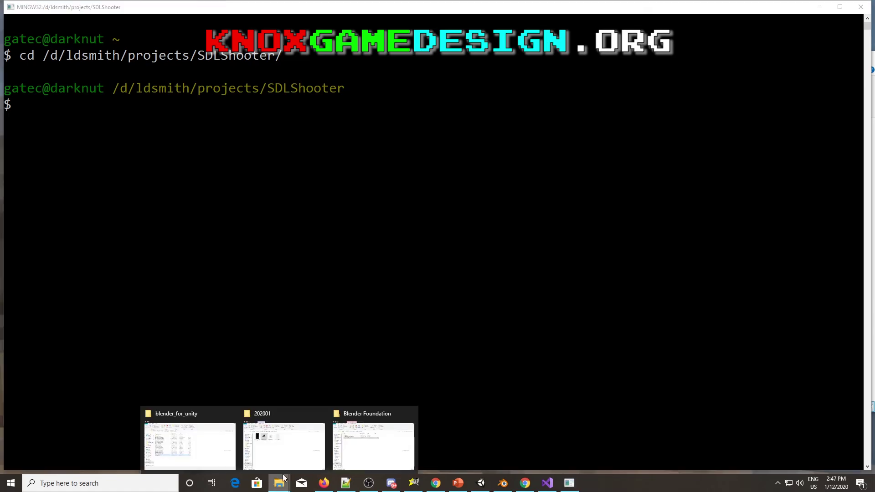
pyautogui.click(356, 436)
pyautogui.click(282, 482)
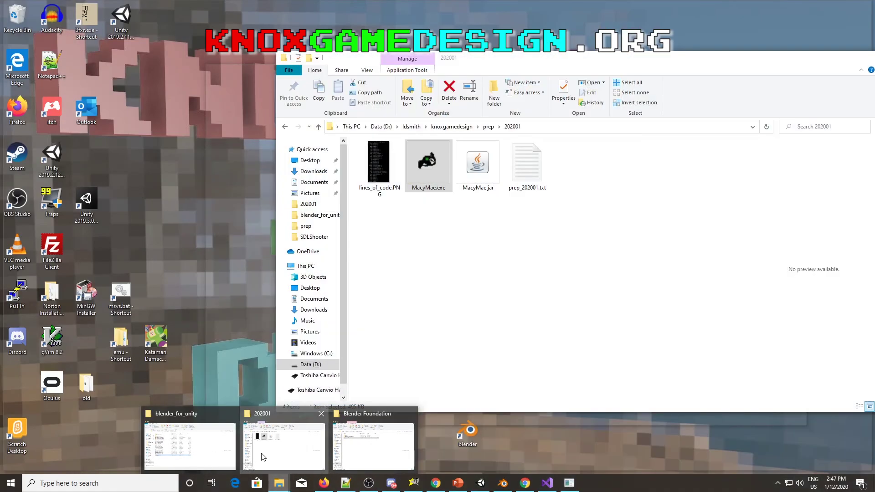
pyautogui.click(264, 457)
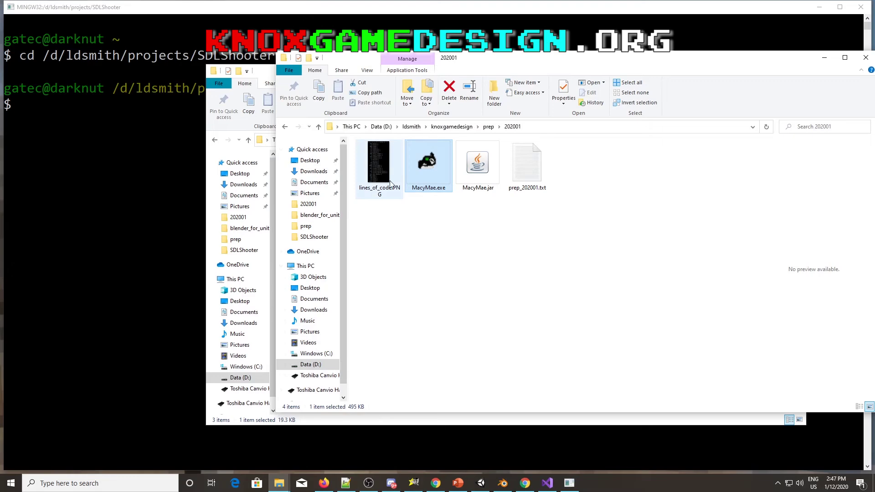
pyautogui.doubleClick(378, 170)
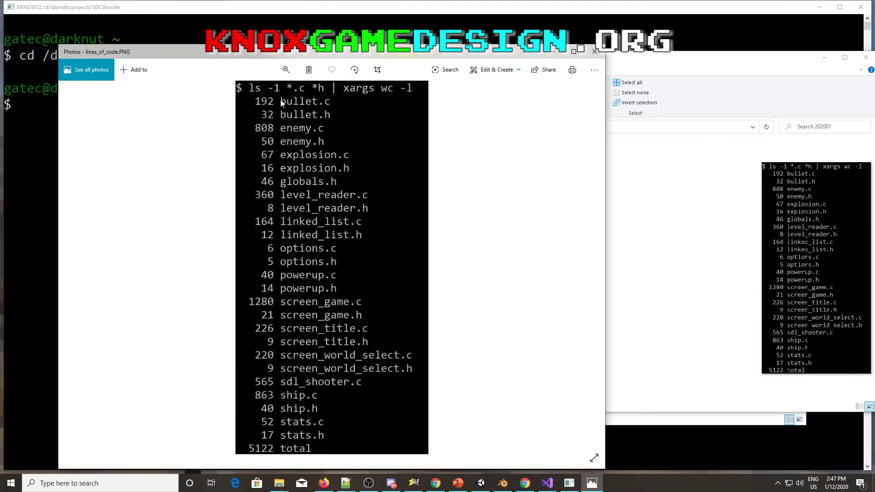
pyautogui.moveTo(238, 56); pyautogui.dragTo(353, 46)
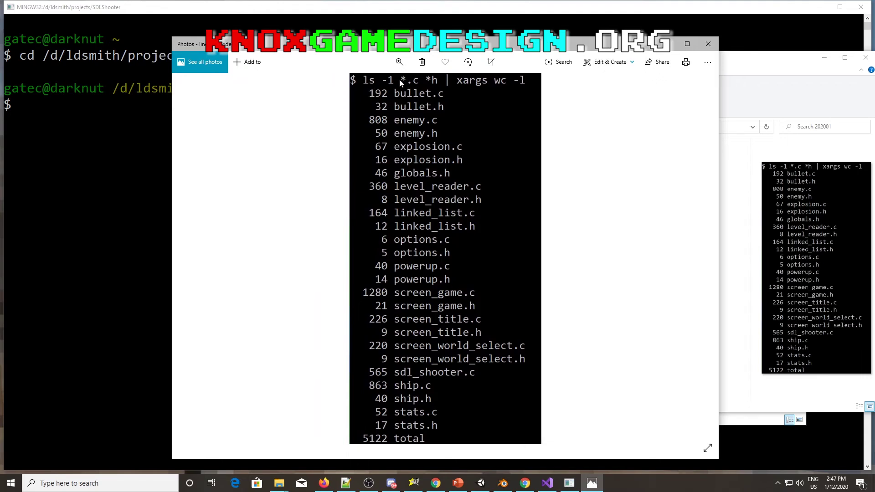
# List the SDLShooter source and header files in the shell with ls -1 *.c *.h
pyautogui.click(65, 168)
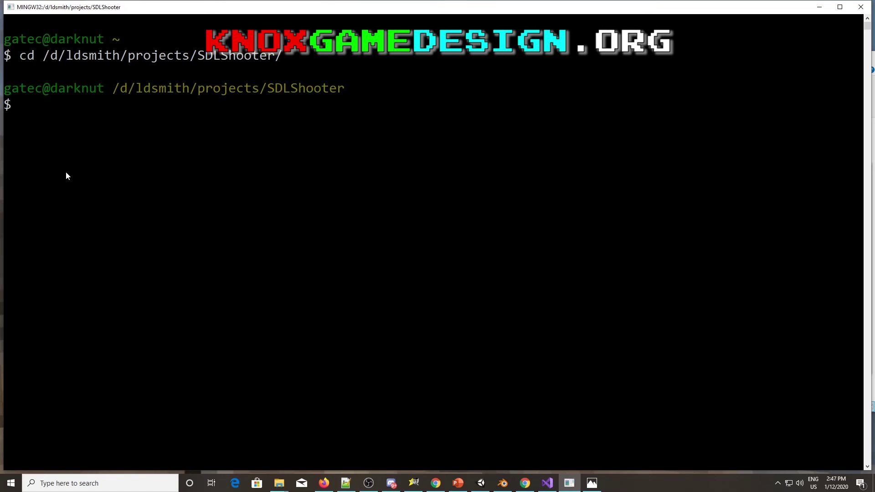
pyautogui.write('ls -1 *.c *.h')
pyautogui.press('Return')
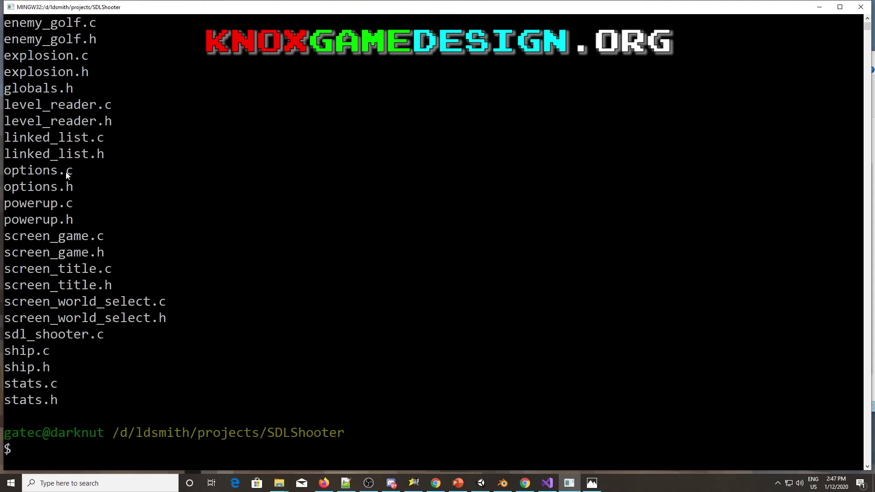
# Try to count the lines of the listed files with ls -1 *.c *.h | xargs wc -1, checking the screenshot for syntax
pyautogui.press('Up')
pyautogui.write('| xargs')
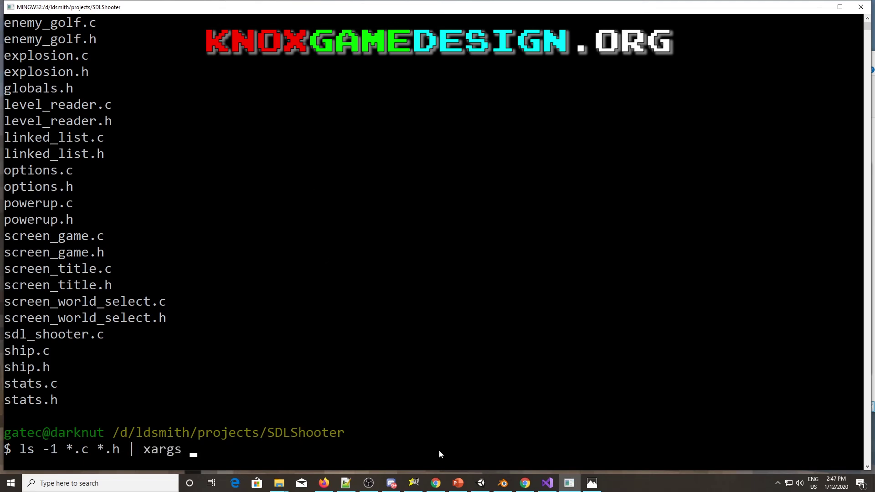
pyautogui.click(592, 483)
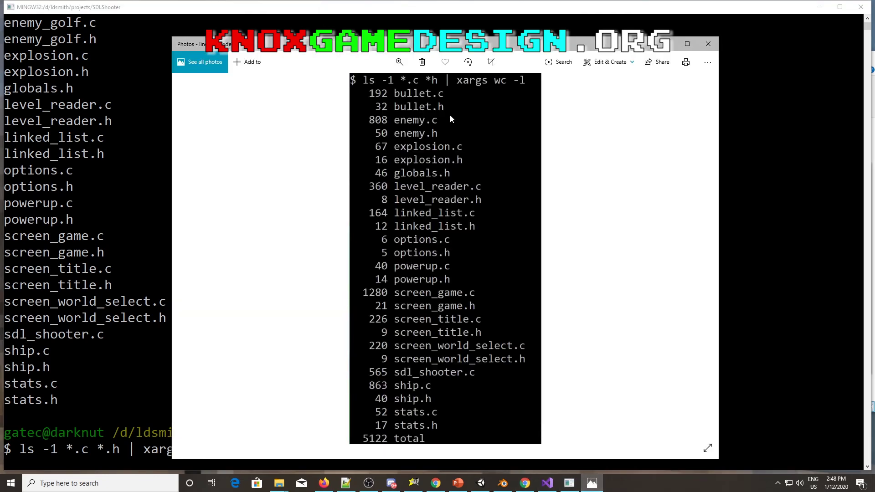
pyautogui.click(30, 227)
pyautogui.write('w')
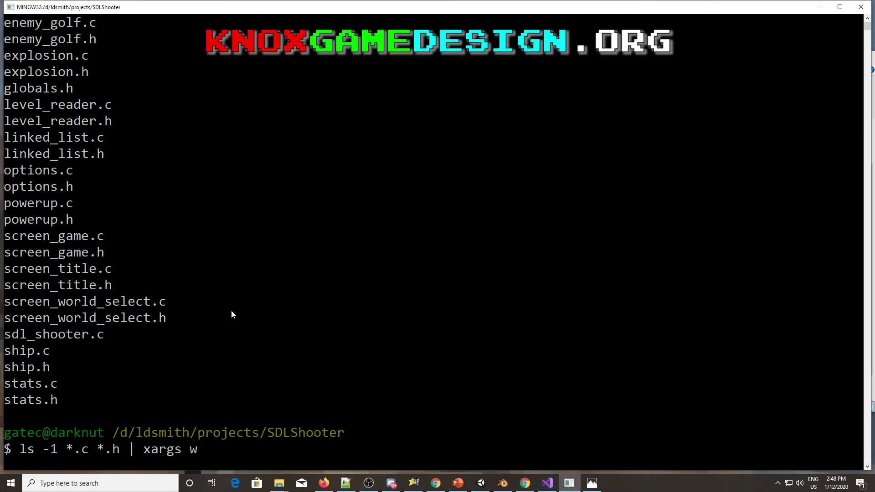
pyautogui.write('c -l')
pyautogui.press('Return')
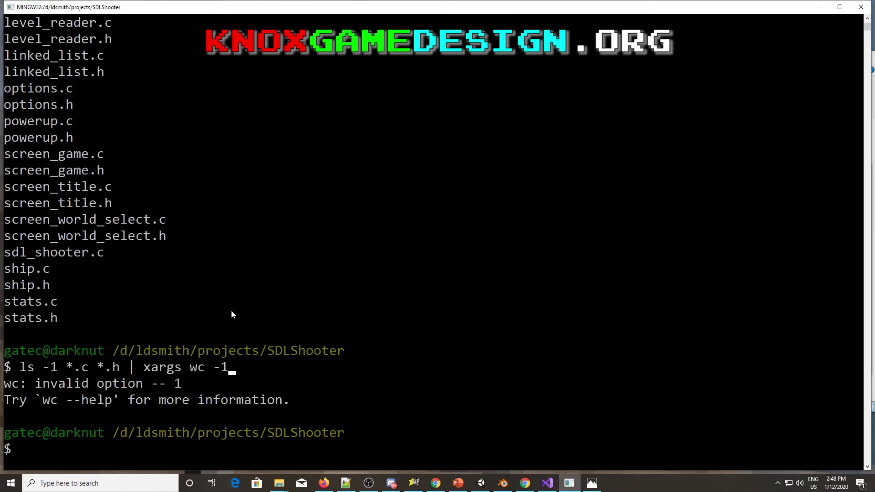
# Correct the command to ls -1 *.c *.h | xargs wc -l, run it and review the line counts per file
pyautogui.press('Up')
pyautogui.press('BackSpace')
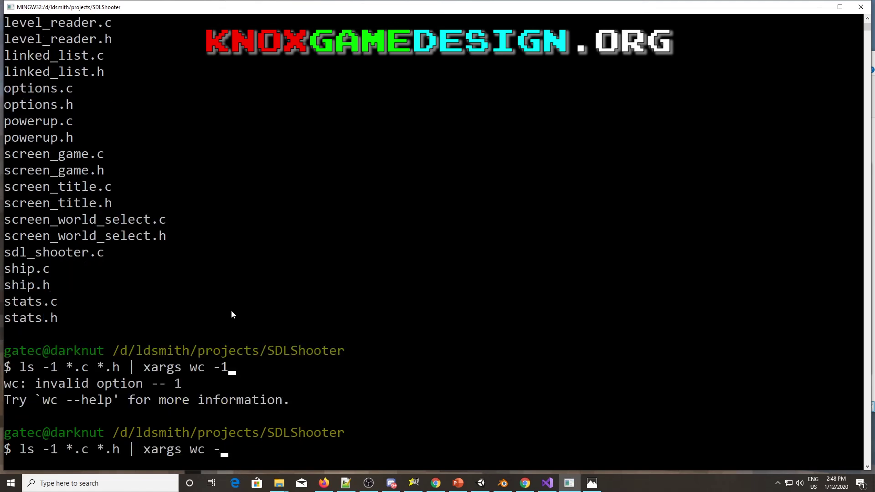
pyautogui.write('l')
pyautogui.press('Return')
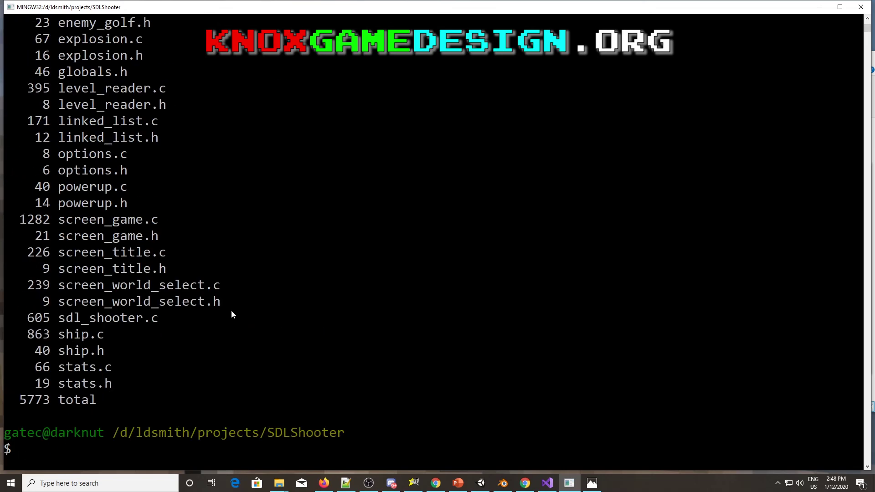
pyautogui.scroll(3, 250, 301)
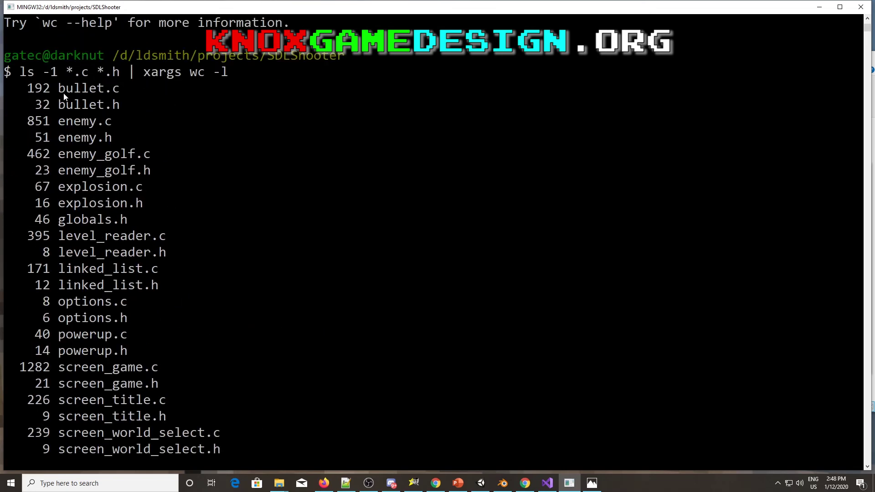
pyautogui.scroll(-1, 87, 253)
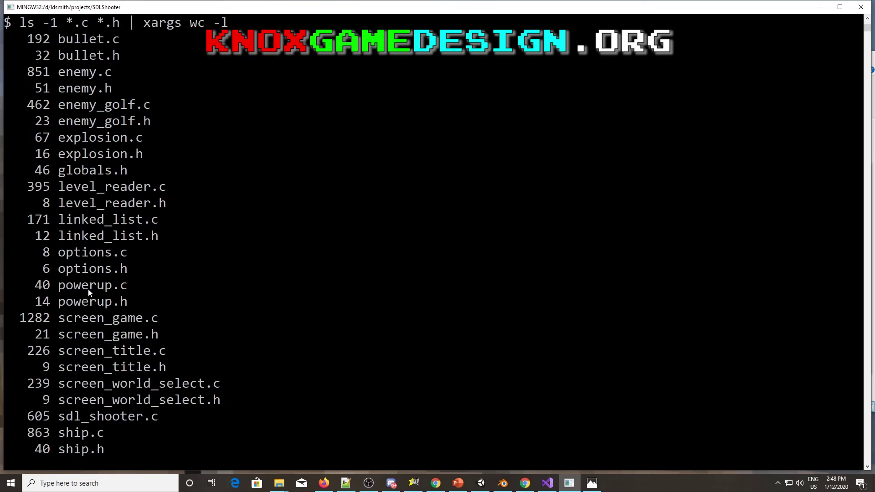
pyautogui.scroll(-3, 96, 331)
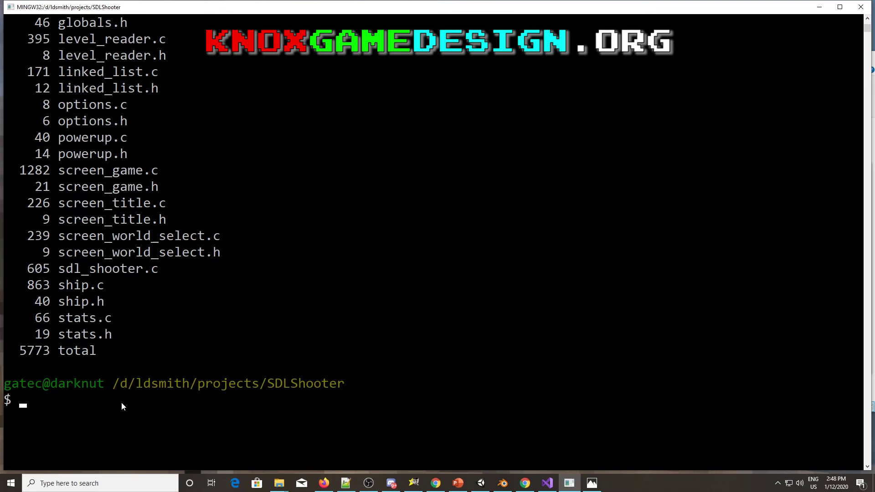
# Launch the game from the shell with ./sdl_shooter.exe -nomusic -nosound
pyautogui.write('./sdl_shooter.exe ')
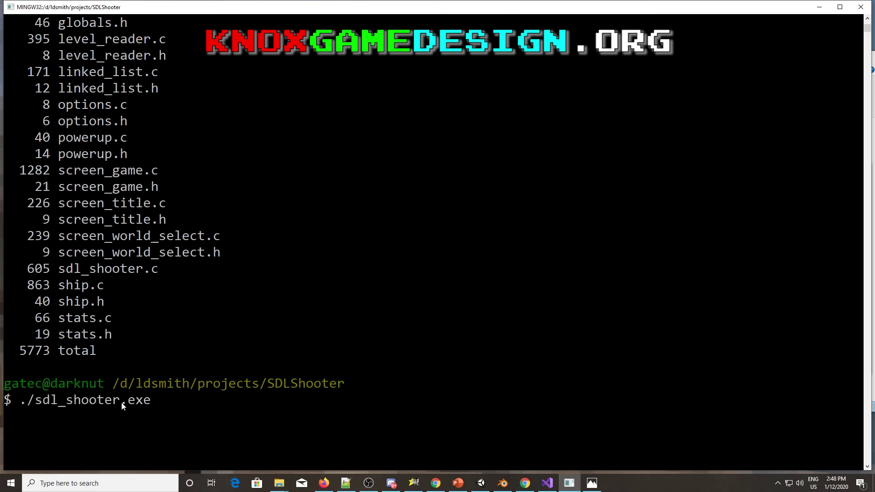
pyautogui.write('-nomuskic')
pyautogui.press('BackSpace')
pyautogui.press('BackSpace')
pyautogui.press('BackSpace')
pyautogui.write('ic -nosound')
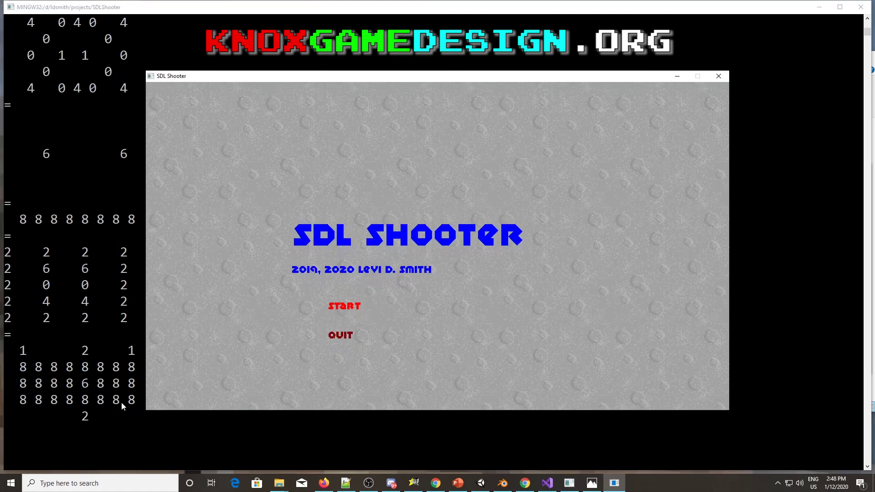
# Start a new game and enter the desert world from the world select list
pyautogui.press('Return')
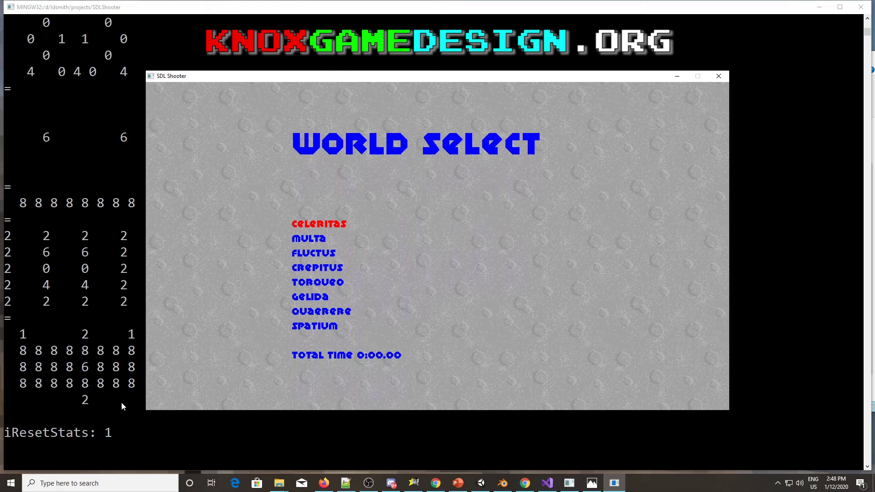
pyautogui.press('Down')
pyautogui.press('Down')
pyautogui.press('Down')
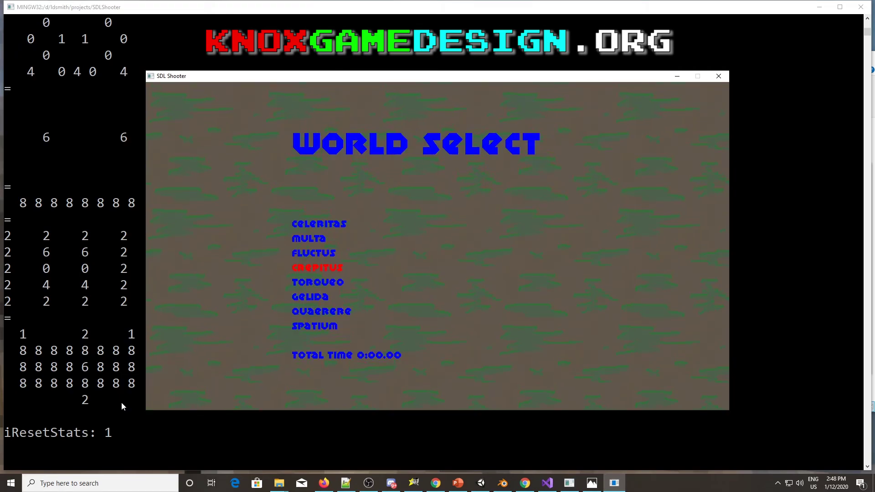
pyautogui.press('Up')
pyautogui.press('Up')
pyautogui.press('Return')
# Steer the ship around area 1 and destroy one of the two blue serpents with the normal shot
pyautogui.press('Up')
pyautogui.press('Left')
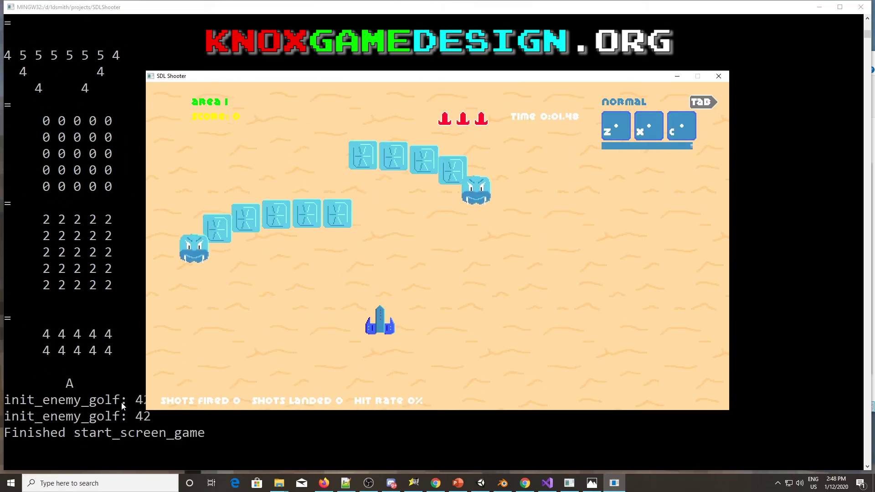
pyautogui.press('Right')
pyautogui.press('Left')
pyautogui.press('z')
pyautogui.press('Right')
pyautogui.press('Up')
pyautogui.press('Right')
pyautogui.press('z')
pyautogui.press('Right')
pyautogui.press('Down')
pyautogui.press('Left')
pyautogui.press('Down')
pyautogui.press('Up')
pyautogui.press('Right')
pyautogui.press('z')
pyautogui.press('z')
pyautogui.press('z')
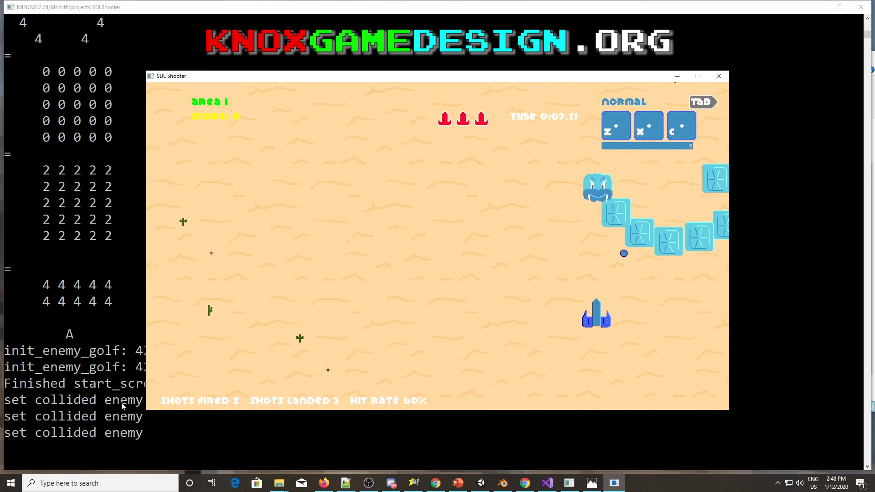
pyautogui.press('Left')
pyautogui.press('Right')
pyautogui.press('Left')
pyautogui.press('z')
pyautogui.press('z')
pyautogui.press('Down')
pyautogui.press('z')
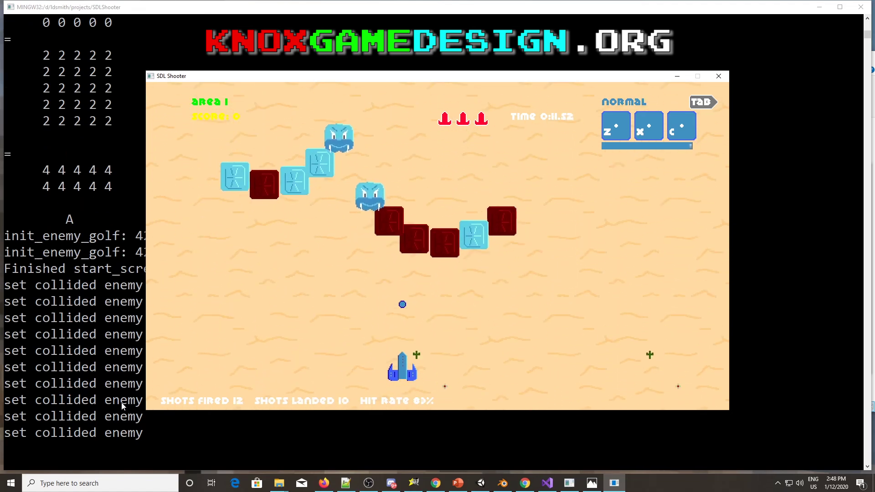
pyautogui.press('z')
pyautogui.press('Up')
pyautogui.press('Left')
pyautogui.press('z')
pyautogui.press('Left')
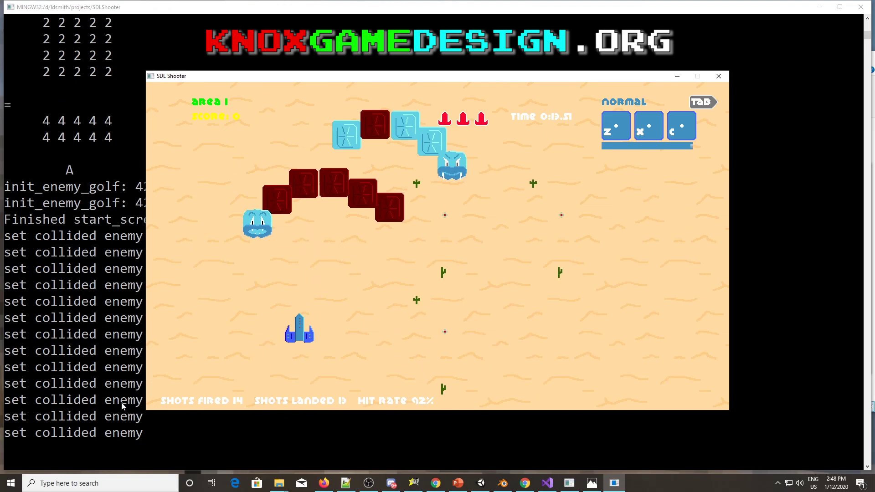
pyautogui.press('z')
pyautogui.press('Left')
pyautogui.press('Down')
pyautogui.press('Right')
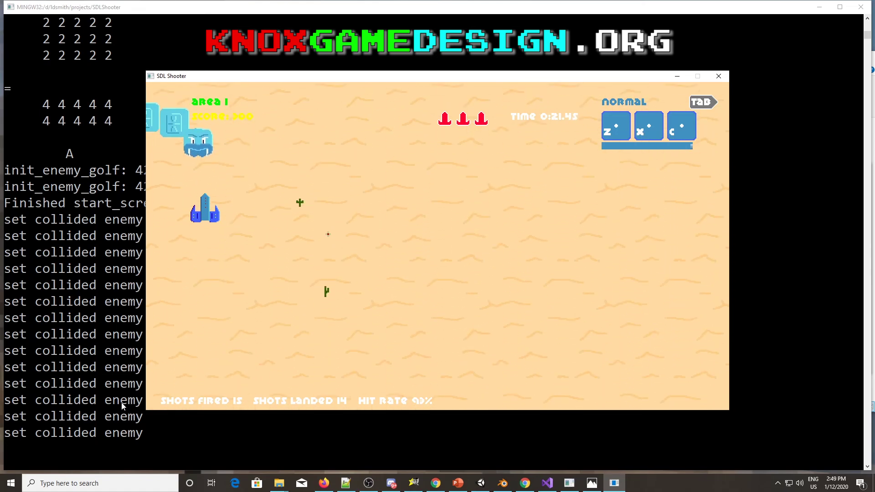
# Destroy the remaining blue serpent in area 1 with normal shots to clear the area
pyautogui.press('Down')
pyautogui.press('z')
pyautogui.press('Right')
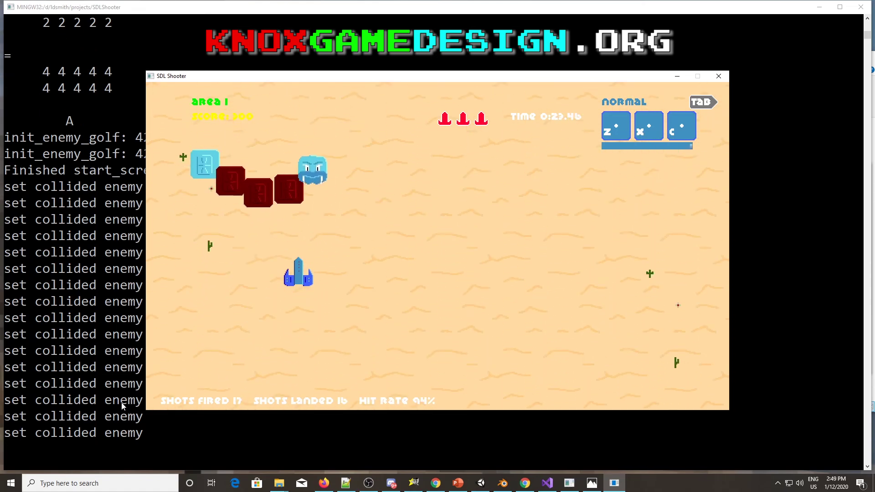
pyautogui.press('Right')
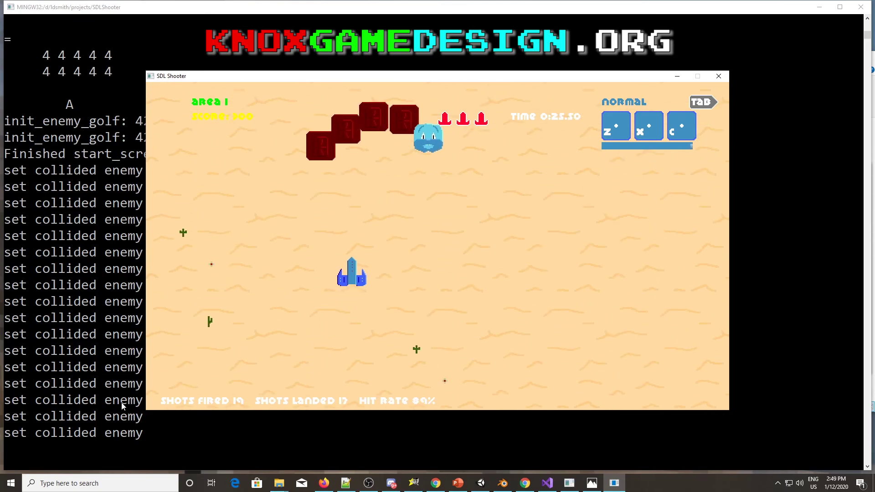
pyautogui.press('z')
pyautogui.press('Right')
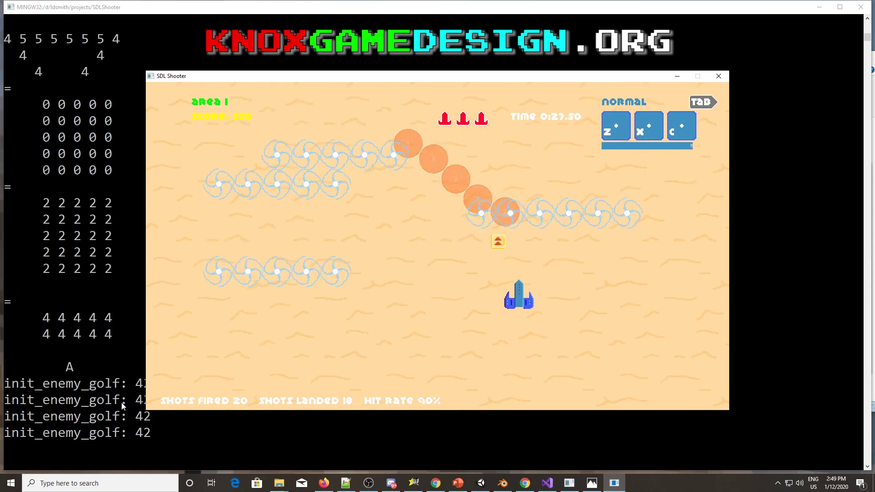
# Collect the dropped attack power-up and open fire on the serpents in area 2
pyautogui.press('z')
pyautogui.press('Right')
pyautogui.press('Down')
pyautogui.press('z')
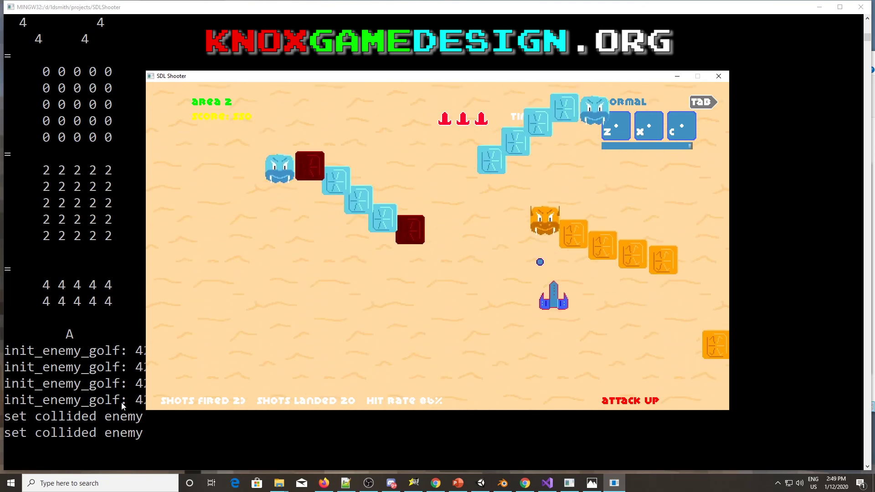
# Dodge and shoot the blue and orange serpents across area 2 with the normal shot
pyautogui.press('Down')
pyautogui.press('Left')
pyautogui.press('z')
pyautogui.press('Right')
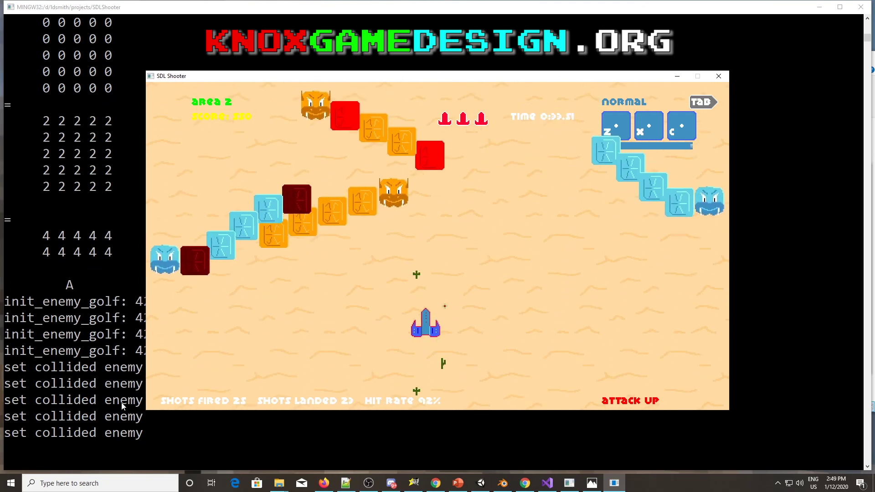
pyautogui.press('Left')
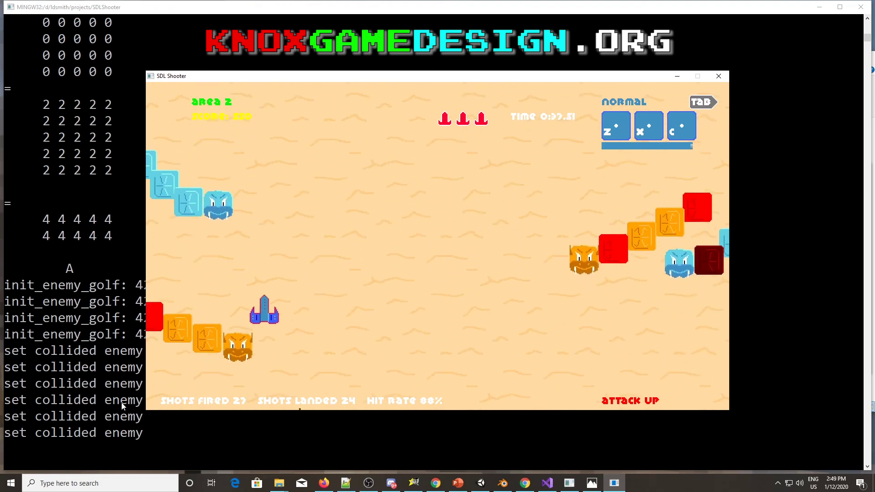
pyautogui.press('Left')
pyautogui.press('z')
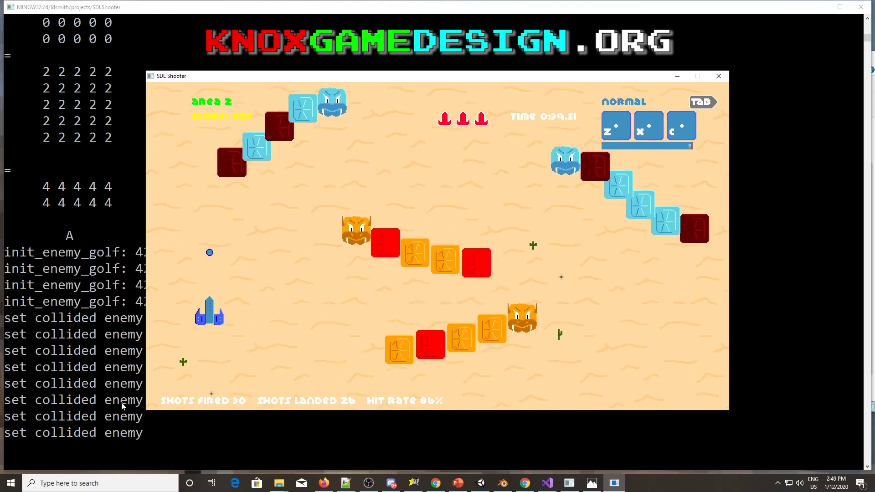
pyautogui.press('Left')
pyautogui.press('z')
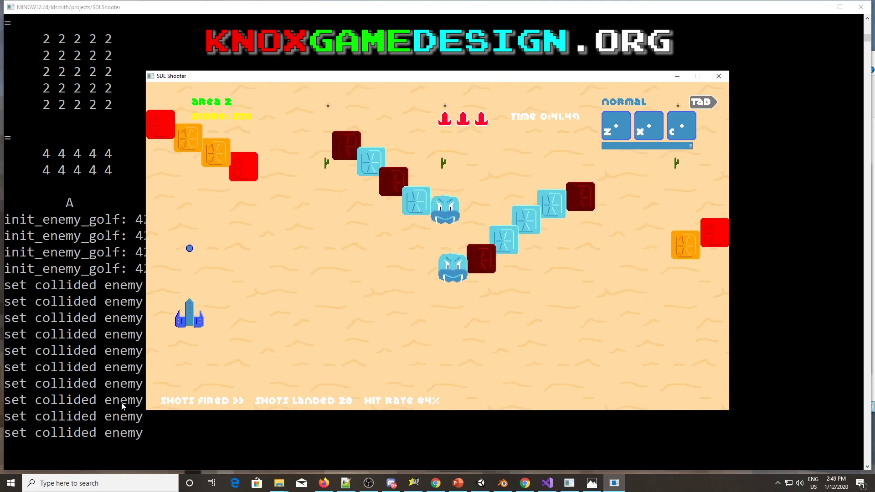
pyautogui.press('Right')
pyautogui.press('z')
pyautogui.press('z')
pyautogui.press('Right')
pyautogui.press('Down')
pyautogui.press('Left')
pyautogui.press('Up')
pyautogui.press('z')
pyautogui.press('z')
pyautogui.press('Left')
pyautogui.press('z')
pyautogui.press('Down')
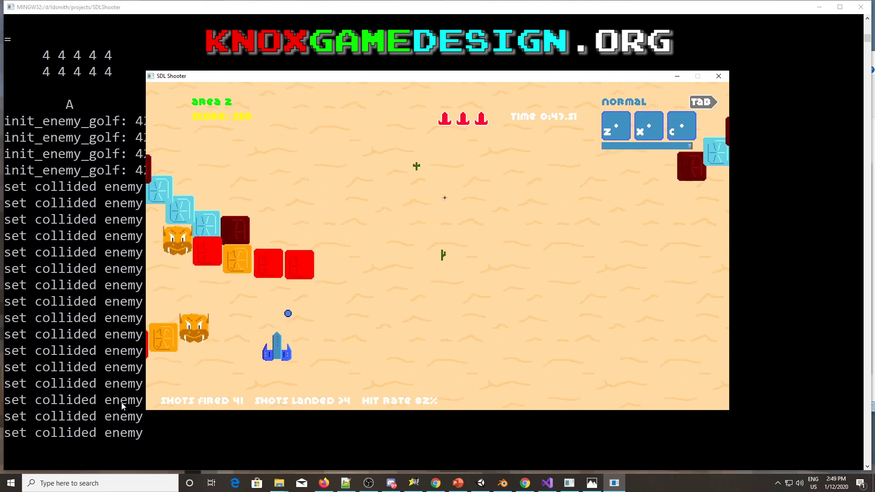
pyautogui.press('Right')
pyautogui.press('z')
pyautogui.press('Down')
pyautogui.press('z')
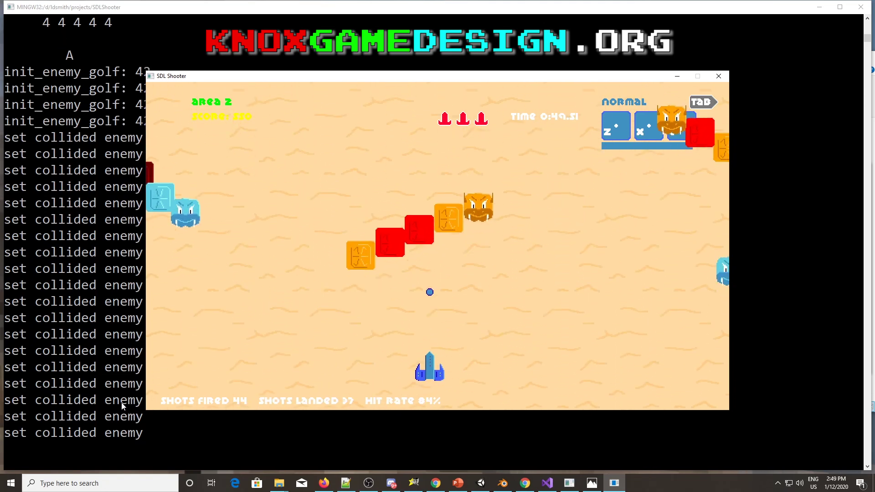
pyautogui.press('z')
pyautogui.press('Right')
pyautogui.press('Left')
pyautogui.press('Up')
pyautogui.press('z')
pyautogui.press('Down')
pyautogui.press('Left')
pyautogui.press('z')
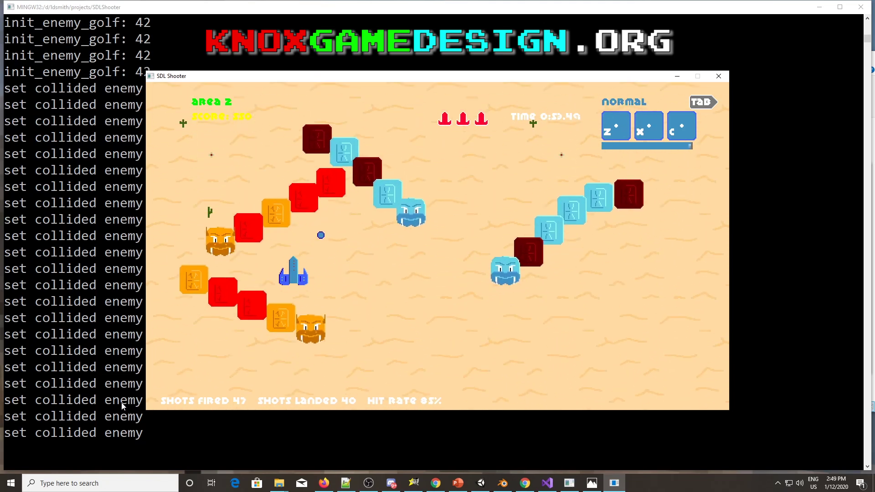
pyautogui.press('z')
pyautogui.press('Right')
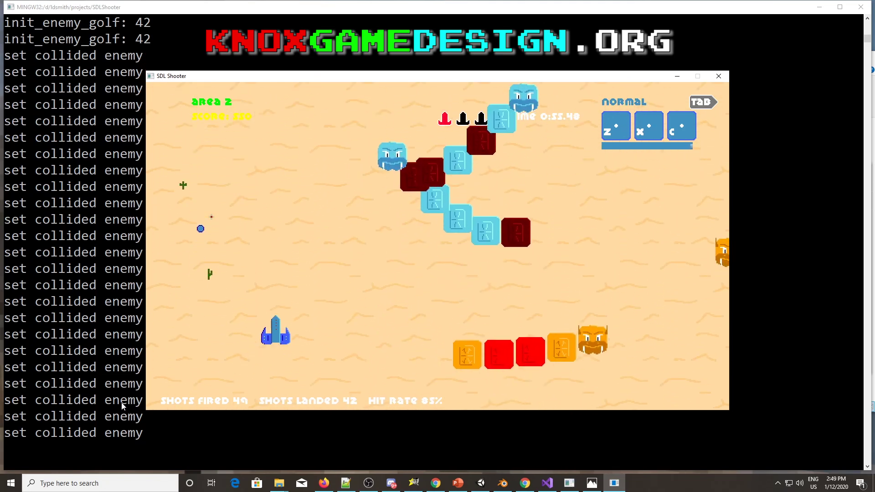
pyautogui.press('Left')
pyautogui.press('z')
pyautogui.press('z')
pyautogui.press('Down')
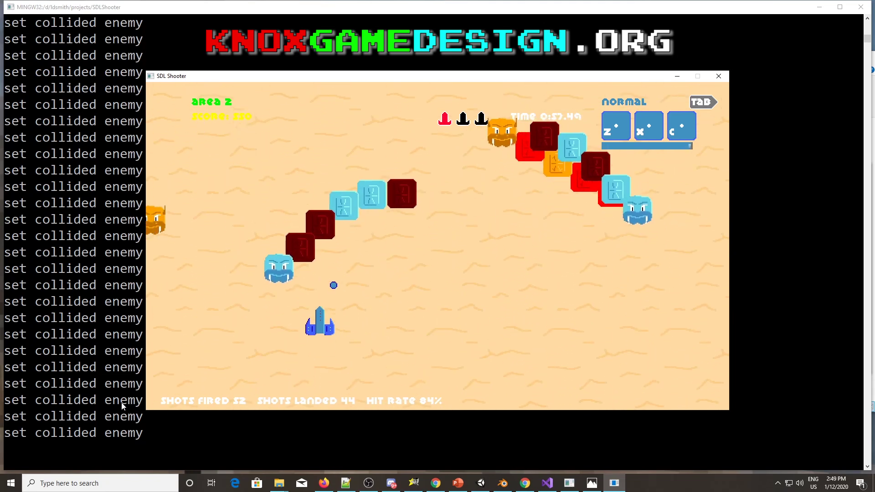
pyautogui.press('Left')
pyautogui.press('z')
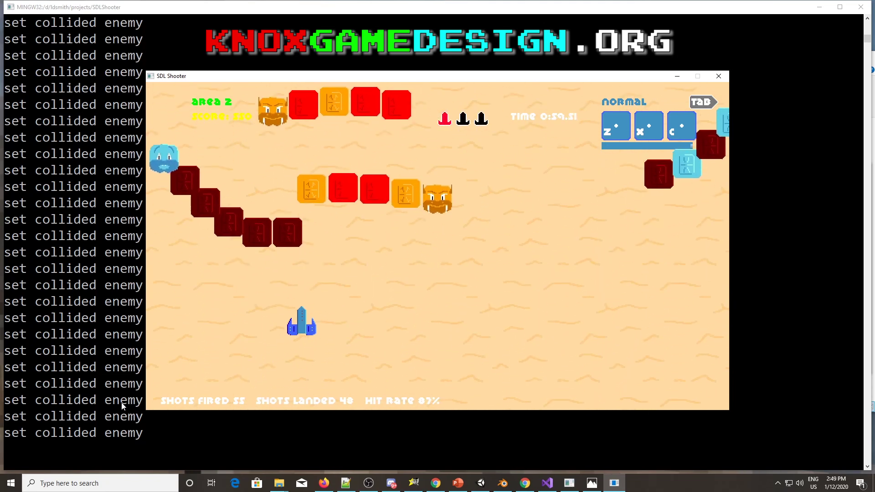
# Leave the desert level for the title screen, then continue and start a level in world 2
pyautogui.press('Escape')
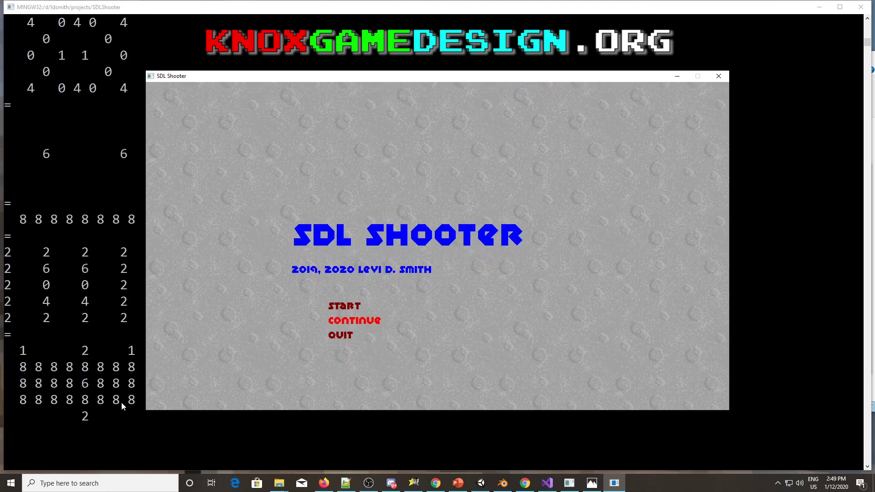
pyautogui.press('Return')
pyautogui.press('Return')
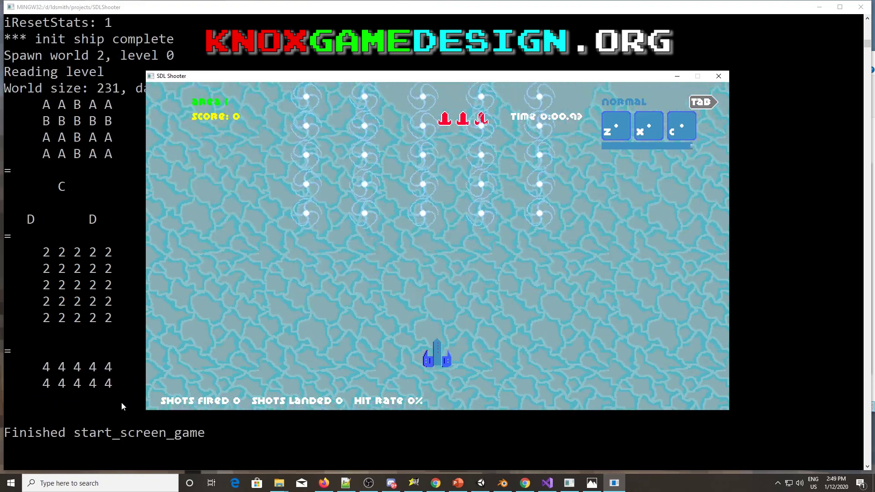
# Switch the ship's weapon to Speed Shot and fire it at the enemy formation in area 1
pyautogui.press('Tab')
pyautogui.press('Down')
pyautogui.press('Left')
pyautogui.press('Right')
pyautogui.press('z')
pyautogui.press('Left')
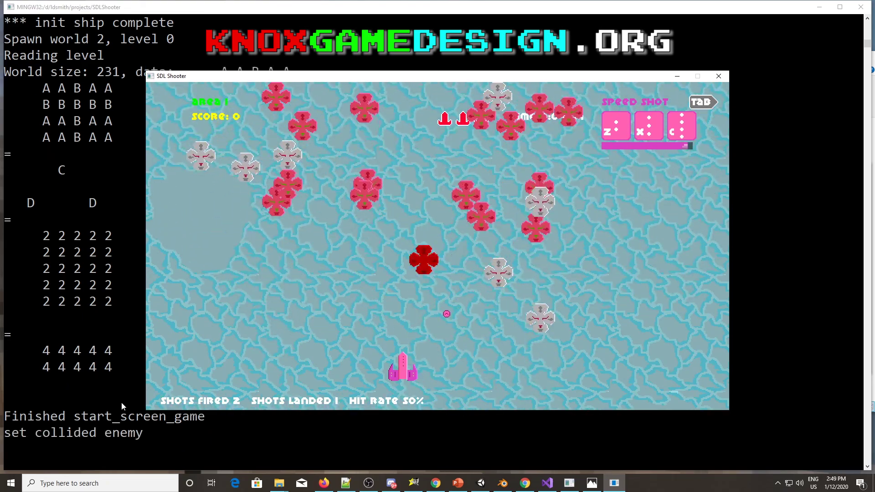
pyautogui.press('Right')
pyautogui.press('z')
pyautogui.press('Left')
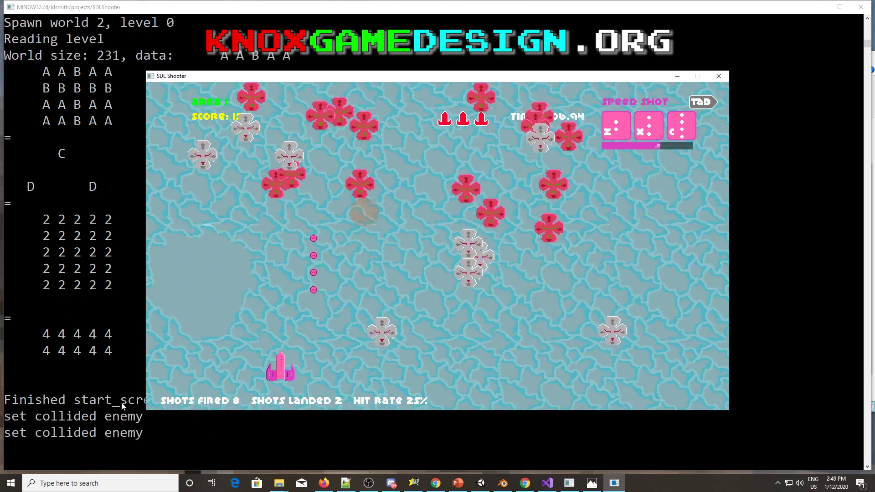
pyautogui.press('Right')
pyautogui.press('Left')
pyautogui.press('Up')
pyautogui.press('Down')
pyautogui.press('Right')
pyautogui.press('Up')
pyautogui.press('Down')
pyautogui.press('Left')
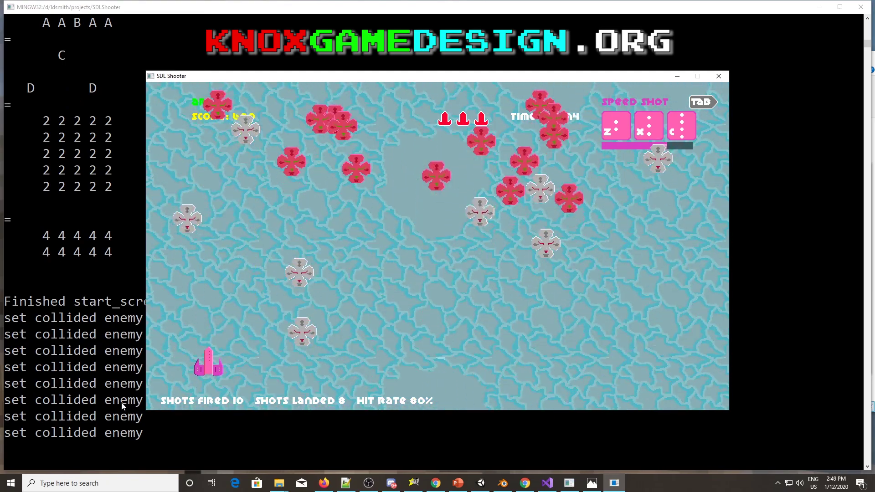
# Switch the weapon to Multi Shot and fire spread volleys at the red and grey enemies
pyautogui.press('Tab')
pyautogui.press('Right')
pyautogui.press('Up')
pyautogui.press('Right')
pyautogui.press('space')
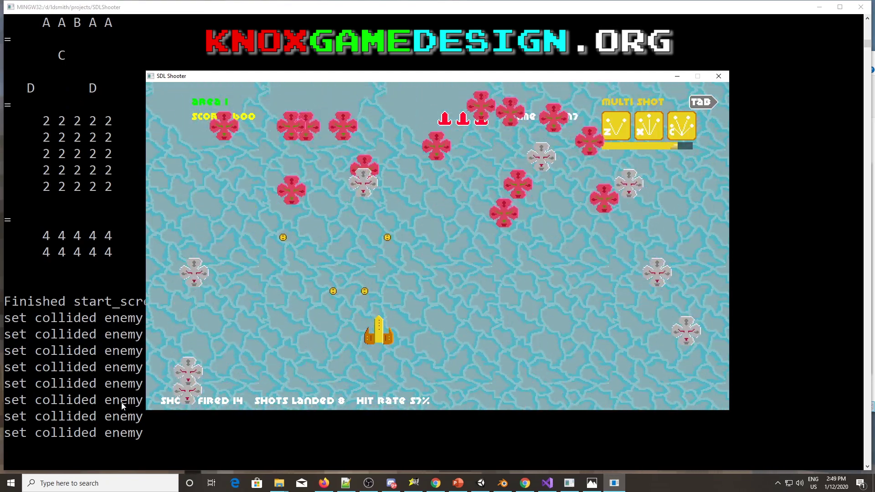
pyautogui.press('space')
pyautogui.press('Down')
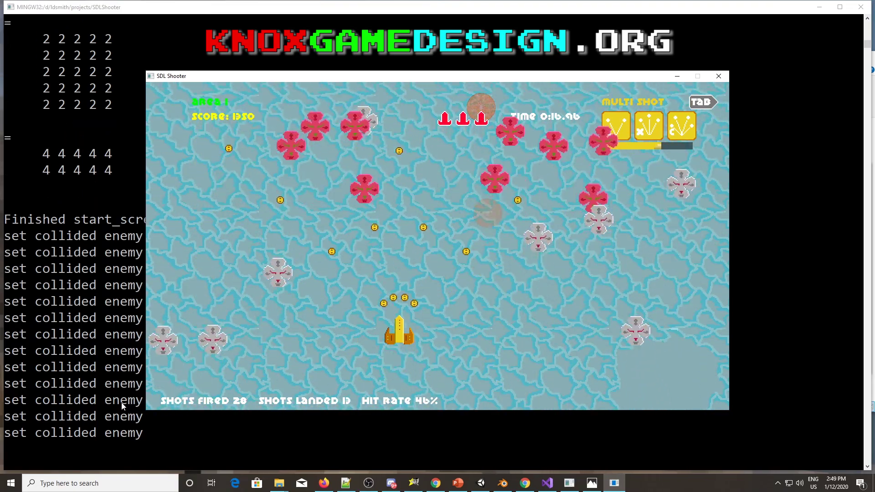
pyautogui.press('Left')
pyautogui.press('Right')
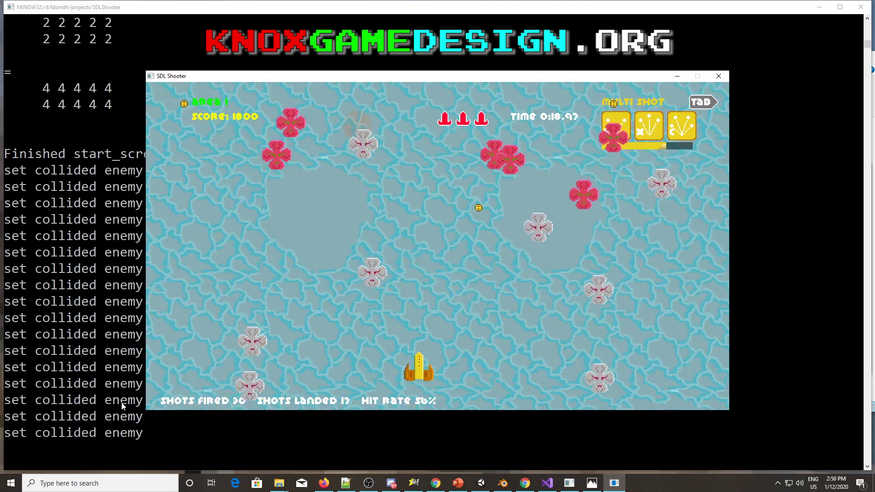
# Switch the weapon to Wave Shot and shoot the remaining enemies while moving across the level
pyautogui.press('Tab')
pyautogui.press('Right')
pyautogui.press('space')
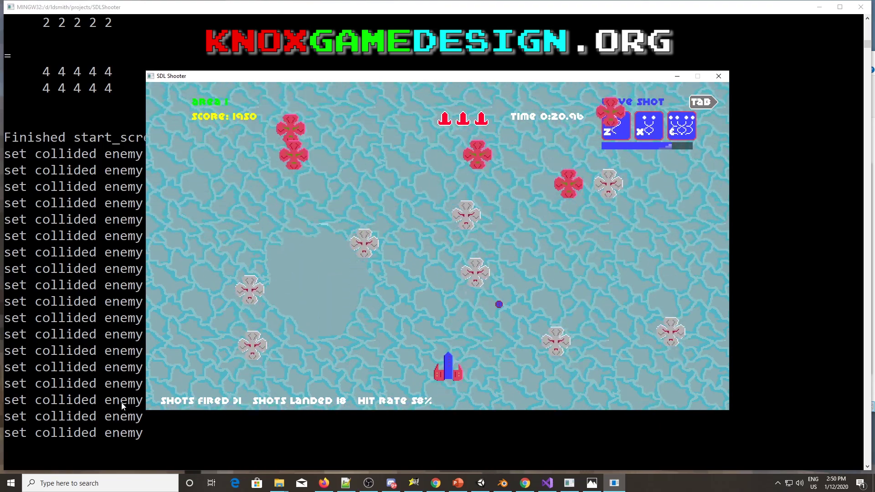
pyautogui.press('Left')
pyautogui.press('Left')
pyautogui.press('space')
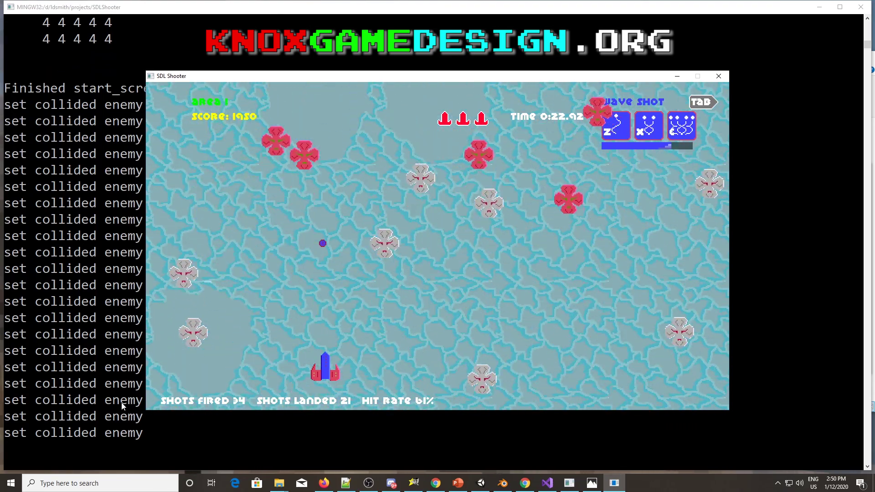
pyautogui.press('Right')
pyautogui.press('space')
pyautogui.press('space')
pyautogui.press('Right')
pyautogui.press('Right')
pyautogui.press('space')
pyautogui.press('Left')
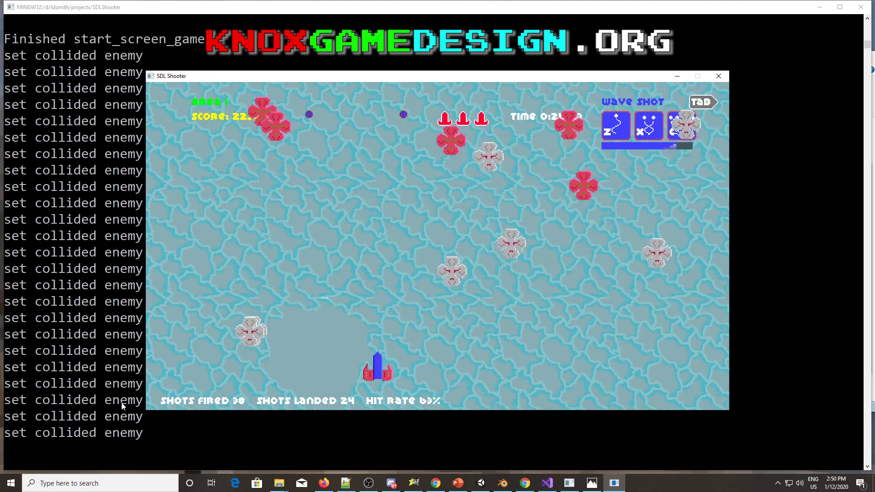
pyautogui.press('space')
pyautogui.press('Right')
pyautogui.press('space')
pyautogui.press('space')
pyautogui.press('space')
pyautogui.press('Up')
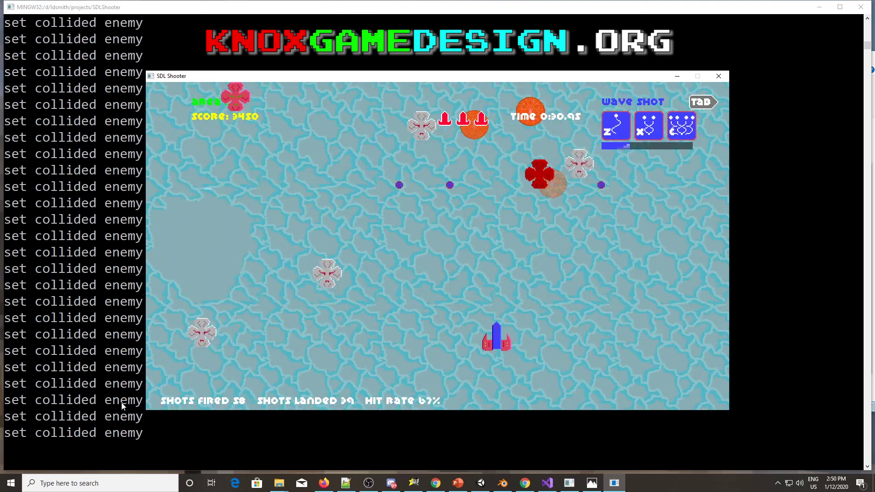
# Switch the ship's weapon to Blast Shot and fire it at the grey enemies while moving around area 1
pyautogui.press('Tab')
pyautogui.press('Up')
pyautogui.press('Right')
pyautogui.press('Down')
pyautogui.press('Left')
pyautogui.press('space')
pyautogui.press('Left')
pyautogui.press('space')
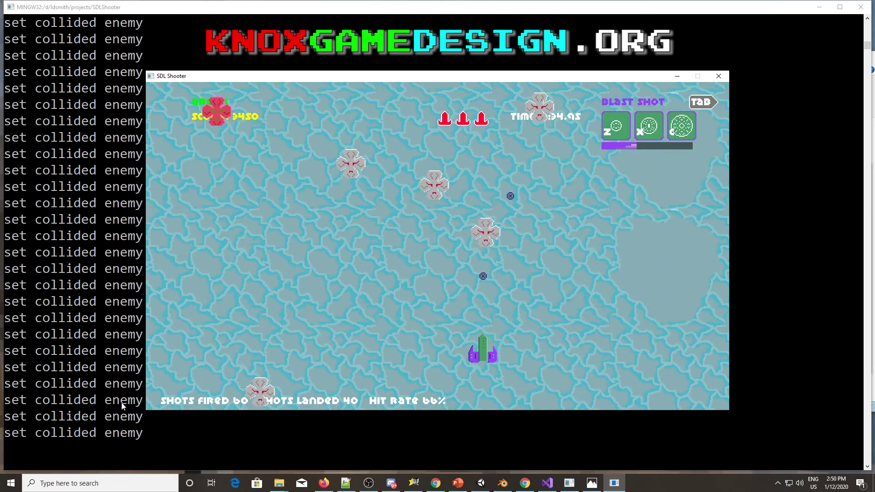
# Move up among the remaining grey enemies and destroy them with basic and second-level Blast Shots
pyautogui.press('Up')
pyautogui.press('Up')
pyautogui.press('Right')
pyautogui.press('space')
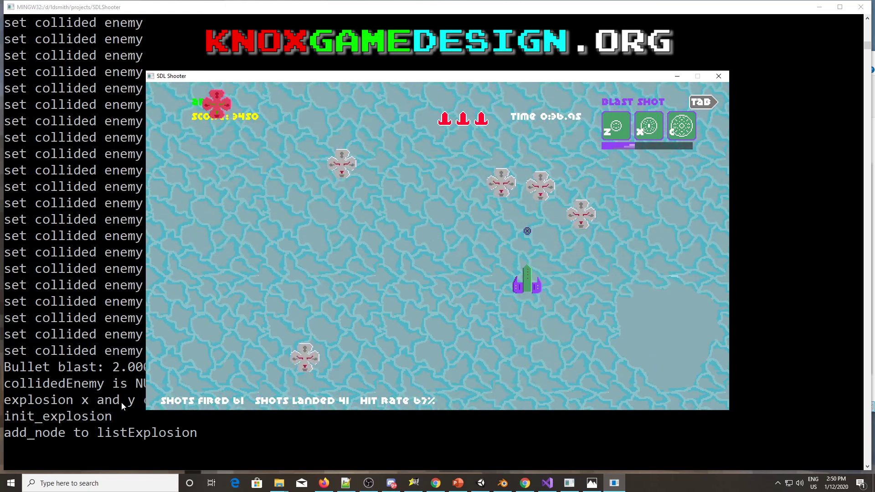
pyautogui.press('Left')
pyautogui.press('x')
pyautogui.press('Up')
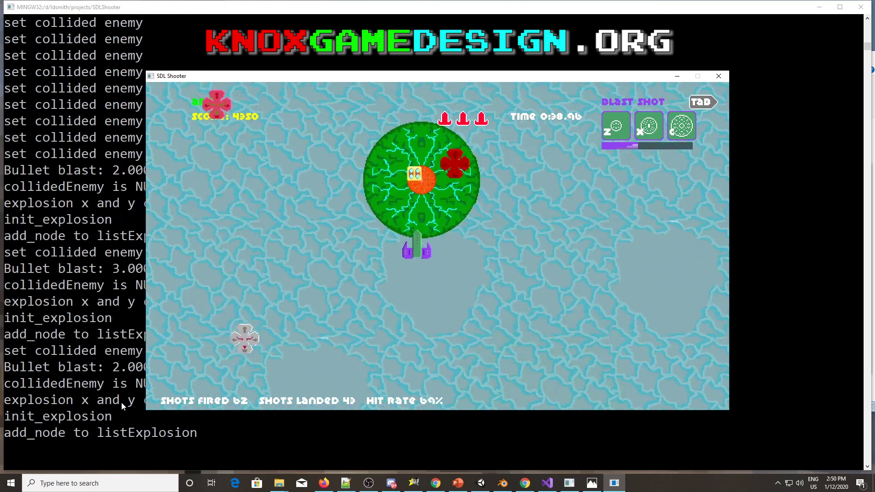
pyautogui.press('Down')
pyautogui.press('Up')
pyautogui.press('Right')
pyautogui.press('Down')
pyautogui.press('x')
pyautogui.press('Down')
pyautogui.press('Left')
# Switch the weapon to Spin Shot and fire second-level rings while steering the ship from area 1 into area 2
pyautogui.press('Tab')
pyautogui.press('x')
pyautogui.press('Right')
pyautogui.press('Up')
pyautogui.press('Left')
pyautogui.press('Up')
pyautogui.press('Left')
pyautogui.press('Down')
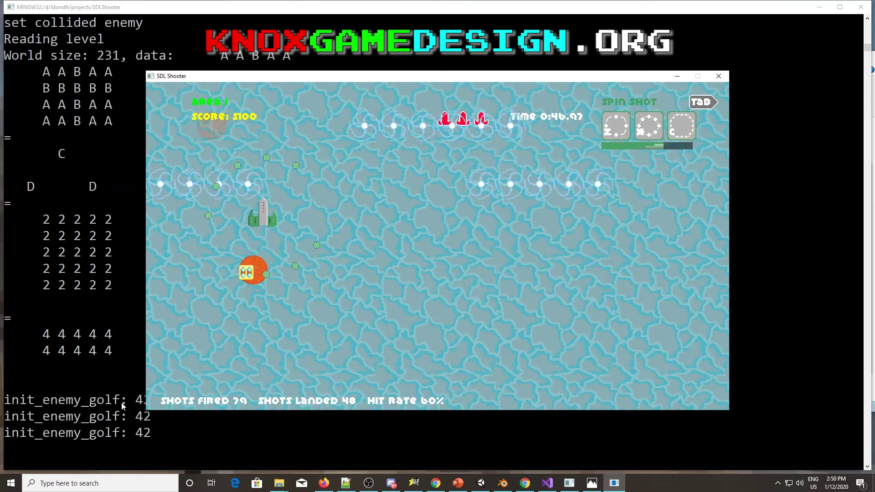
pyautogui.press('Right')
pyautogui.press('x')
pyautogui.press('Down')
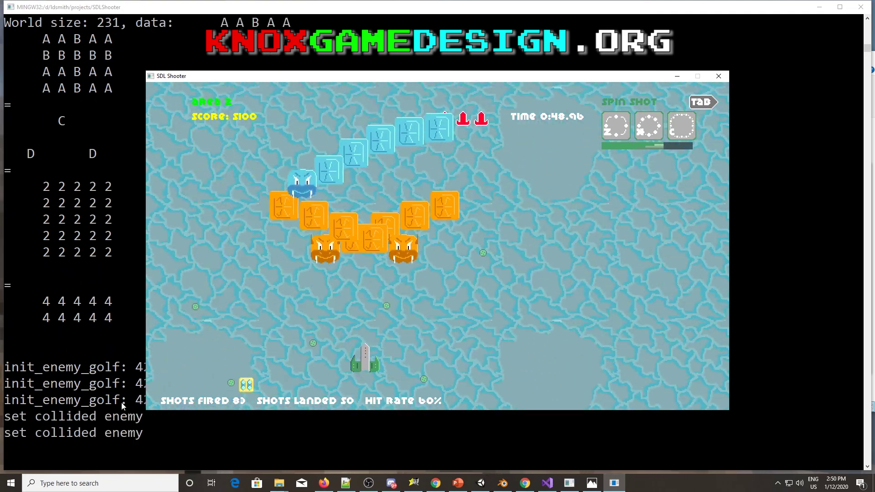
# Fire all three Spin Shot levels at the orange and blue serpents in area 2
pyautogui.press('Right')
pyautogui.press('Left')
pyautogui.press('Up')
pyautogui.press('Up')
pyautogui.press('x')
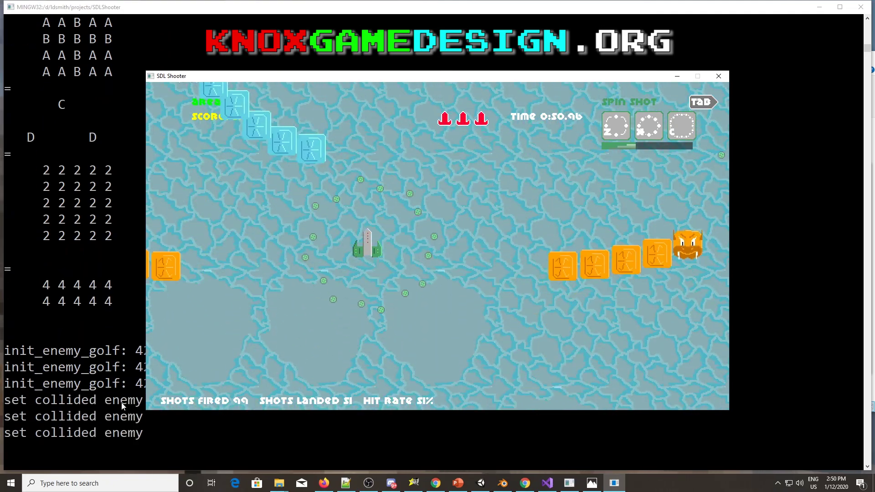
pyautogui.press('Down')
pyautogui.press('c')
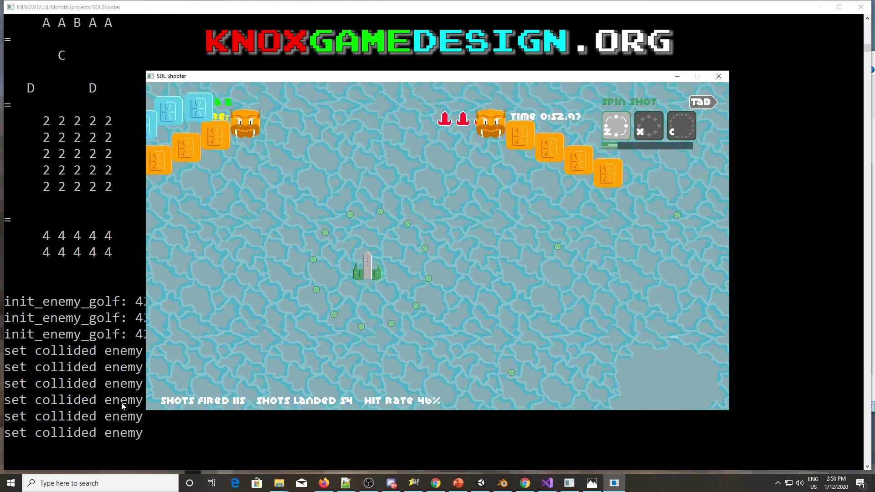
pyautogui.press('Left')
pyautogui.press('Up')
pyautogui.press('z')
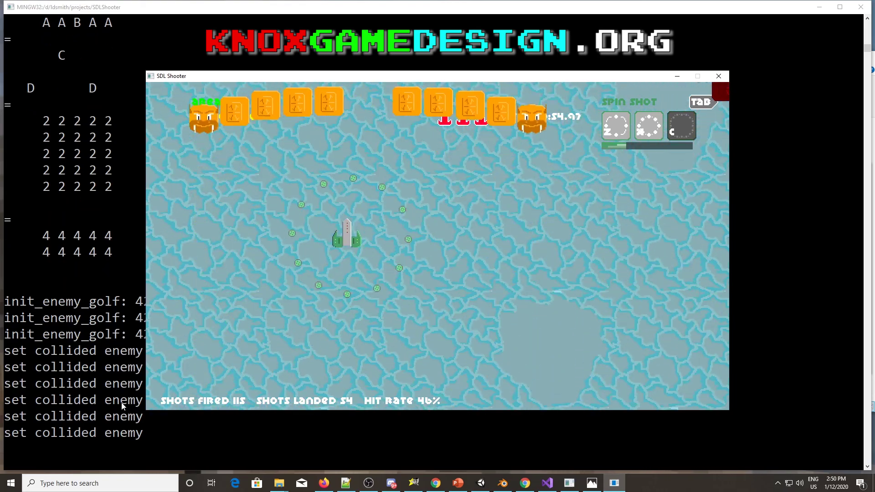
# Switch the weapon to Freeze Shot and move the ship down and across area 2
pyautogui.press('Right')
pyautogui.press('Tab')
pyautogui.press('Down')
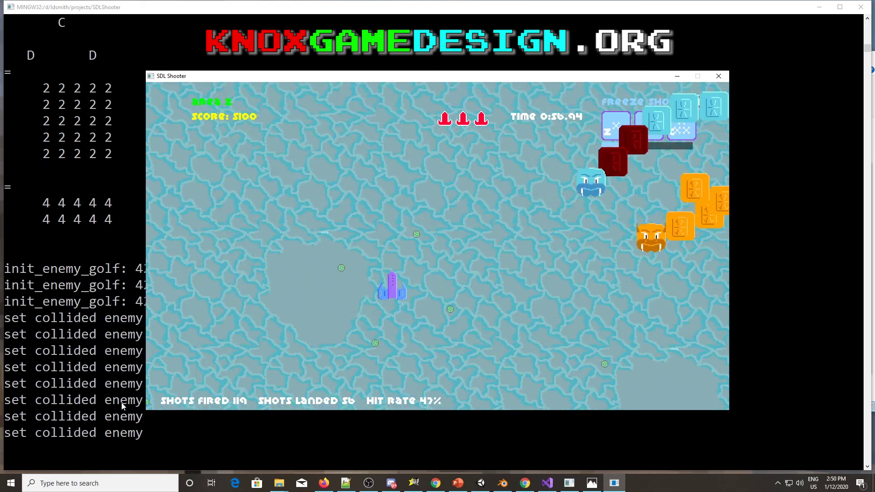
# Leave the ice level for the title screen, then continue and start the Crepitus world
pyautogui.press('Escape')
pyautogui.press('Return')
pyautogui.press('Down')
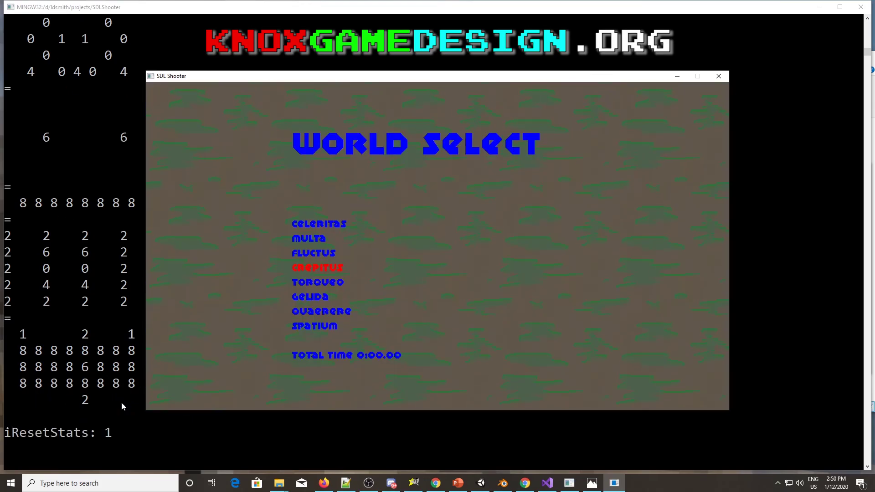
pyautogui.press('Return')
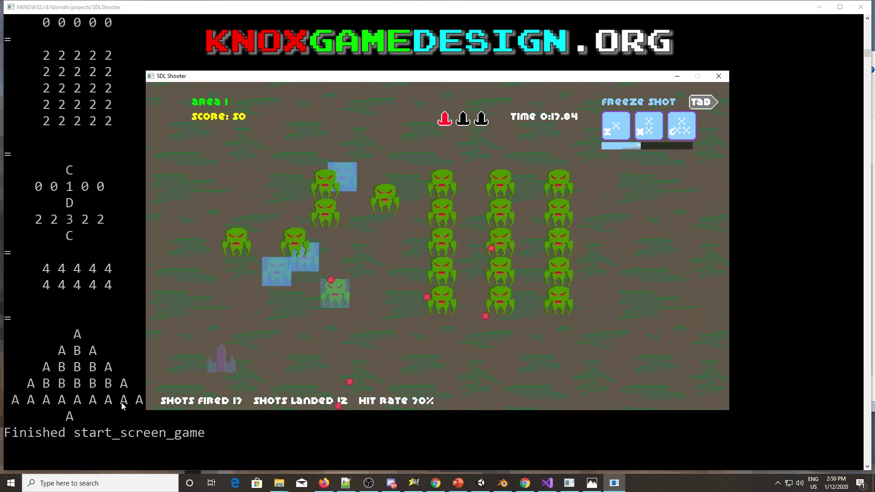
# Leave Crepitus, continue into the Torqueo world and switch the weapon to Seek Shot
pyautogui.press('Escape')
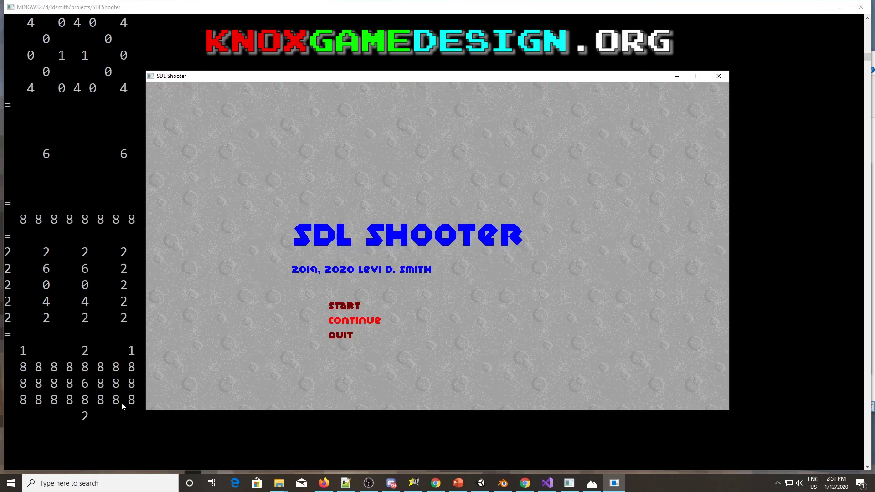
pyautogui.press('Return')
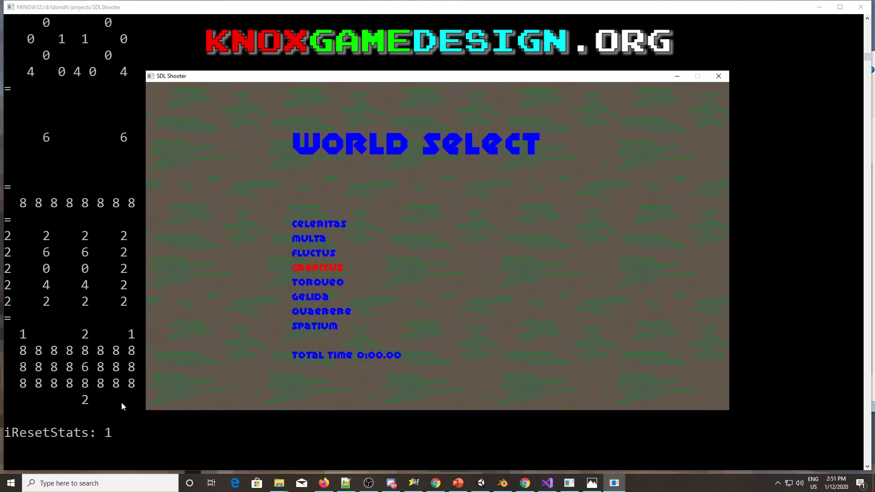
pyautogui.press('Return')
pyautogui.press('Tab')
pyautogui.press('Tab')
pyautogui.press('Tab')
# Fire Seek Shots at the green enemy formation while dodging on the left side of Torqueo's area 1
pyautogui.press('Left')
pyautogui.press('space')
pyautogui.press('space')
pyautogui.press('space')
pyautogui.press('Left')
pyautogui.press('Right')
pyautogui.press('Up')
pyautogui.press('z')
pyautogui.press('Left')
pyautogui.press('z')
pyautogui.press('Left')
pyautogui.press('Down')
pyautogui.press('z')
pyautogui.press('Right')
pyautogui.press('z')
pyautogui.press('Up')
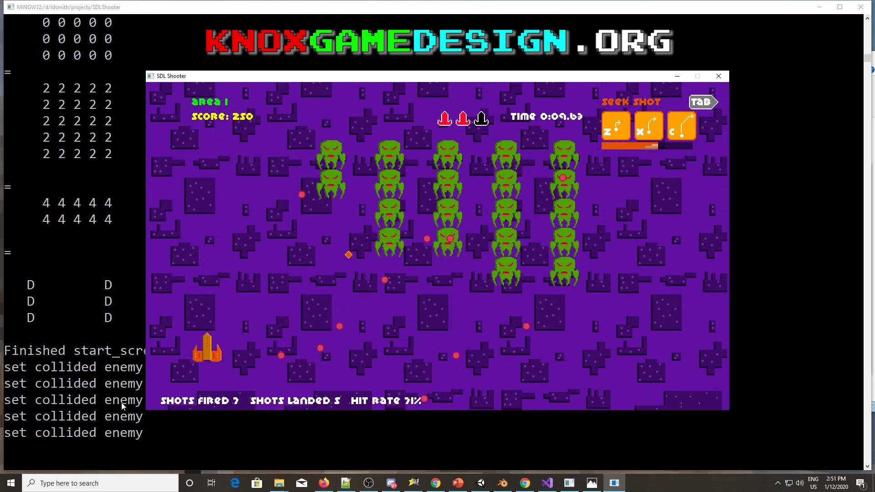
# Steer down and away from the red bullets while shooting more green enemies with basic Seek Shots
pyautogui.press('Right')
pyautogui.press('z')
pyautogui.press('Down')
pyautogui.press('Down')
pyautogui.press('z')
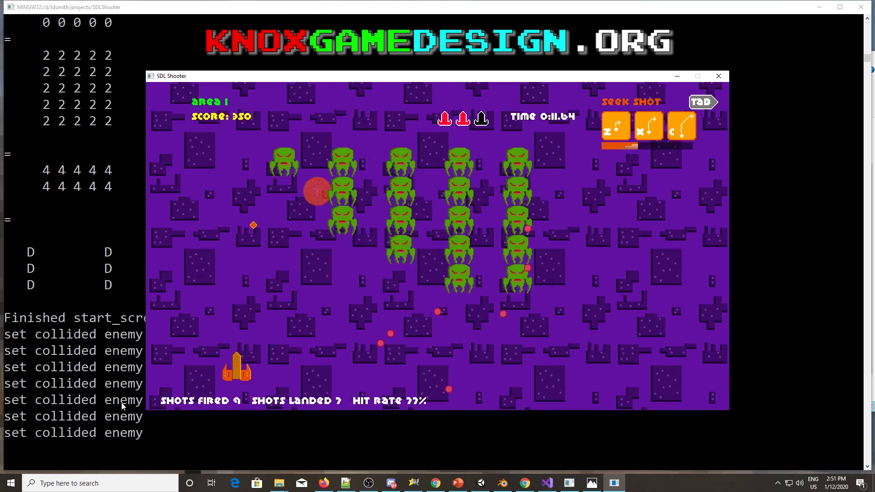
pyautogui.press('z')
pyautogui.press('Up')
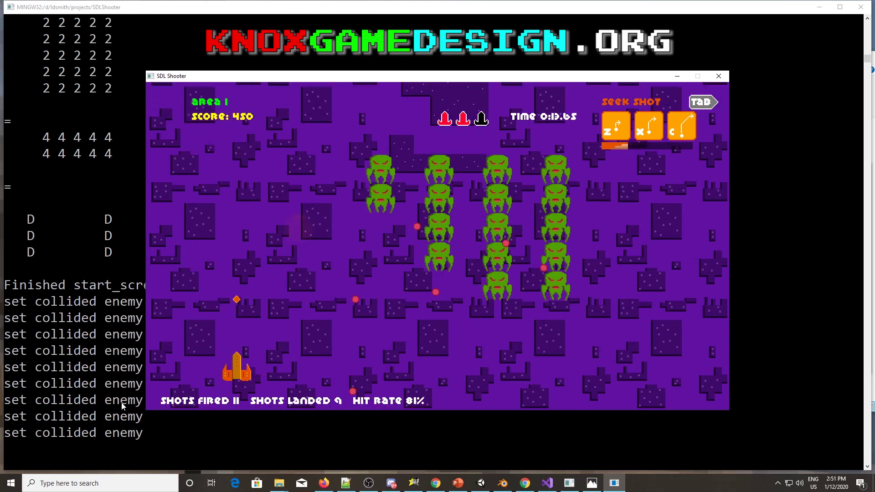
# Leave Torqueo for the title screen, then continue and start the Spatium world
pyautogui.press('Escape')
pyautogui.press('Return')
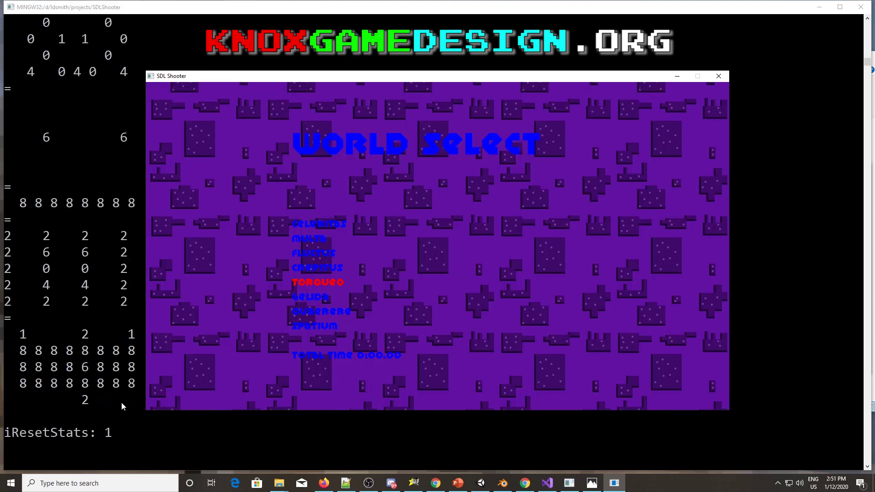
pyautogui.press('Down')
pyautogui.press('Down')
pyautogui.press('Down')
pyautogui.press('Return')
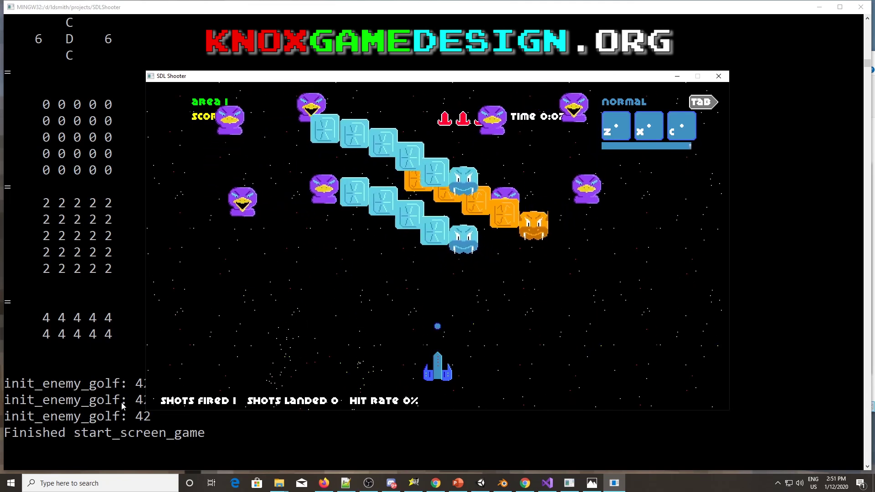
# Fire Normal shots at the serpents and purple birds in Spatium while sweeping the ship across the level
pyautogui.press('Right')
pyautogui.press('z')
pyautogui.press('Left')
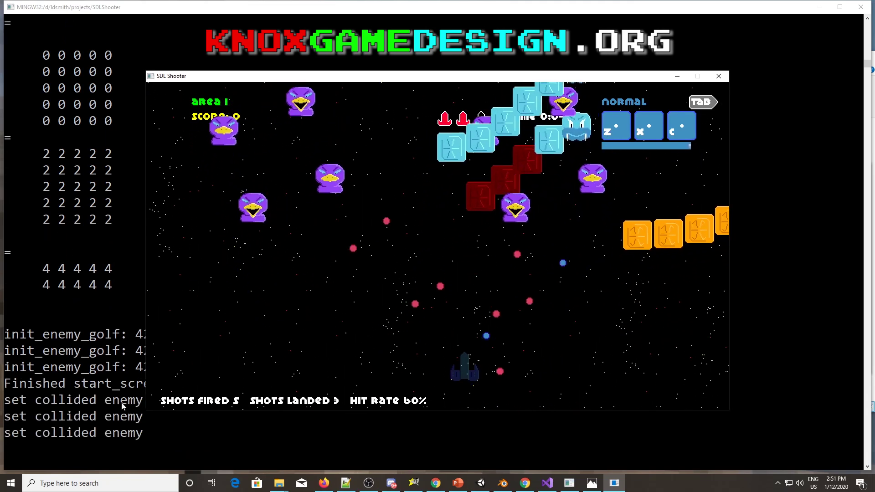
pyautogui.press('z')
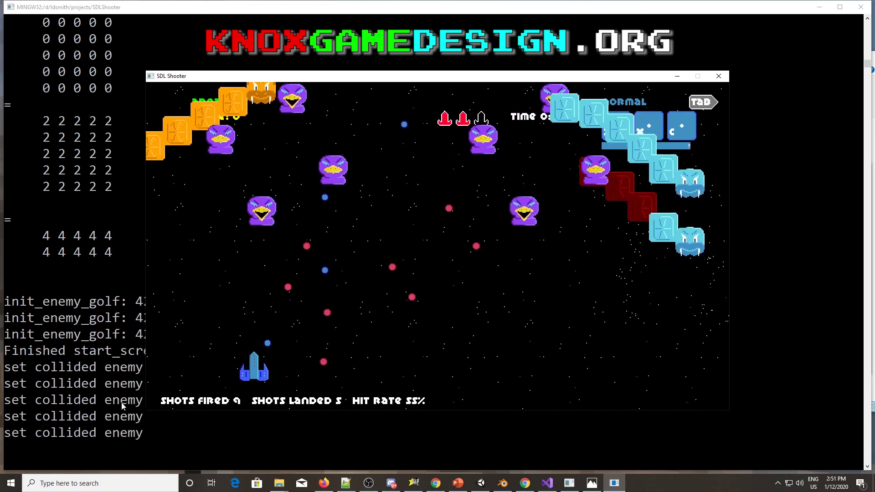
pyautogui.press('Left')
pyautogui.press('z')
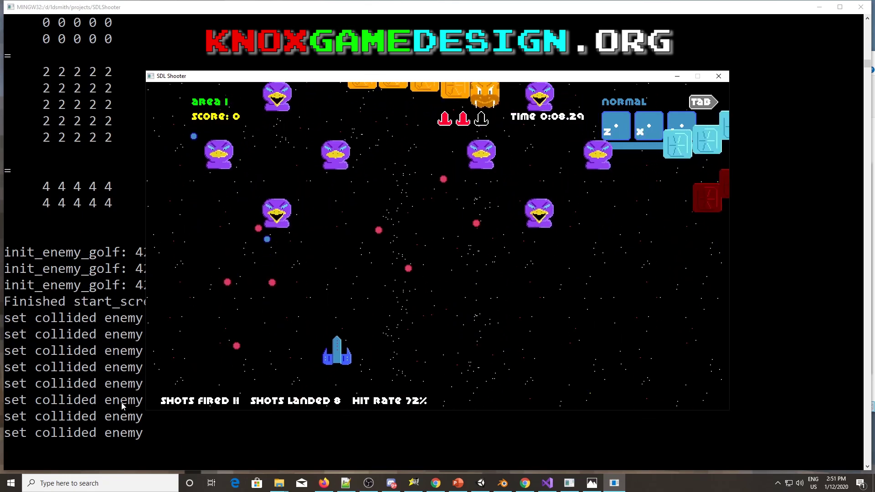
pyautogui.press('Right')
pyautogui.press('z')
pyautogui.press('Right')
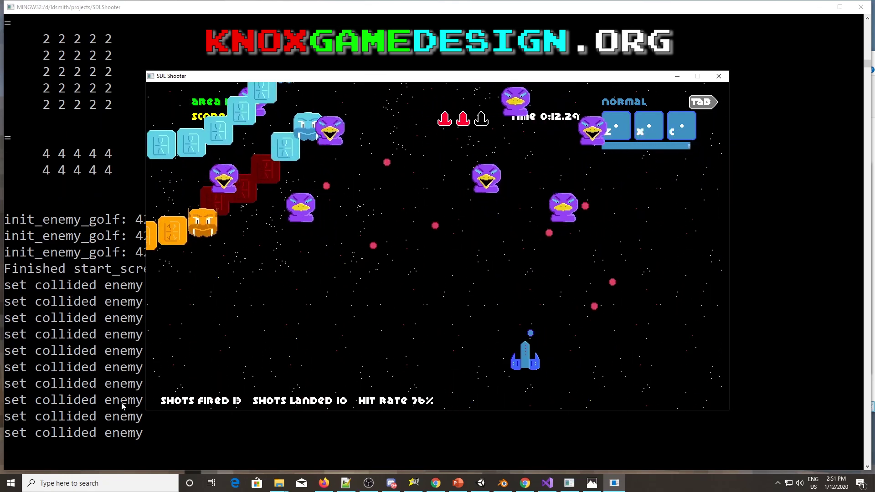
# Move back left beneath the blue serpents and fire a burst of Normal shots at them
pyautogui.press('Left')
pyautogui.press('z')
pyautogui.press('z')
pyautogui.press('z')
pyautogui.press('z')
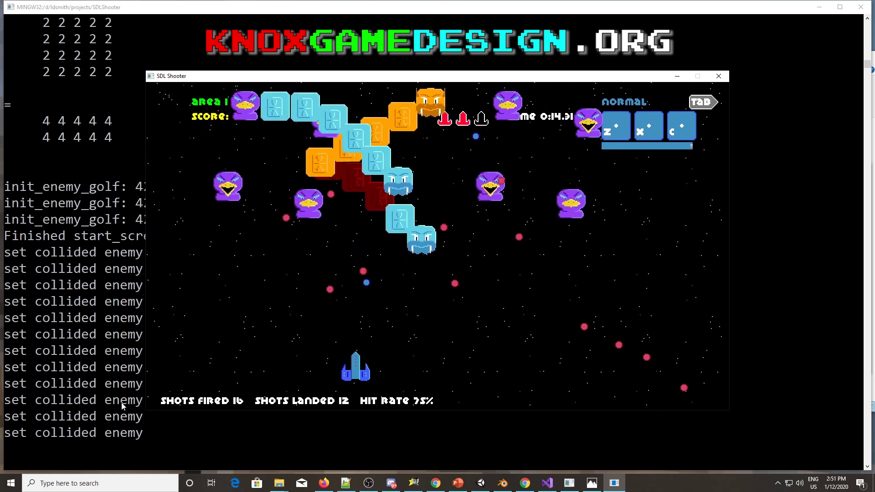
pyautogui.press('Left')
pyautogui.press('Right')
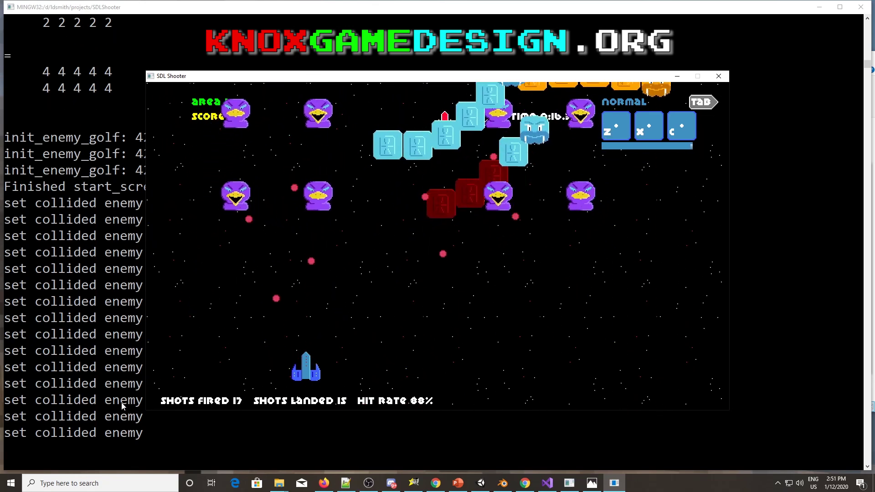
# Chase the blue serpents to the right with repeated Normal shots, then turn back left while firing
pyautogui.press('z')
pyautogui.press('Right')
pyautogui.press('z')
pyautogui.press('z')
pyautogui.press('z')
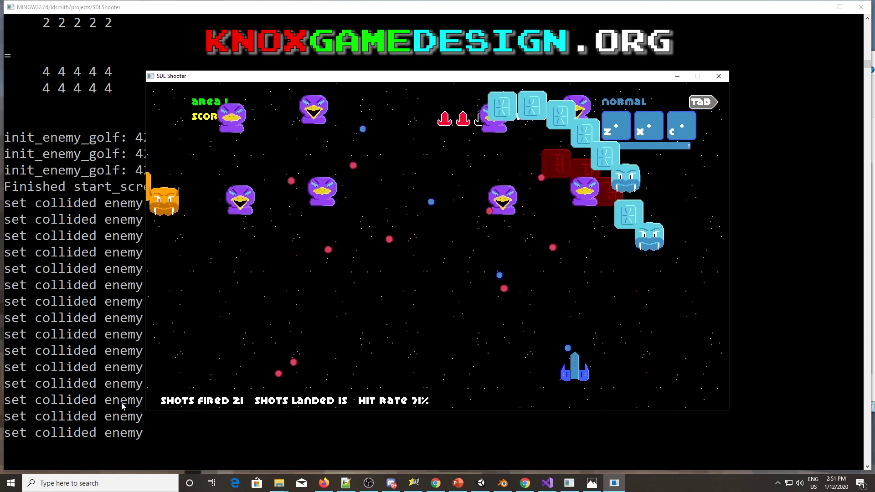
pyautogui.press('z')
pyautogui.press('z')
pyautogui.press('Left')
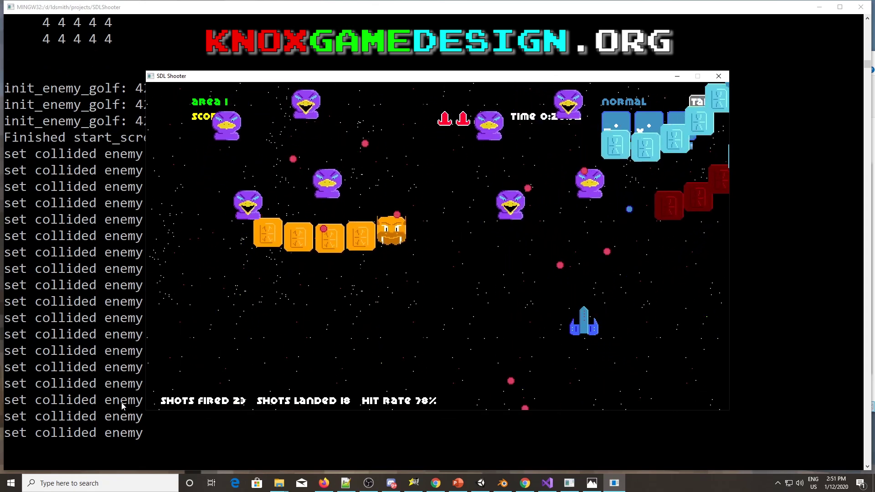
pyautogui.press('Left')
pyautogui.press('z')
pyautogui.press('z')
# Quit the game, minimise the shell window and close the line-count image
pyautogui.press('Escape')
pyautogui.press('Escape')
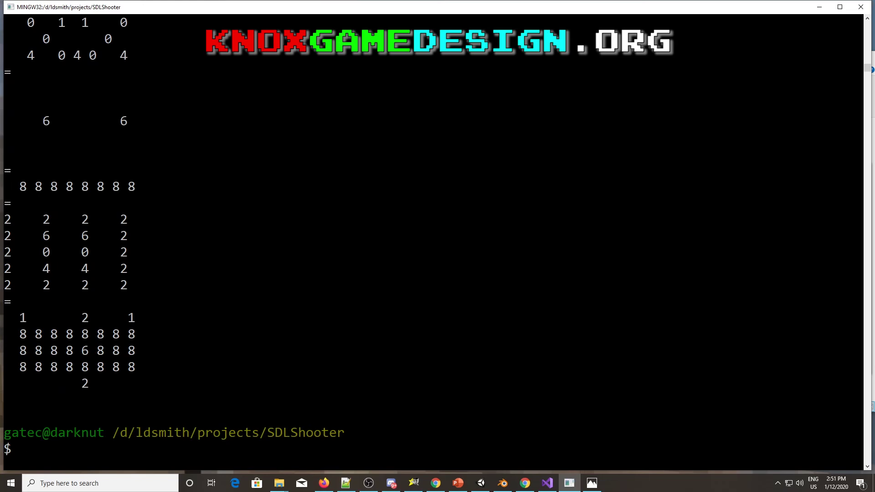
pyautogui.click(825, 7)
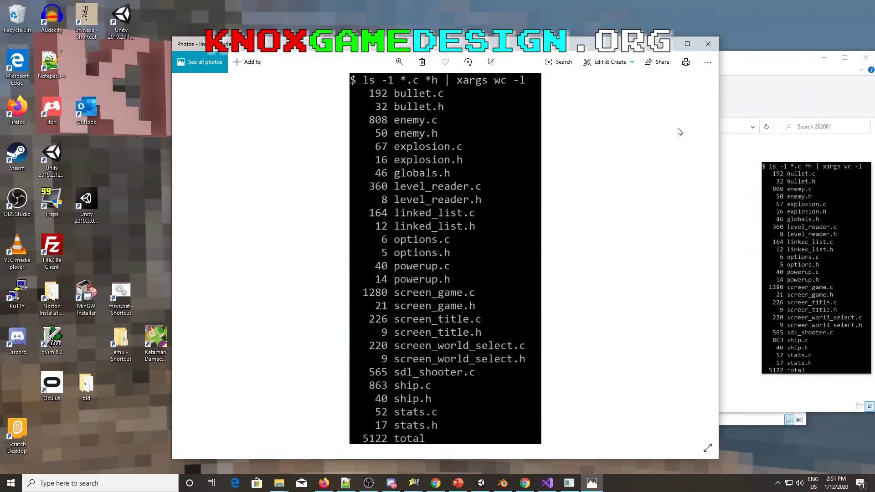
pyautogui.click(709, 44)
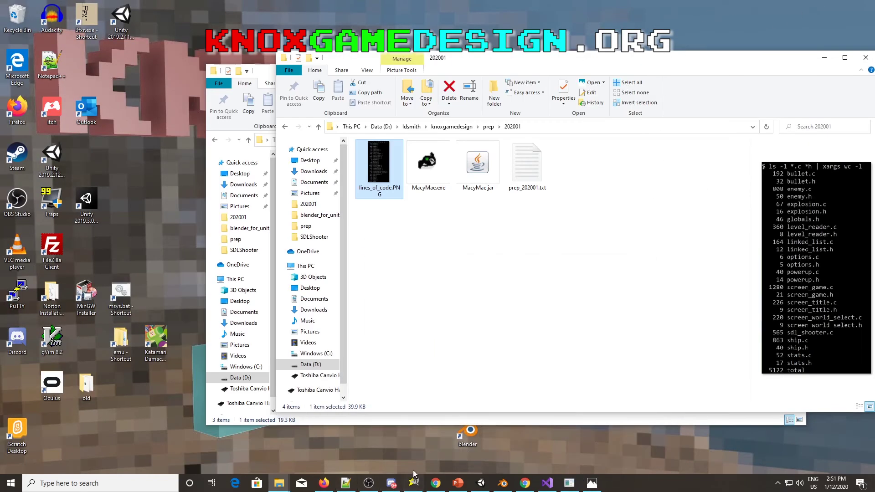
# Bring up the Knoxville Game Design page in Firefox, then return to the Hangouts call and stop screen sharing
pyautogui.click(324, 483)
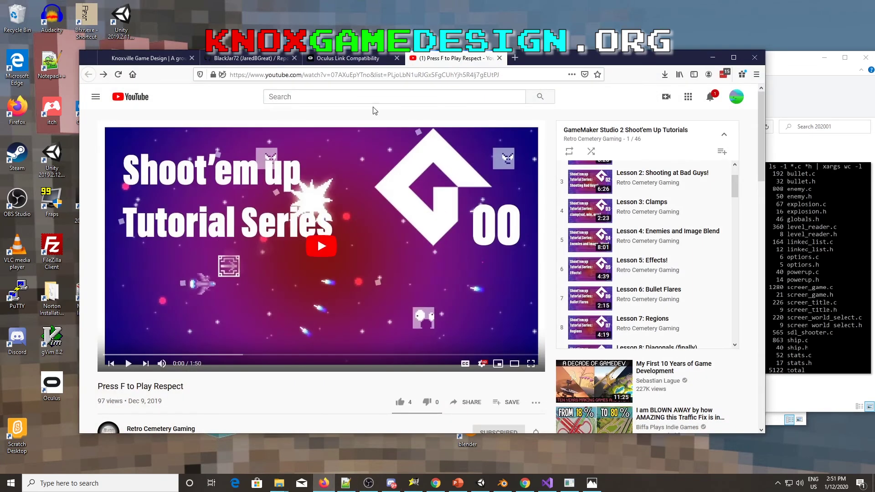
pyautogui.click(160, 62)
pyautogui.click(436, 483)
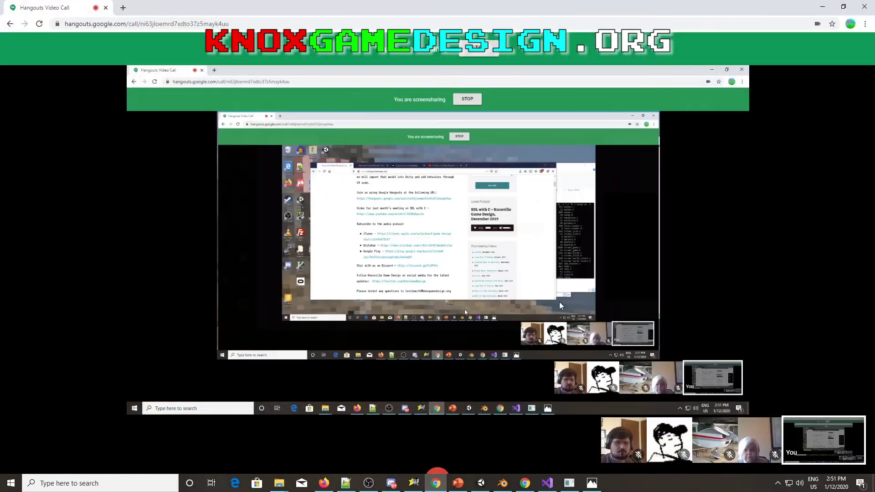
pyautogui.click(474, 60)
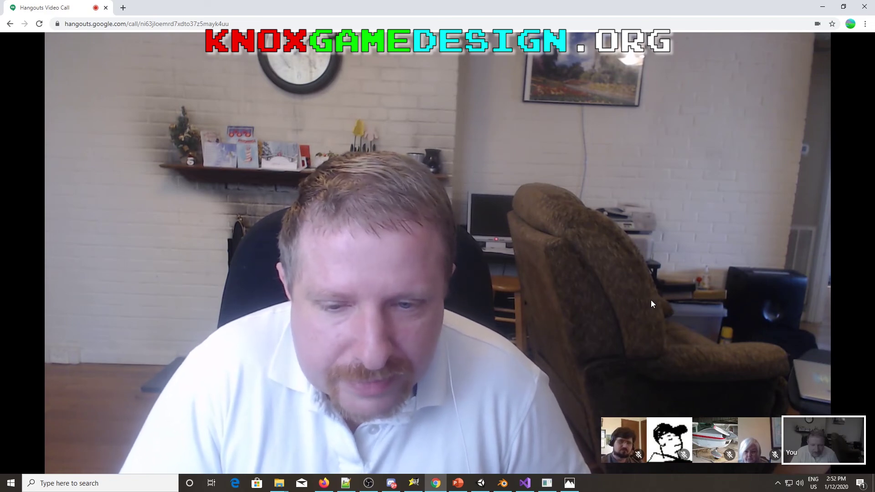
# Feature the first, second and fourth participants' videos in turn, then unpin the fourth
pyautogui.click(617, 433)
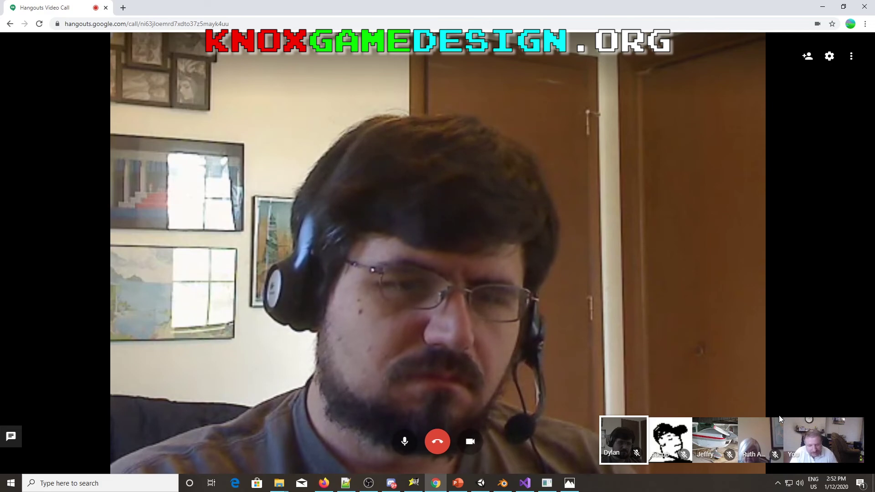
pyautogui.click(660, 424)
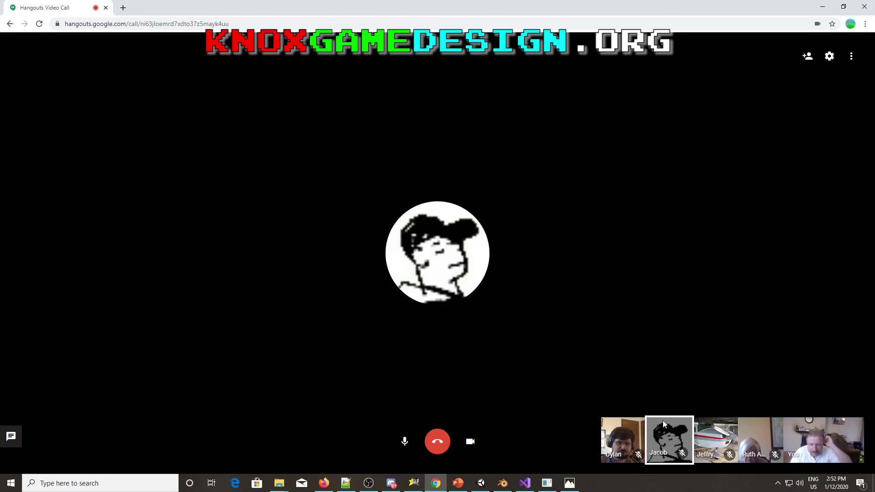
pyautogui.click(756, 432)
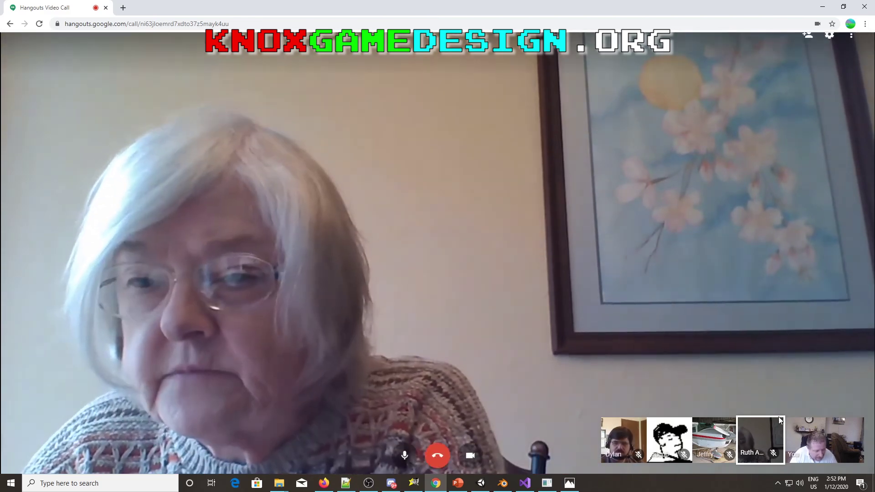
pyautogui.click(778, 450)
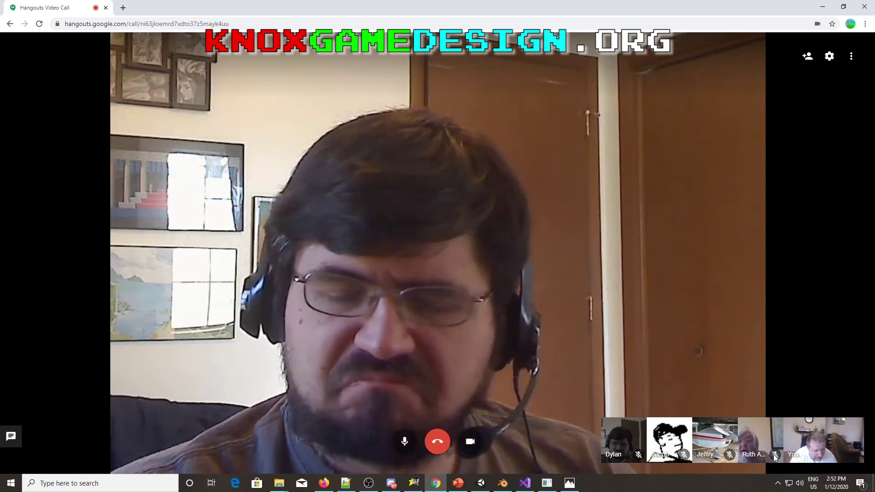
# Cycle the main video through the own camera and the third and fourth participants, finishing on the fourth
pyautogui.click(805, 447)
pyautogui.click(764, 442)
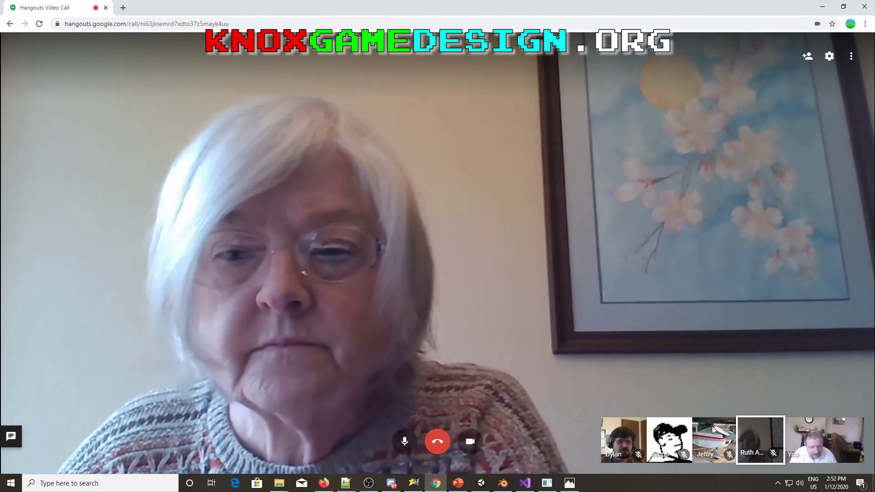
pyautogui.click(712, 424)
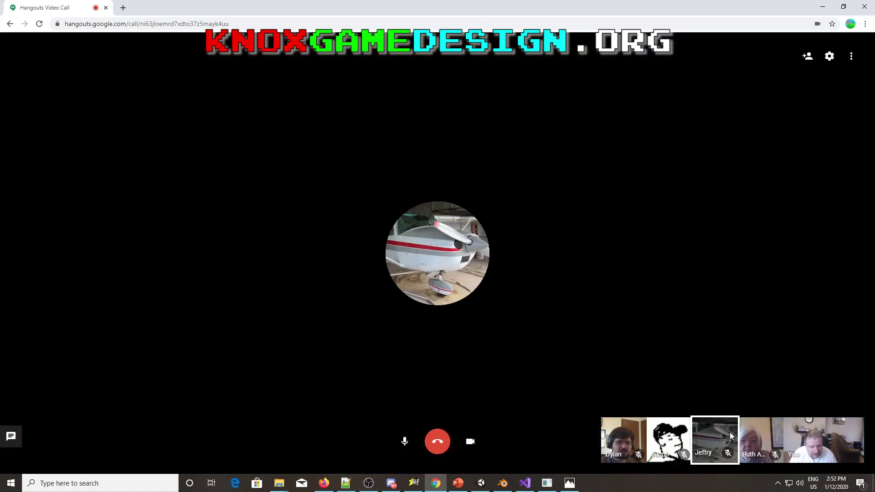
pyautogui.click(808, 432)
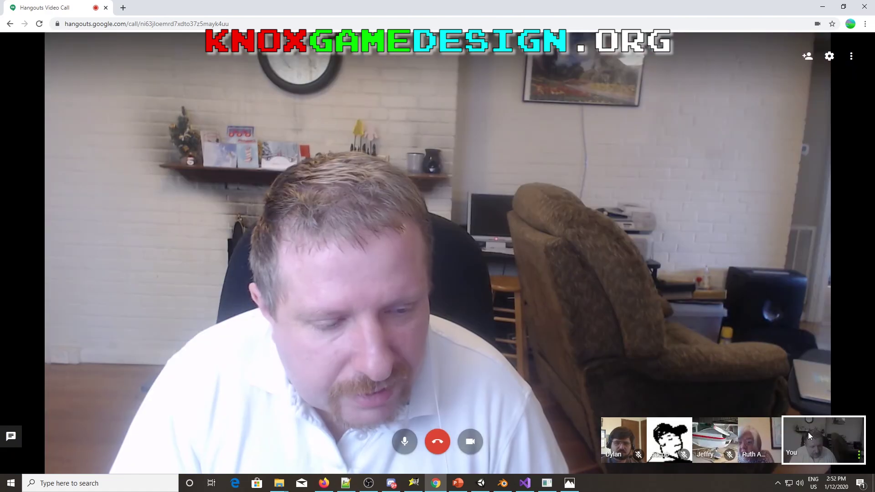
pyautogui.click(759, 436)
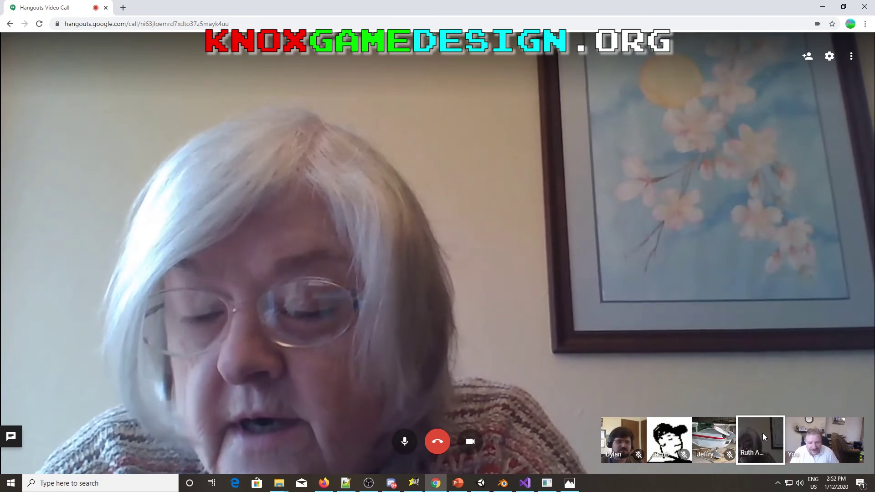